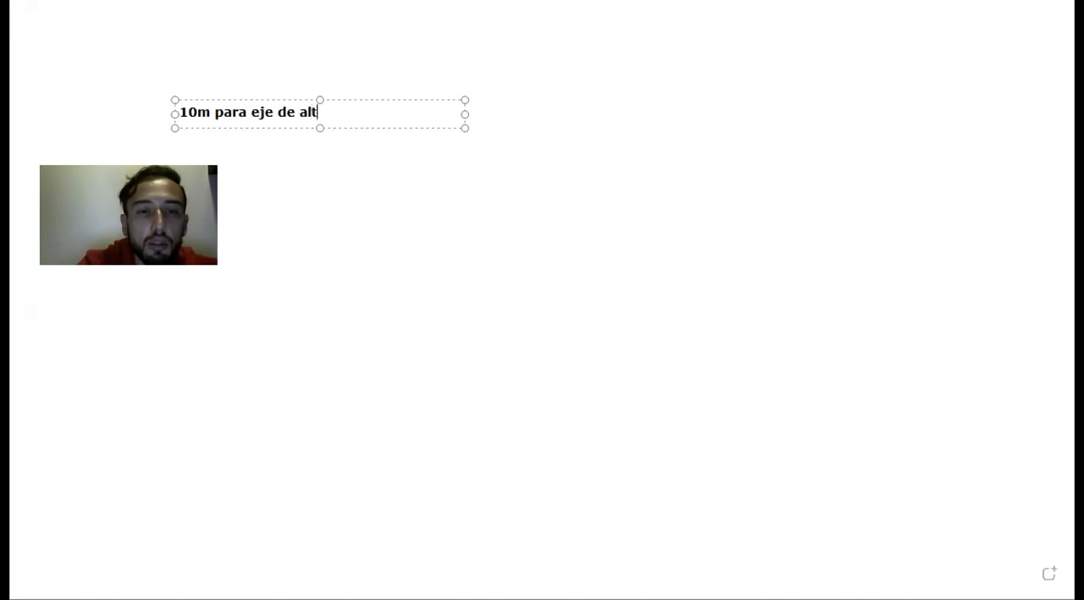
- Complete the note's first line as "10m para eje de altura" and add the second line "10m para eje de anchura"
{"action": "key", "text": "Return"}
{"action": "key", "text": "Return"}
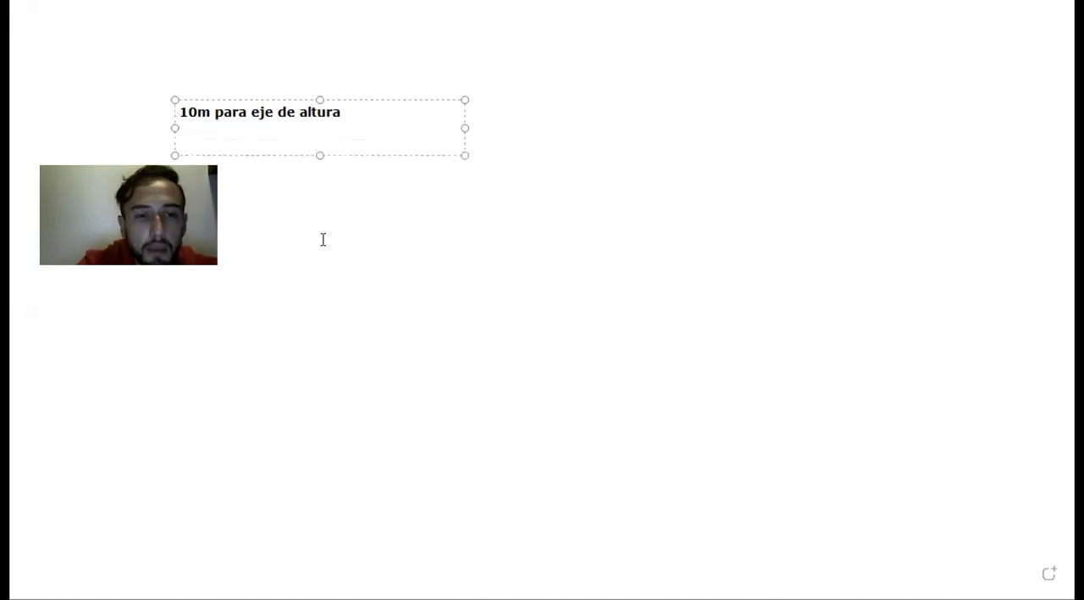
{"action": "type", "text": "1"}
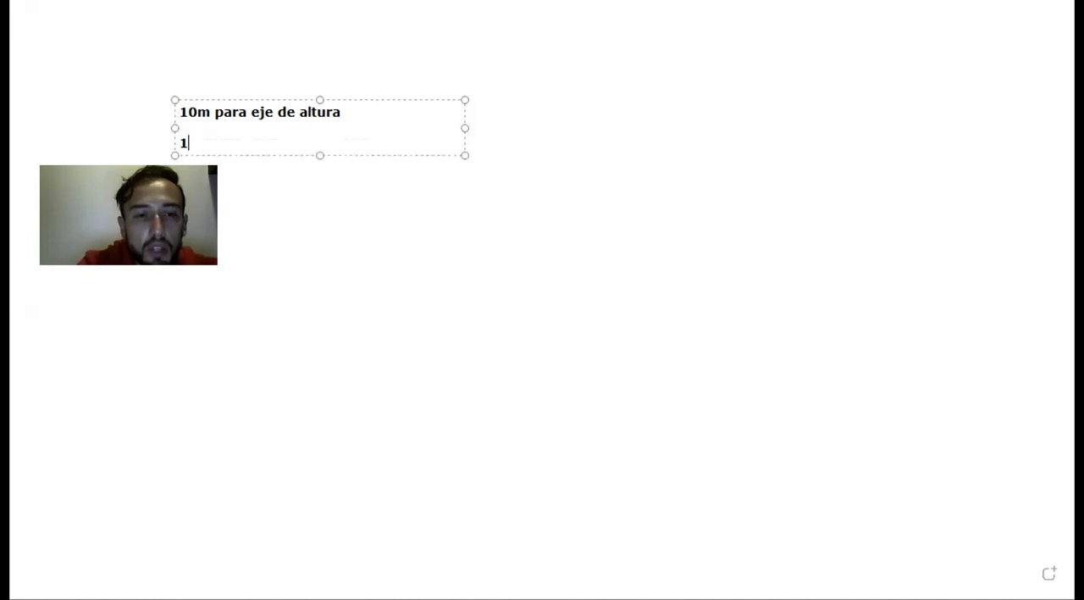
{"action": "type", "text": "0m para eje de "}
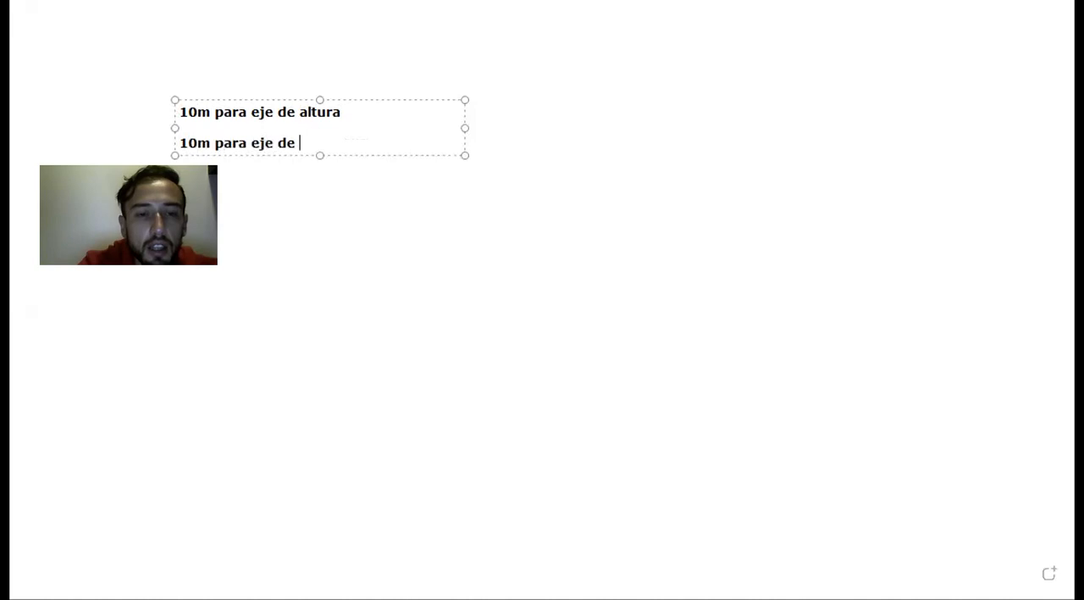
{"action": "type", "text": "anchura"}
{"action": "key", "text": "Return"}
{"action": "key", "text": "Return"}
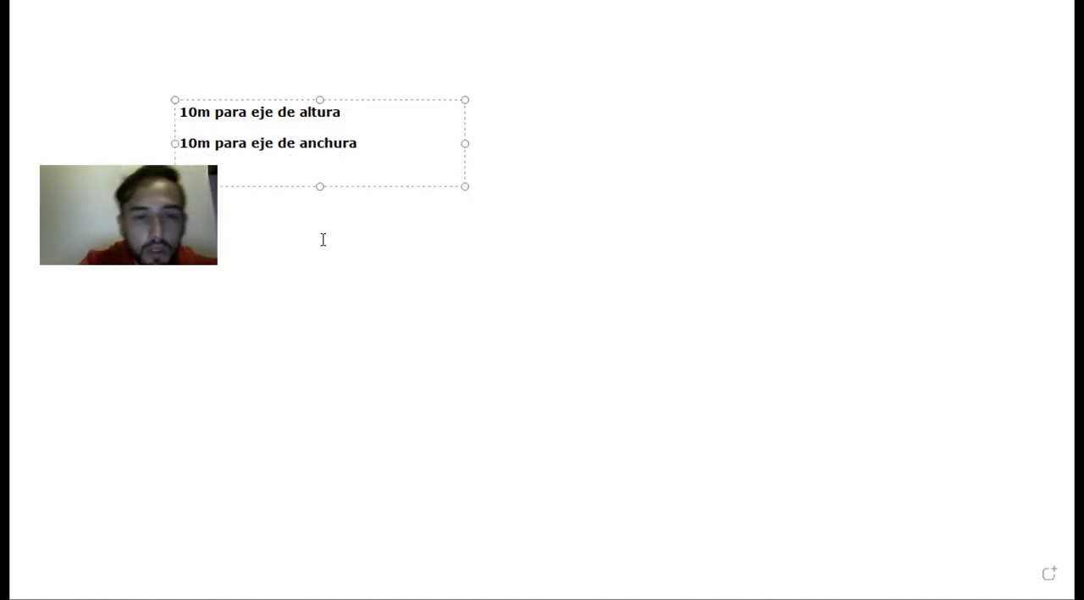
- Add the line "10m para eje de profundidad deben estar en escala de reducción" to the axis note and finish the text
{"action": "type", "text": "10m para e"}
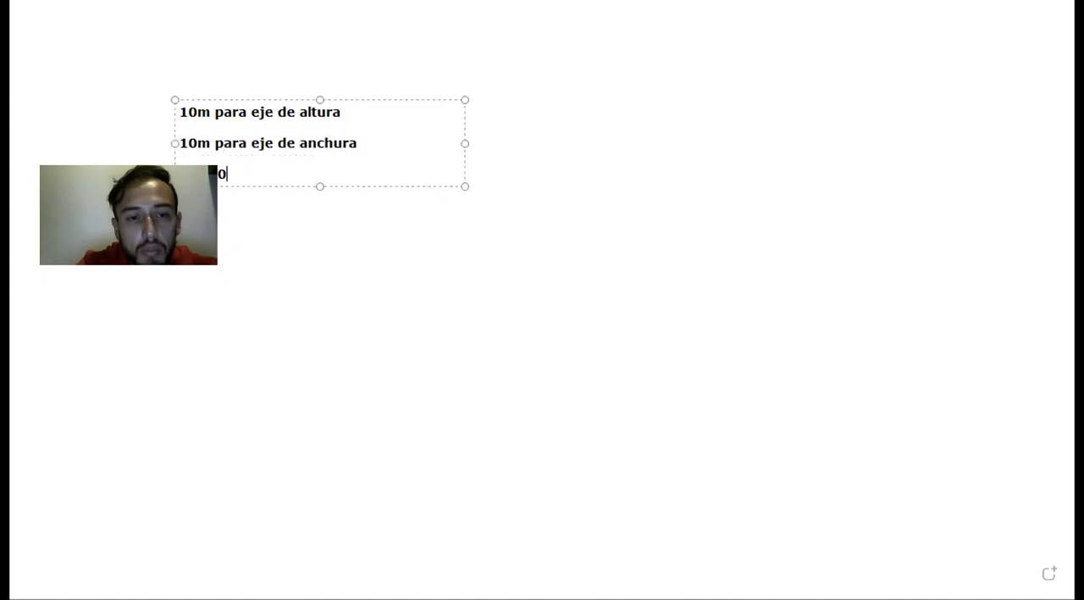
{"action": "type", "text": "je de prfo"}
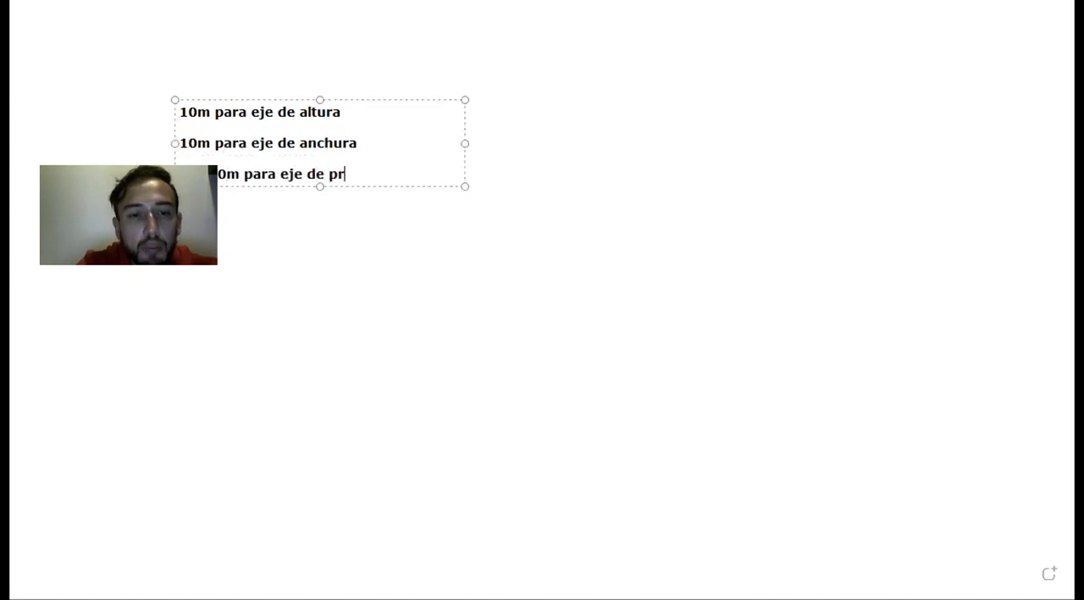
{"action": "key", "text": "BackSpace"}
{"action": "key", "text": "BackSpace"}
{"action": "type", "text": "ofu"}
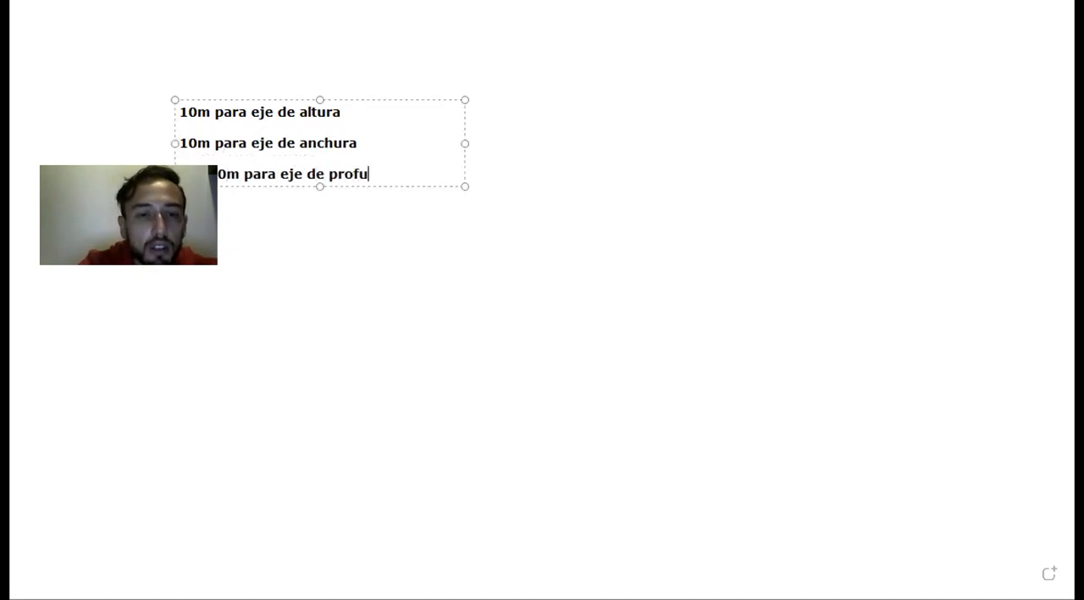
{"action": "type", "text": "ndidad debe"}
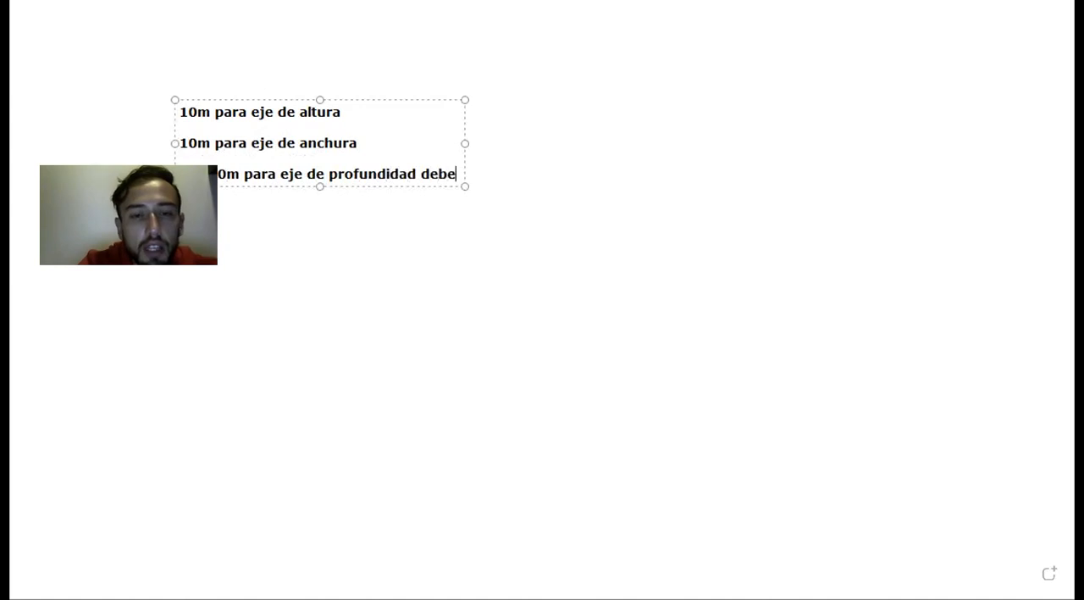
{"action": "type", "text": "n estar en escala"}
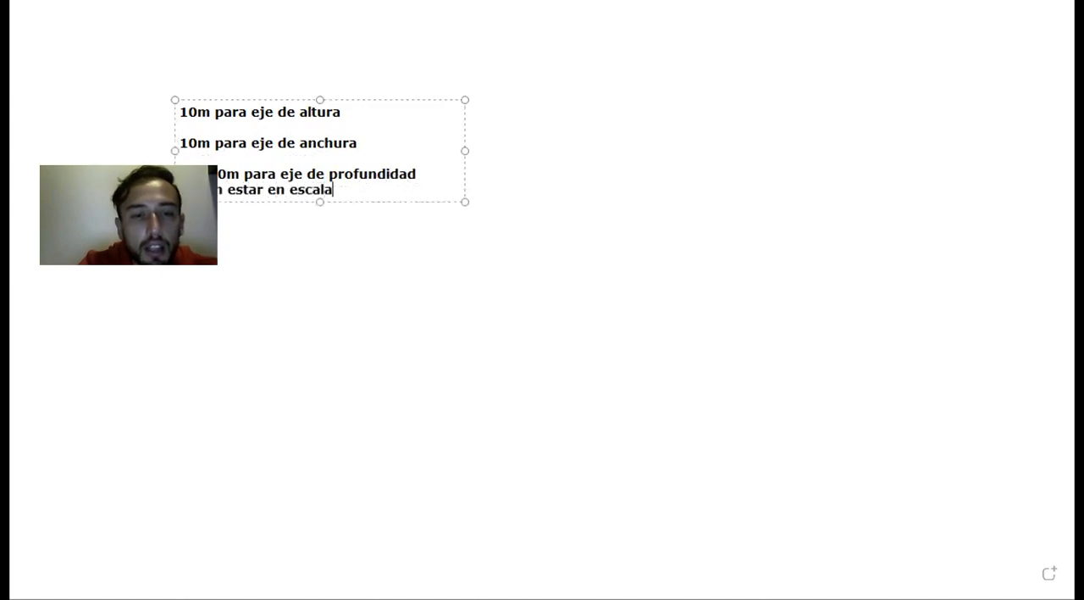
{"action": "type", "text": " de reducción"}
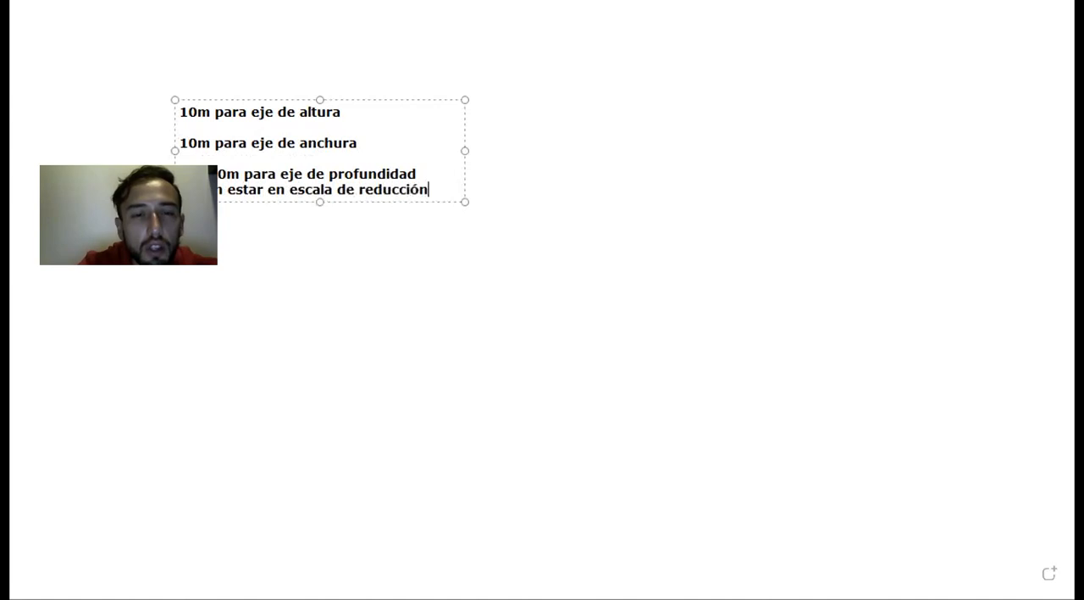
{"action": "key", "text": "Return"}
{"action": "left_click", "coordinate": [386, 296]}
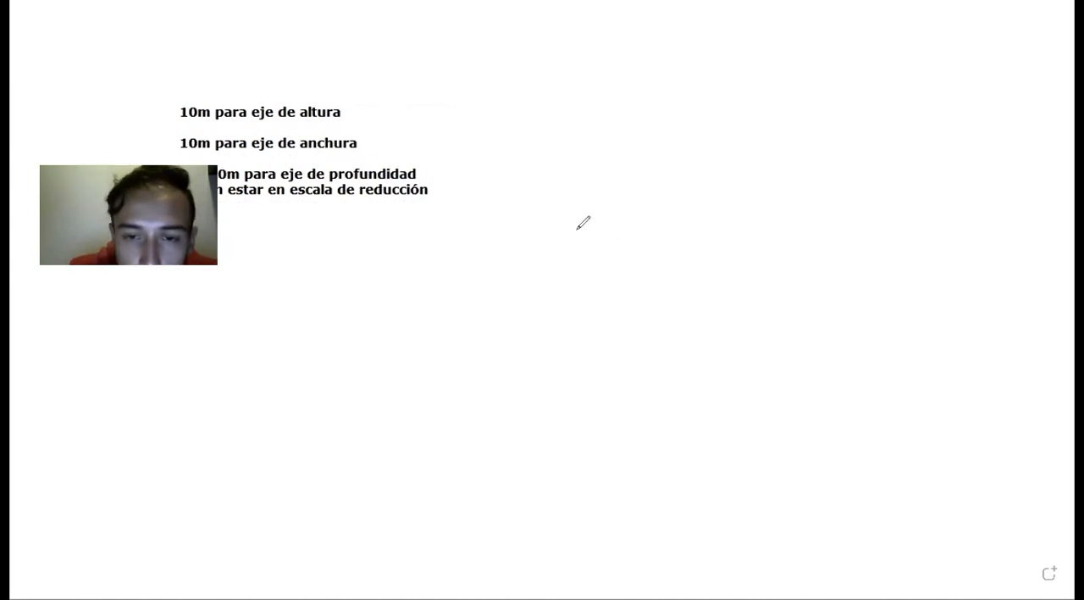
- Handwrite the fraction 2/3 beside the note, with (10) in parentheses in front of it
{"action": "mouse_move", "coordinate": [579, 232]}
{"action": "left_mouse_down"}
{"action": "mouse_move", "coordinate": [593, 213]}
{"action": "mouse_move", "coordinate": [621, 213]}
{"action": "mouse_move", "coordinate": [636, 239]}
{"action": "mouse_move", "coordinate": [585, 306]}
{"action": "mouse_move", "coordinate": [646, 311]}
{"action": "left_mouse_up"}
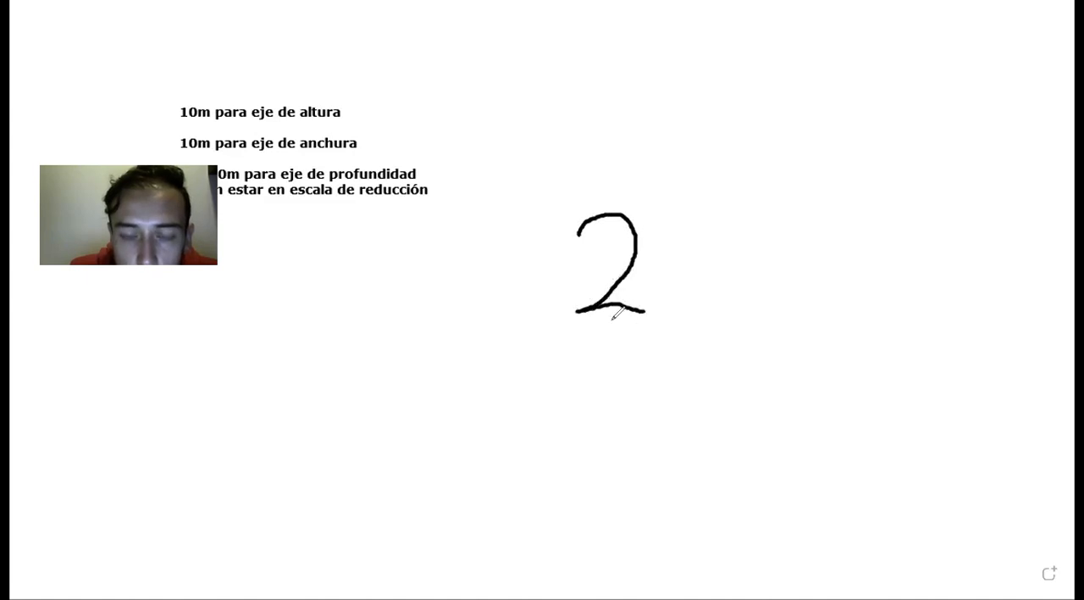
{"action": "left_click_drag", "start_coordinate": [547, 326], "coordinate": [666, 327]}
{"action": "mouse_move", "coordinate": [603, 339]}
{"action": "left_mouse_down"}
{"action": "mouse_move", "coordinate": [639, 370]}
{"action": "mouse_move", "coordinate": [594, 408]}
{"action": "left_mouse_up"}
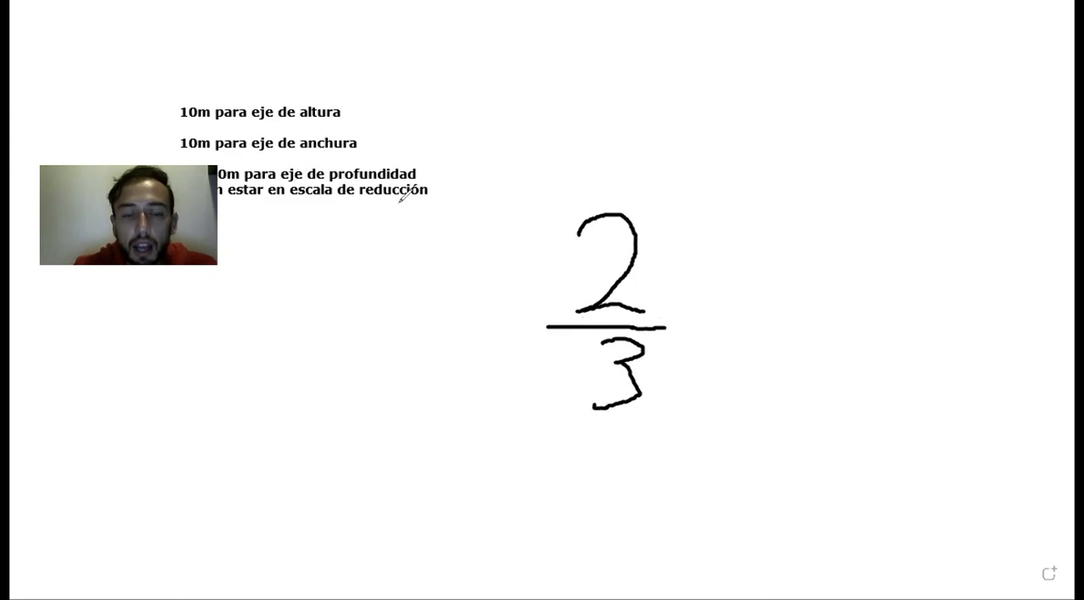
{"action": "mouse_move", "coordinate": [432, 208]}
{"action": "left_mouse_down"}
{"action": "mouse_move", "coordinate": [419, 275]}
{"action": "mouse_move", "coordinate": [428, 315]}
{"action": "left_mouse_up"}
{"action": "mouse_move", "coordinate": [535, 219]}
{"action": "left_mouse_down"}
{"action": "mouse_move", "coordinate": [549, 254]}
{"action": "mouse_move", "coordinate": [546, 321]}
{"action": "left_mouse_up"}
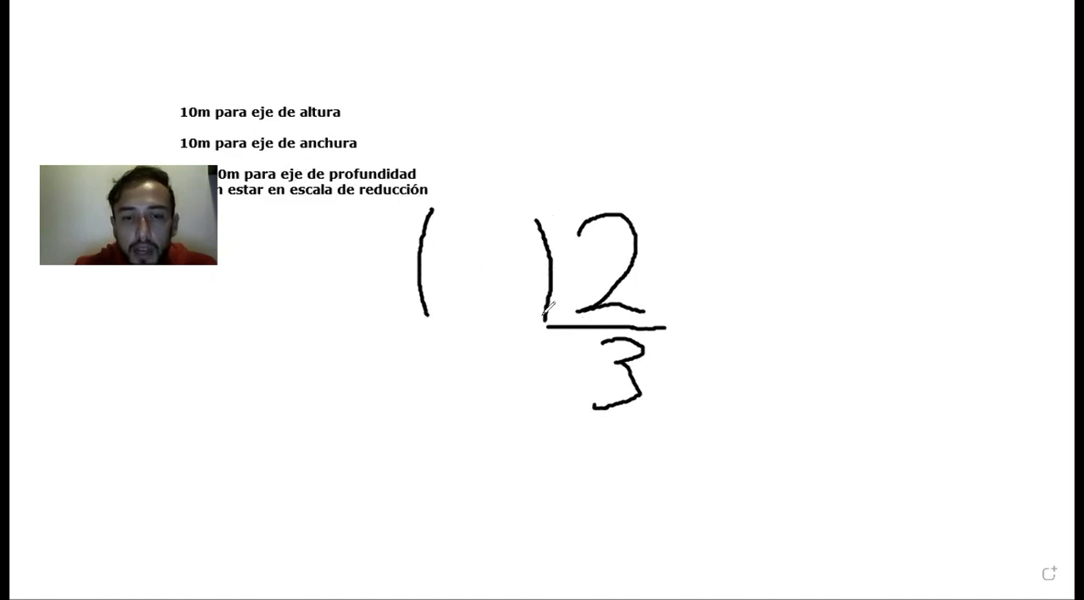
{"action": "left_click_drag", "start_coordinate": [452, 243], "coordinate": [458, 300]}
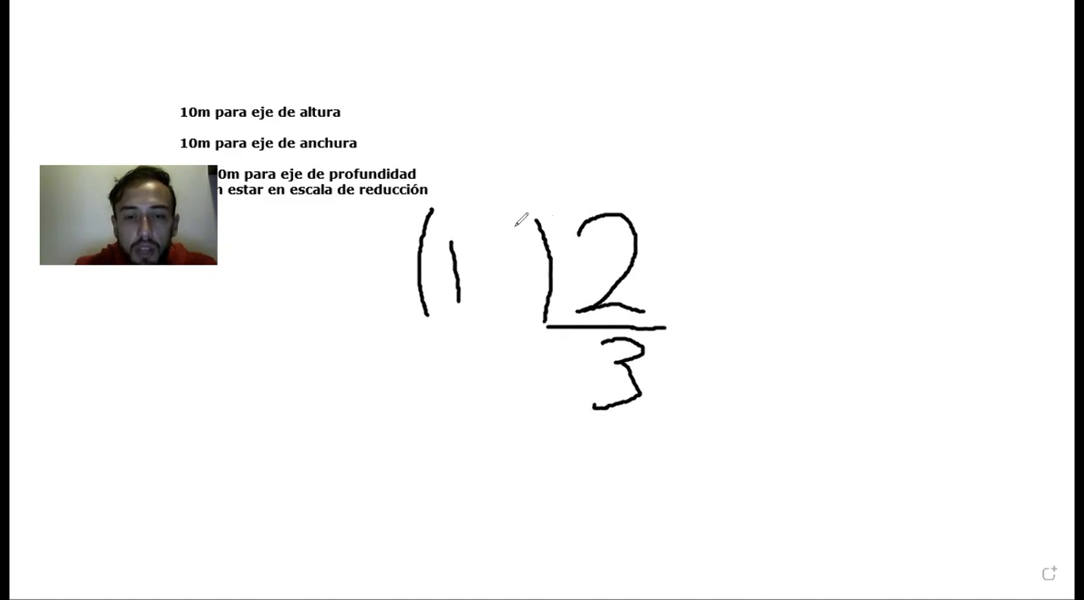
{"action": "mouse_move", "coordinate": [508, 242]}
{"action": "left_mouse_down"}
{"action": "mouse_move", "coordinate": [486, 291]}
{"action": "mouse_move", "coordinate": [534, 276]}
{"action": "mouse_move", "coordinate": [510, 232]}
{"action": "left_mouse_up"}
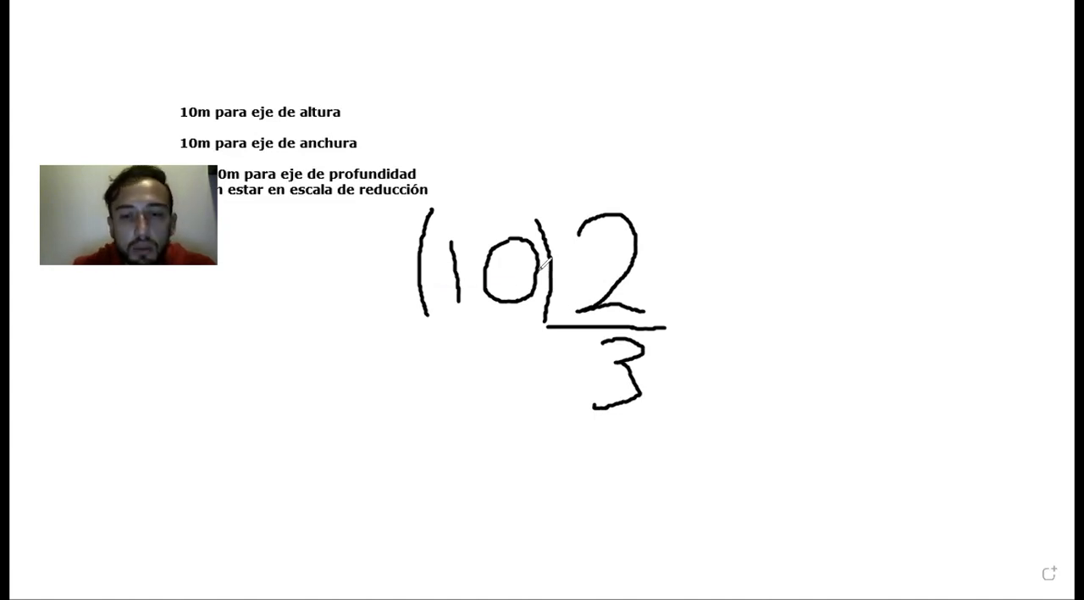
- Add the result 6.666666666666667 beside the handwritten fraction, with the rounded value 6,67 in red below it
{"action": "left_click", "coordinate": [703, 296]}
{"action": "type", "text": "6.666666666666667"}
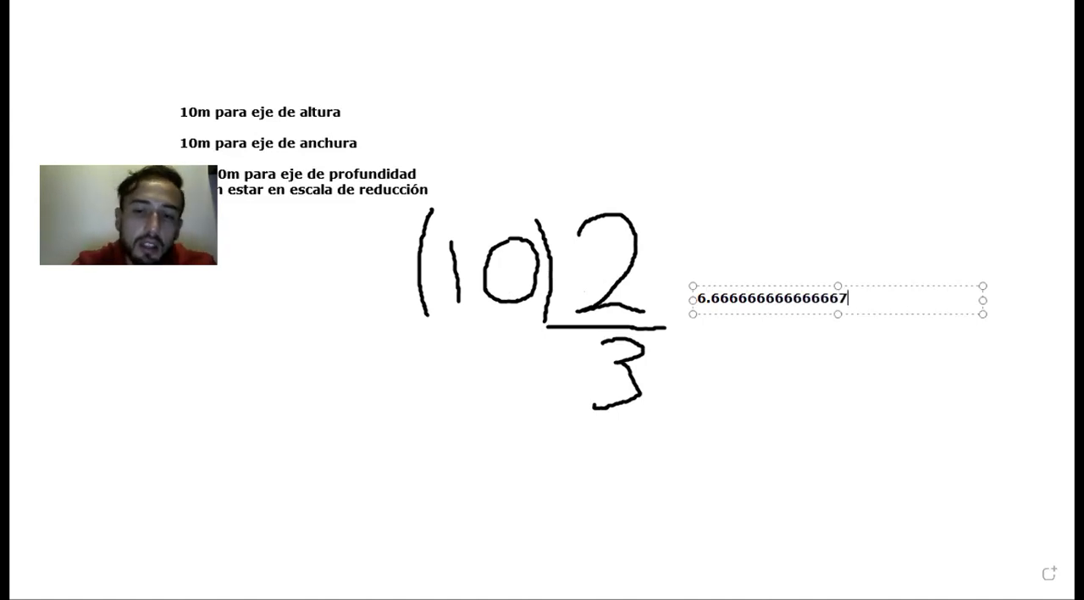
{"action": "left_click", "coordinate": [958, 357]}
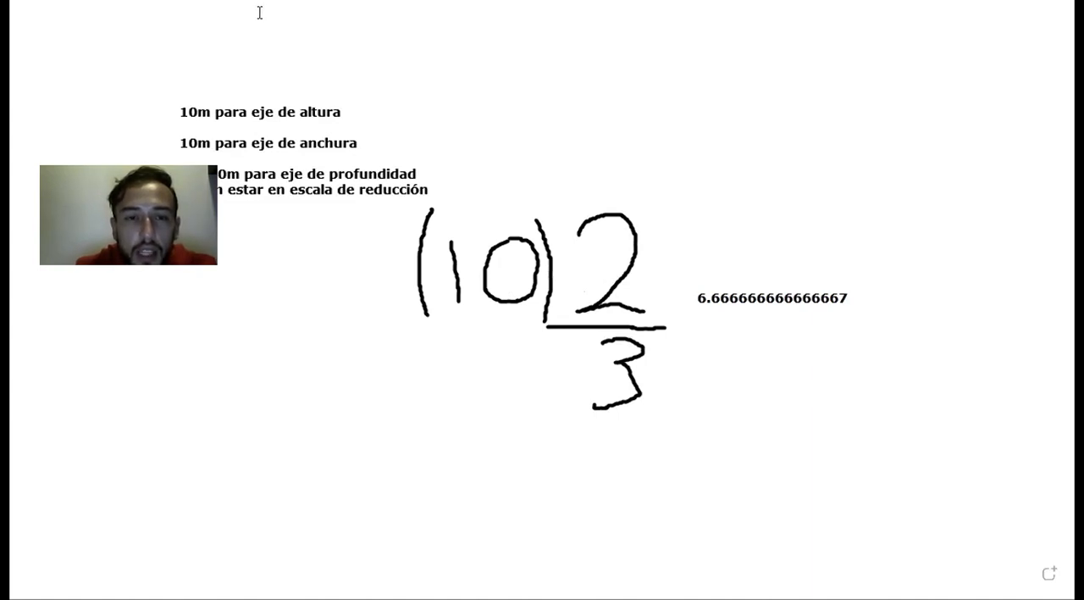
{"action": "left_click", "coordinate": [712, 319]}
{"action": "type", "text": "6,67"}
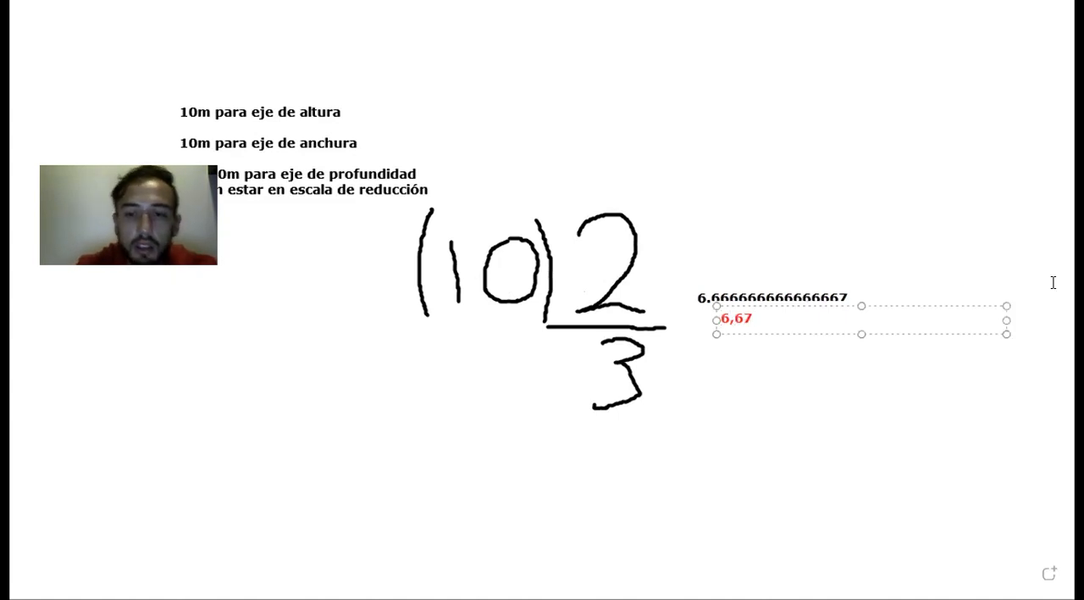
{"action": "left_click", "coordinate": [917, 397]}
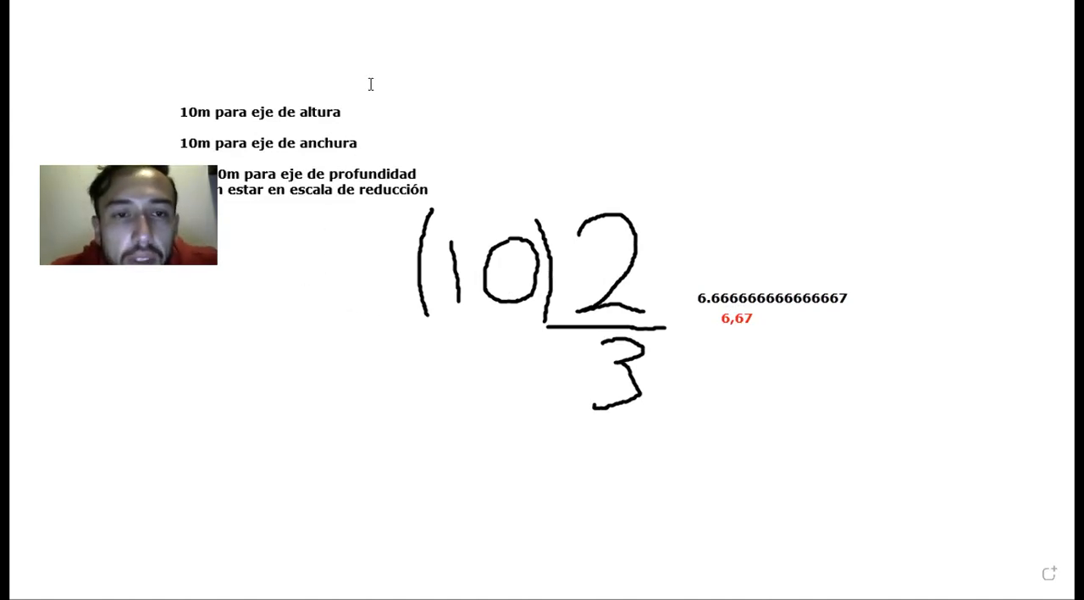
- Erase the 10 and both typed results, and handwrite 7 inside the parentheses
{"action": "left_click_drag", "start_coordinate": [455, 254], "coordinate": [479, 254]}
{"action": "left_click", "coordinate": [491, 252]}
{"action": "left_click", "coordinate": [745, 322]}
{"action": "left_click", "coordinate": [727, 289]}
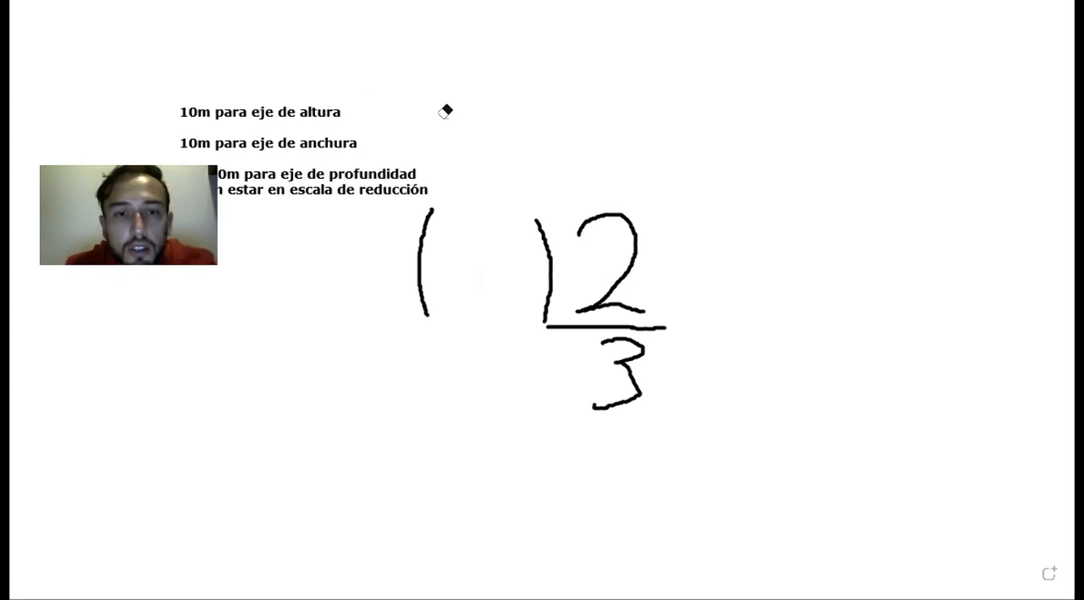
{"action": "mouse_move", "coordinate": [455, 224]}
{"action": "left_mouse_down"}
{"action": "mouse_move", "coordinate": [497, 227]}
{"action": "mouse_move", "coordinate": [495, 285]}
{"action": "mouse_move", "coordinate": [512, 265]}
{"action": "left_mouse_up"}
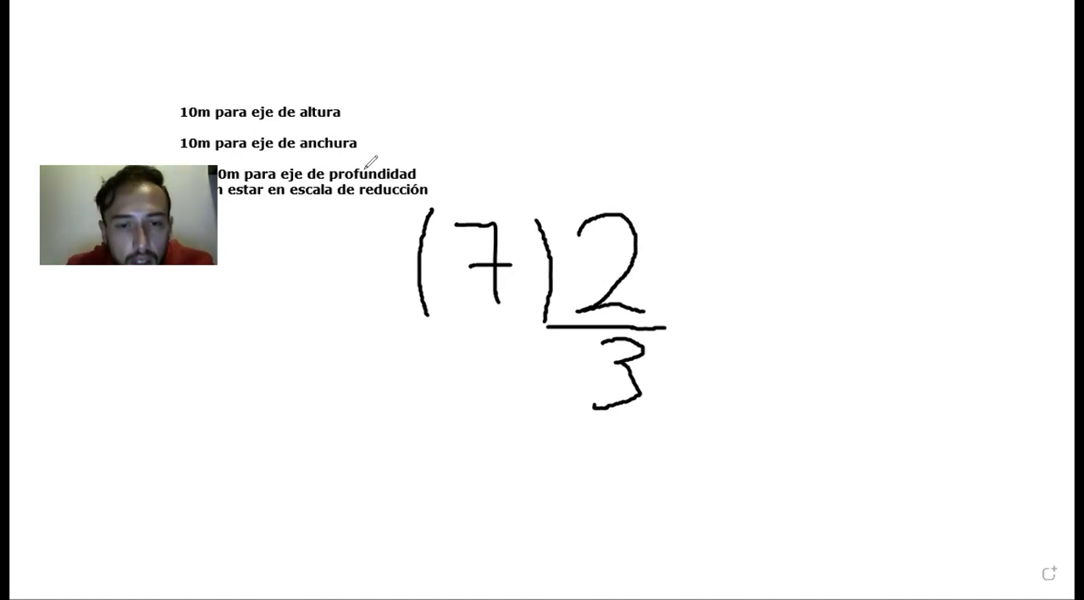
- Add the result 4,67 in red text beside the fraction
{"action": "left_click", "coordinate": [707, 318]}
{"action": "type", "text": "4,"}
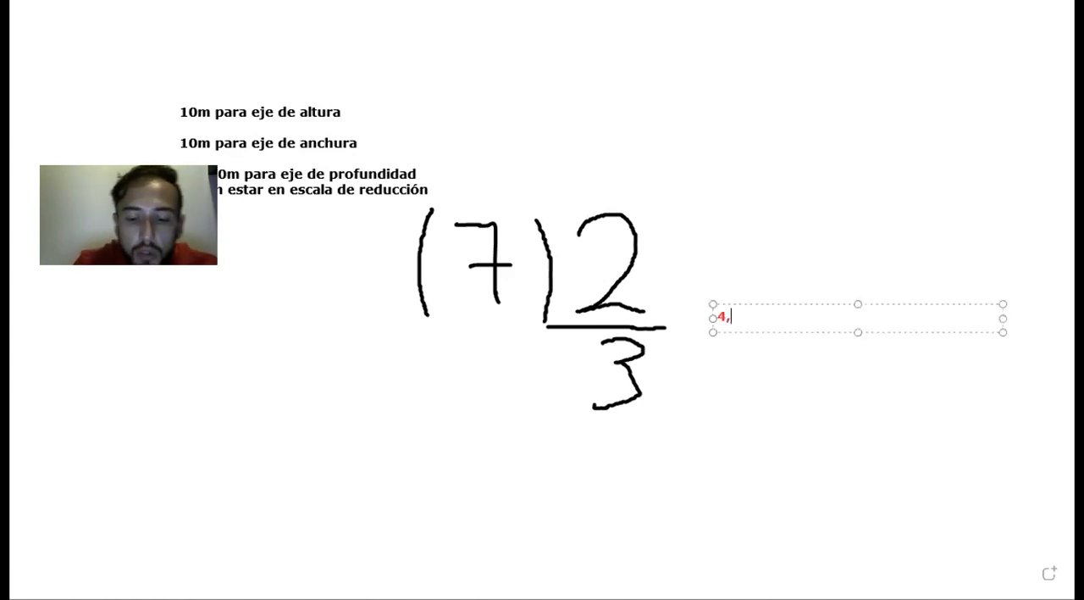
{"action": "type", "text": "67"}
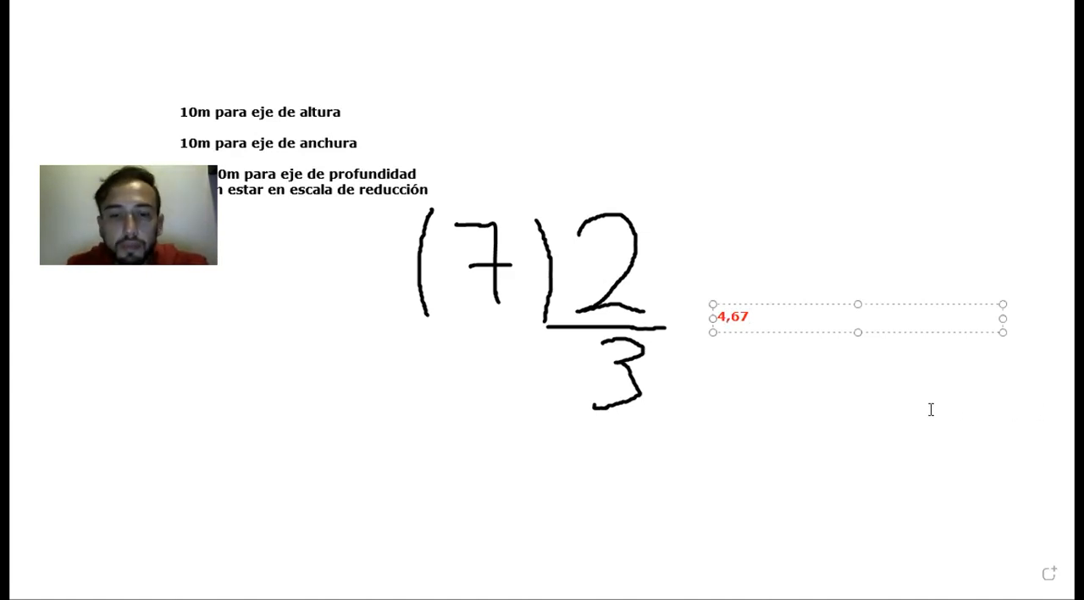
{"action": "left_click", "coordinate": [739, 398]}
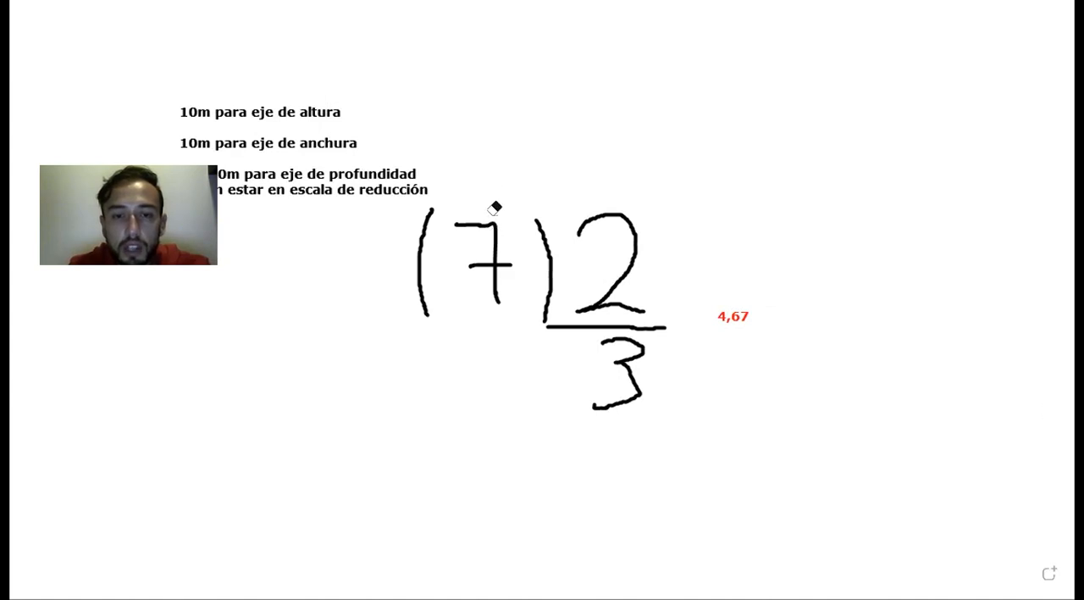
- Replace the 7 in the parentheses with a handwritten 6 and erase the result 4,67
{"action": "left_click_drag", "start_coordinate": [484, 249], "coordinate": [493, 275]}
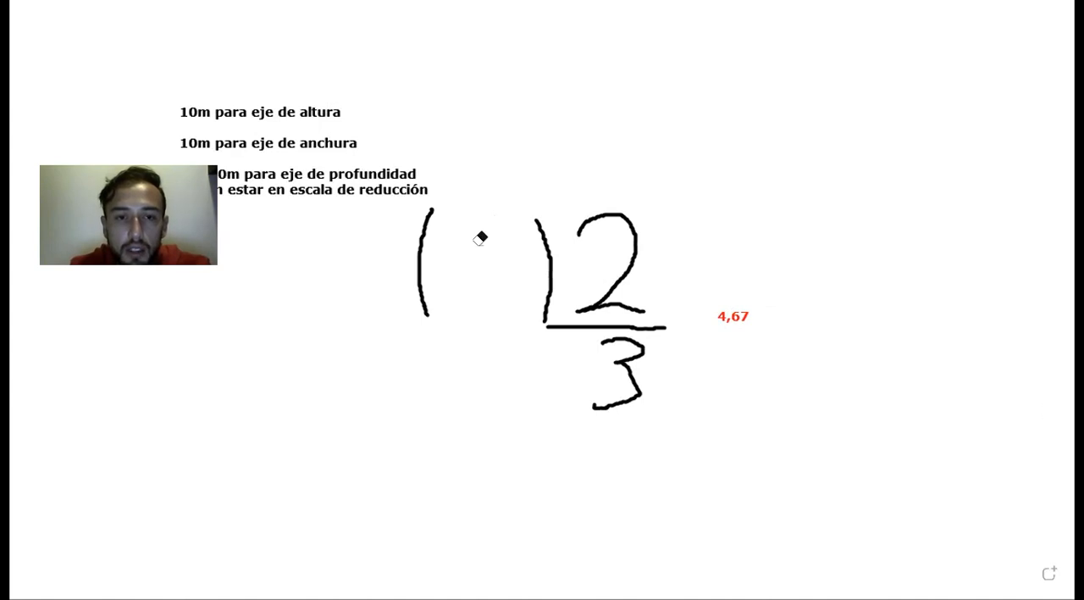
{"action": "mouse_move", "coordinate": [496, 222]}
{"action": "left_mouse_down"}
{"action": "mouse_move", "coordinate": [472, 242]}
{"action": "mouse_move", "coordinate": [491, 291]}
{"action": "mouse_move", "coordinate": [508, 279]}
{"action": "mouse_move", "coordinate": [485, 269]}
{"action": "left_mouse_up"}
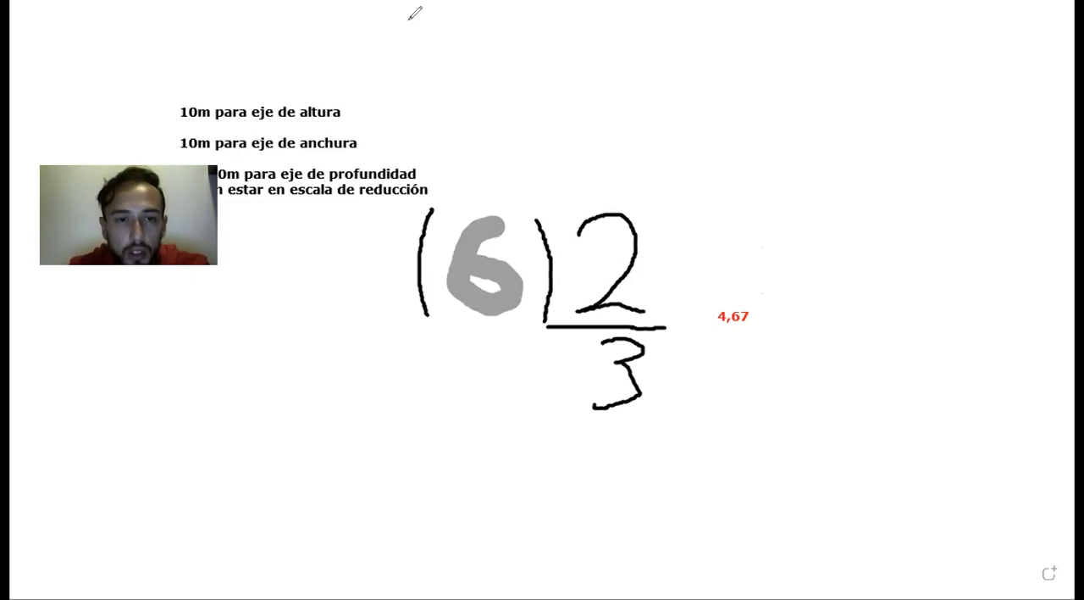
{"action": "left_click", "coordinate": [731, 313]}
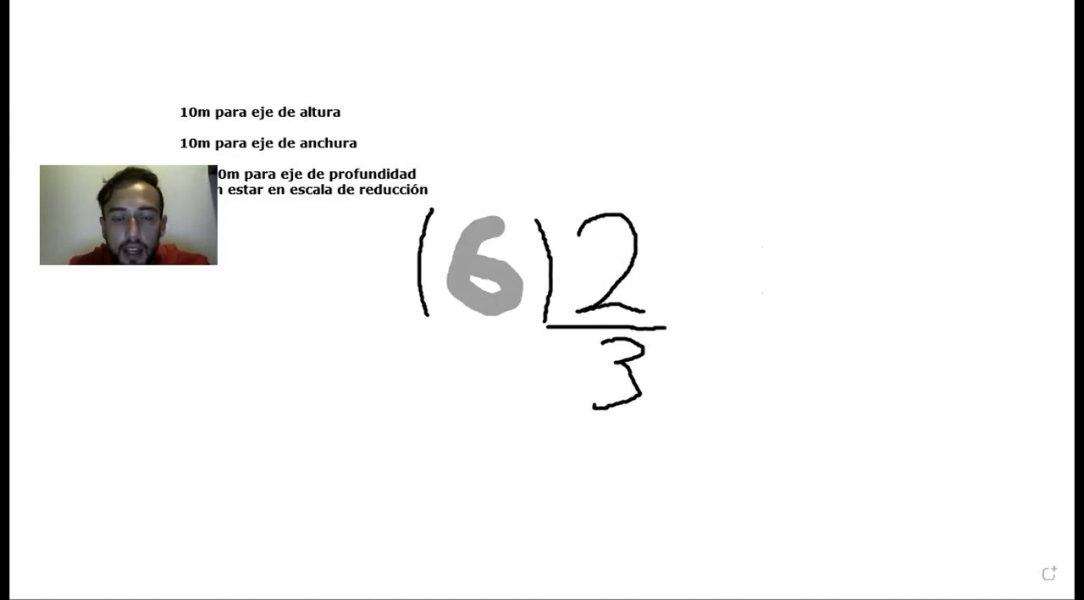
- Add the result 4 in red text beside the fraction
{"action": "left_click", "coordinate": [437, 13]}
{"action": "left_click", "coordinate": [724, 287]}
{"action": "type", "text": "4"}
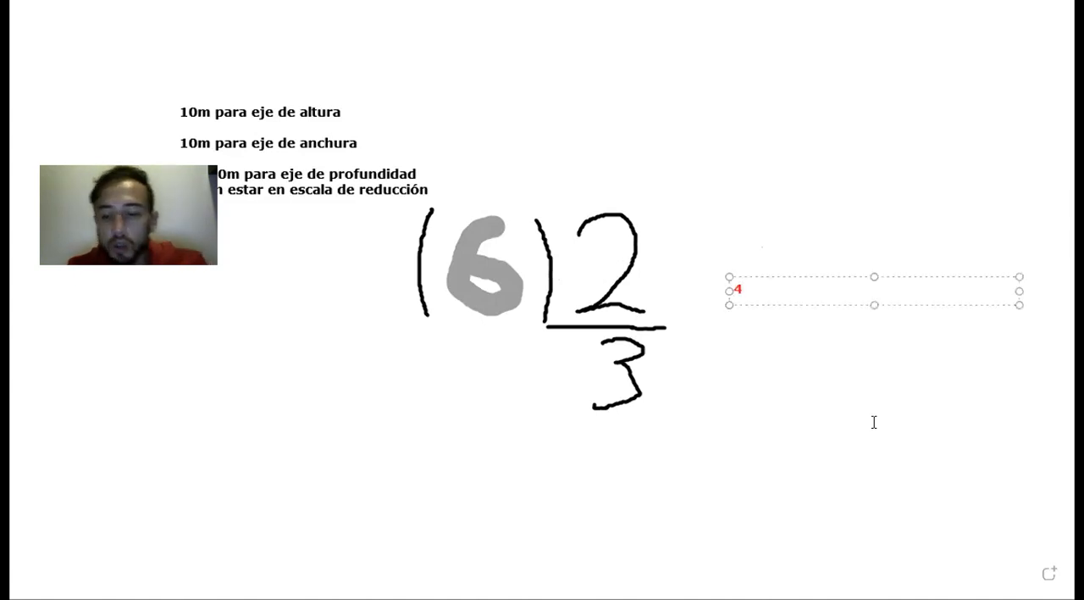
{"action": "key", "text": "Return"}
{"action": "left_click", "coordinate": [947, 406]}
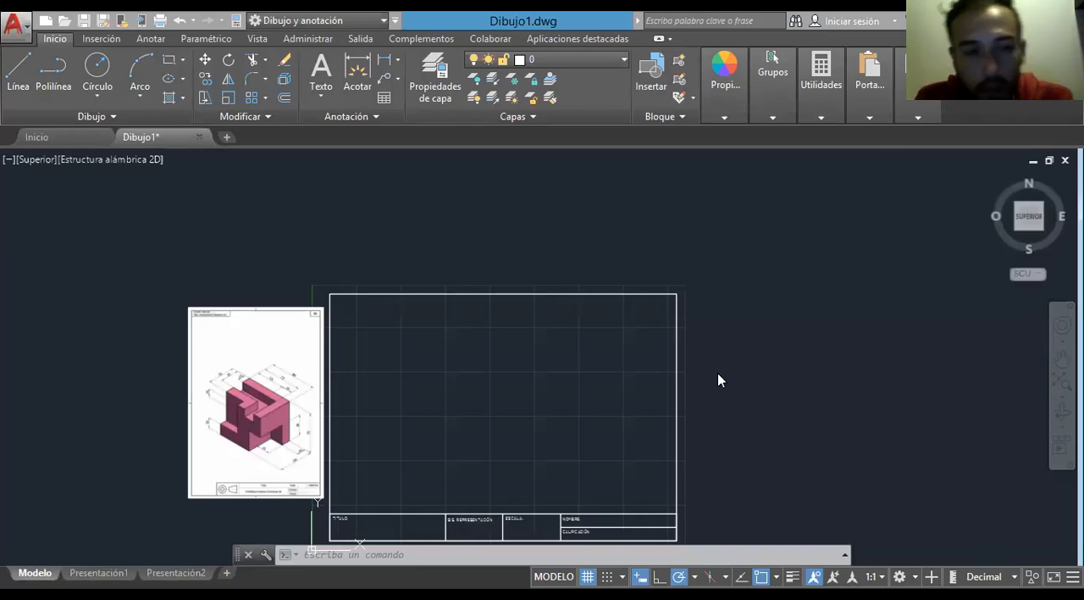
- In AutoCAD, review the available layers and examine the dimensioned isometric reference drawing beside the title-block sheet
{"action": "left_click", "coordinate": [623, 63]}
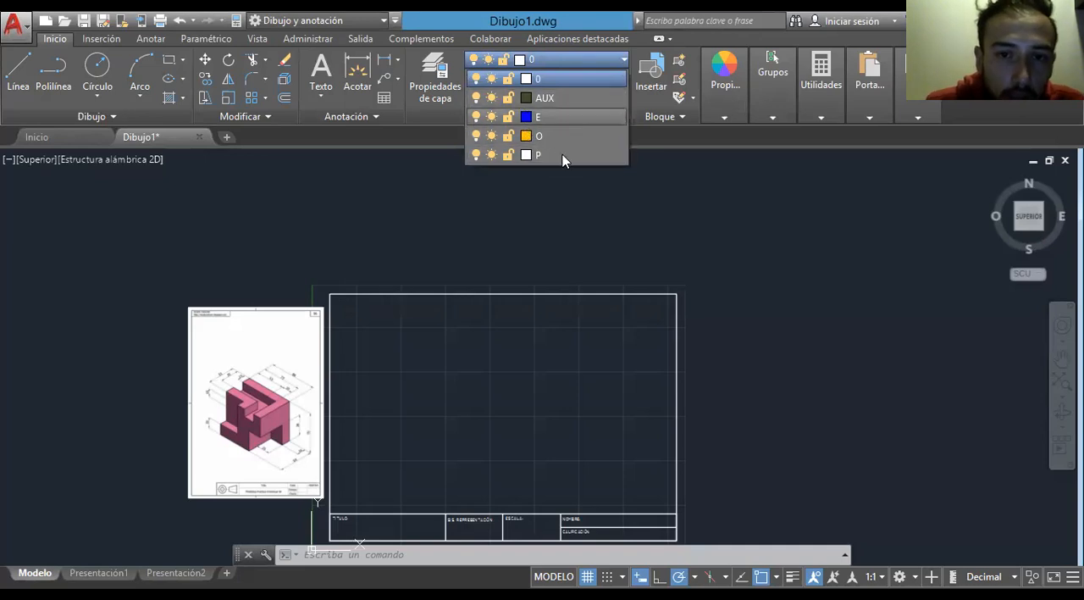
{"action": "left_click", "coordinate": [432, 243]}
{"action": "middle_click_drag", "start_coordinate": [442, 273], "coordinate": [547, 216]}
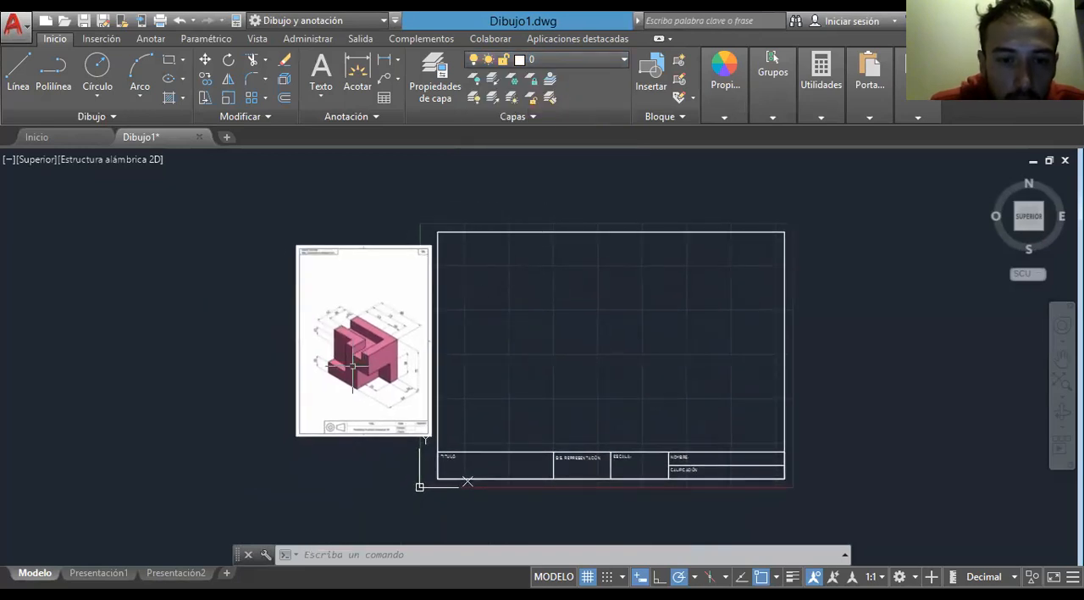
{"action": "scroll", "coordinate": [347, 372], "scroll_direction": "up", "scroll_amount": 5}
{"action": "scroll", "coordinate": [356, 363], "scroll_direction": "down", "scroll_amount": 1}
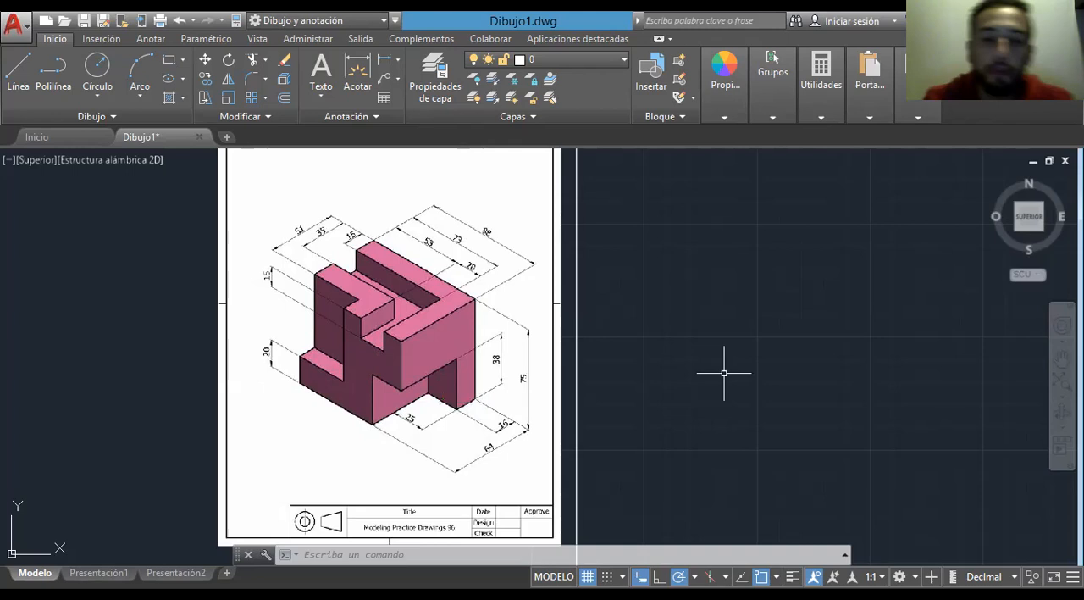
{"action": "scroll", "coordinate": [724, 373], "scroll_direction": "down", "scroll_amount": 3}
{"action": "mouse_move", "coordinate": [724, 373]}
{"action": "middle_mouse_down"}
{"action": "mouse_move", "coordinate": [561, 378]}
{"action": "mouse_move", "coordinate": [489, 363]}
{"action": "middle_mouse_up"}
{"action": "scroll", "coordinate": [550, 379], "scroll_direction": "up", "scroll_amount": 3}
{"action": "scroll", "coordinate": [559, 378], "scroll_direction": "down", "scroll_amount": 2}
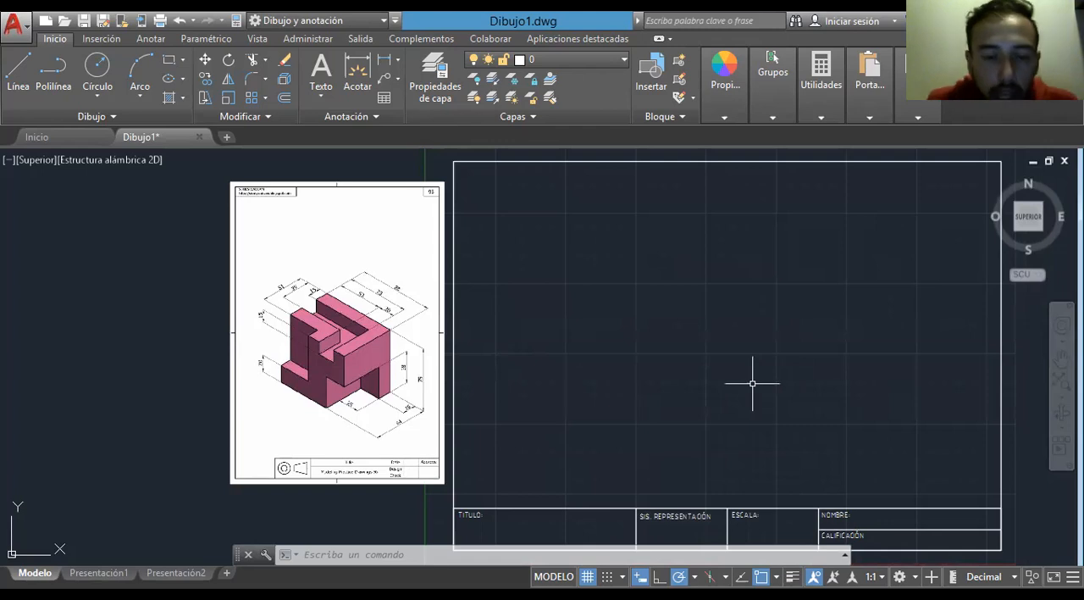
- Make AUX the current layer
{"action": "left_click", "coordinate": [592, 61]}
{"action": "left_click", "coordinate": [579, 92]}
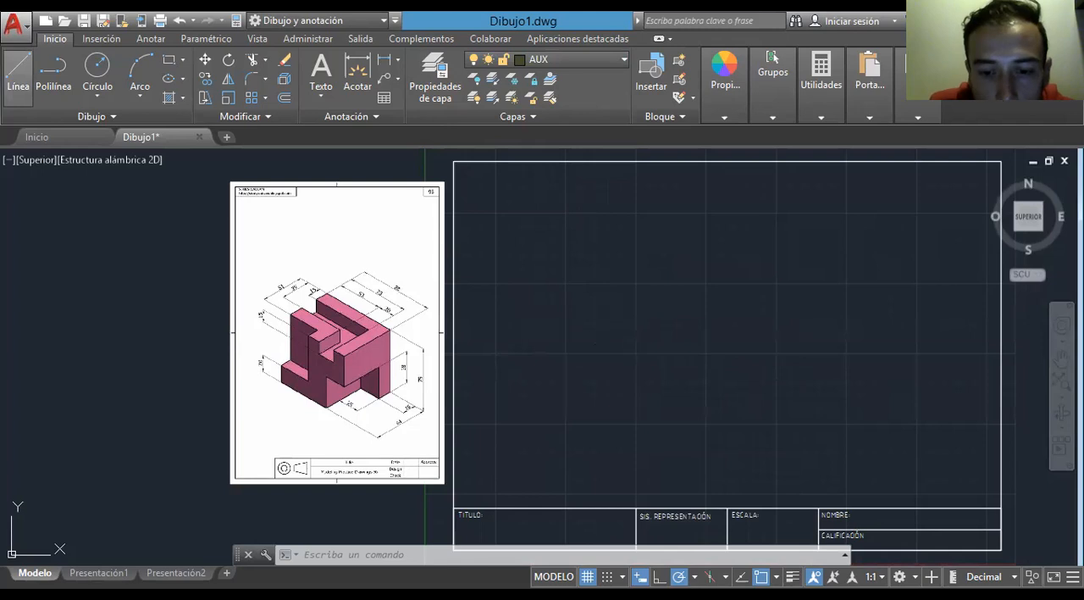
- Start a line and set polar tracking to 45-degree increments (45, 90, 135, 180)
{"action": "left_click", "coordinate": [19, 75]}
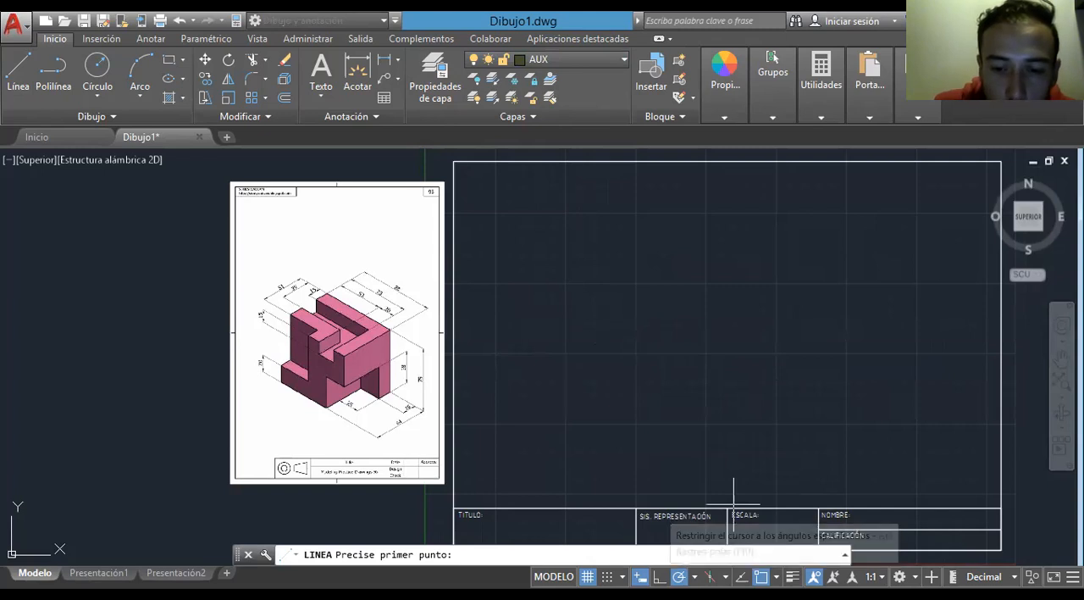
{"action": "left_click", "coordinate": [695, 577]}
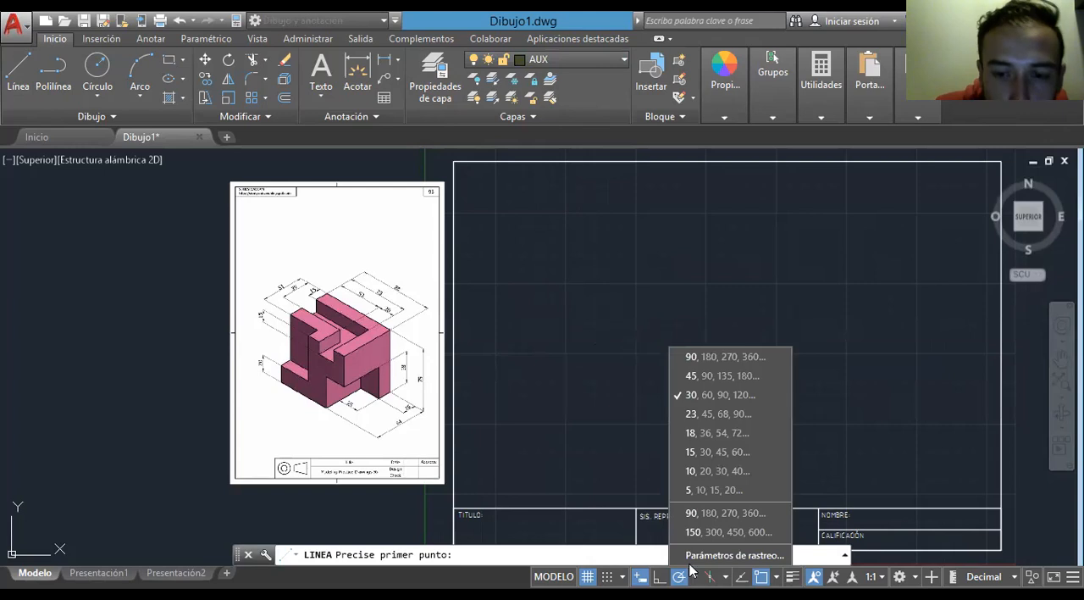
{"action": "left_click", "coordinate": [708, 376]}
{"action": "left_click", "coordinate": [694, 577]}
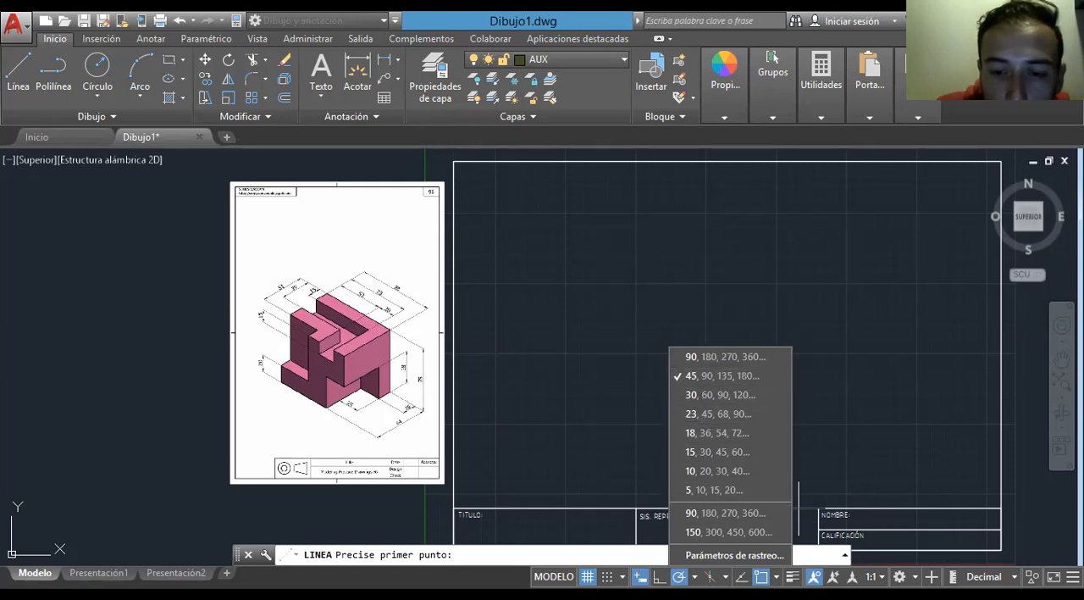
{"action": "left_click", "coordinate": [734, 555]}
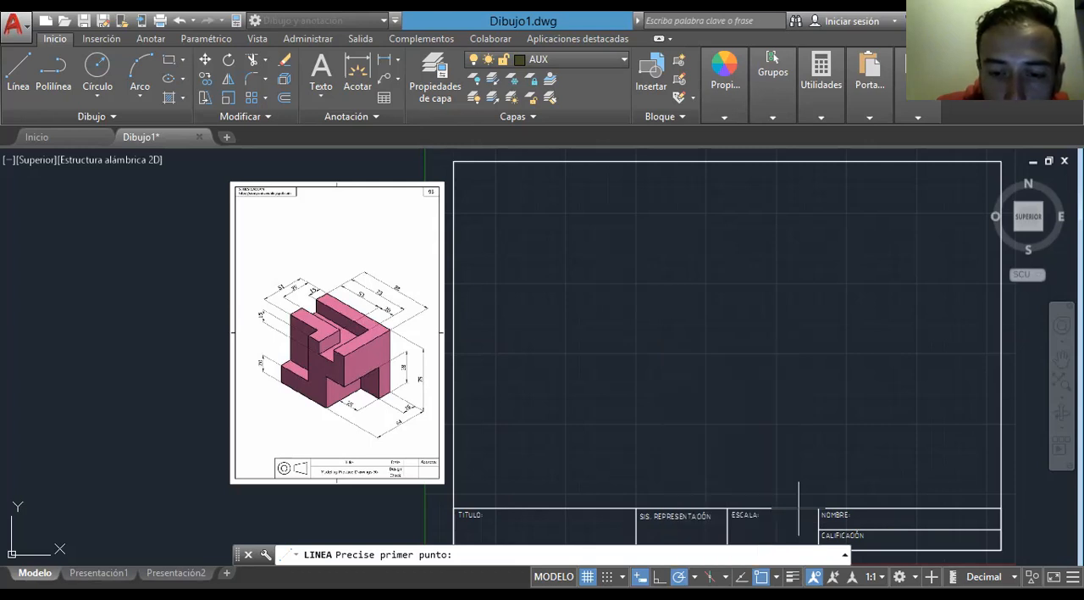
- Toggle polar tracking off and back on to demonstrate the setting
{"action": "key", "text": "F10"}
{"action": "key", "text": "F10"}
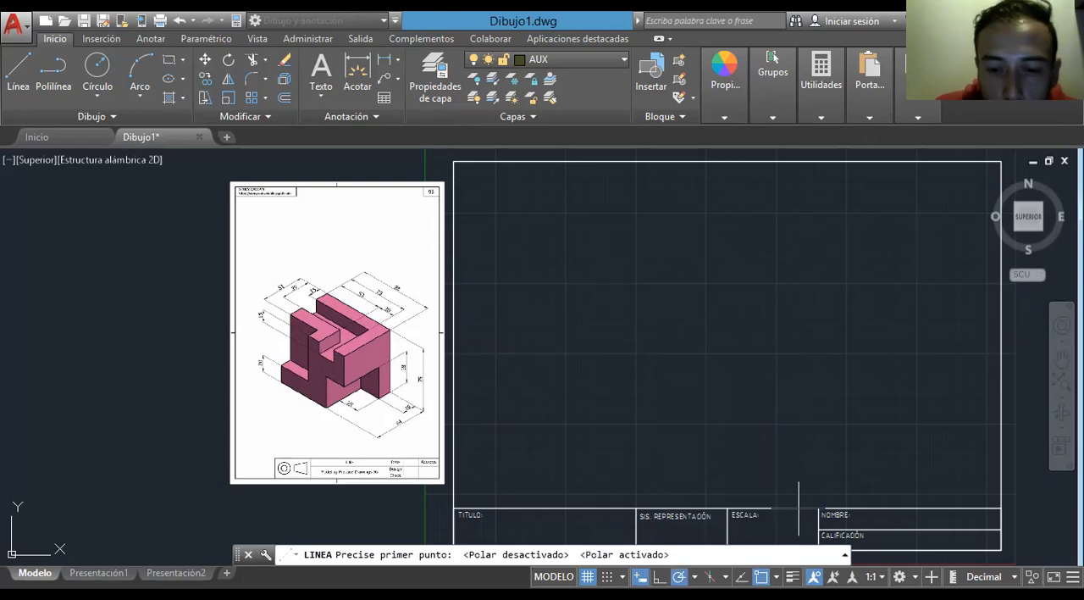
{"action": "key", "text": "F10"}
{"action": "key", "text": "F10"}
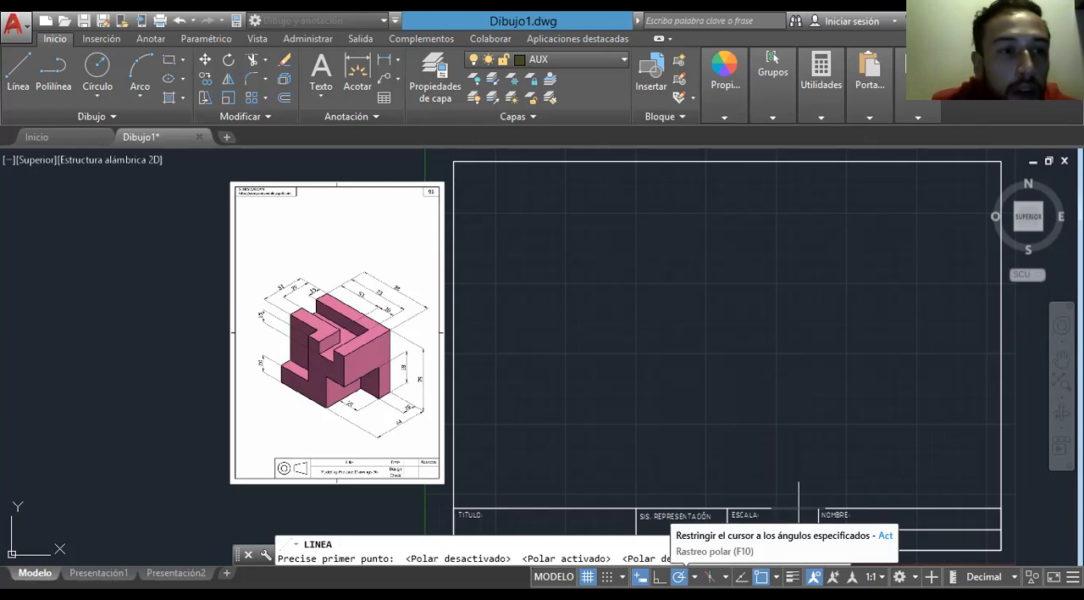
{"action": "key", "text": "F10"}
{"action": "key", "text": "F10"}
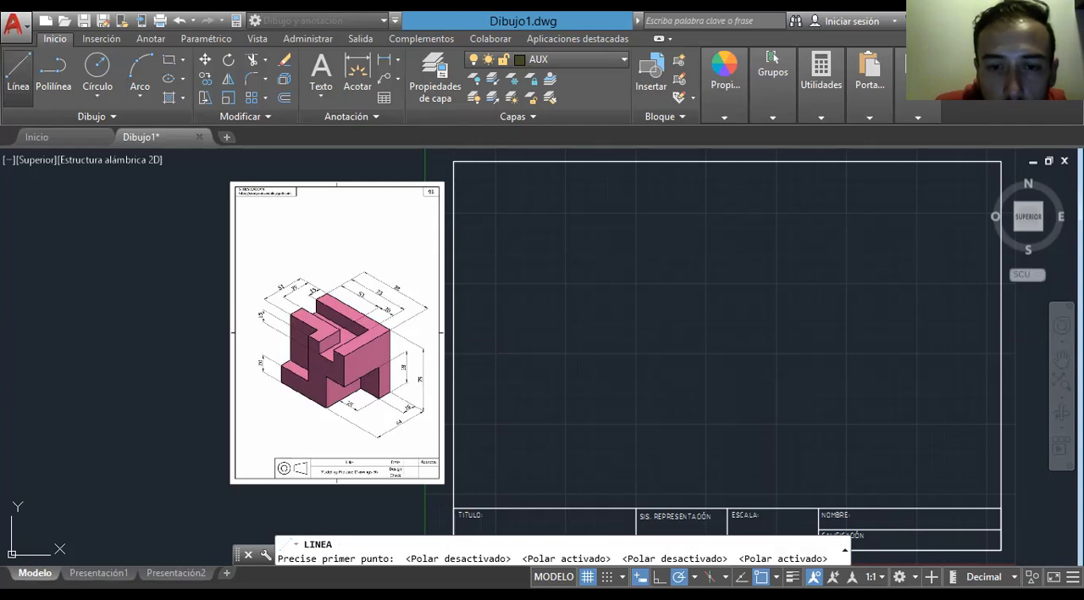
- Draw a vertical auxiliary line 150 units long inside the sheet and move it near the sheet's upper middle
{"action": "left_click", "coordinate": [565, 248]}
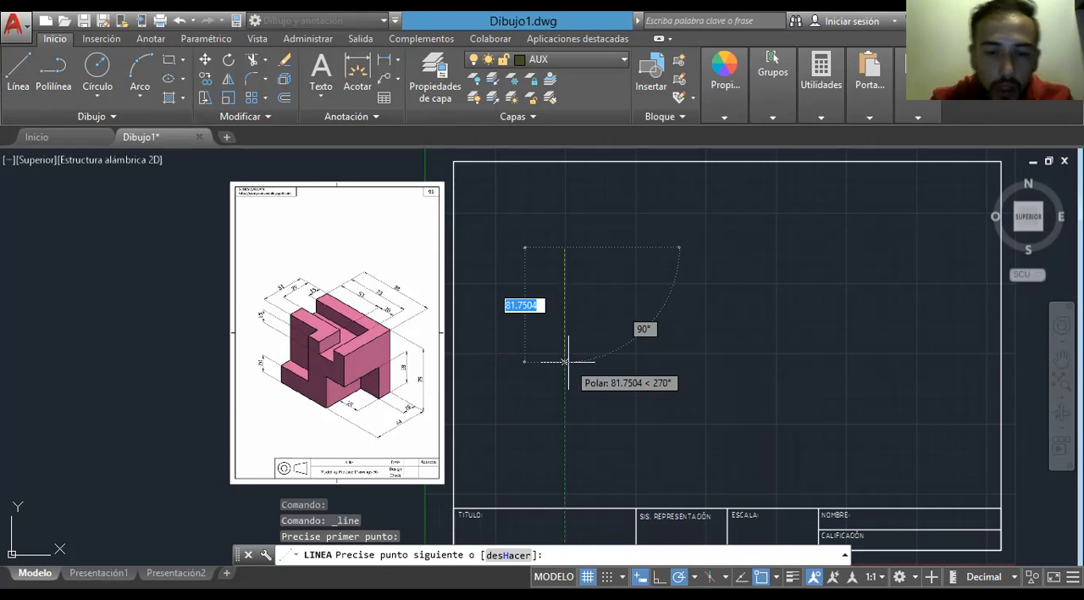
{"action": "type", "text": "150"}
{"action": "key", "text": "Return"}
{"action": "key", "text": "Escape"}
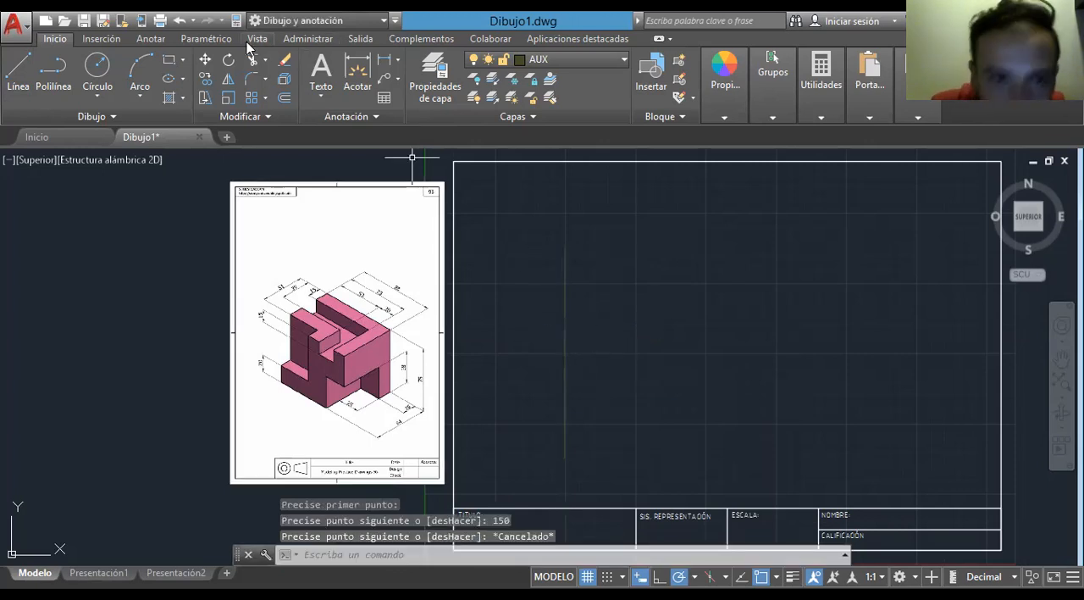
{"action": "left_click", "coordinate": [205, 59]}
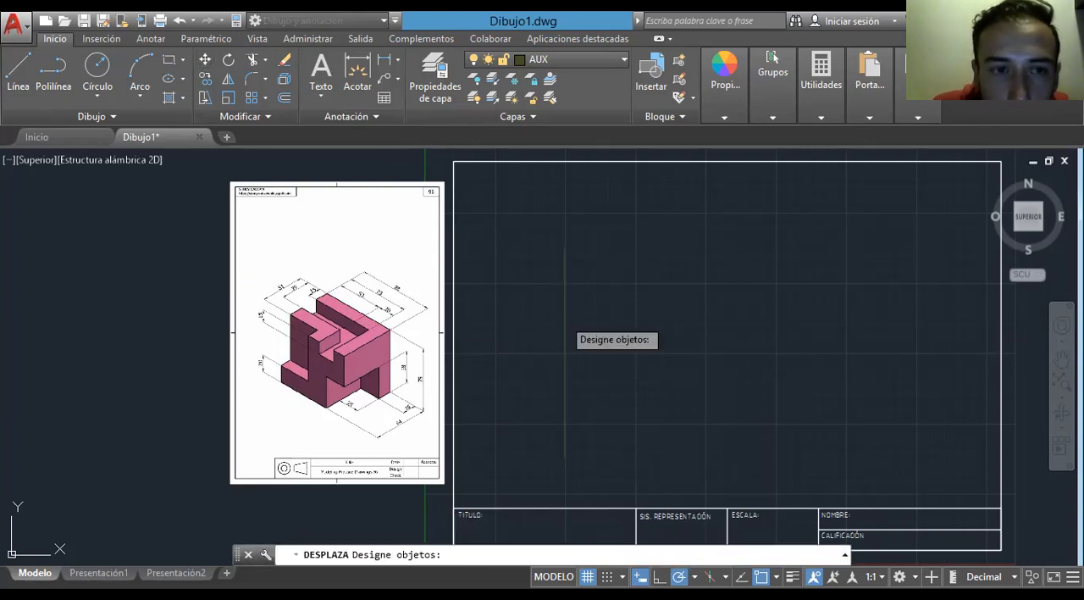
{"action": "left_click", "coordinate": [562, 316]}
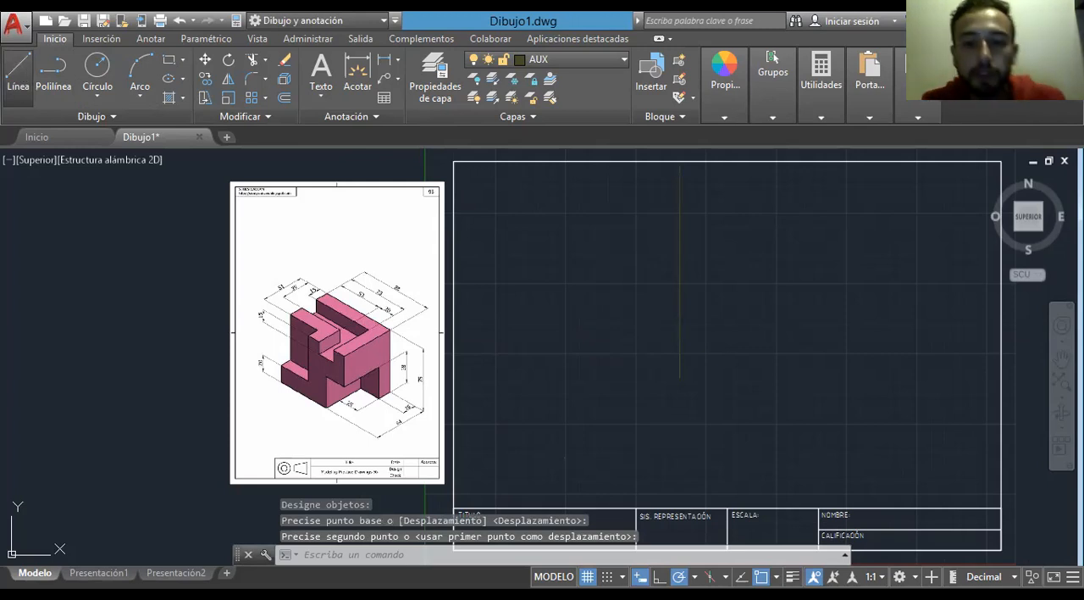
- Draw a horizontal auxiliary line 150 units long rightward from the lower end of the vertical line
{"action": "left_click", "coordinate": [18, 76]}
{"action": "left_click", "coordinate": [679, 377]}
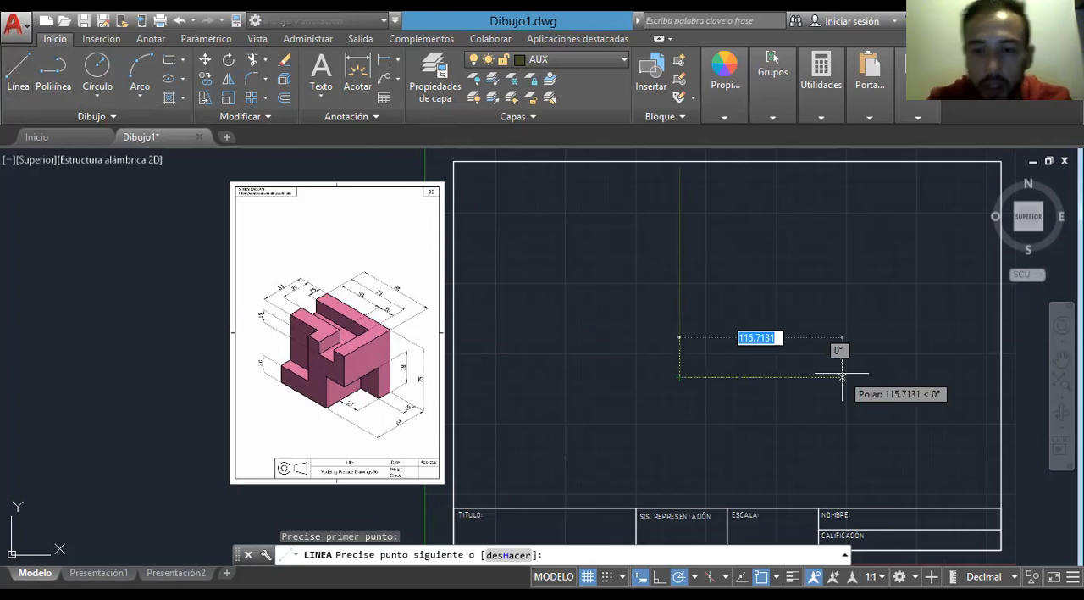
{"action": "type", "text": "150"}
{"action": "key", "text": "Return"}
{"action": "key", "text": "Escape"}
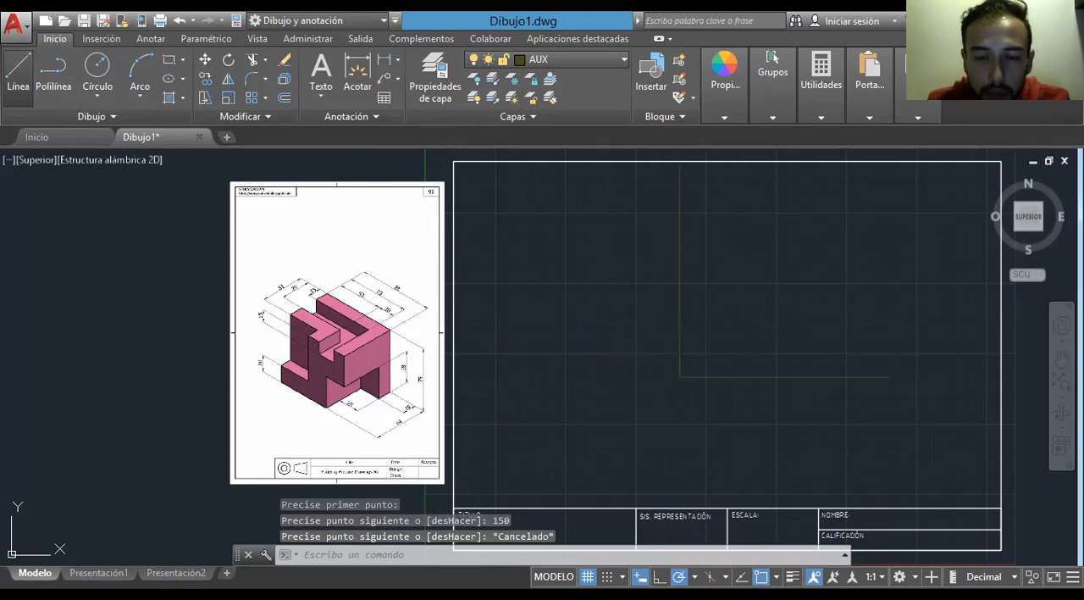
- Draw the depth axis 150 units long at 225° from the intersection of the vertical and horizontal axes
{"action": "key", "text": "space"}
{"action": "left_click", "coordinate": [679, 376]}
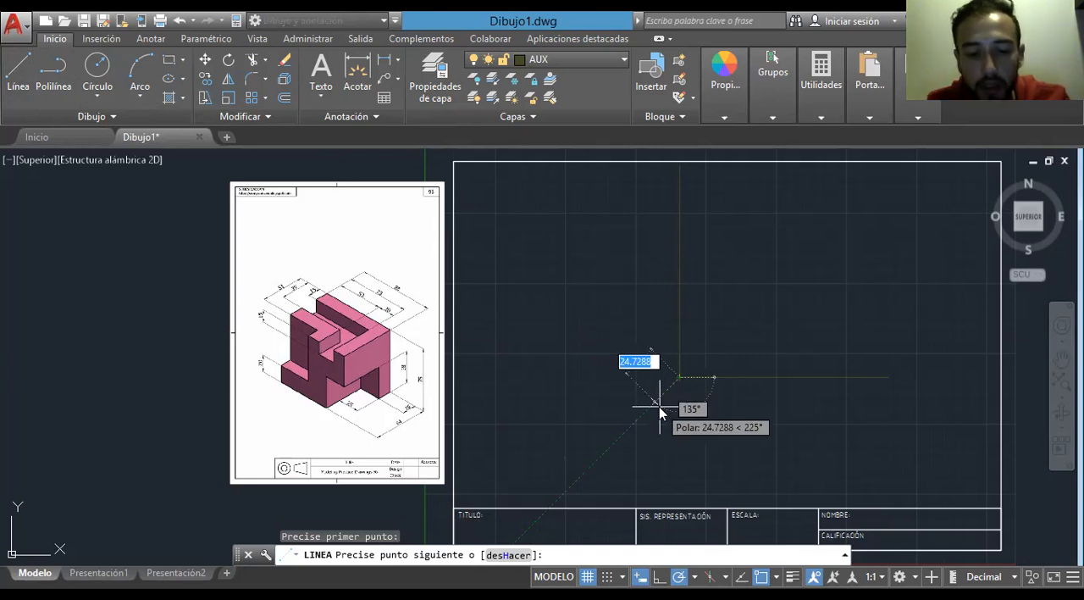
{"action": "type", "text": "150"}
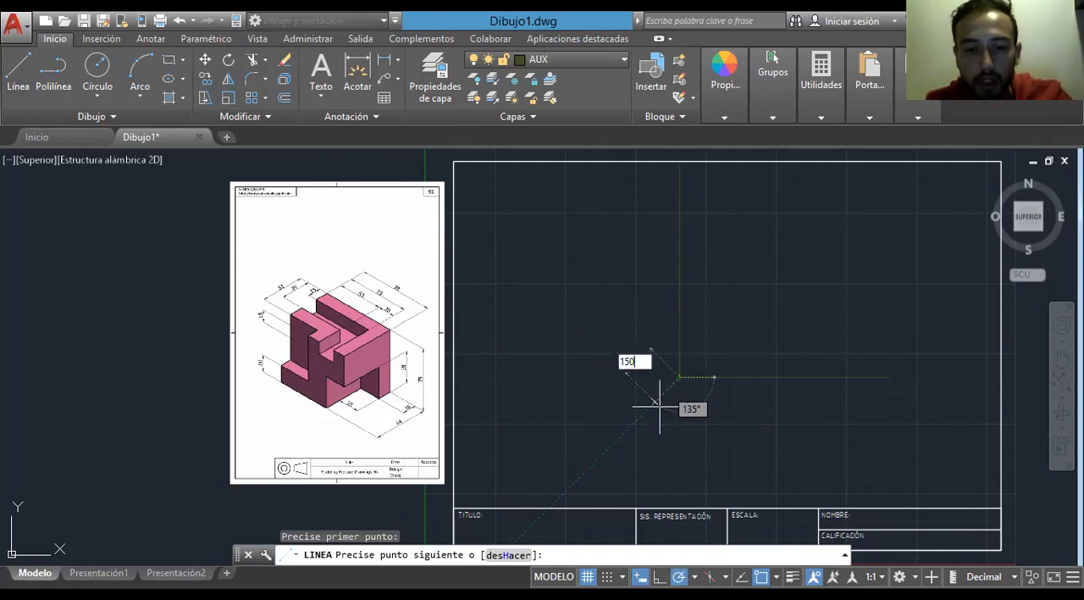
{"action": "key", "text": "Return"}
{"action": "key", "text": "Escape"}
{"action": "scroll", "coordinate": [669, 381], "scroll_direction": "up", "scroll_amount": 3}
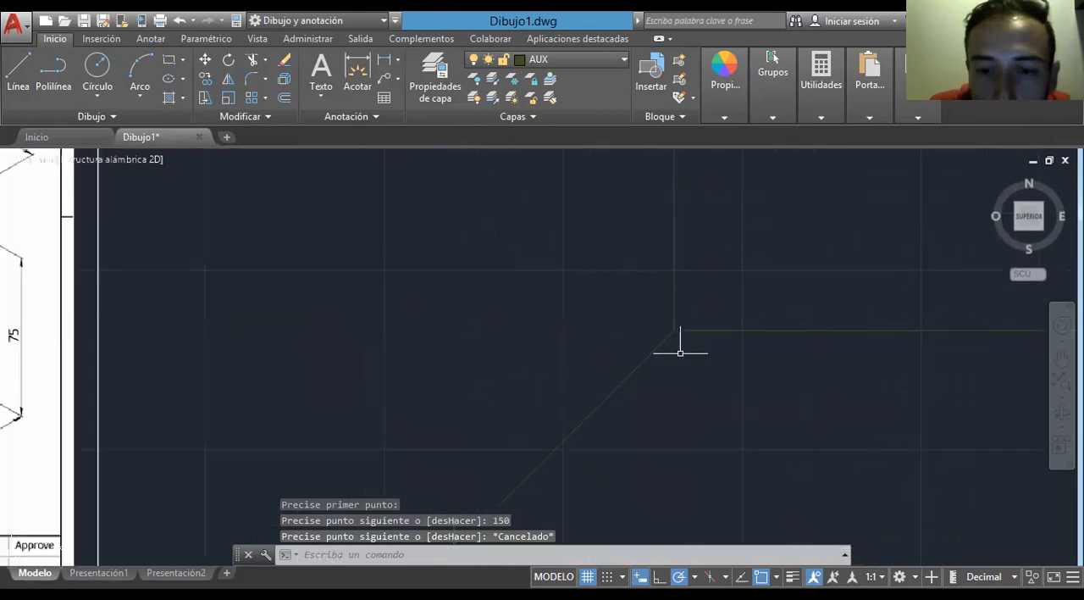
{"action": "scroll", "coordinate": [732, 362], "scroll_direction": "down", "scroll_amount": 4}
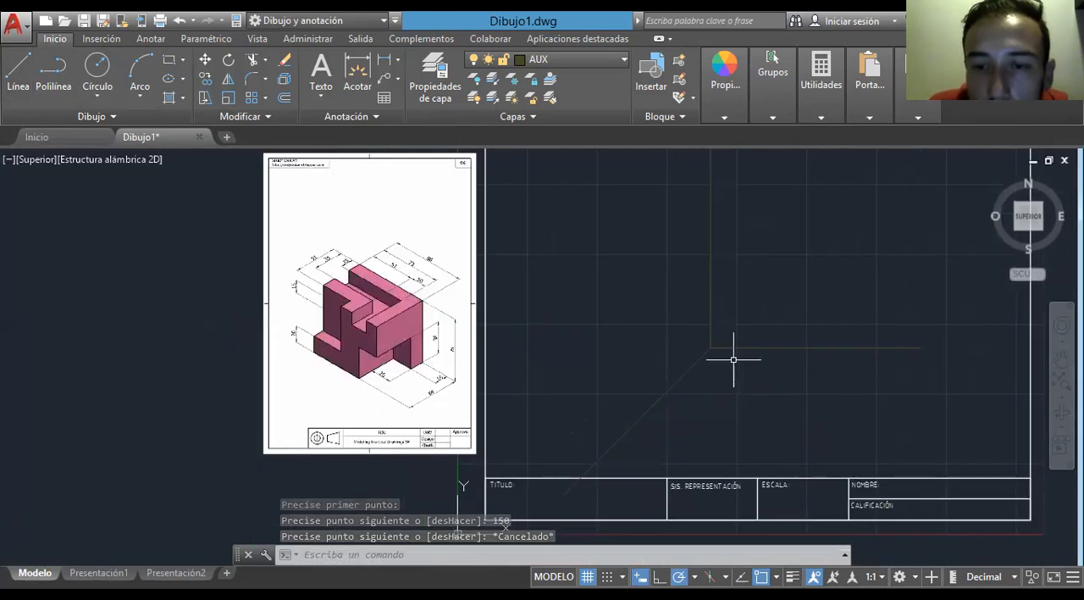
{"action": "scroll", "coordinate": [765, 382], "scroll_direction": "down", "scroll_amount": 2}
{"action": "scroll", "coordinate": [693, 360], "scroll_direction": "up", "scroll_amount": 2}
{"action": "scroll", "coordinate": [693, 360], "scroll_direction": "up", "scroll_amount": 2}
{"action": "scroll", "coordinate": [693, 360], "scroll_direction": "down", "scroll_amount": 2}
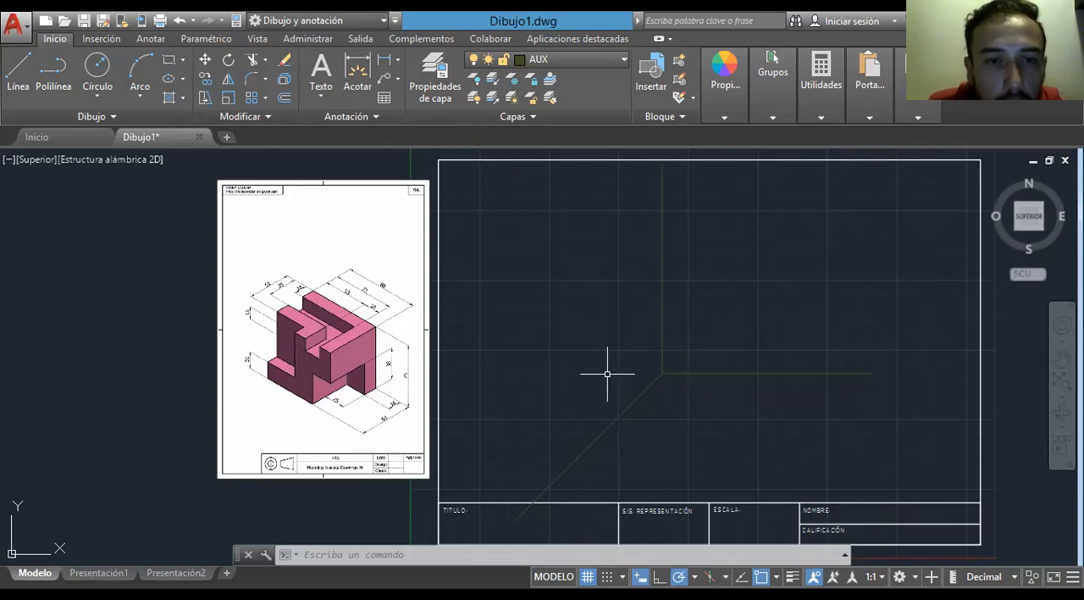
- Make P the current layer and turn on the lineweight display
{"action": "left_click", "coordinate": [591, 60]}
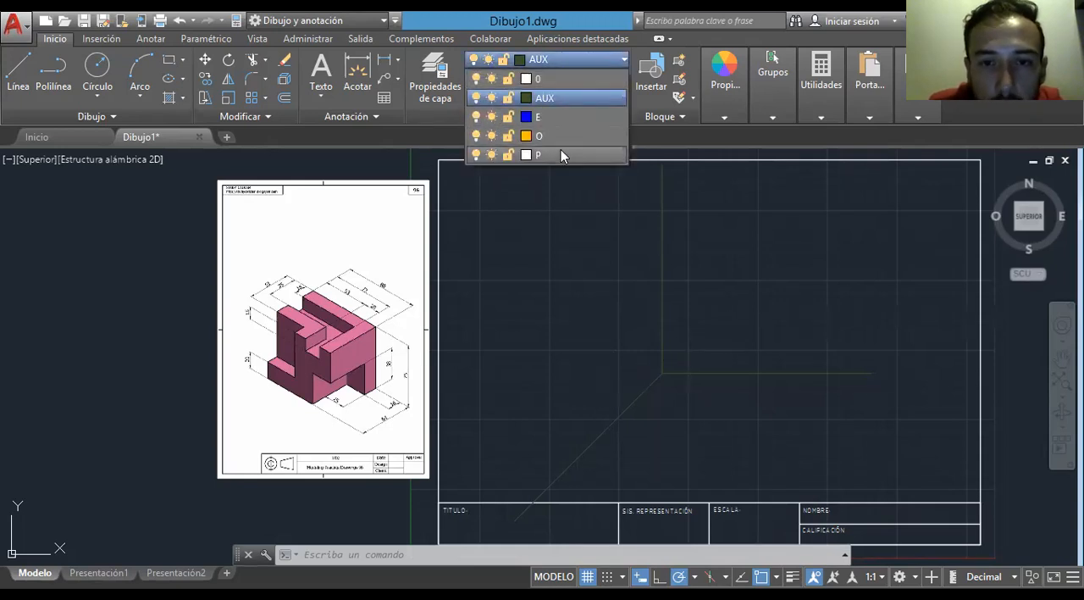
{"action": "left_click", "coordinate": [561, 155]}
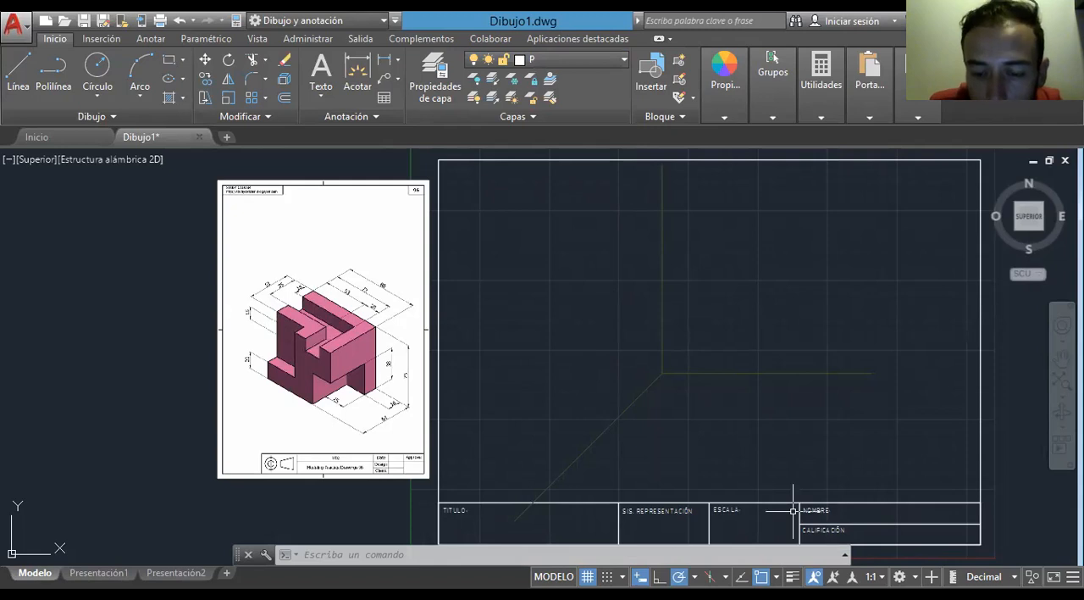
{"action": "left_click", "coordinate": [792, 576]}
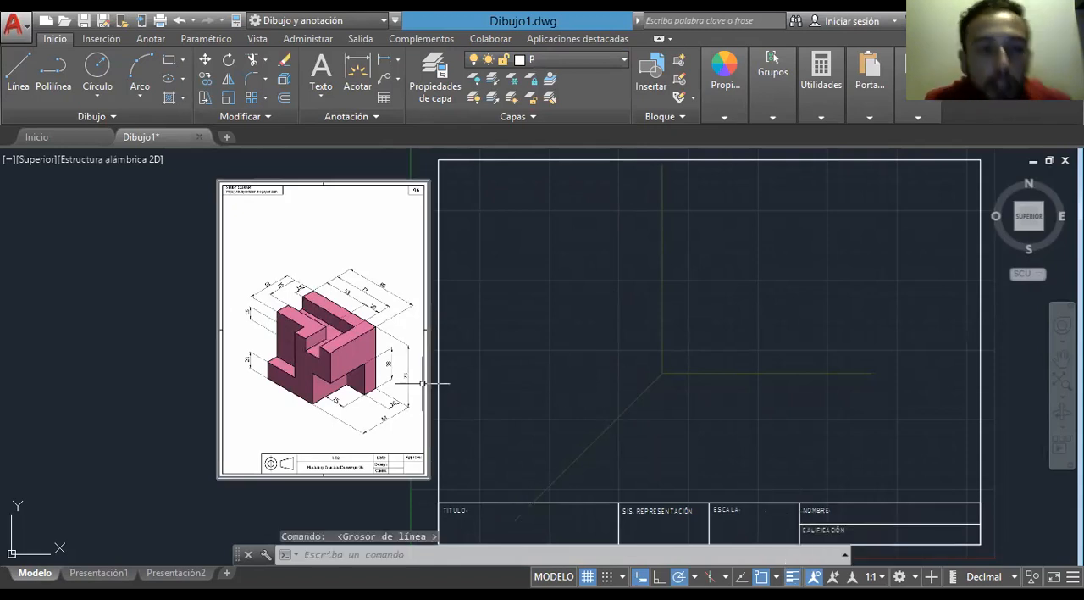
- Examine the reference part's height, width and depth edges and read its overall width dimension
{"action": "scroll", "coordinate": [281, 419], "scroll_direction": "up", "scroll_amount": 2}
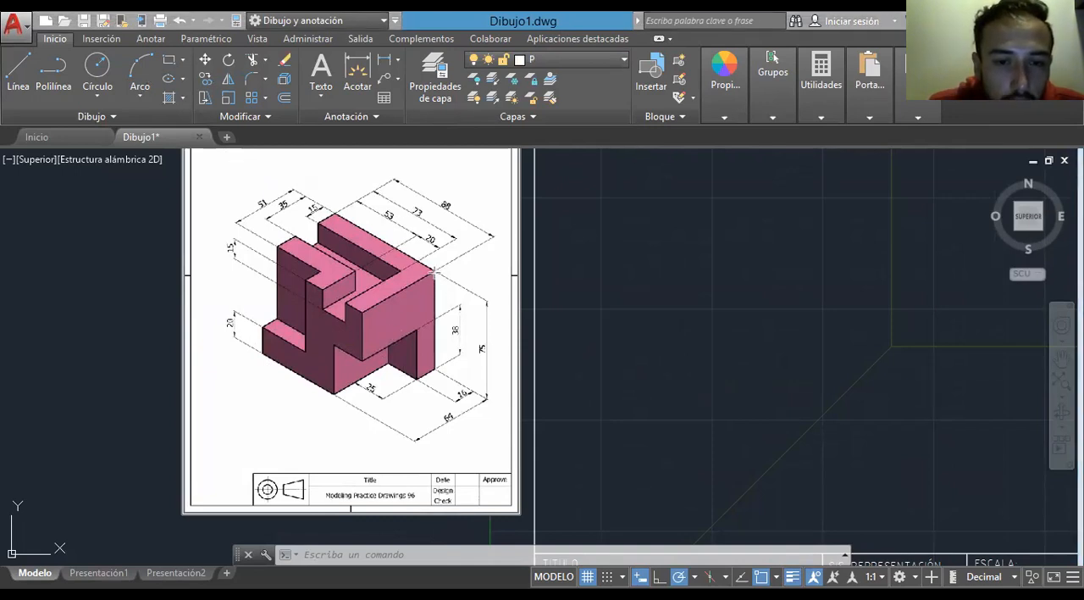
{"action": "left_click_drag", "start_coordinate": [434, 271], "coordinate": [434, 370]}
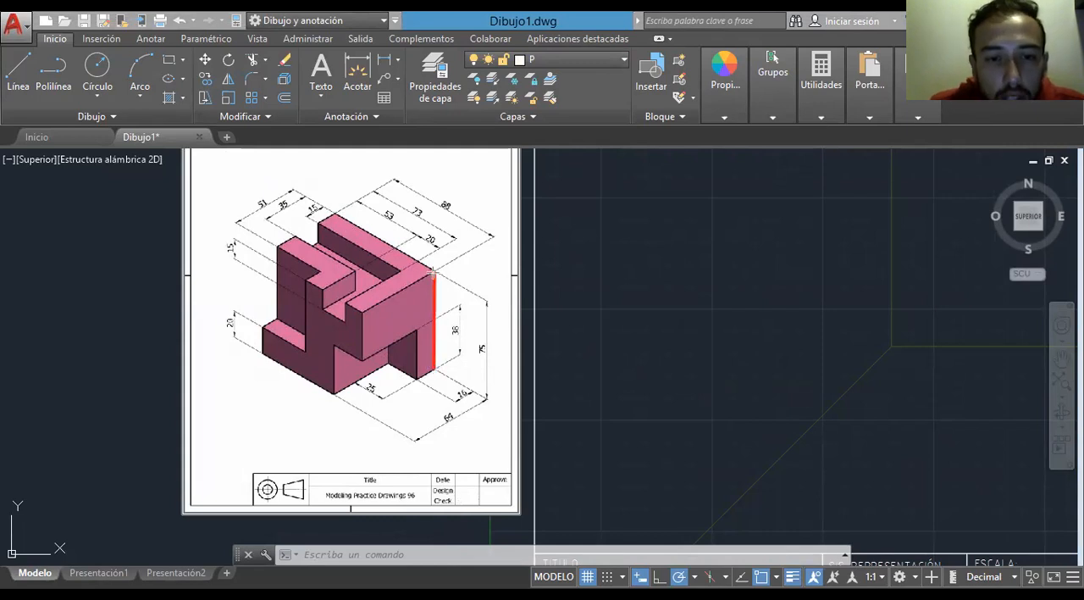
{"action": "left_click_drag", "start_coordinate": [434, 272], "coordinate": [337, 214]}
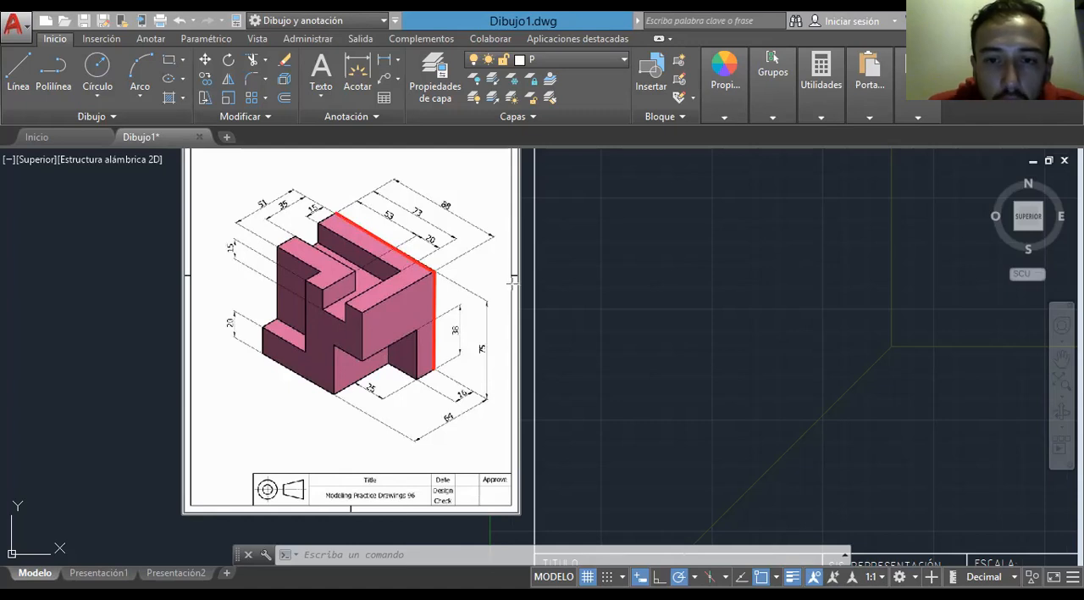
{"action": "left_click", "coordinate": [434, 271]}
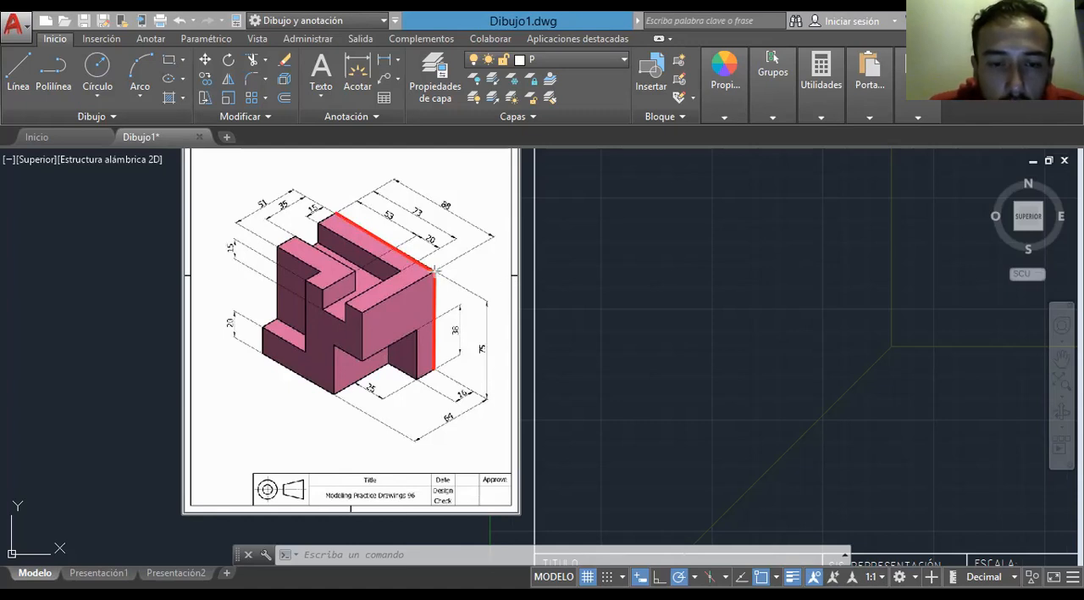
{"action": "left_click", "coordinate": [363, 312]}
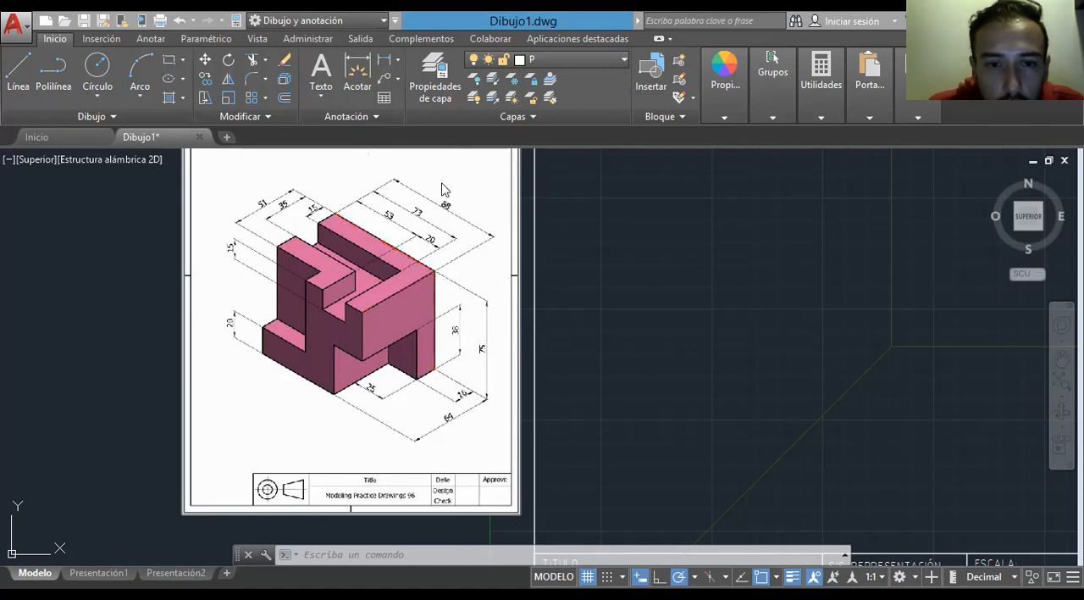
{"action": "scroll", "coordinate": [436, 203], "scroll_direction": "up", "scroll_amount": 5}
{"action": "scroll", "coordinate": [437, 204], "scroll_direction": "up", "scroll_amount": 2}
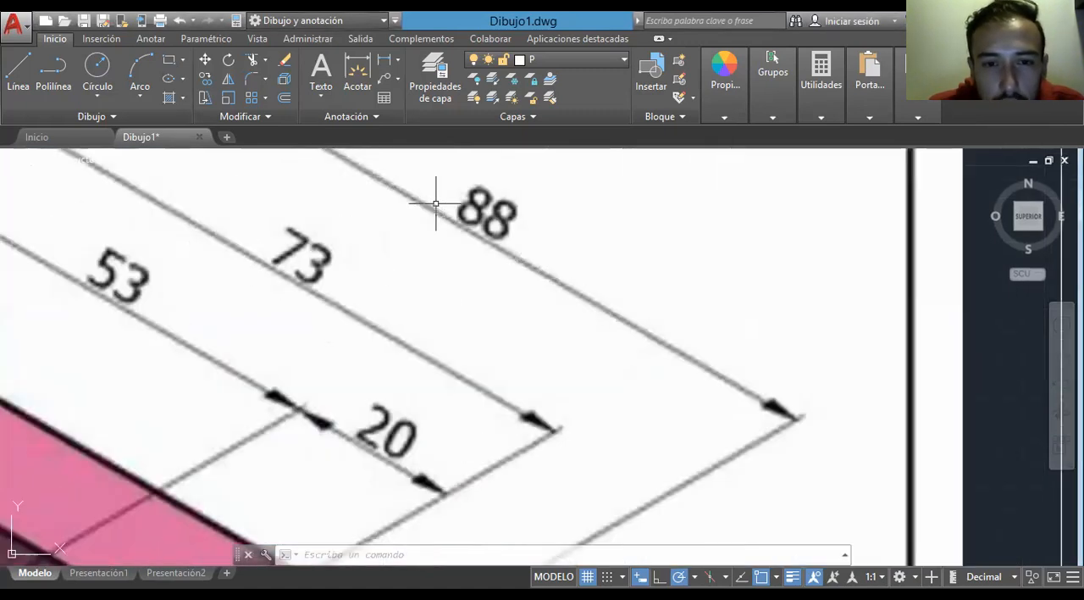
{"action": "scroll", "coordinate": [437, 203], "scroll_direction": "down", "scroll_amount": 7}
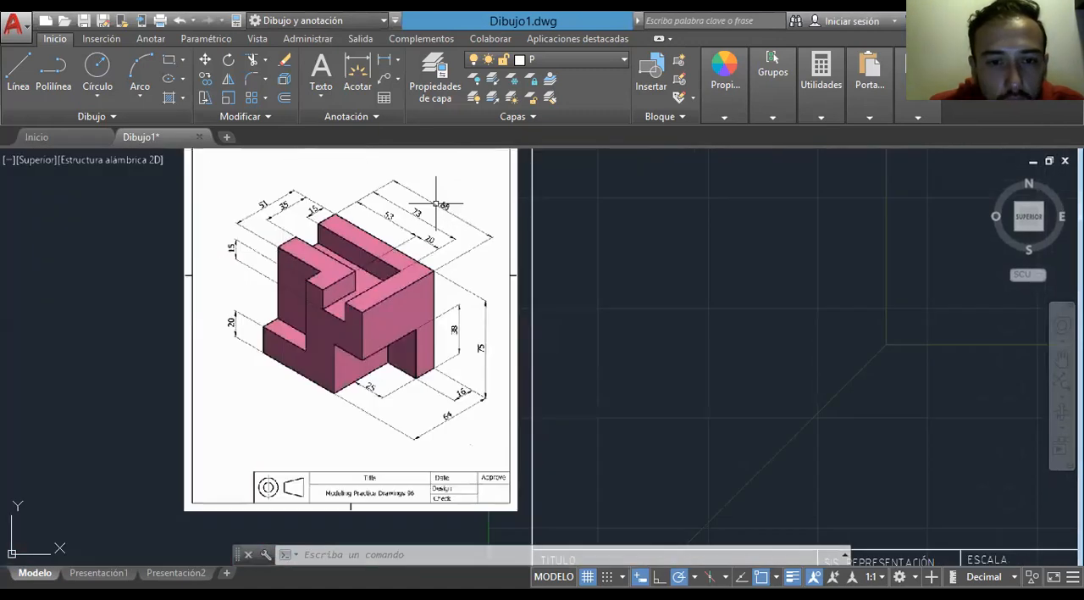
- Draw a horizontal line 88 units long from the axes' intersection along the horizontal axis, keeping the Line command active
{"action": "middle_click_drag", "start_coordinate": [619, 350], "coordinate": [590, 363]}
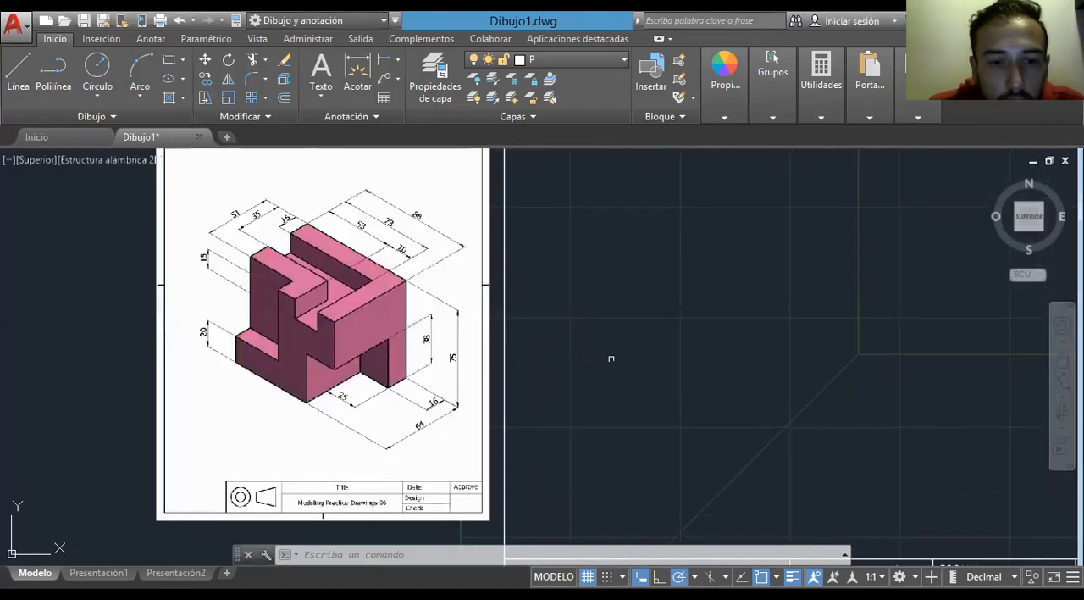
{"action": "middle_click_drag", "start_coordinate": [700, 372], "coordinate": [627, 391]}
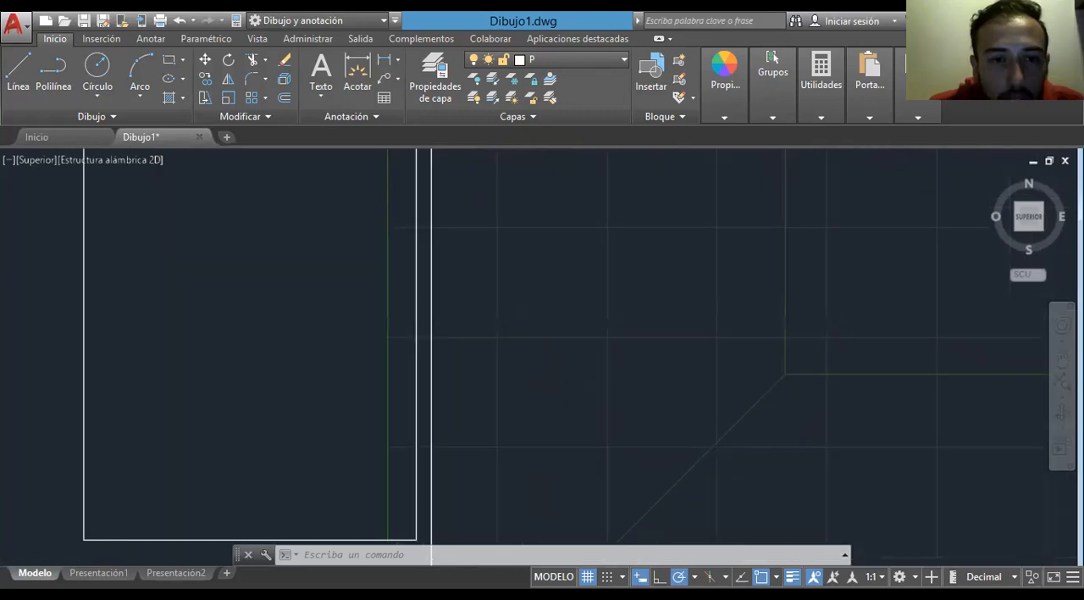
{"action": "left_click", "coordinate": [28, 79]}
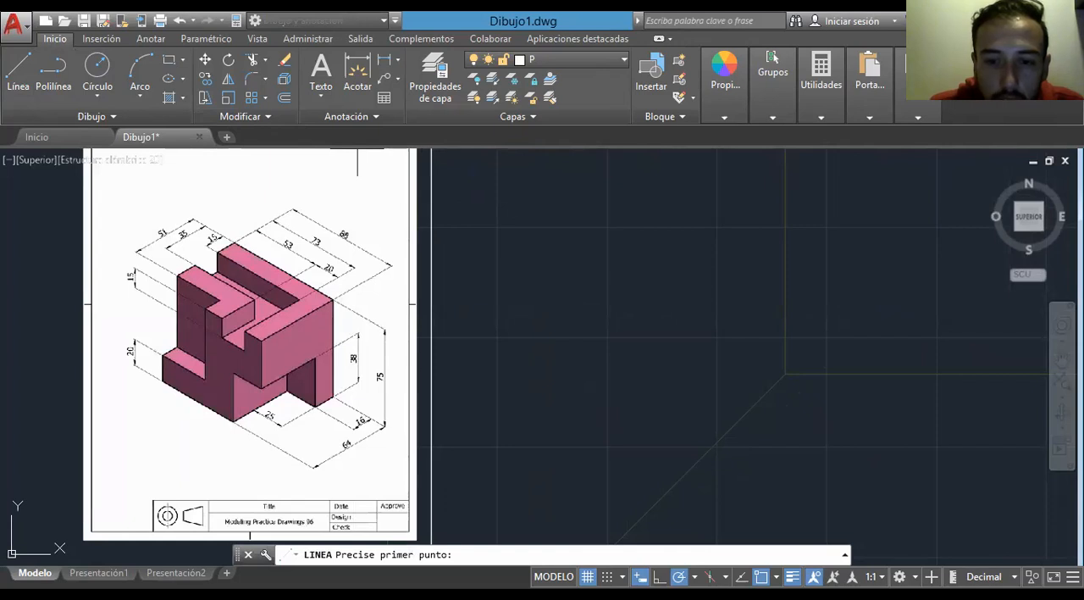
{"action": "left_click", "coordinate": [670, 399]}
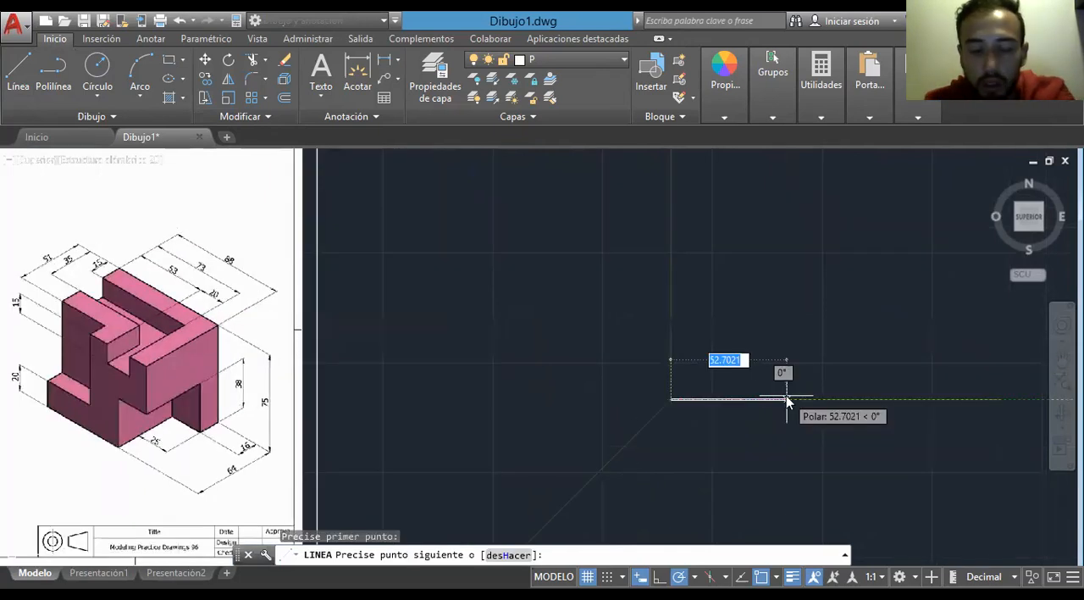
{"action": "type", "text": "88"}
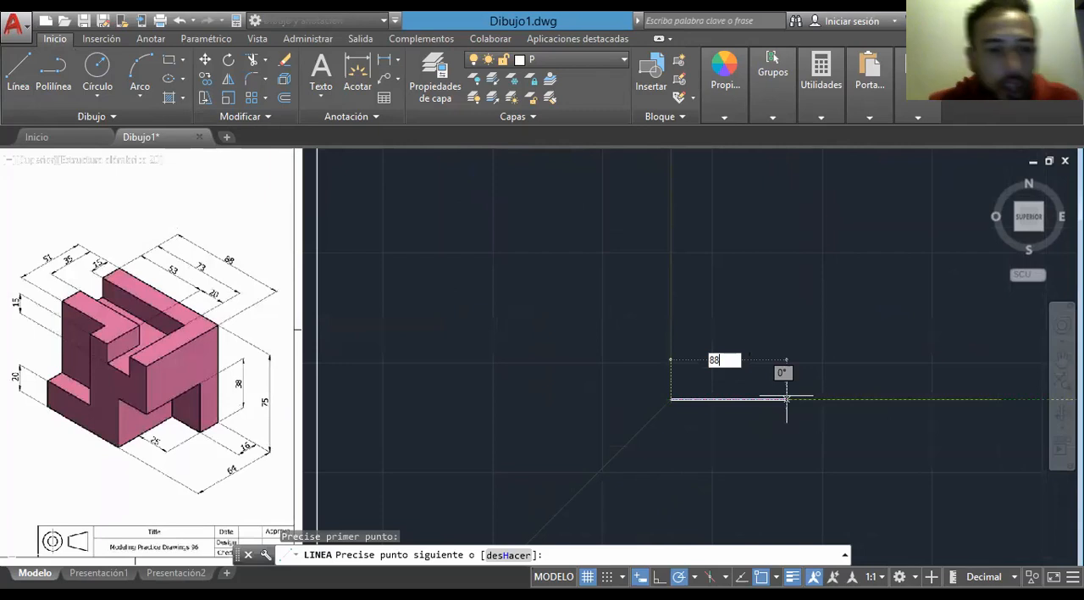
{"action": "key", "text": "Return"}
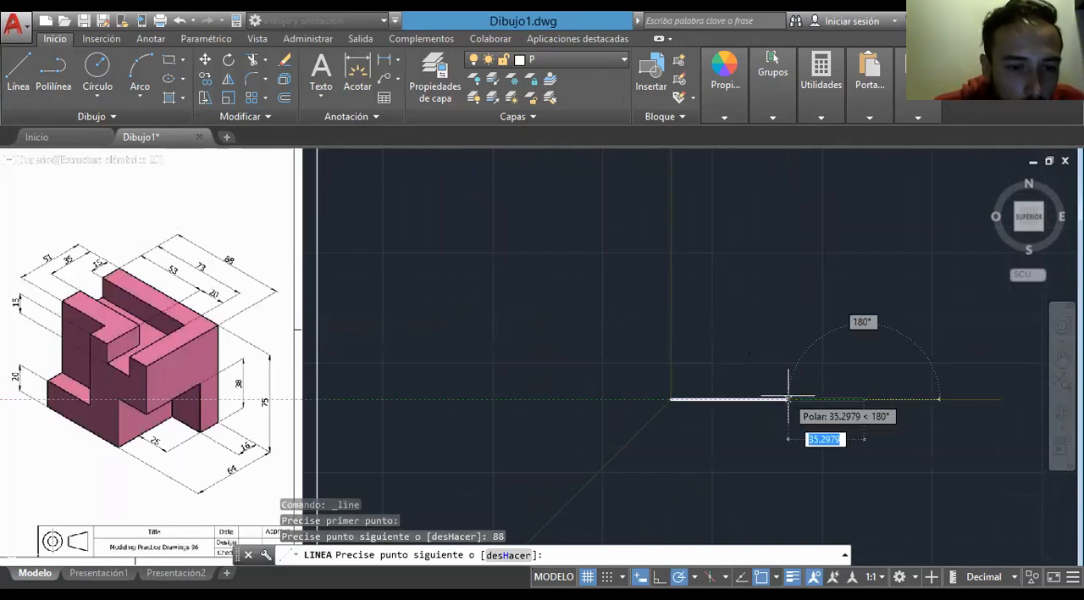
{"action": "scroll", "coordinate": [311, 449], "scroll_direction": "up", "scroll_amount": 4}
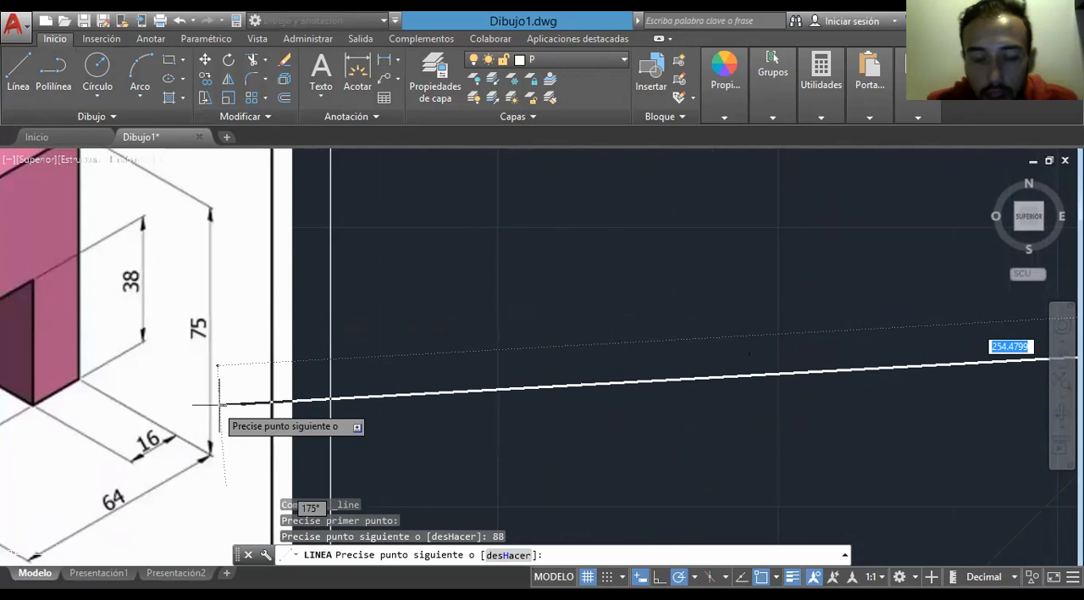
- Draw a vertical line 75 units long upward from the end of the 88-unit base line and finish the Line command
{"action": "scroll", "coordinate": [605, 354], "scroll_direction": "down", "scroll_amount": 6}
{"action": "type", "text": "75"}
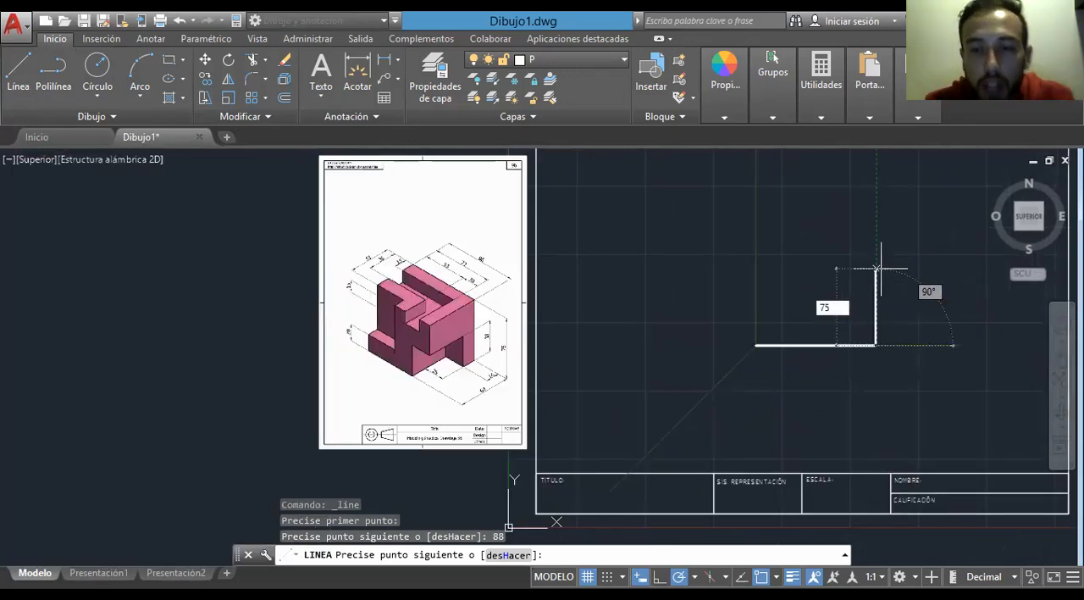
{"action": "key", "text": "Return"}
{"action": "key", "text": "Escape"}
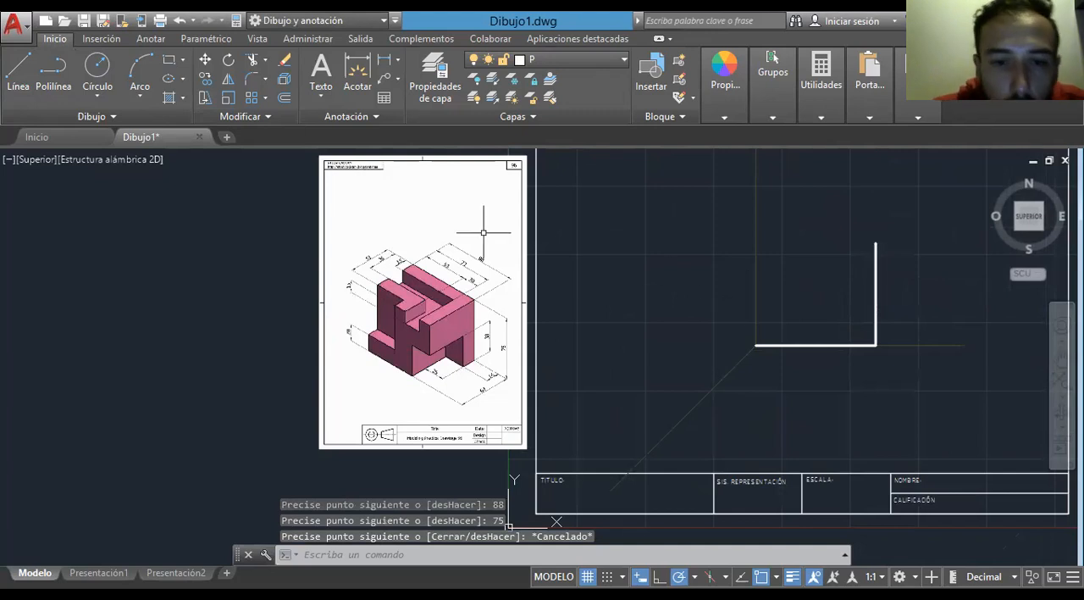
- Draw a line 42.67 units long at 225° from the axes' intersection along the depth axis, keeping the Line command active
{"action": "scroll", "coordinate": [483, 231], "scroll_direction": "up", "scroll_amount": 2}
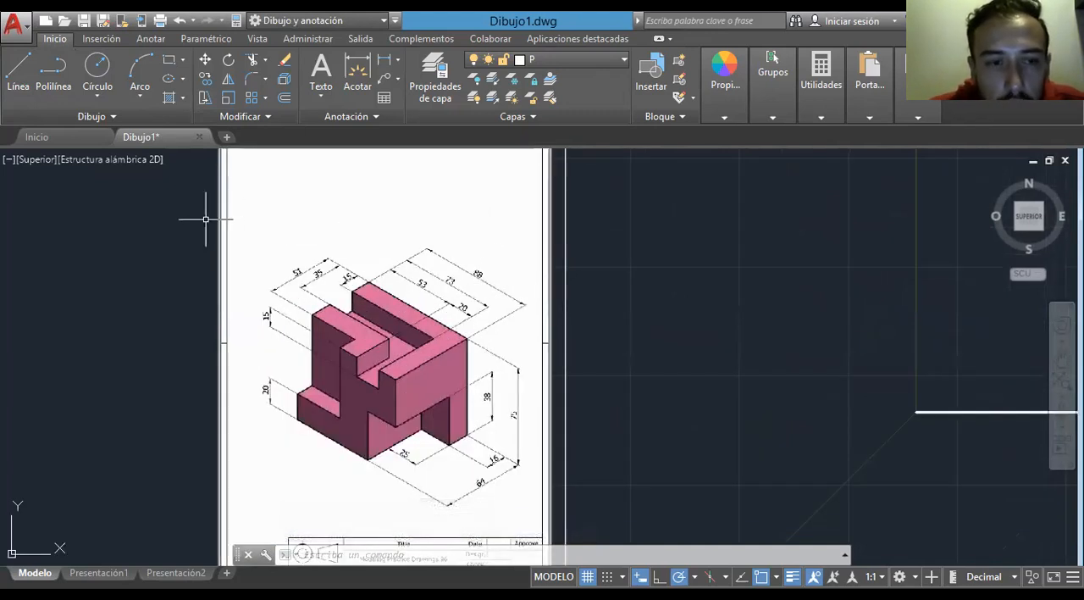
{"action": "left_click", "coordinate": [19, 73]}
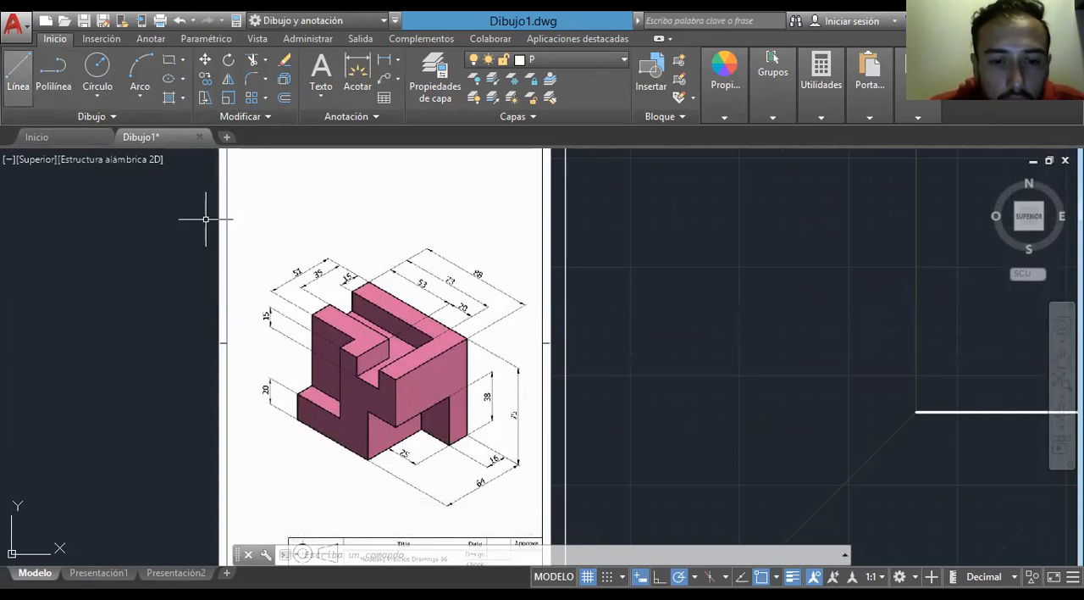
{"action": "middle_click_drag", "start_coordinate": [740, 330], "coordinate": [722, 309]}
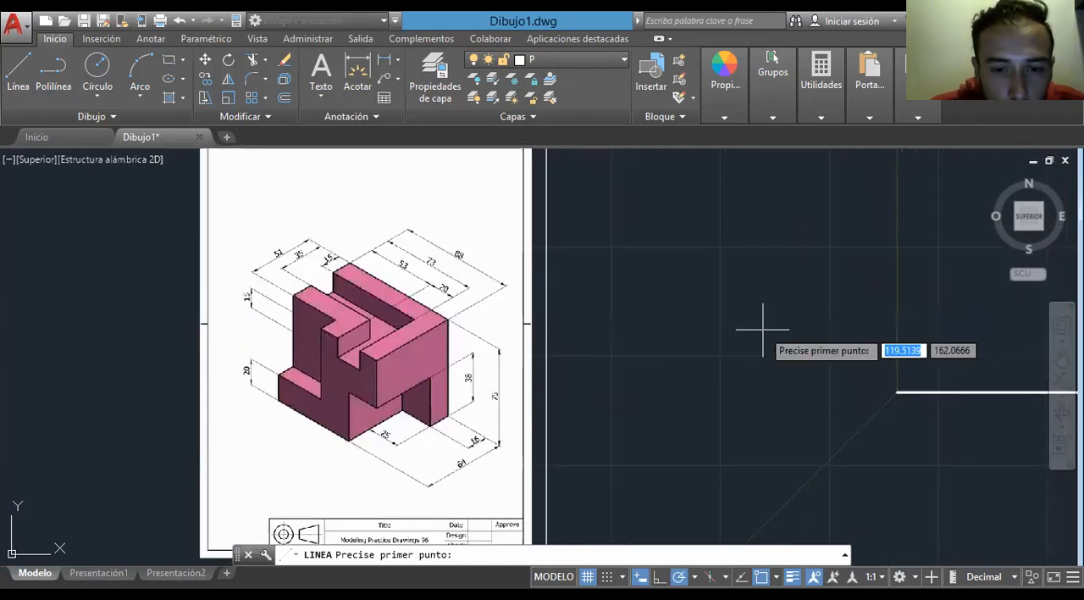
{"action": "scroll", "coordinate": [462, 463], "scroll_direction": "up", "scroll_amount": 4}
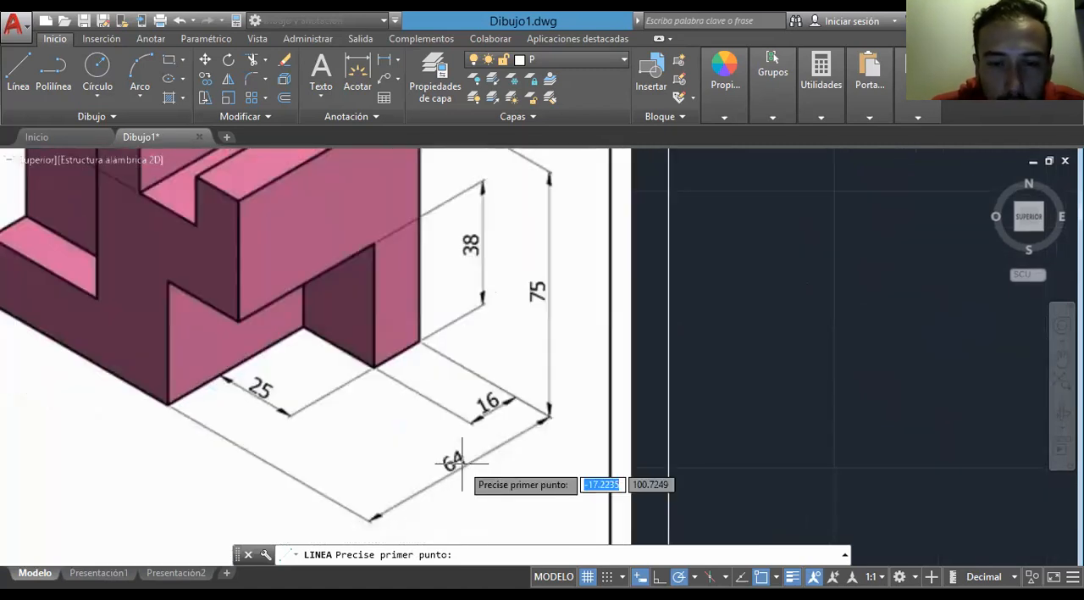
{"action": "scroll", "coordinate": [462, 462], "scroll_direction": "down", "scroll_amount": 6}
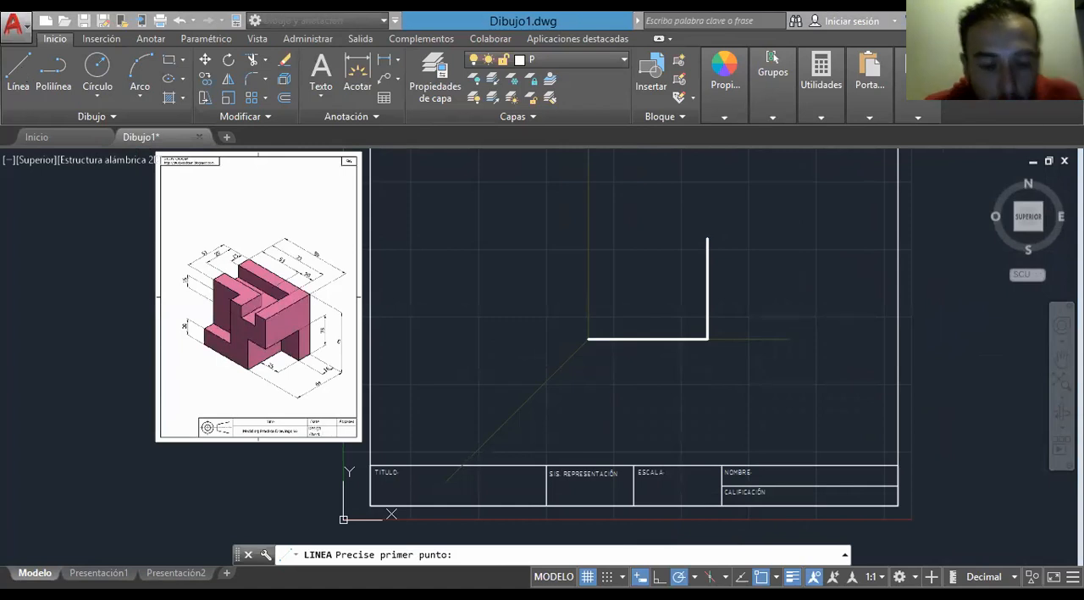
{"action": "left_click", "coordinate": [589, 339]}
{"action": "type", "text": "42.67"}
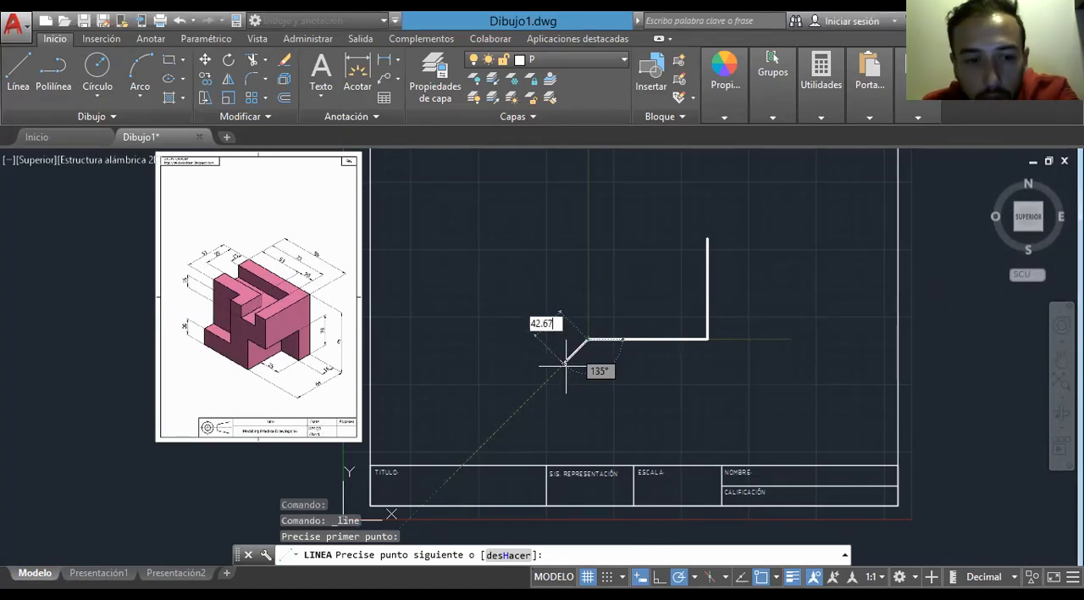
{"action": "key", "text": "Return"}
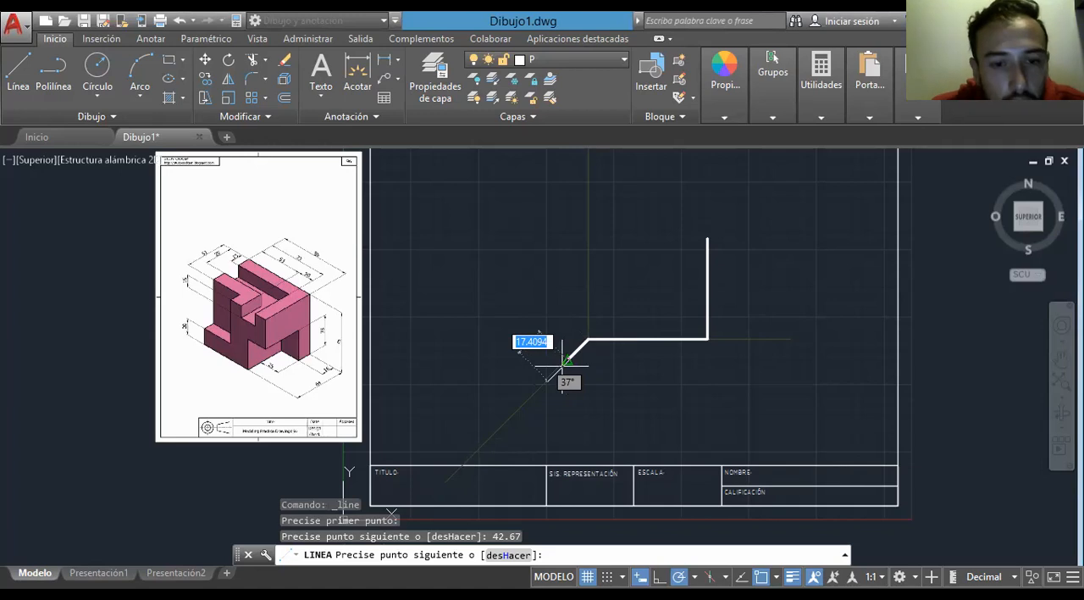
- Draw a horizontal line 63 units long toward the right from the depth line's end and finish the Line command
{"action": "scroll", "coordinate": [158, 366], "scroll_direction": "up", "scroll_amount": 5}
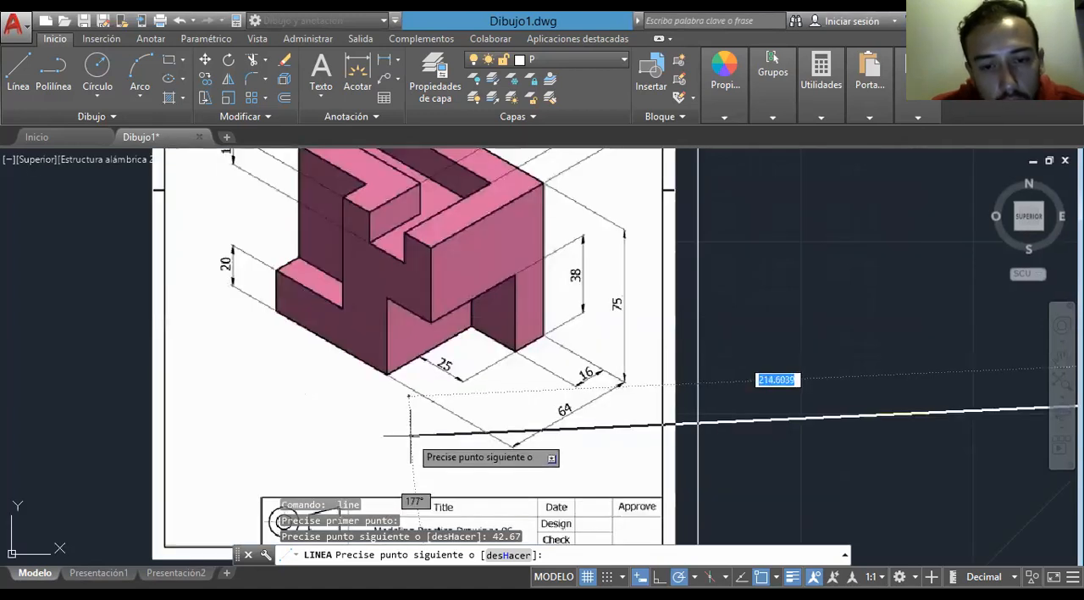
{"action": "scroll", "coordinate": [411, 436], "scroll_direction": "down", "scroll_amount": 2}
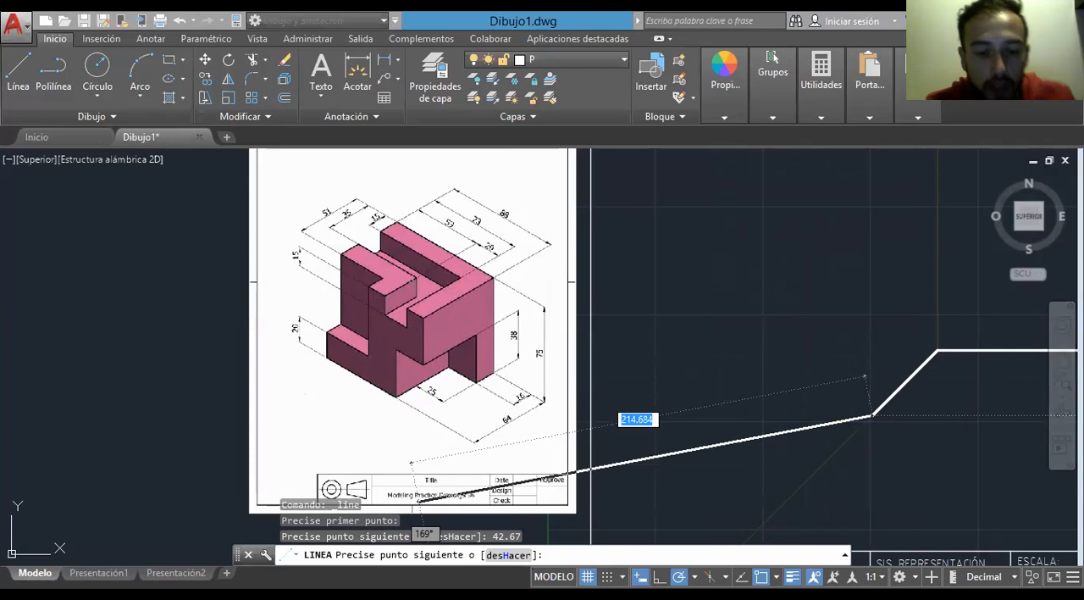
{"action": "middle_click_drag", "start_coordinate": [948, 414], "coordinate": [530, 456]}
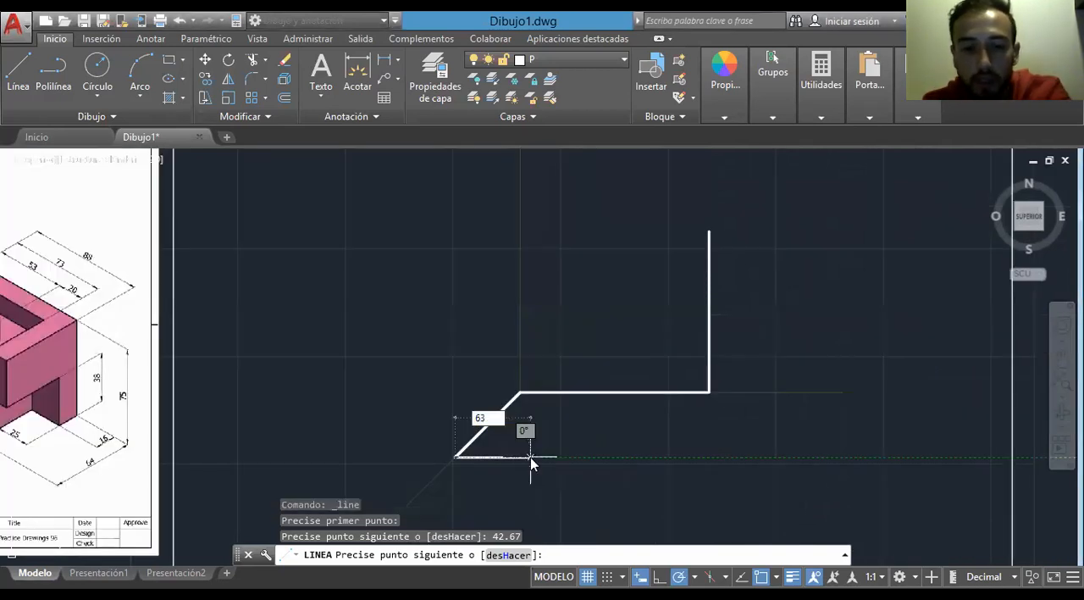
{"action": "key", "text": "Return"}
{"action": "key", "text": "Escape"}
{"action": "middle_click_drag", "start_coordinate": [356, 417], "coordinate": [485, 405]}
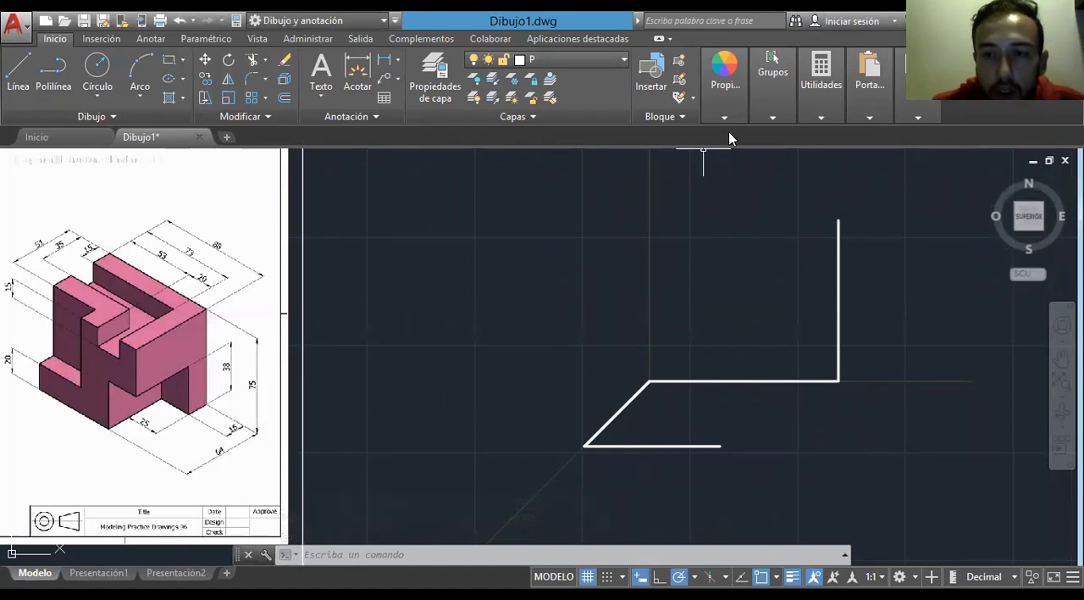
- Calculate two thirds of the 16-unit depth in the quick calculator as 16*2, dividing the result by 3
{"action": "left_click", "coordinate": [824, 102]}
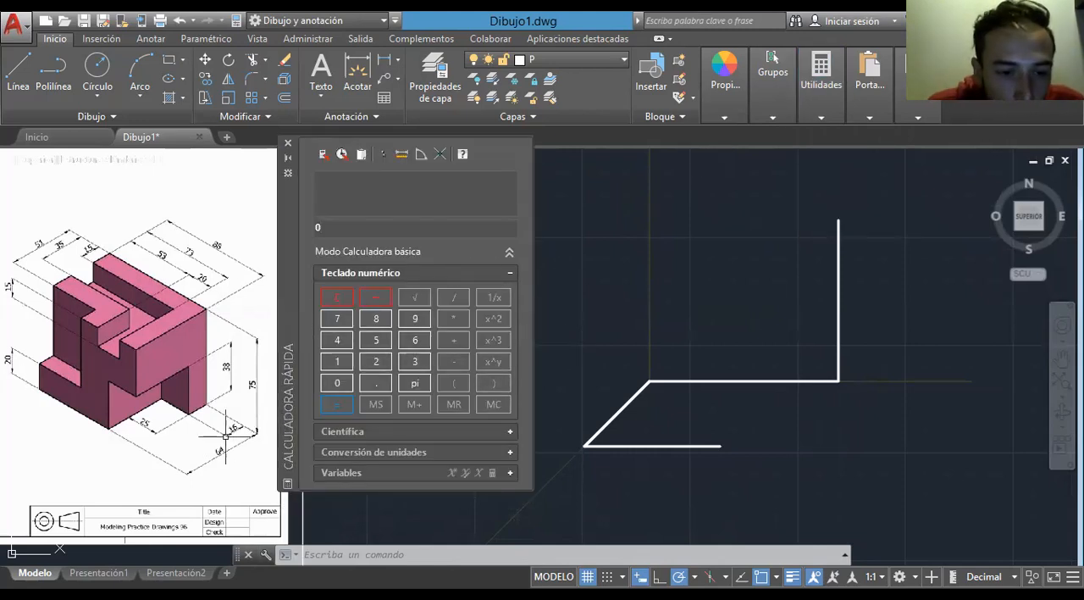
{"action": "scroll", "coordinate": [227, 435], "scroll_direction": "up", "scroll_amount": 4}
{"action": "scroll", "coordinate": [226, 433], "scroll_direction": "down", "scroll_amount": 4}
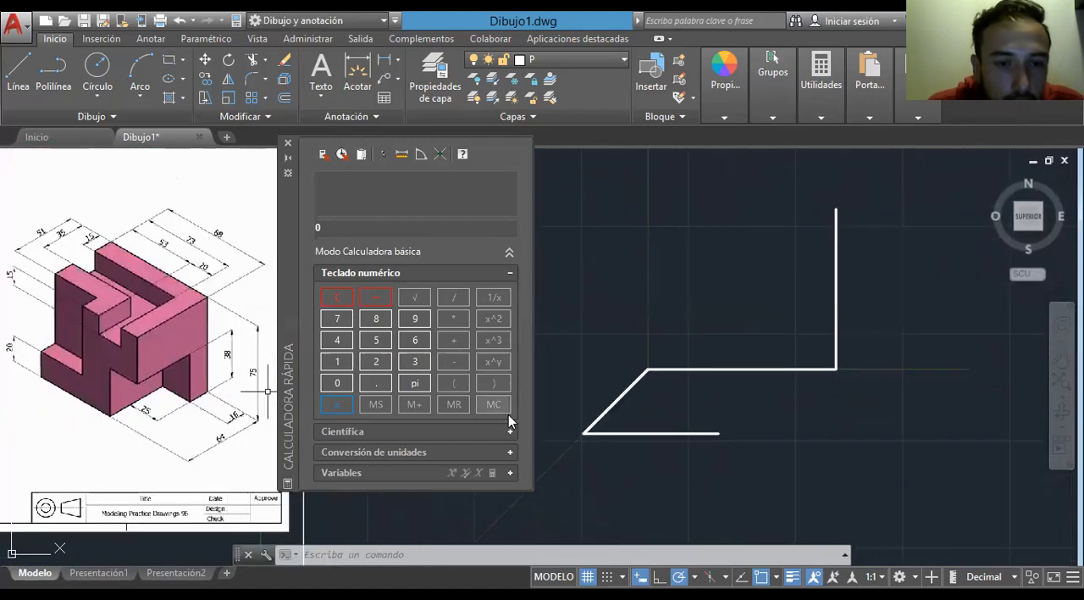
{"action": "scroll", "coordinate": [516, 374], "scroll_direction": "down", "scroll_amount": 2}
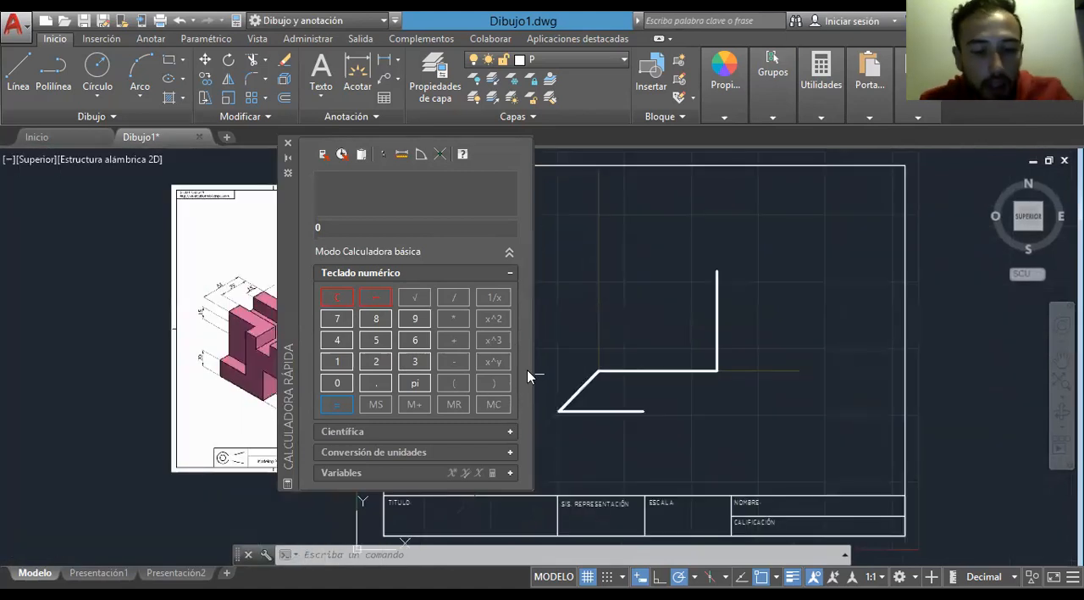
{"action": "type", "text": "16"}
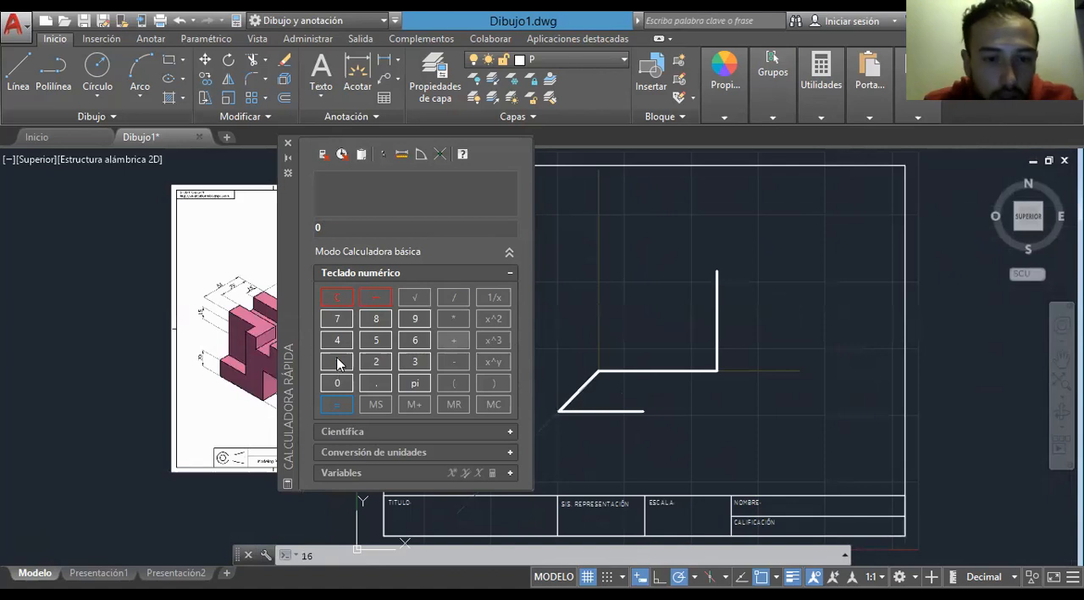
{"action": "left_click", "coordinate": [337, 363]}
{"action": "left_click", "coordinate": [415, 340]}
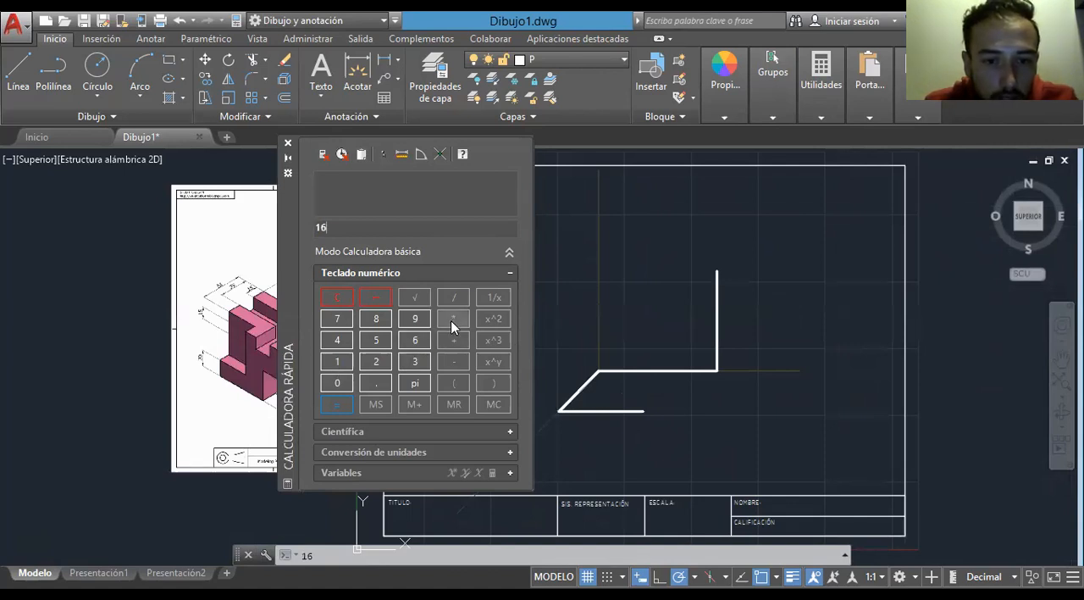
{"action": "left_click", "coordinate": [455, 319]}
{"action": "left_click", "coordinate": [376, 363]}
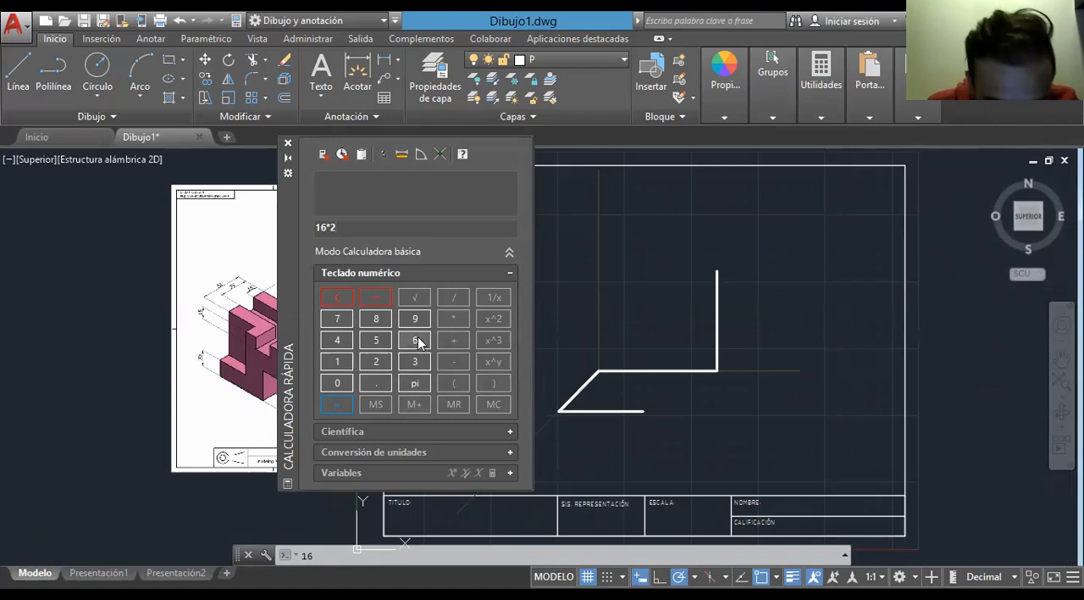
{"action": "left_click", "coordinate": [335, 405]}
{"action": "left_click", "coordinate": [454, 297]}
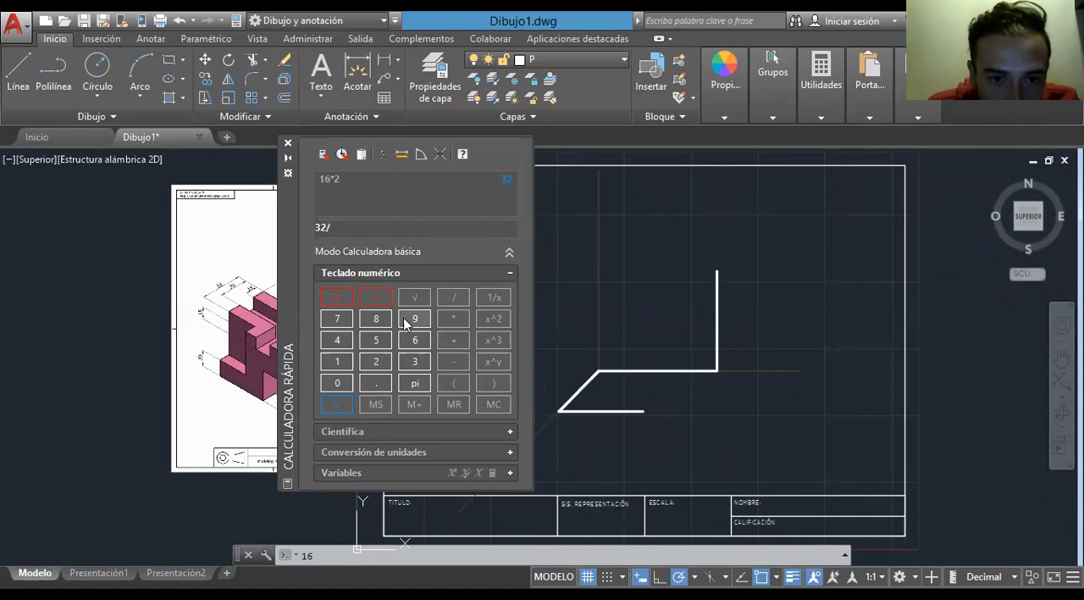
{"action": "left_click", "coordinate": [414, 361]}
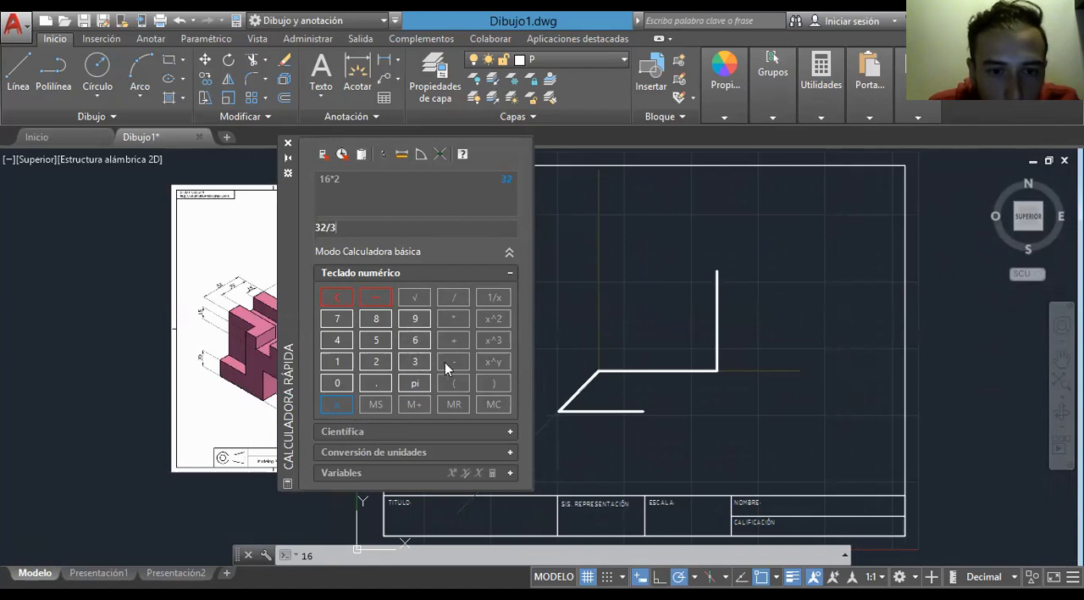
{"action": "left_click", "coordinate": [336, 405]}
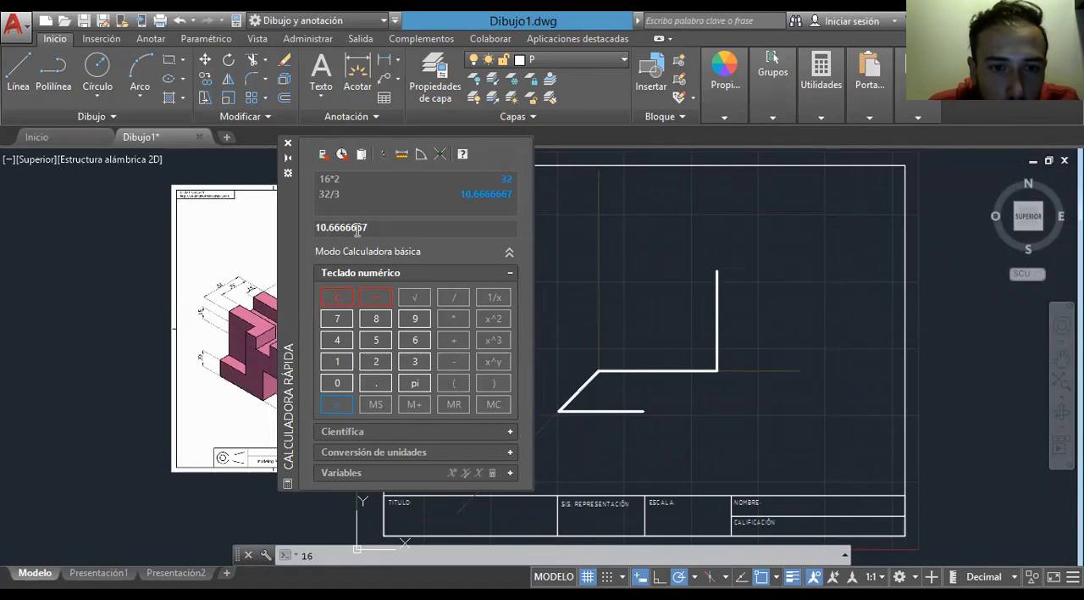
- Draw a line 10.67 units long at 225° from the corner where the 88-unit base line meets the vertical line
{"action": "left_click", "coordinate": [19, 72]}
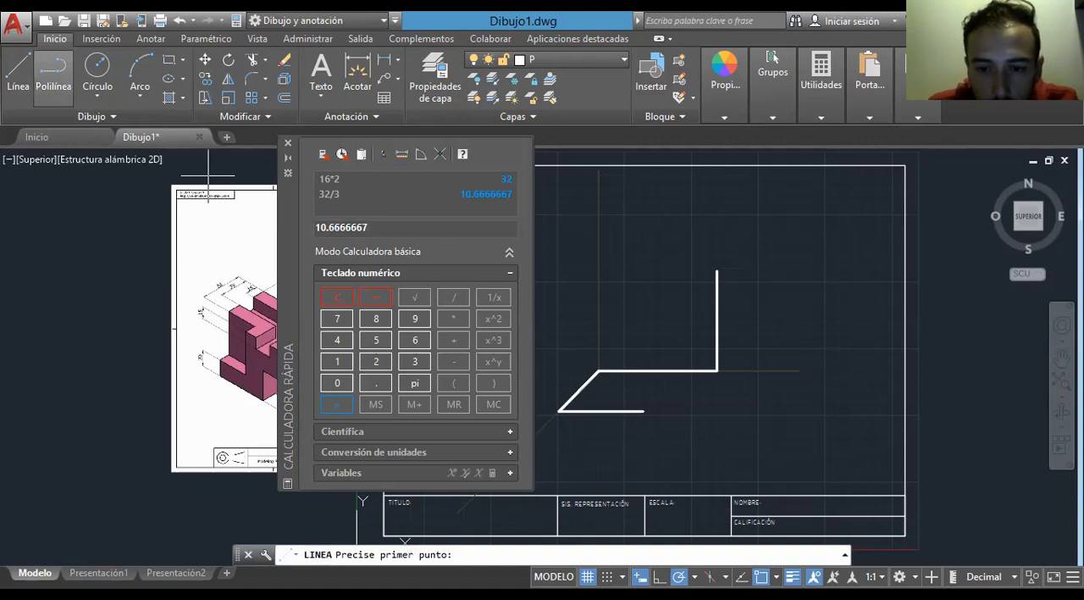
{"action": "left_click", "coordinate": [718, 370]}
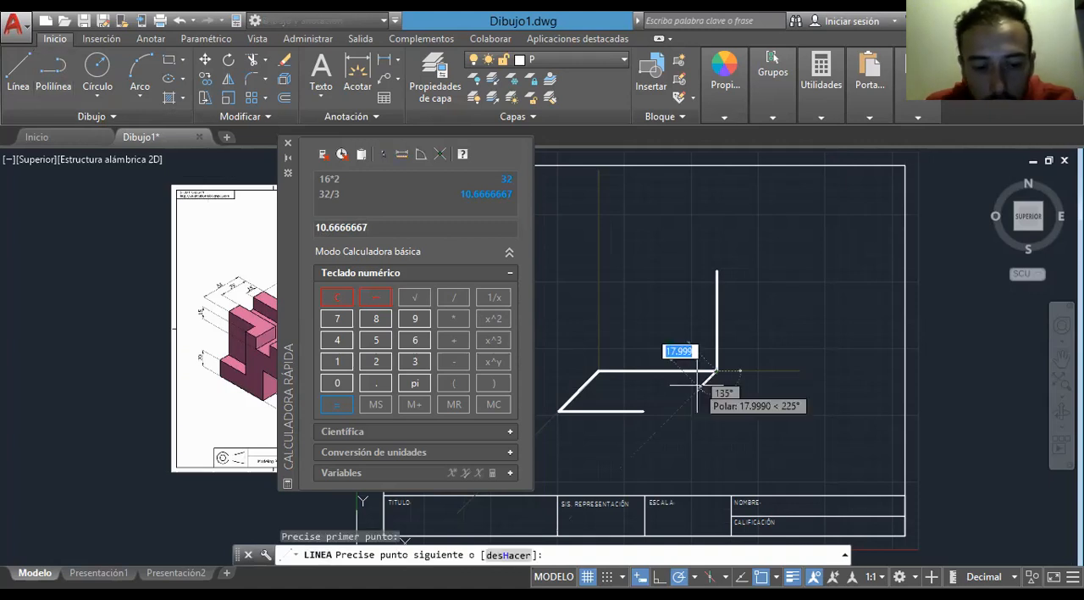
{"action": "type", "text": "10.67"}
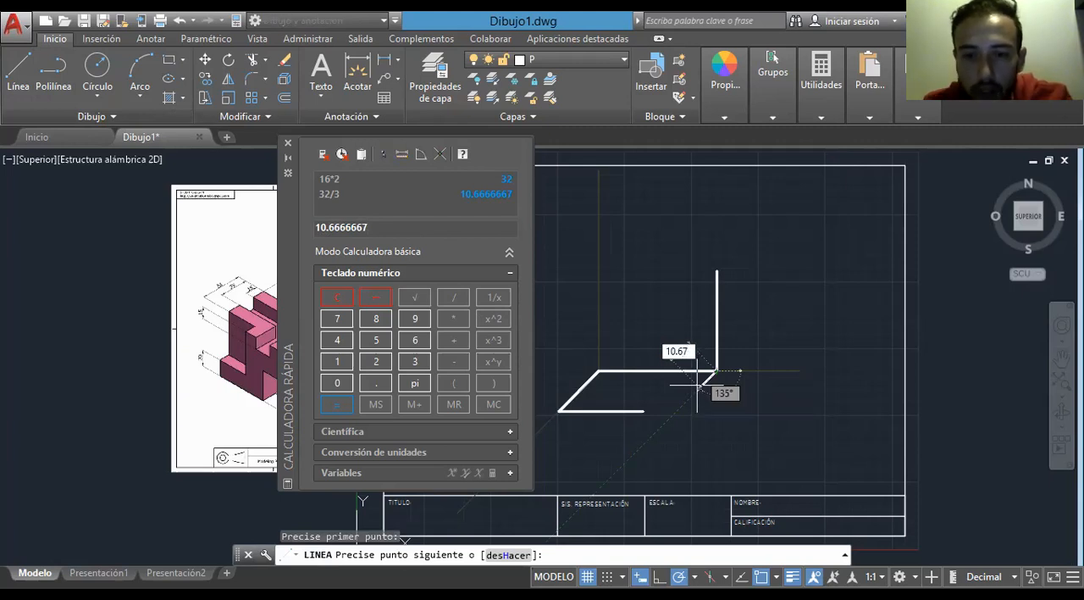
{"action": "key", "text": "Return"}
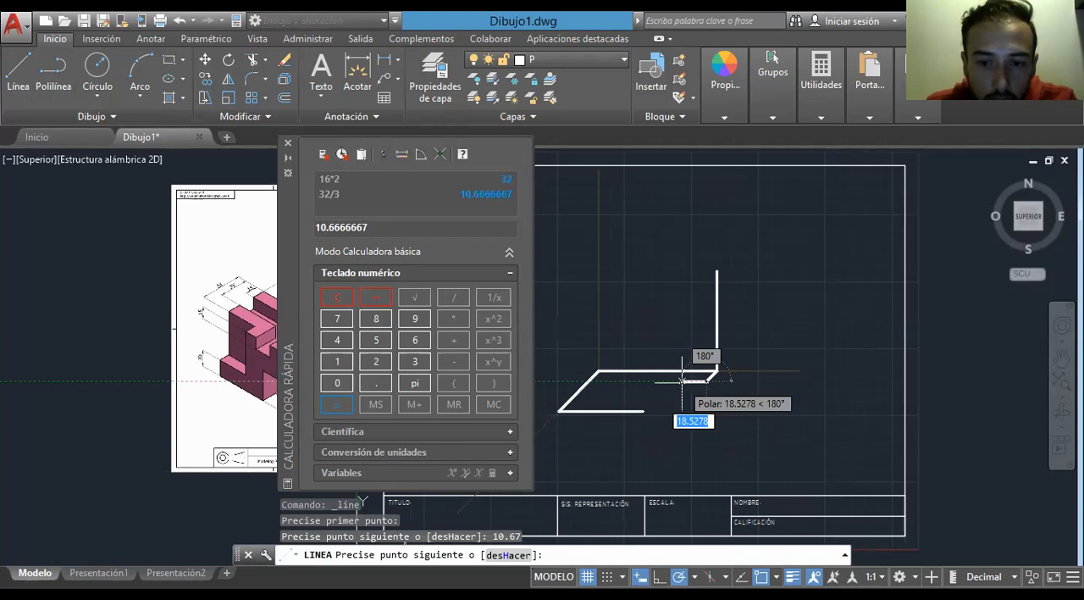
- Continue with a 25-unit horizontal line toward the left, connect it to the 63-unit line's free end, and finish the Line command
{"action": "type", "text": "25"}
{"action": "key", "text": "Return"}
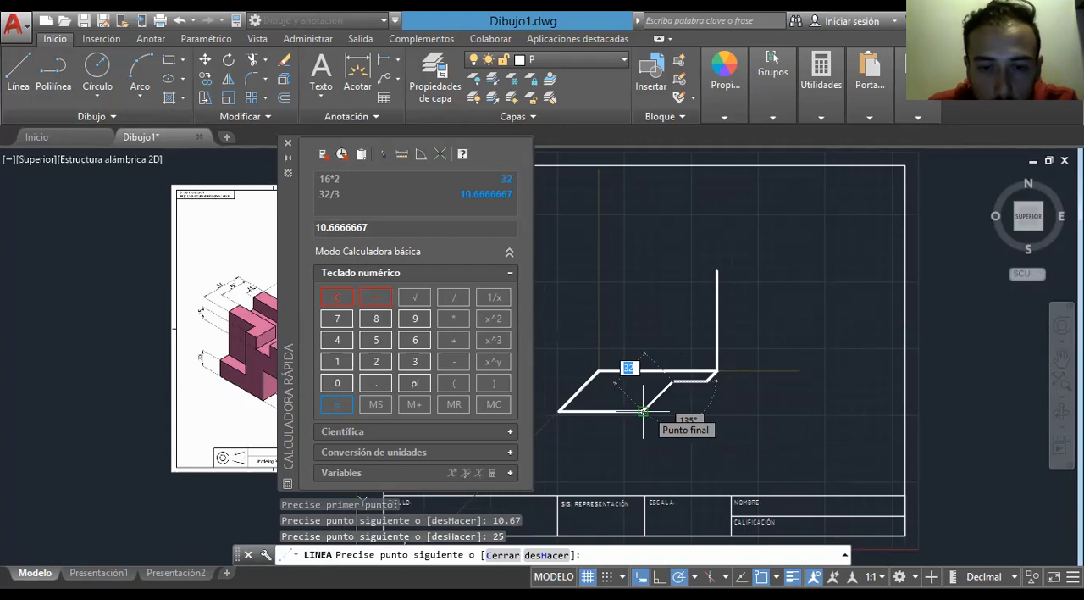
{"action": "left_click", "coordinate": [644, 411]}
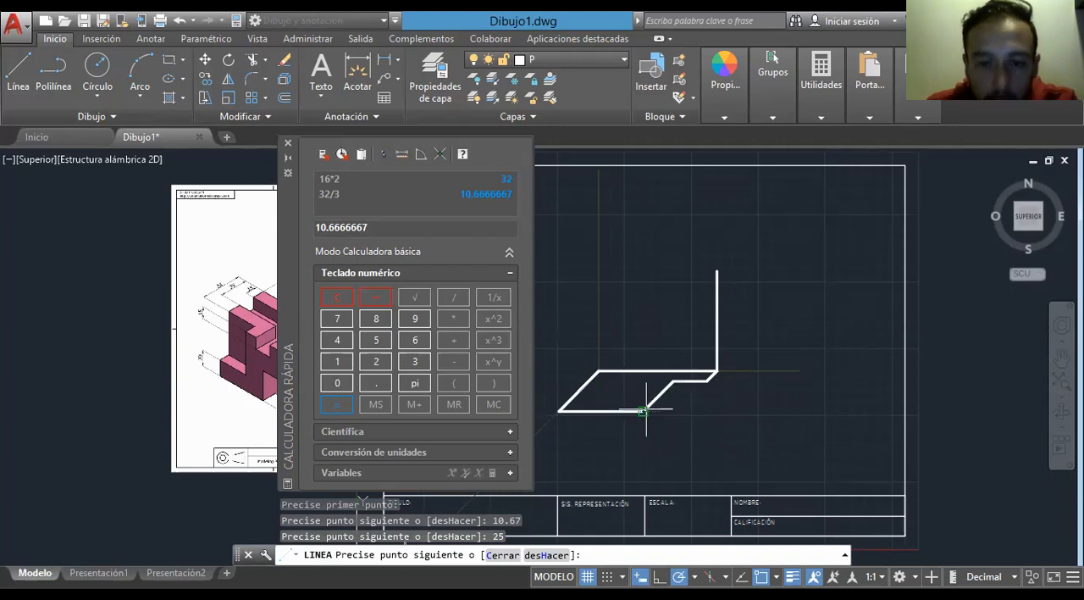
{"action": "key", "text": "Escape"}
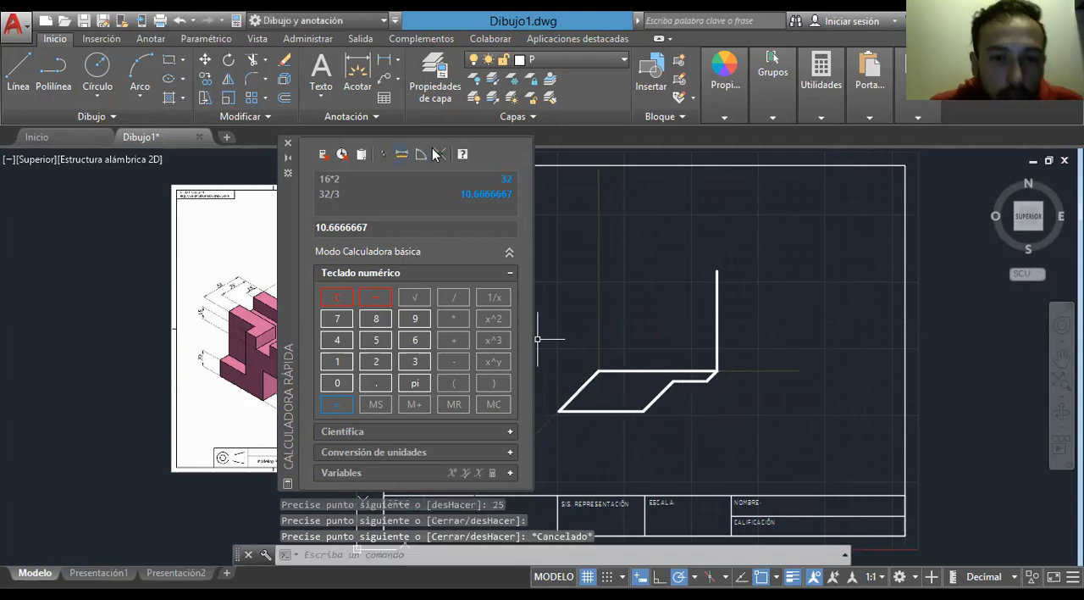
- Reposition the quick calculator so that it uncovers the reference part's drawing
{"action": "left_click_drag", "start_coordinate": [533, 155], "coordinate": [802, 188]}
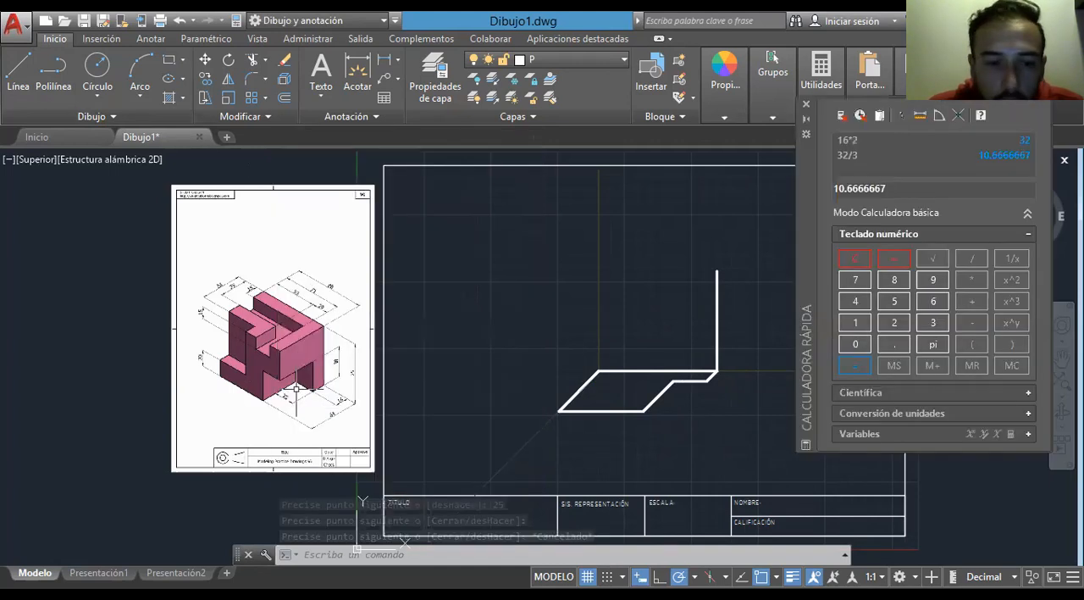
{"action": "scroll", "coordinate": [296, 388], "scroll_direction": "up", "scroll_amount": 4}
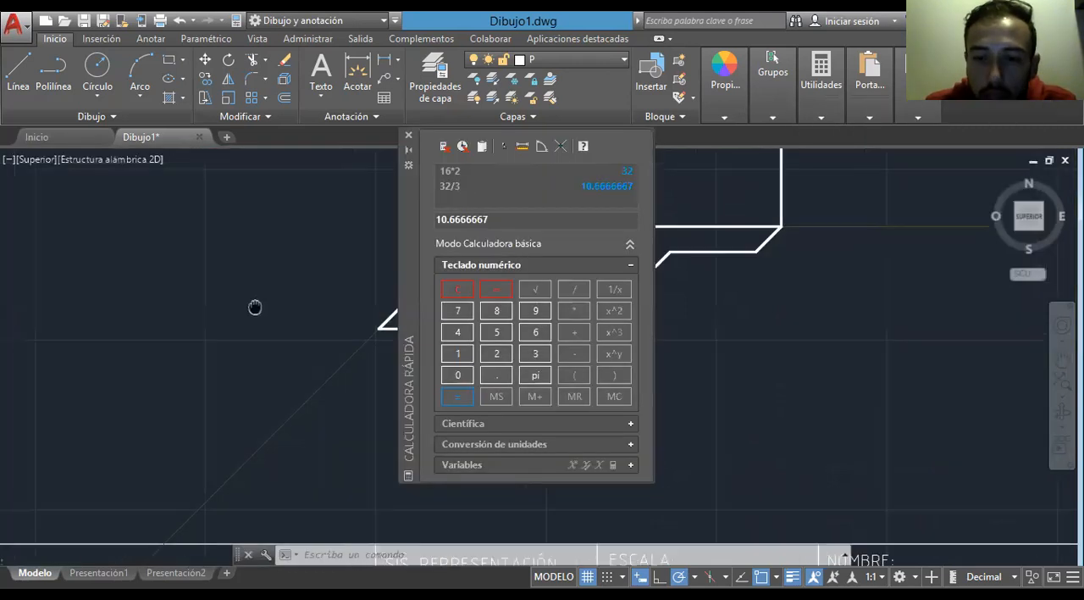
{"action": "middle_click_drag", "start_coordinate": [254, 308], "coordinate": [545, 405]}
- Compare the corners of the drawn base outline with the reference part and examine the reference's height dimensions
{"action": "scroll", "coordinate": [893, 373], "scroll_direction": "up", "scroll_amount": 8}
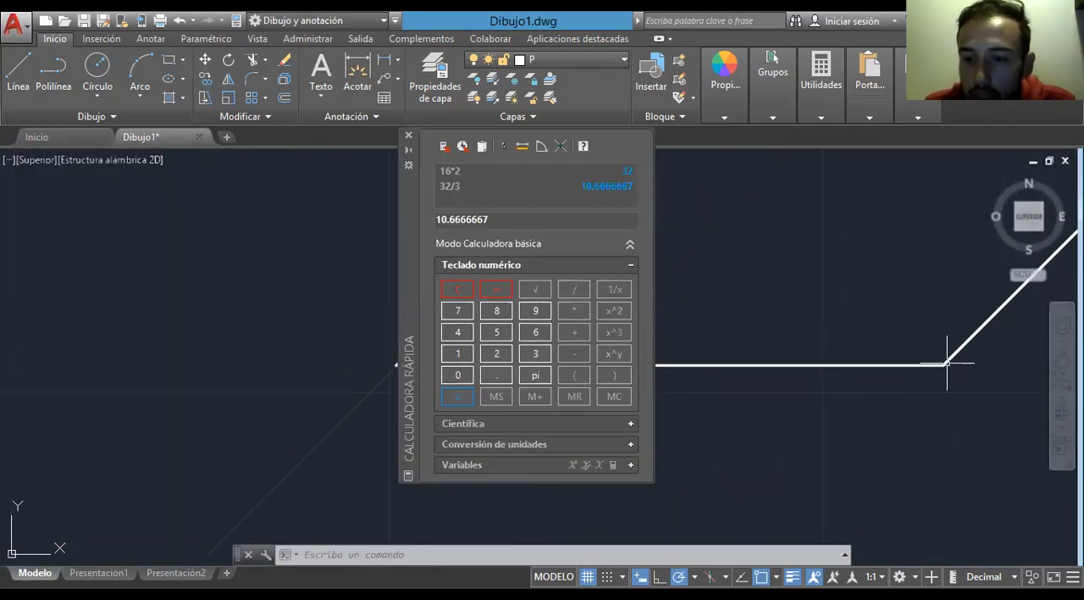
{"action": "scroll", "coordinate": [857, 378], "scroll_direction": "up", "scroll_amount": 8}
{"action": "scroll", "coordinate": [902, 424], "scroll_direction": "down", "scroll_amount": 11}
{"action": "scroll", "coordinate": [901, 425], "scroll_direction": "down", "scroll_amount": 9}
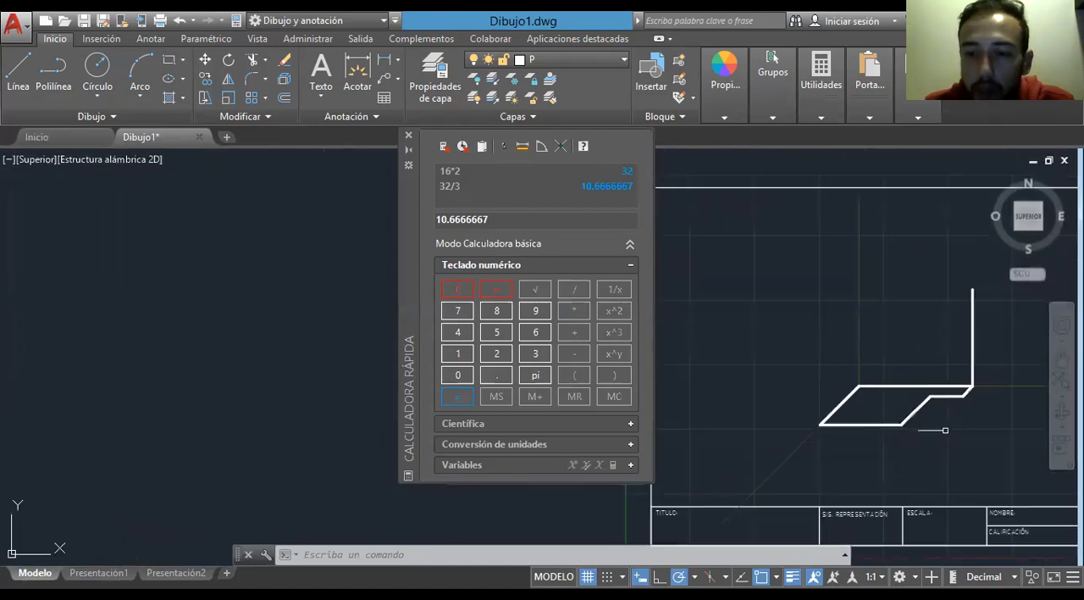
{"action": "scroll", "coordinate": [872, 427], "scroll_direction": "up", "scroll_amount": 5}
{"action": "middle_click_drag", "start_coordinate": [269, 413], "coordinate": [455, 397]}
{"action": "scroll", "coordinate": [398, 394], "scroll_direction": "down", "scroll_amount": 2}
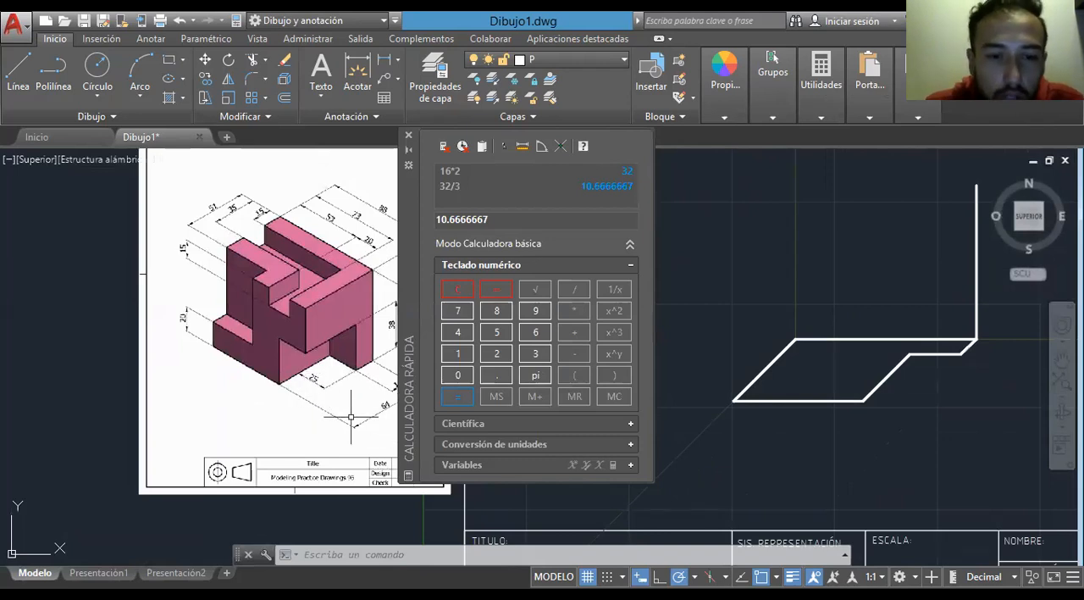
{"action": "middle_click_drag", "start_coordinate": [380, 384], "coordinate": [313, 384]}
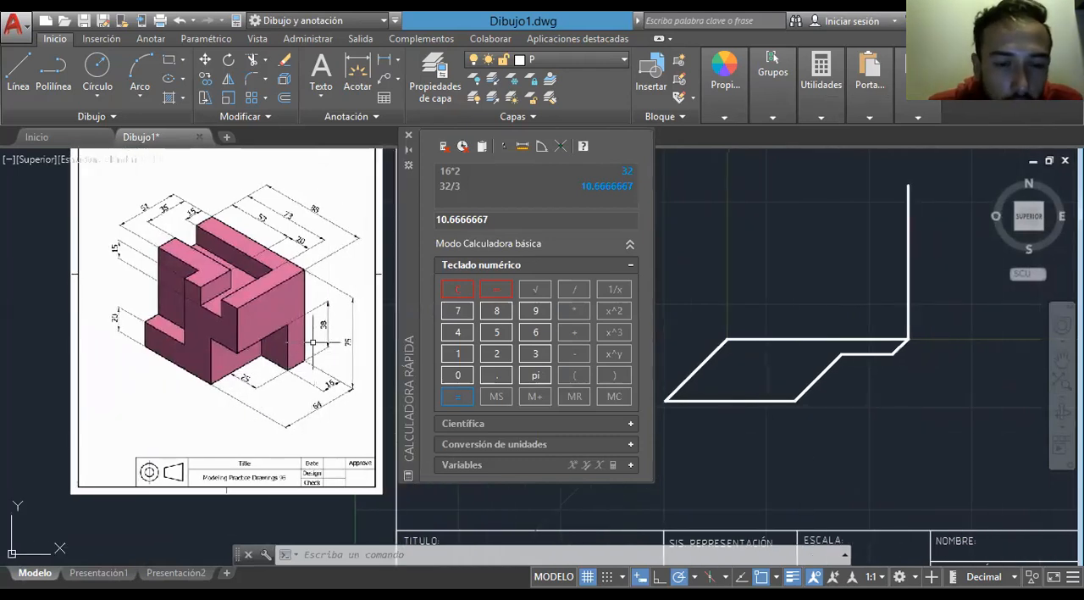
- Draw a vertical line 38 units upward from the inner corner where the base outline's 25-unit line meets the depth edge
{"action": "scroll", "coordinate": [315, 341], "scroll_direction": "up", "scroll_amount": 4}
{"action": "scroll", "coordinate": [314, 295], "scroll_direction": "down", "scroll_amount": 4}
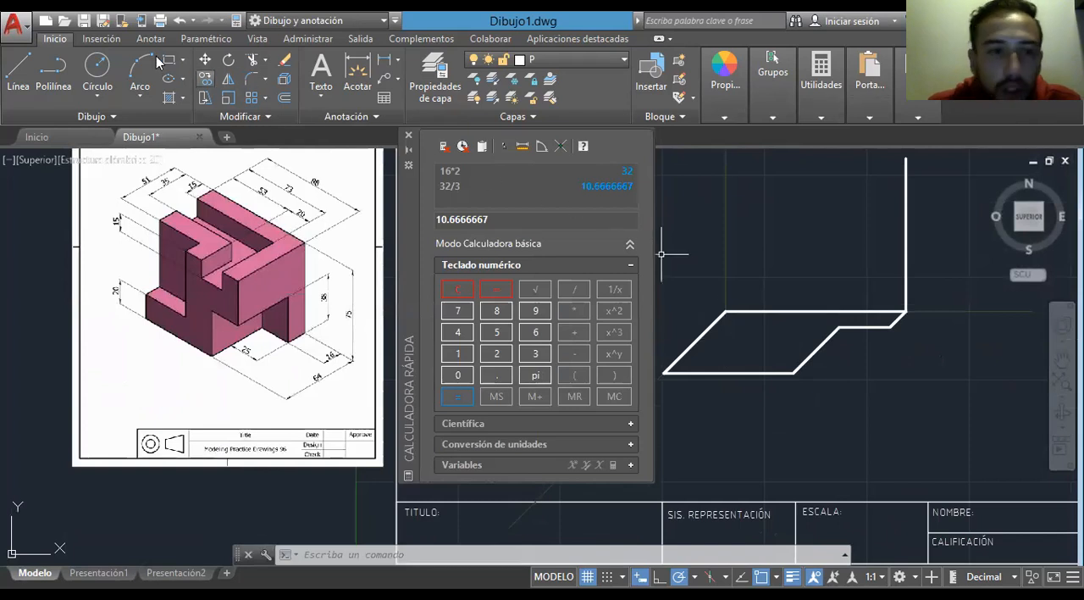
{"action": "left_click", "coordinate": [19, 66]}
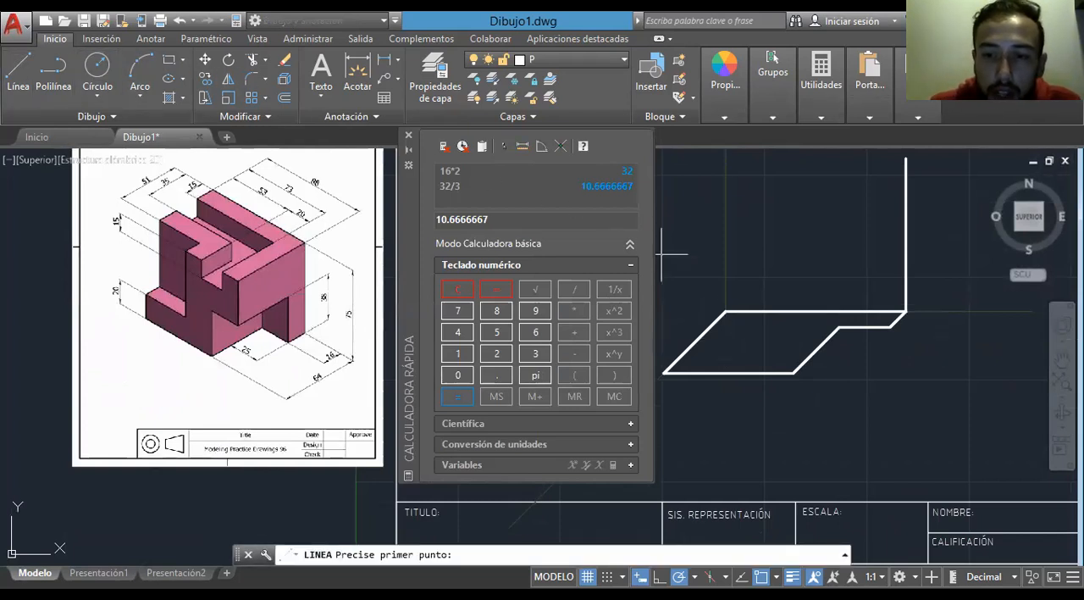
{"action": "left_click", "coordinate": [839, 326]}
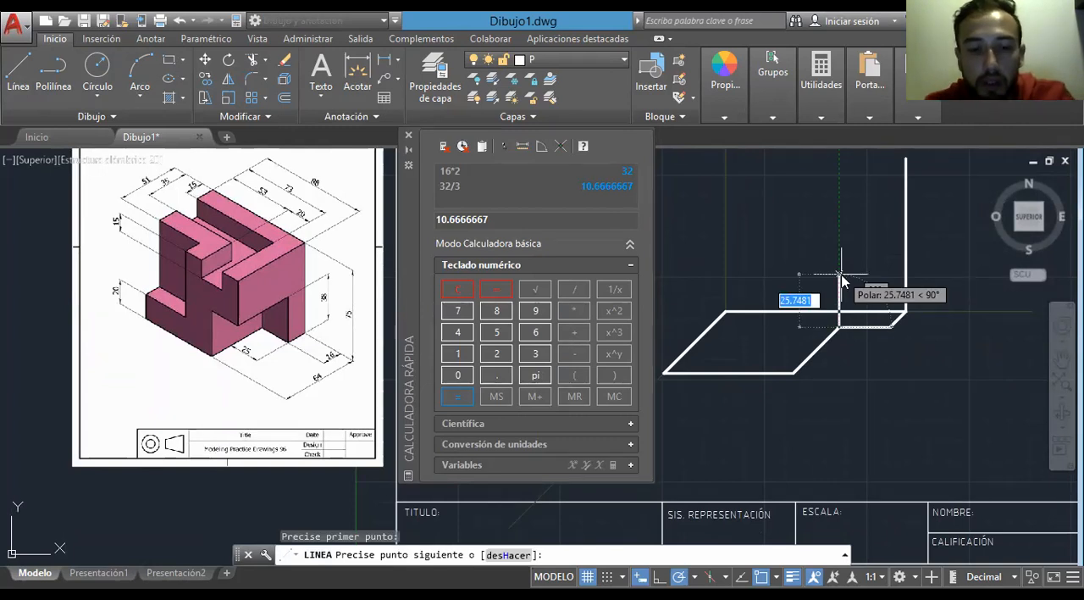
{"action": "type", "text": "38"}
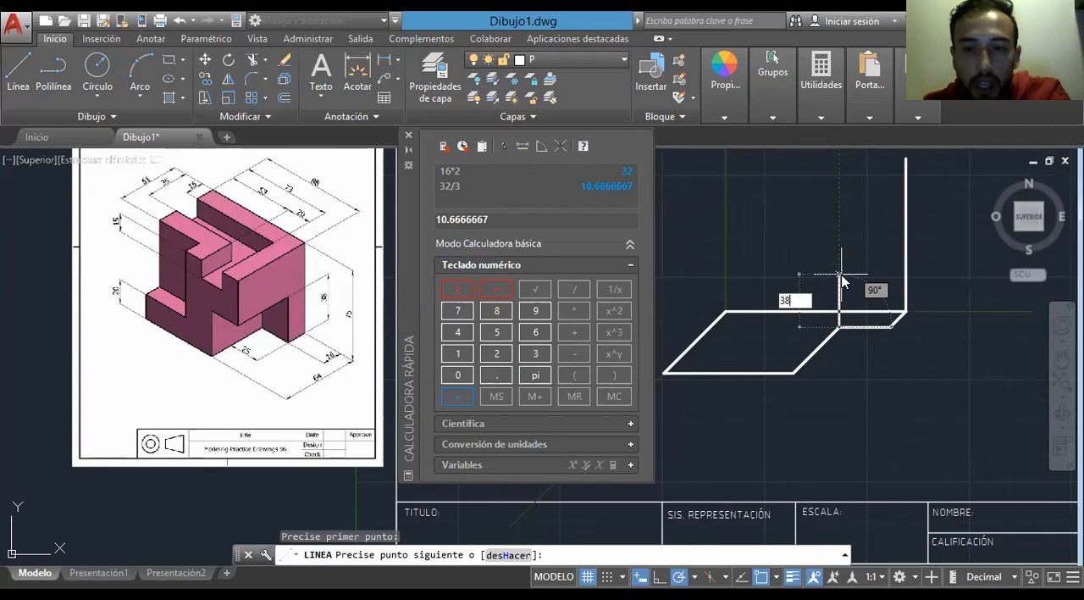
{"action": "key", "text": "Return"}
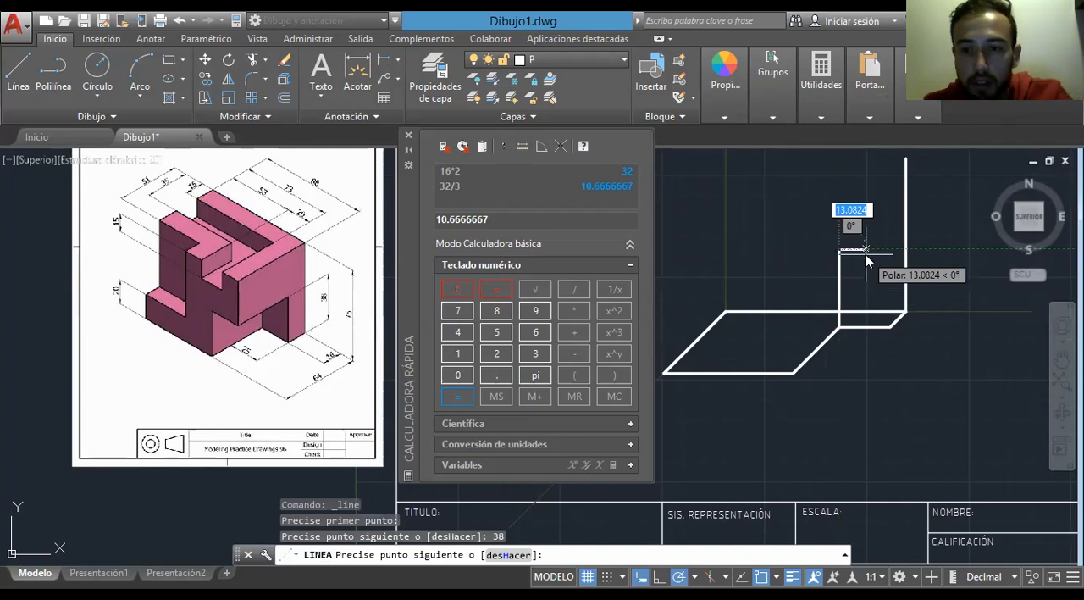
- Continue with a 25-unit horizontal line toward the right, bring it straight down to the base outline's corner, and finish the Line command
{"action": "type", "text": "25"}
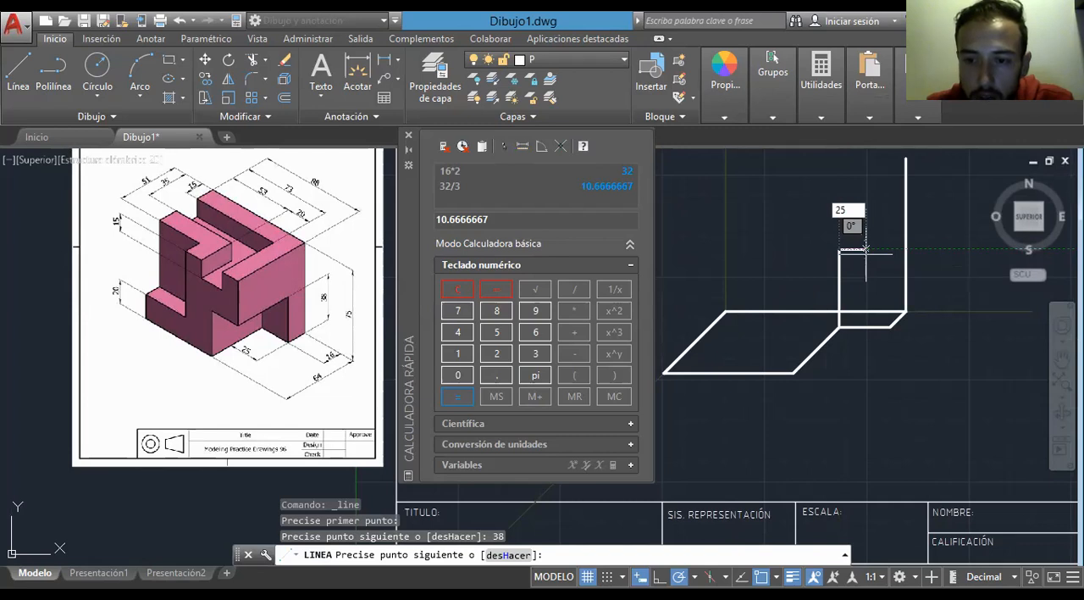
{"action": "key", "text": "Return"}
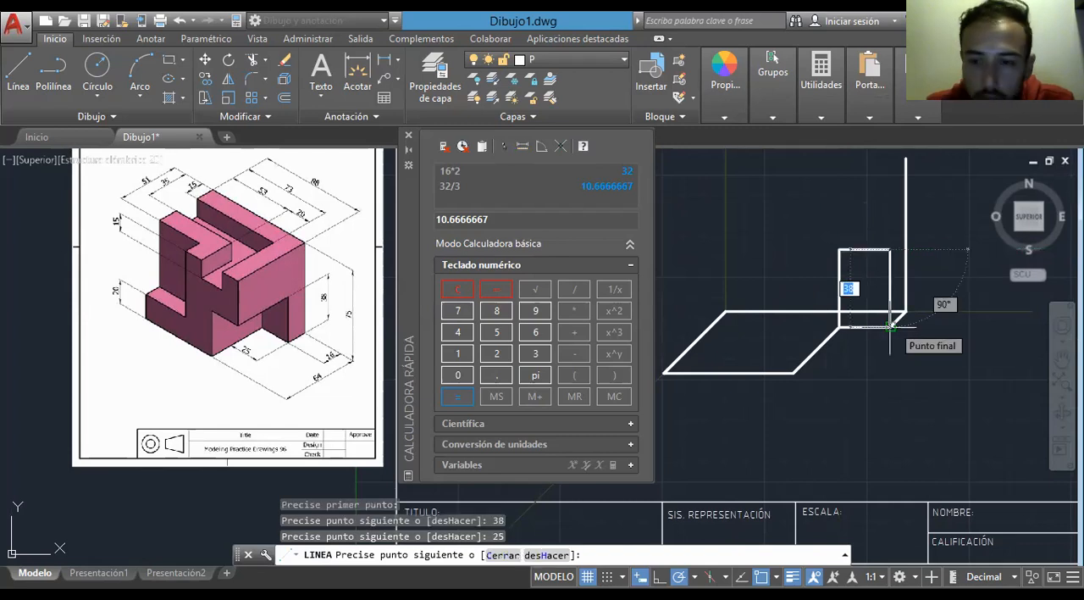
{"action": "left_click", "coordinate": [890, 326]}
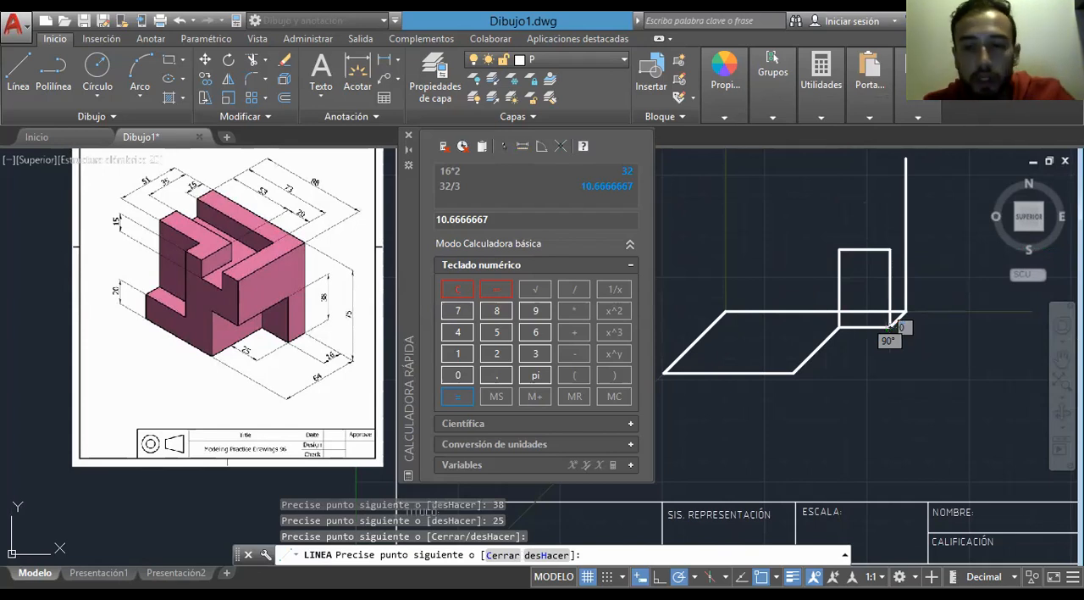
{"action": "key", "text": "Escape"}
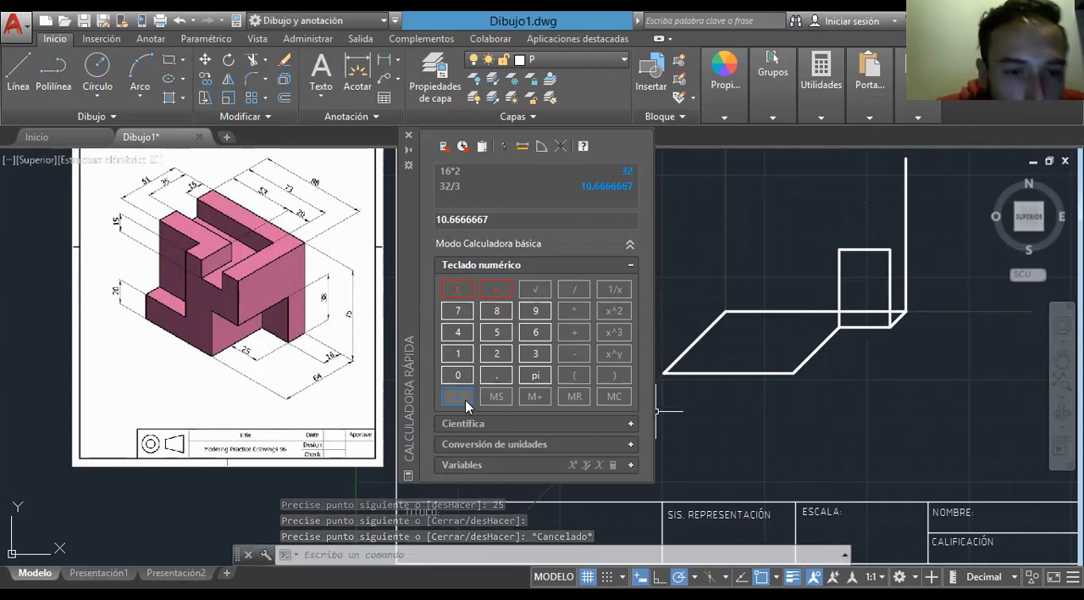
- Draw a 38-unit vertical line up from the base's front right corner and join its top to the rectangle's upper left corner
{"action": "left_click", "coordinate": [18, 75]}
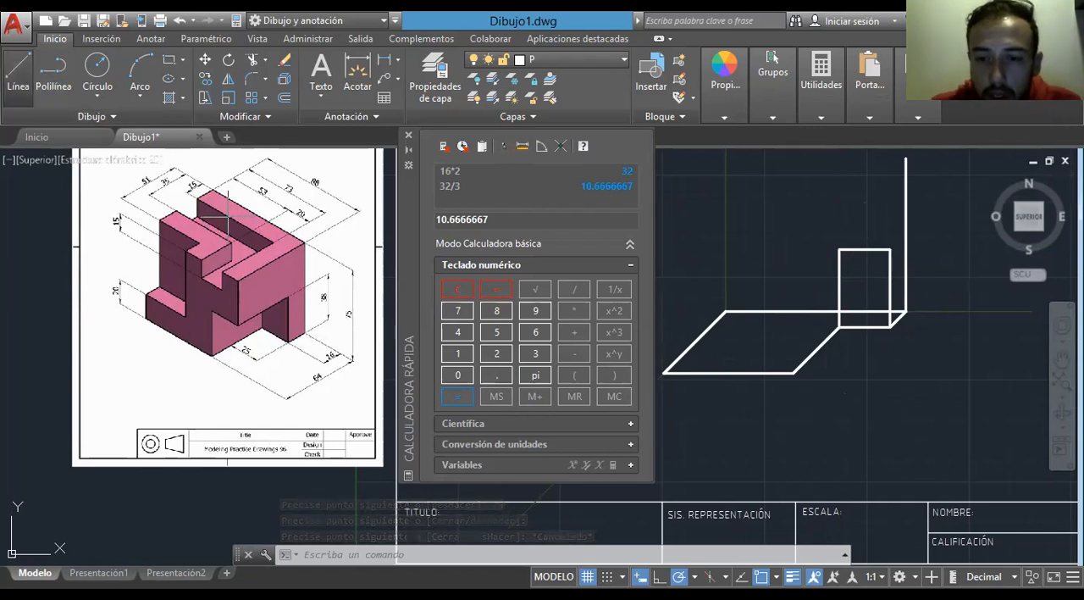
{"action": "left_click", "coordinate": [794, 373]}
{"action": "type", "text": "38"}
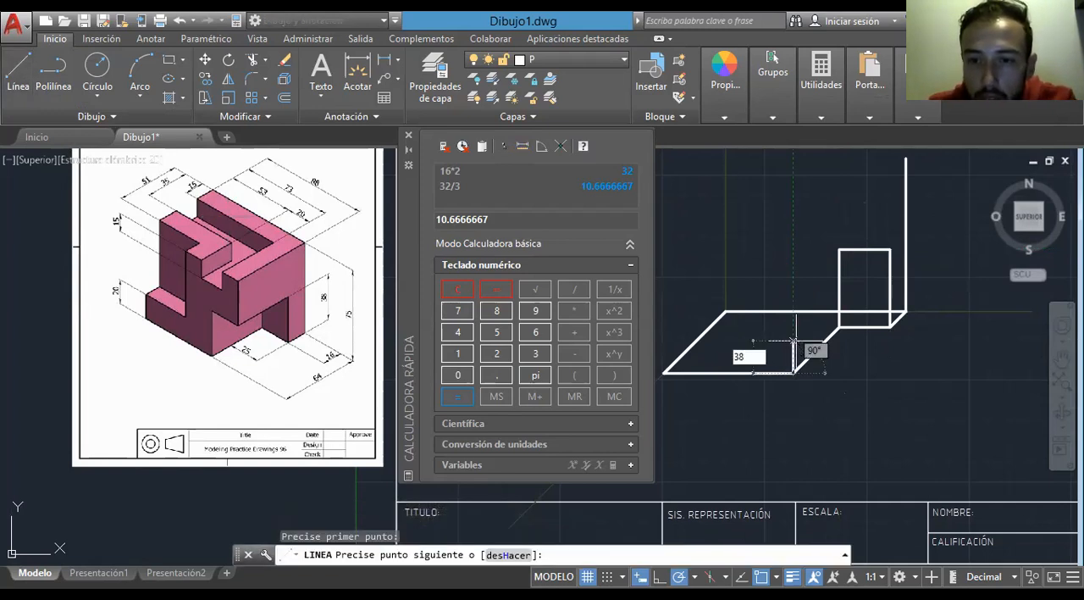
{"action": "key", "text": "Return"}
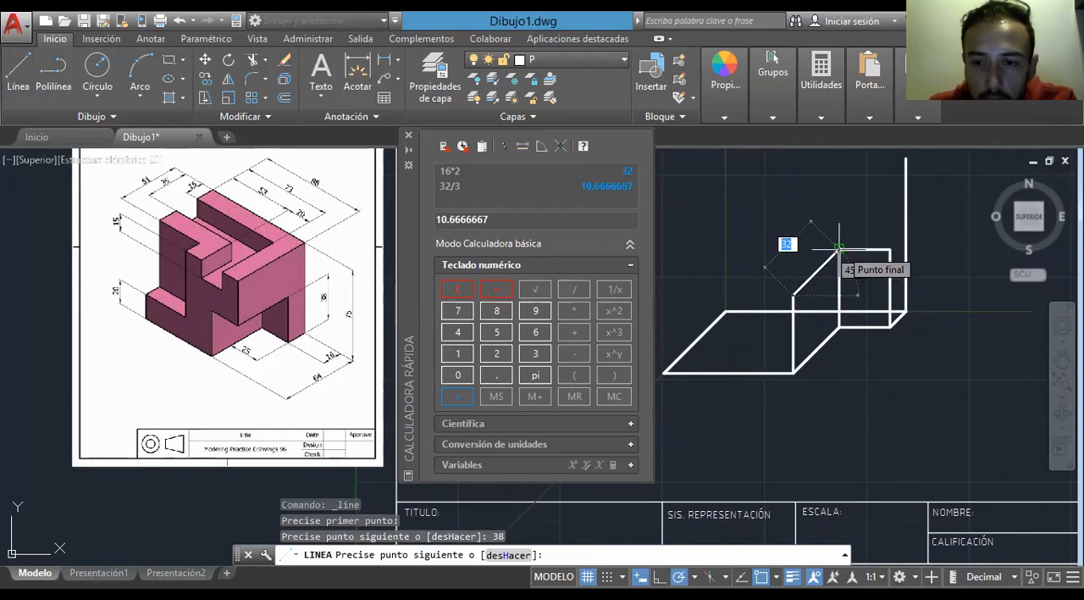
{"action": "left_click", "coordinate": [839, 249]}
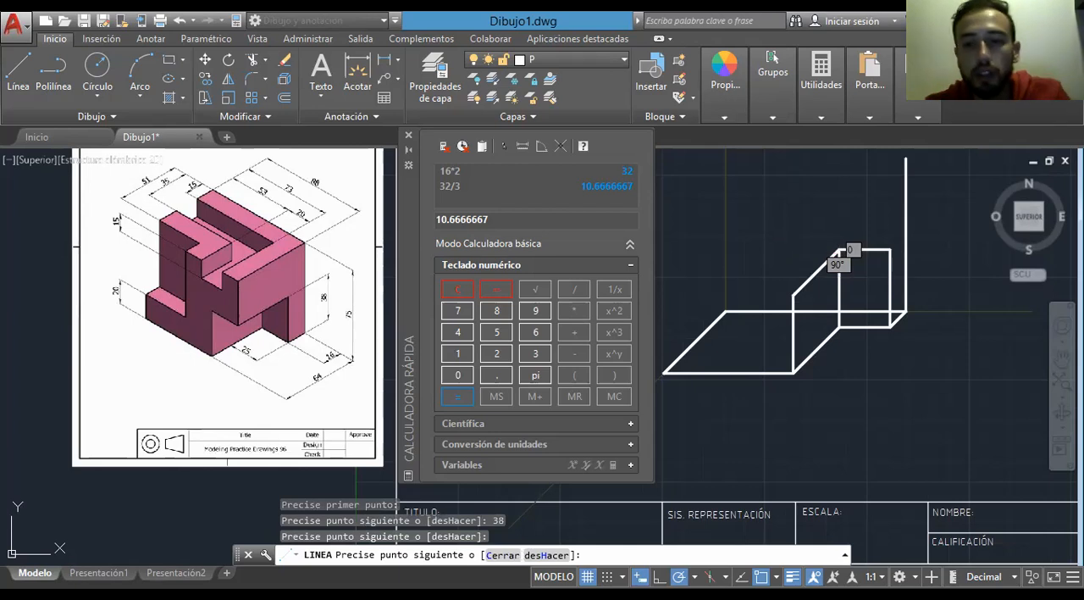
{"action": "key", "text": "Escape"}
{"action": "right_click", "coordinate": [871, 330]}
{"action": "key", "text": "Escape"}
- Draw an 88-unit horizontal line toward the left from the upper end of the tall vertical line
{"action": "middle_click_drag", "start_coordinate": [860, 317], "coordinate": [846, 419]}
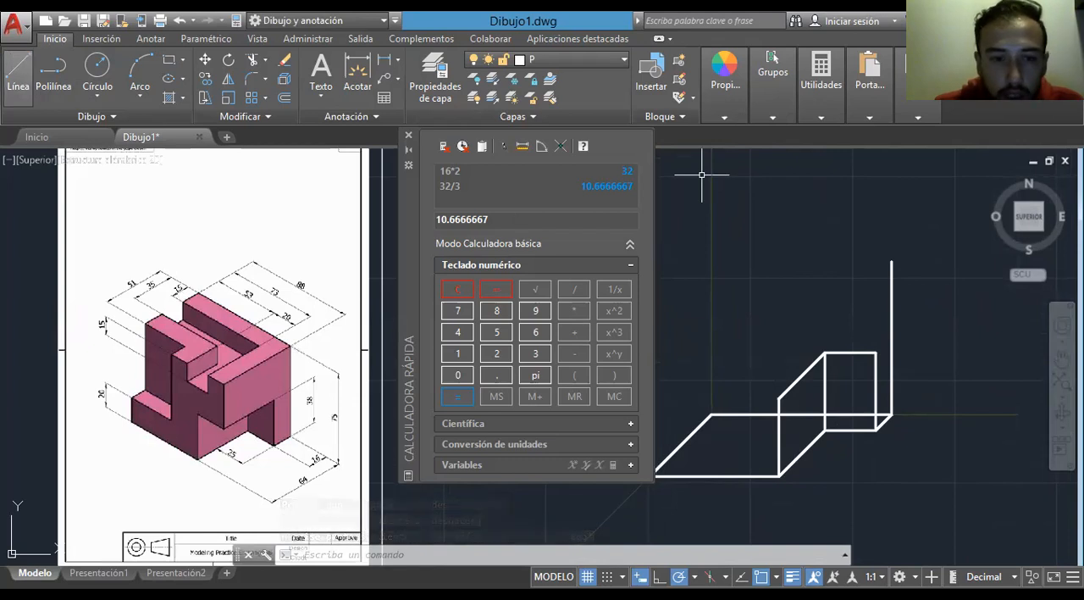
{"action": "key", "text": "space"}
{"action": "left_click", "coordinate": [891, 261]}
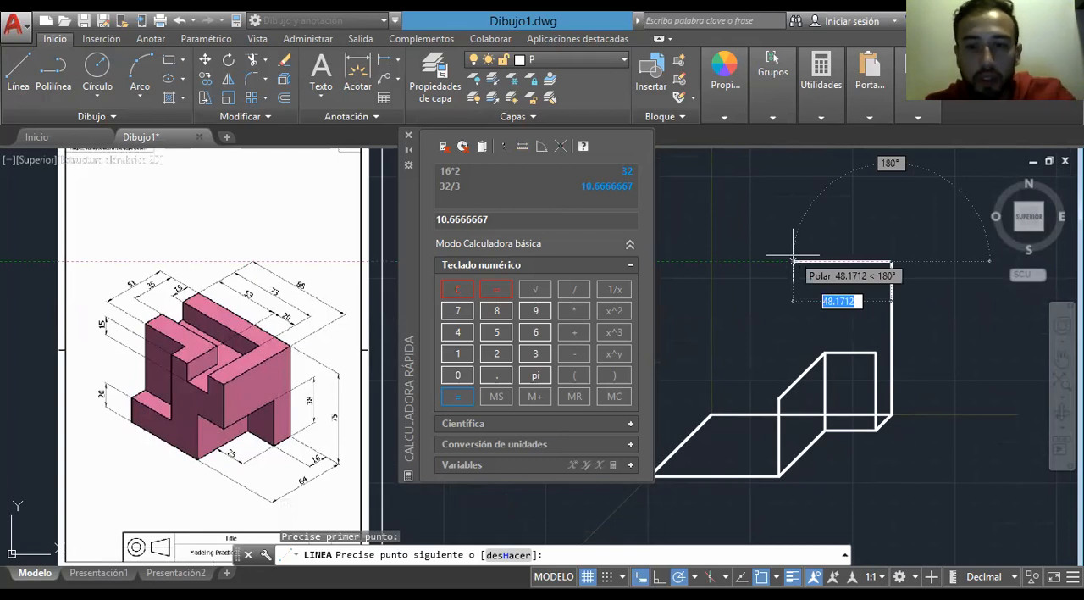
{"action": "type", "text": "88"}
{"action": "key", "text": "Return"}
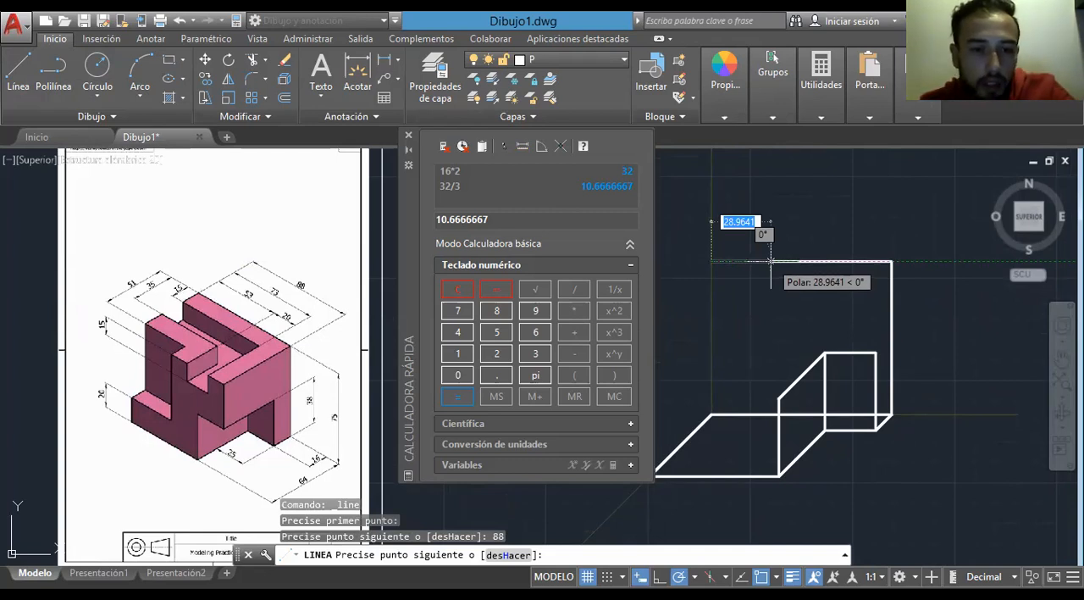
{"action": "key", "text": "Escape"}
- Measure the length of the base outline's left 45-degree depth edge
{"action": "middle_click_drag", "start_coordinate": [717, 339], "coordinate": [779, 319]}
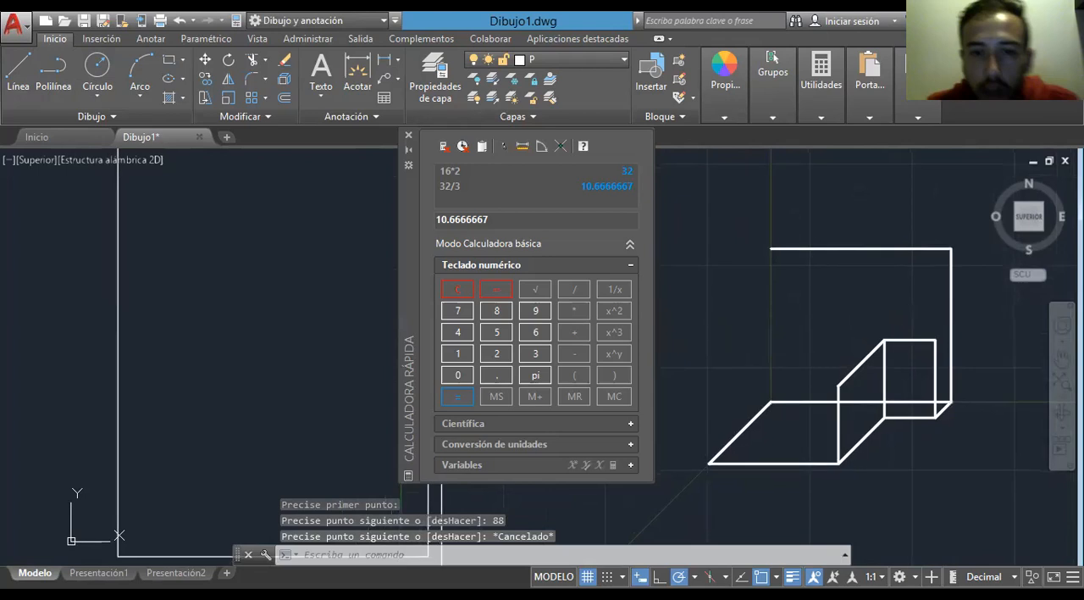
{"action": "left_click", "coordinate": [821, 85]}
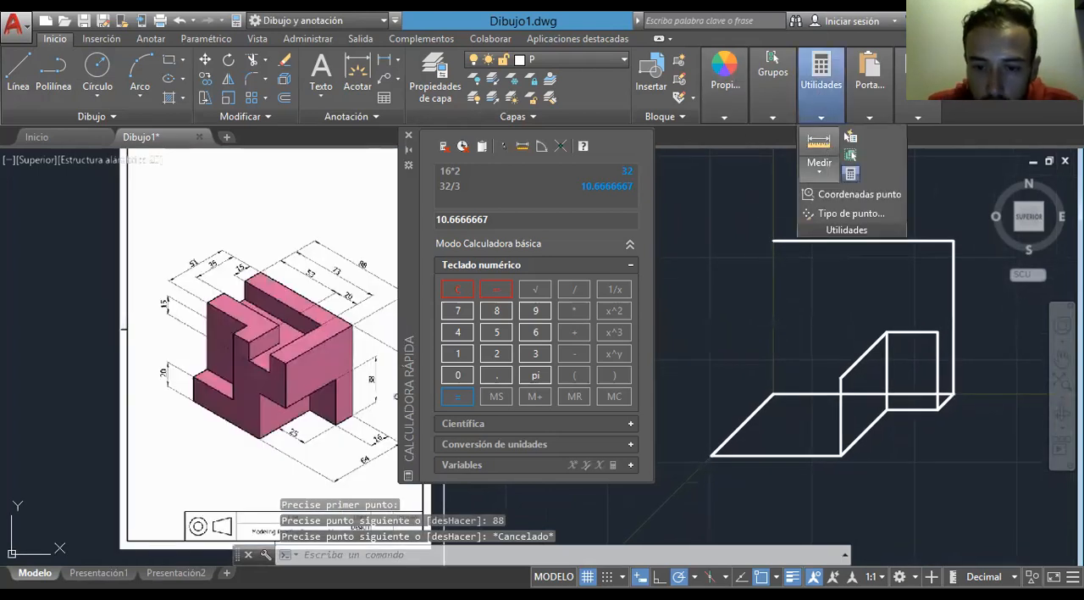
{"action": "left_click", "coordinate": [819, 142]}
{"action": "left_click", "coordinate": [711, 455]}
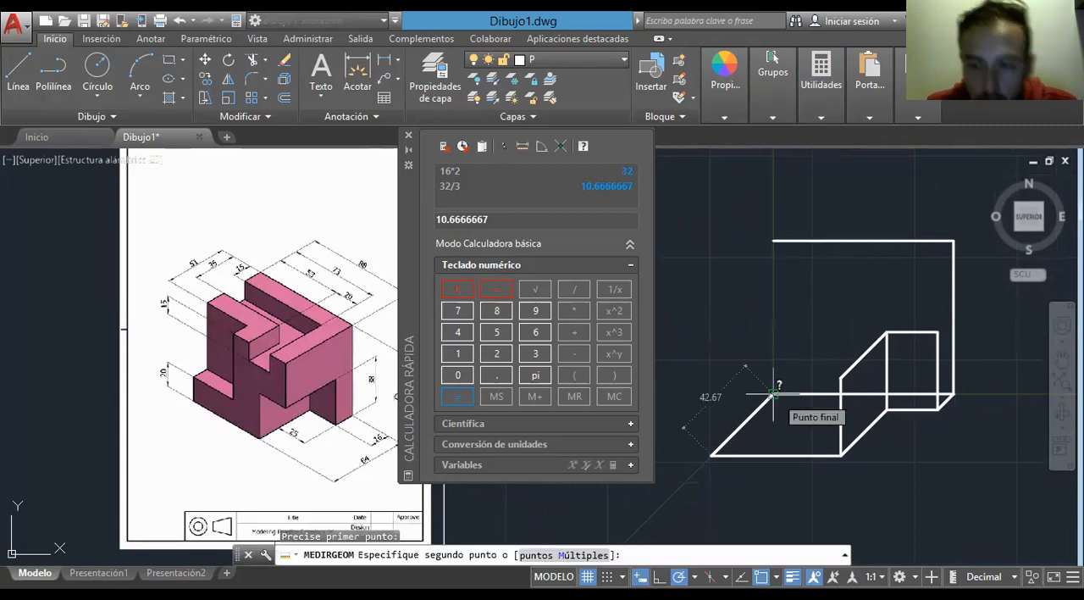
{"action": "key", "text": "Escape"}
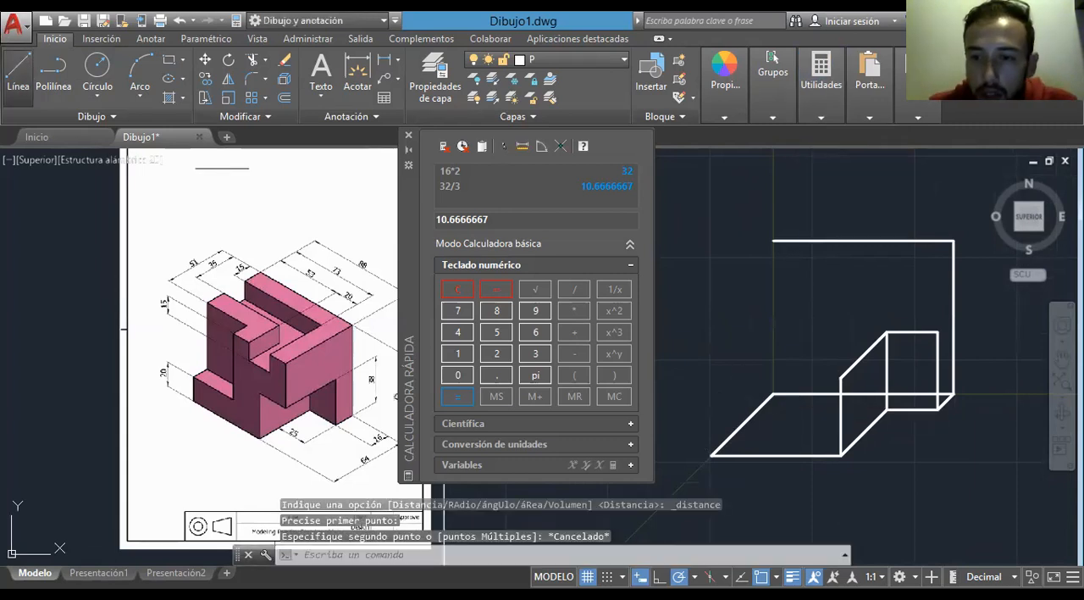
- Draw a depth line 42.67 units long at 225° from the upper right corner of the back face
{"action": "left_click", "coordinate": [18, 72]}
{"action": "left_click", "coordinate": [954, 241]}
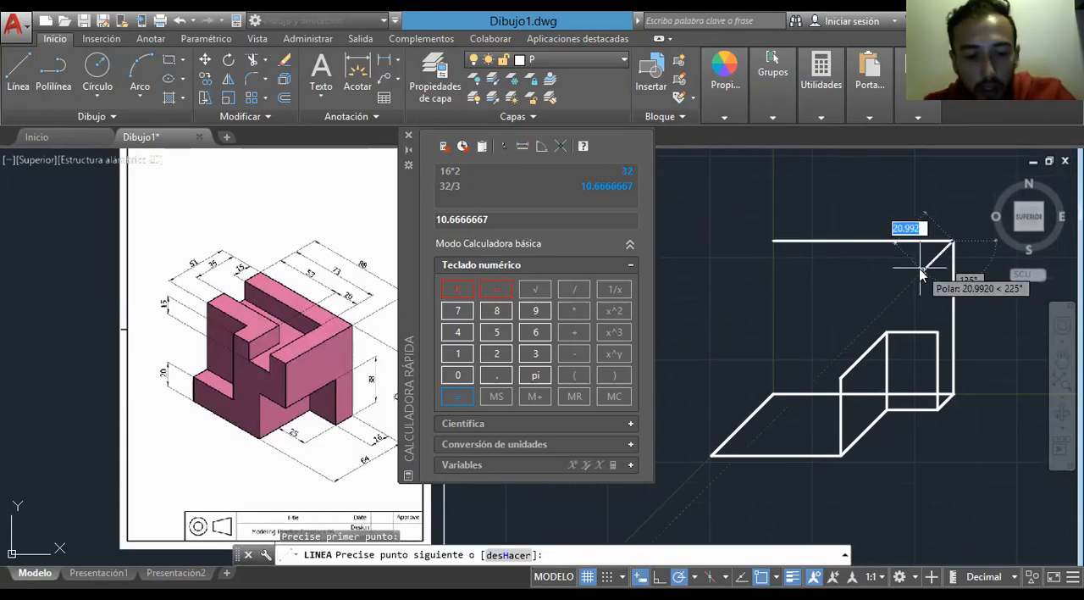
{"action": "type", "text": "42.67"}
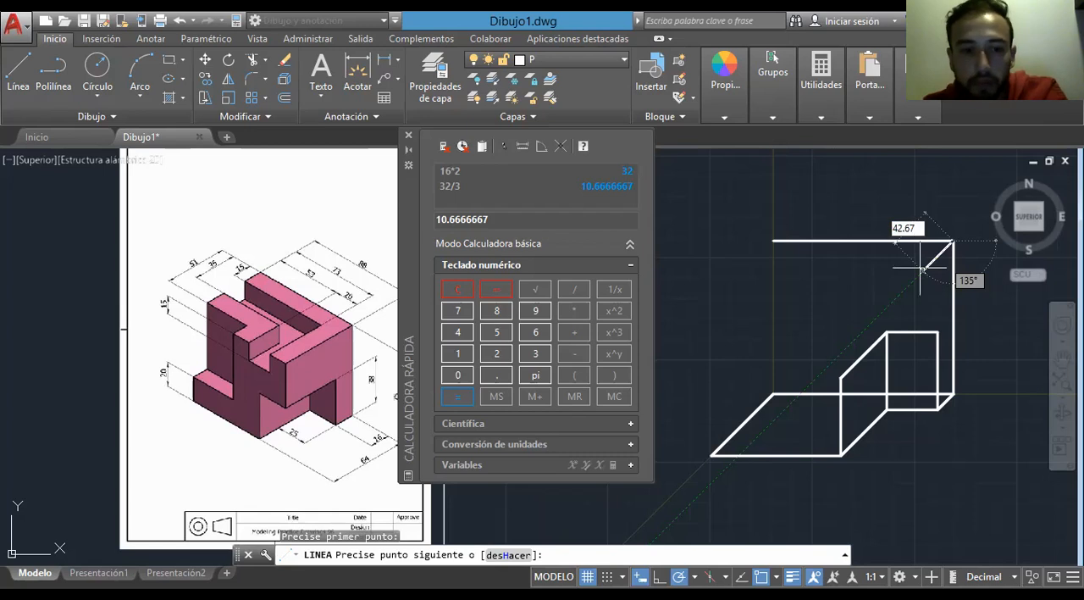
{"action": "key", "text": "Return"}
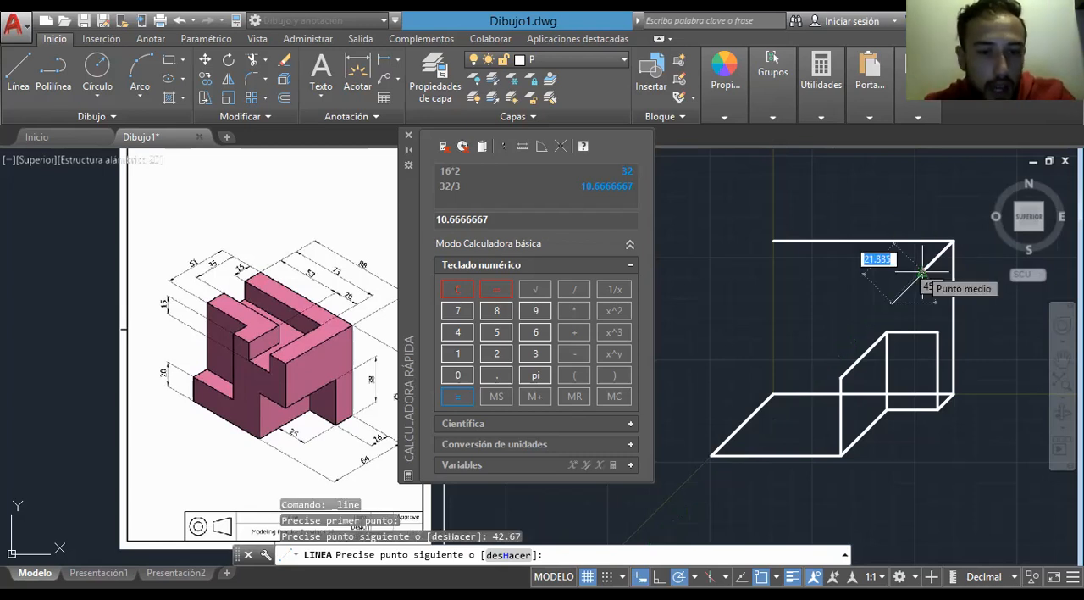
{"action": "key", "text": "Escape"}
- Draw a 37-unit vertical line down from the depth line's free end and connect it to the top of the front 38-unit line
{"action": "middle_click_drag", "start_coordinate": [377, 361], "coordinate": [271, 369]}
{"action": "scroll", "coordinate": [271, 369], "scroll_direction": "up", "scroll_amount": 6}
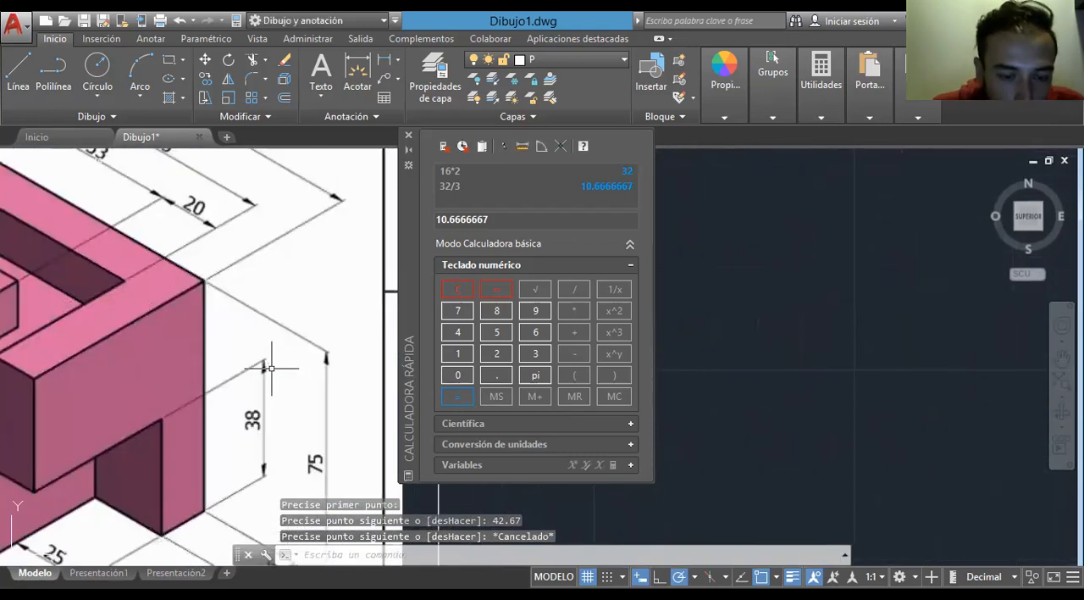
{"action": "scroll", "coordinate": [246, 428], "scroll_direction": "down", "scroll_amount": 4}
{"action": "scroll", "coordinate": [244, 424], "scroll_direction": "down", "scroll_amount": 3}
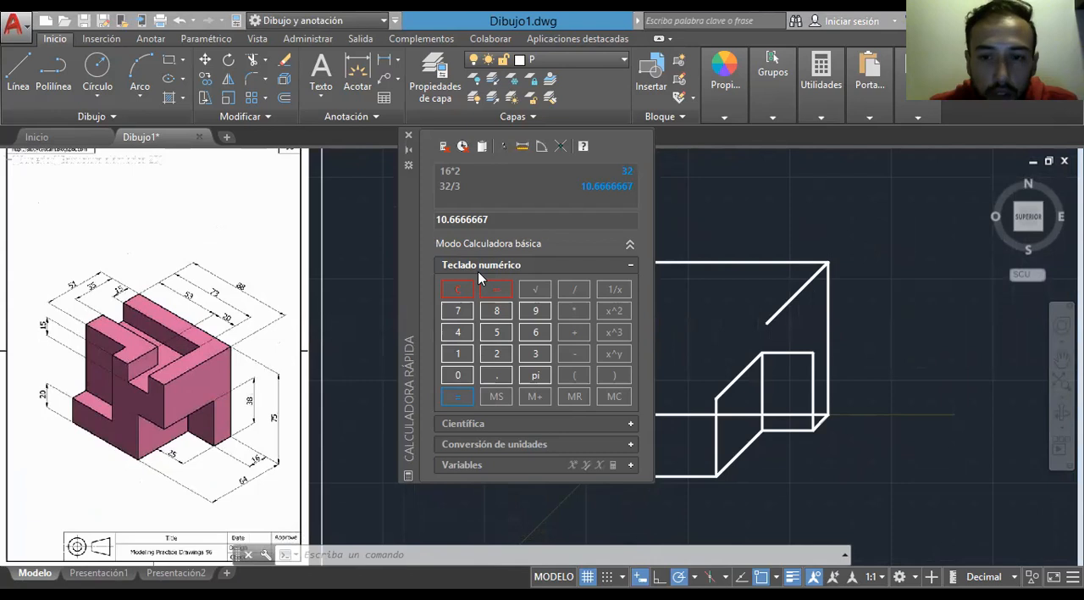
{"action": "left_click", "coordinate": [19, 76]}
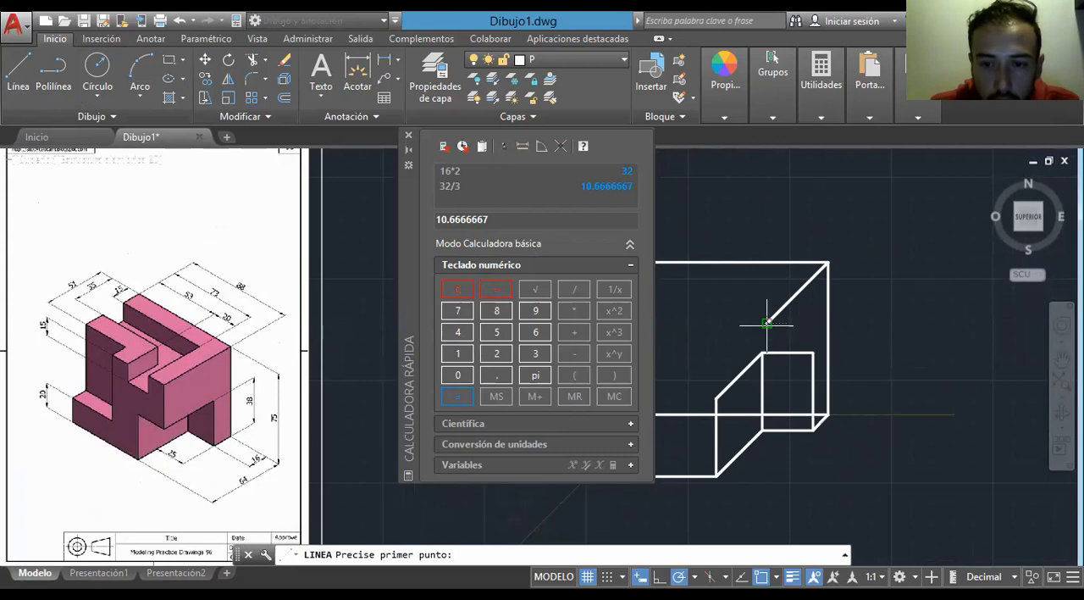
{"action": "left_click", "coordinate": [766, 322]}
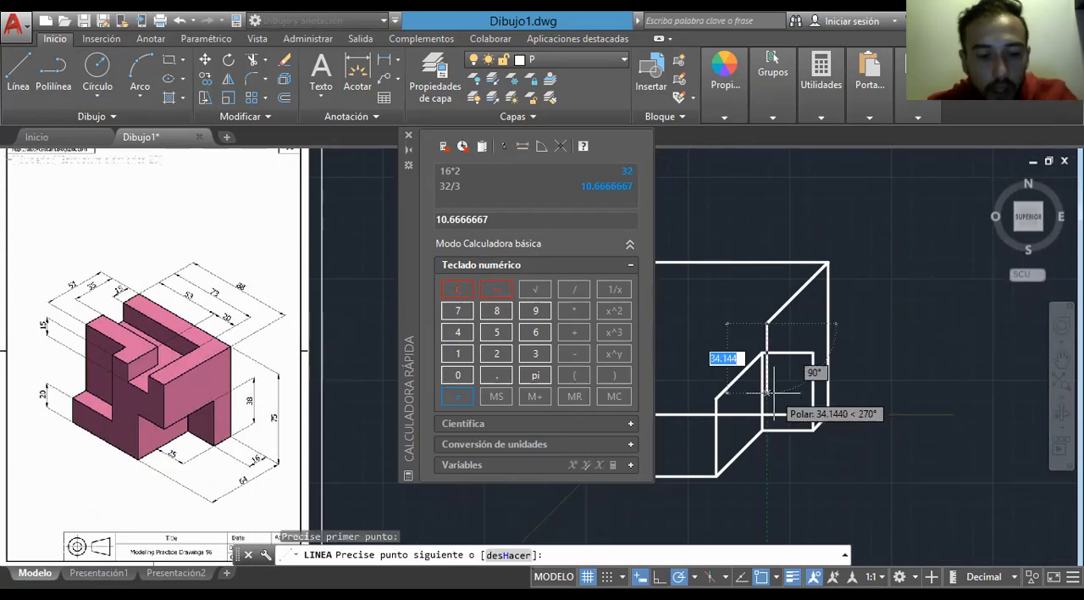
{"action": "type", "text": "37"}
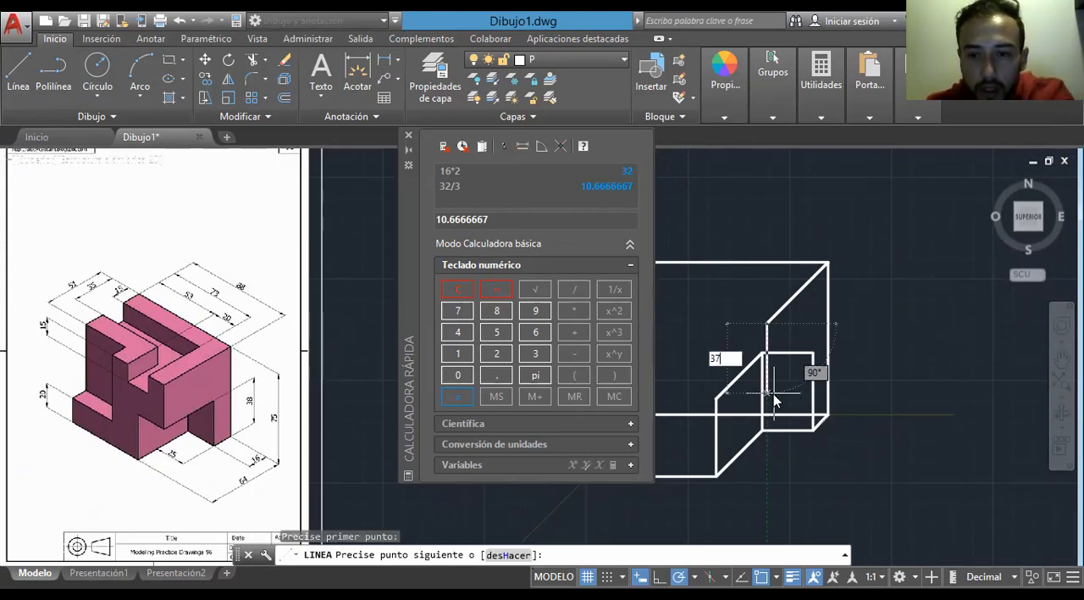
{"action": "key", "text": "Return"}
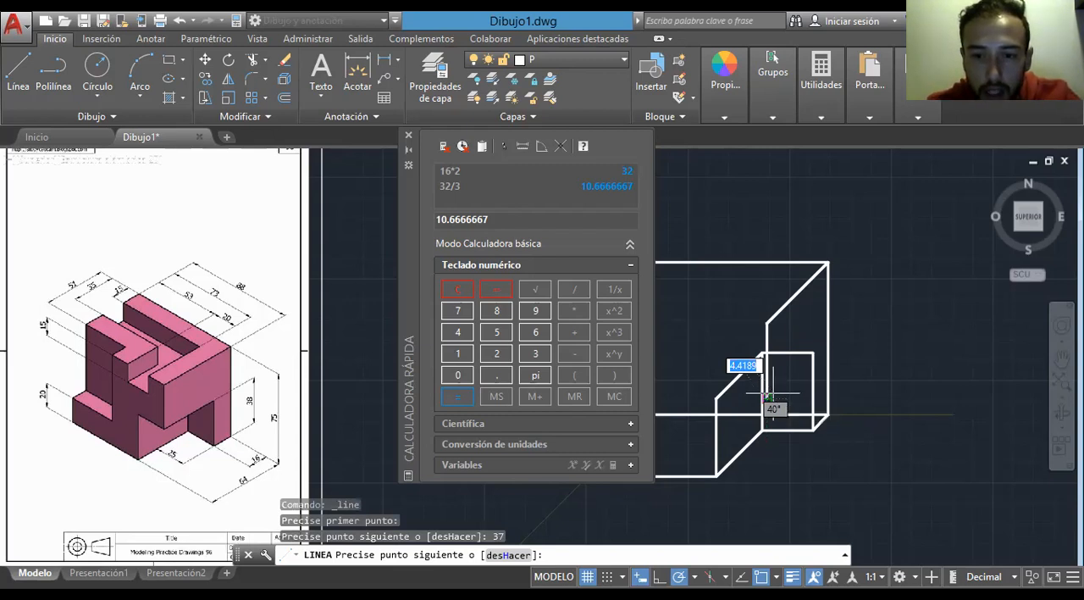
{"action": "left_click", "coordinate": [716, 398]}
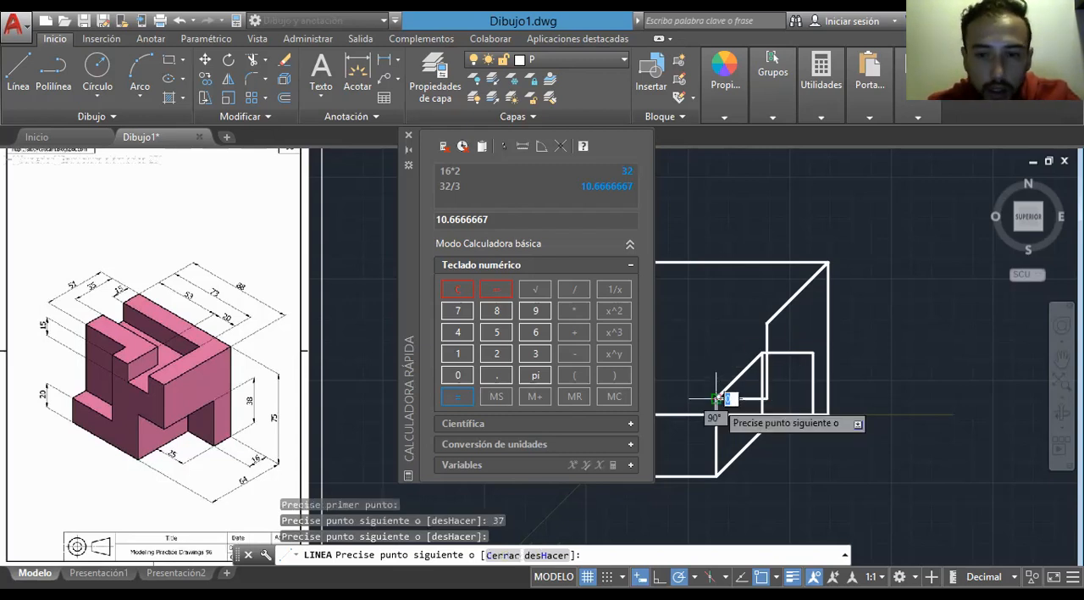
{"action": "key", "text": "Escape"}
- Connect the 25 by 38 rectangle's upper right corner to the lower end of the 37-unit vertical line
{"action": "left_click", "coordinate": [18, 86]}
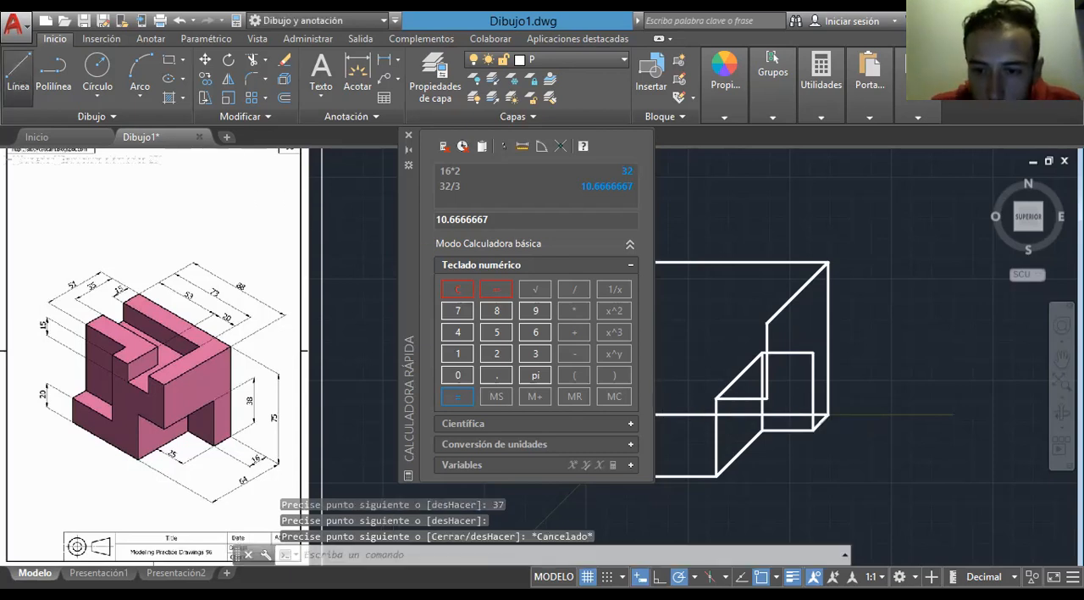
{"action": "left_click", "coordinate": [813, 353]}
{"action": "key", "text": "Escape"}
- Assign the 25 by 38 rectangle's hidden top edge and its adjoining 45-degree depth edge to layer O
{"action": "scroll", "coordinate": [787, 478], "scroll_direction": "up", "scroll_amount": 3}
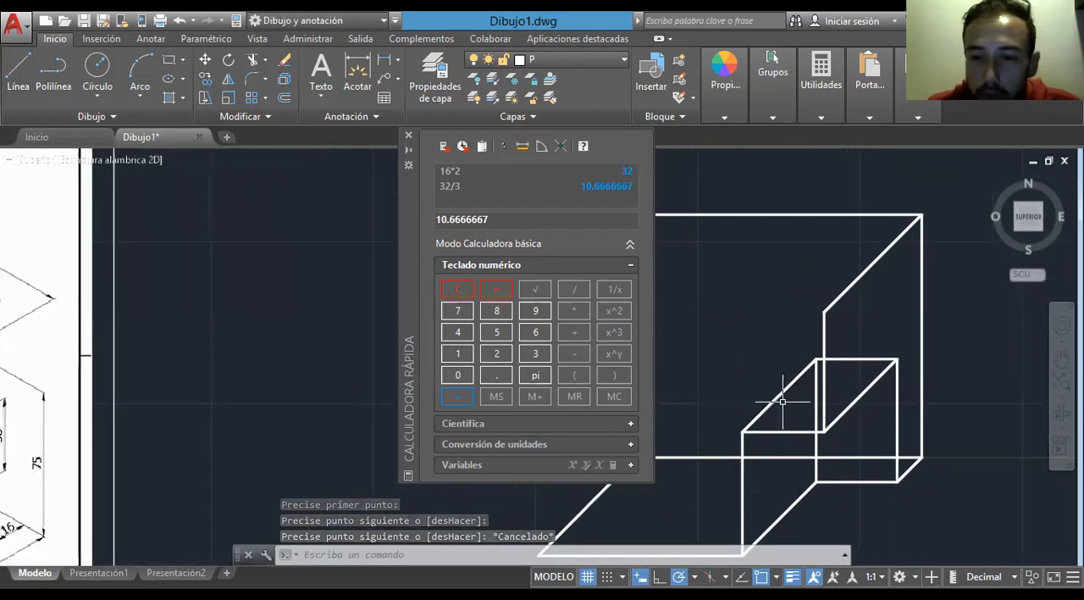
{"action": "left_click", "coordinate": [778, 394]}
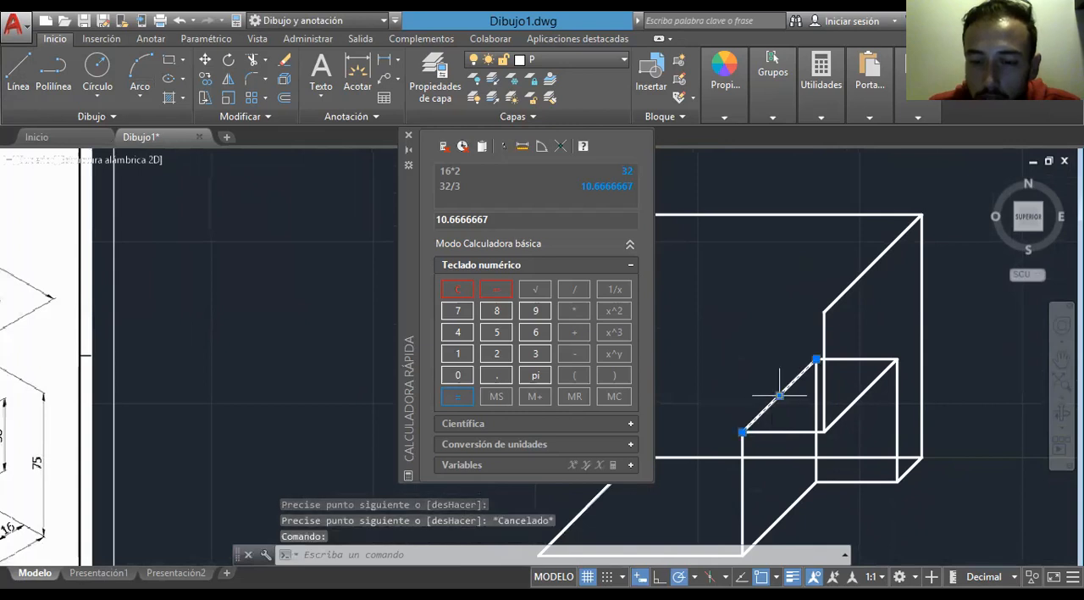
{"action": "left_click", "coordinate": [862, 359]}
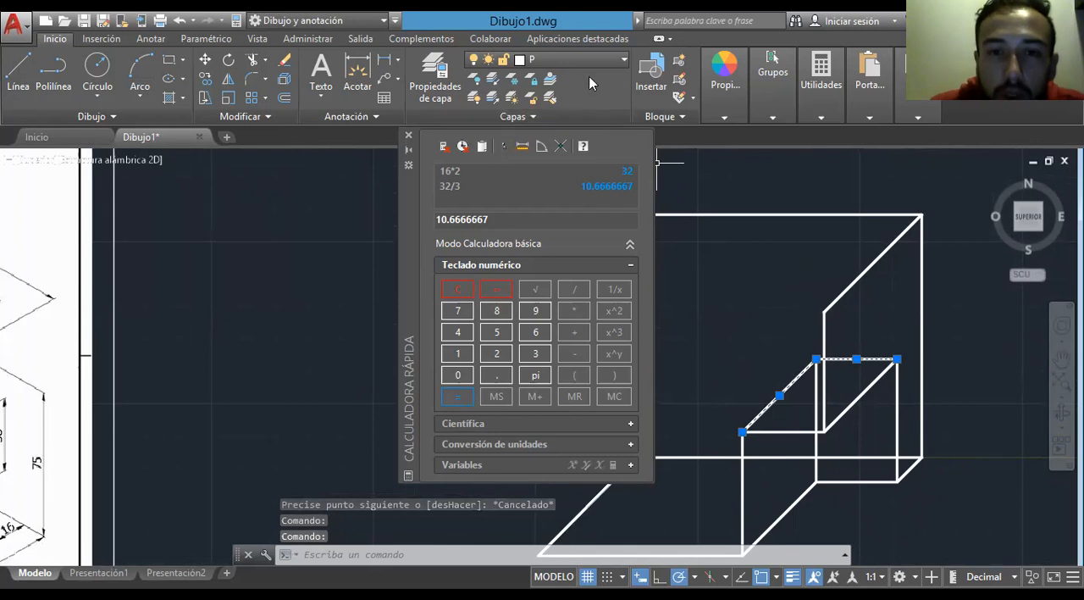
{"action": "left_click", "coordinate": [601, 59]}
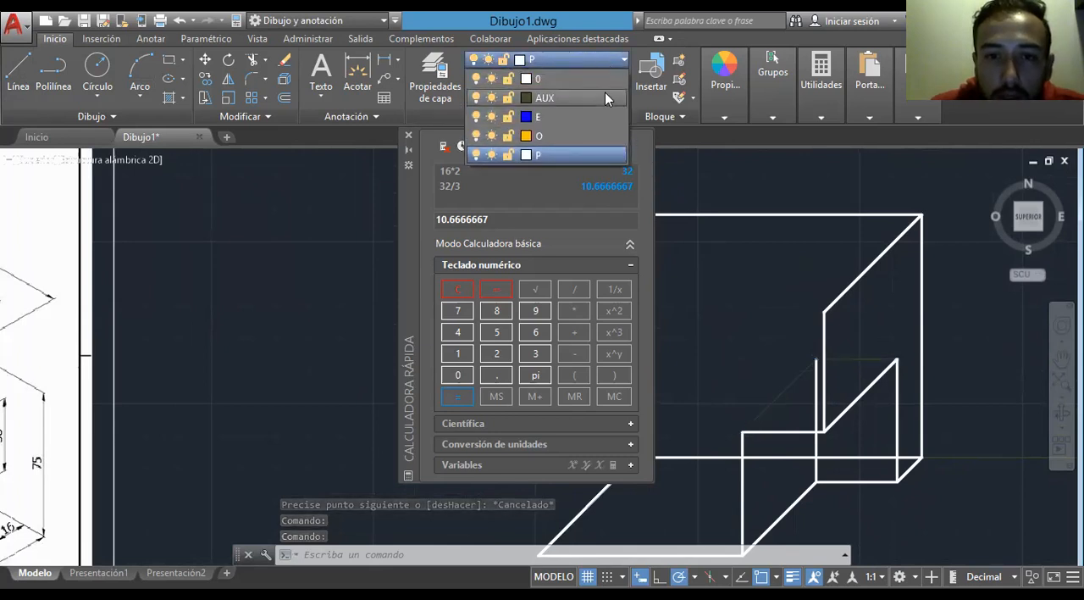
{"action": "left_click", "coordinate": [549, 134]}
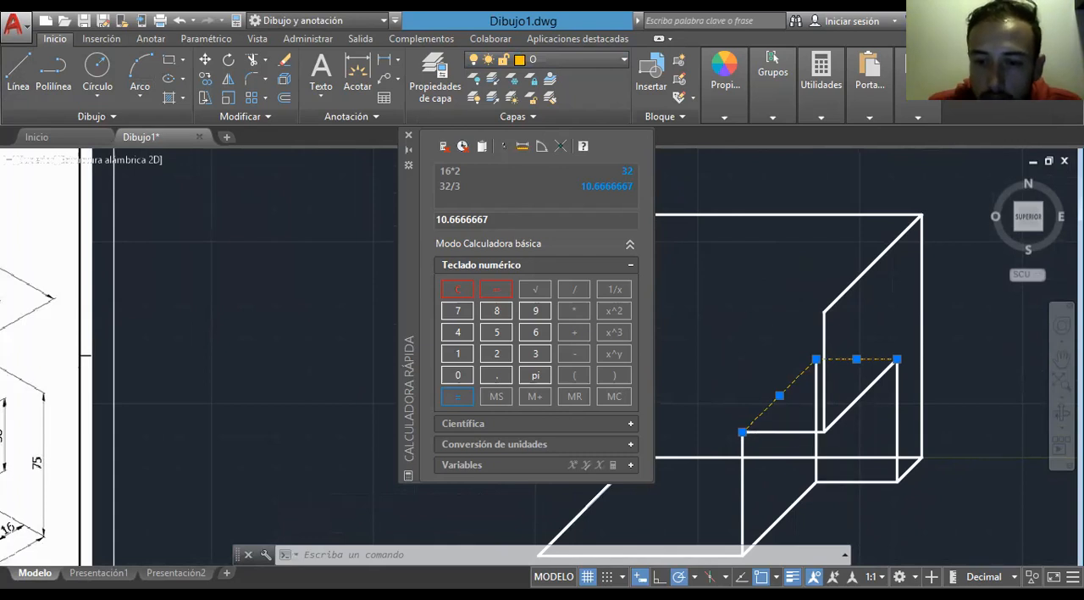
{"action": "left_click", "coordinate": [341, 113]}
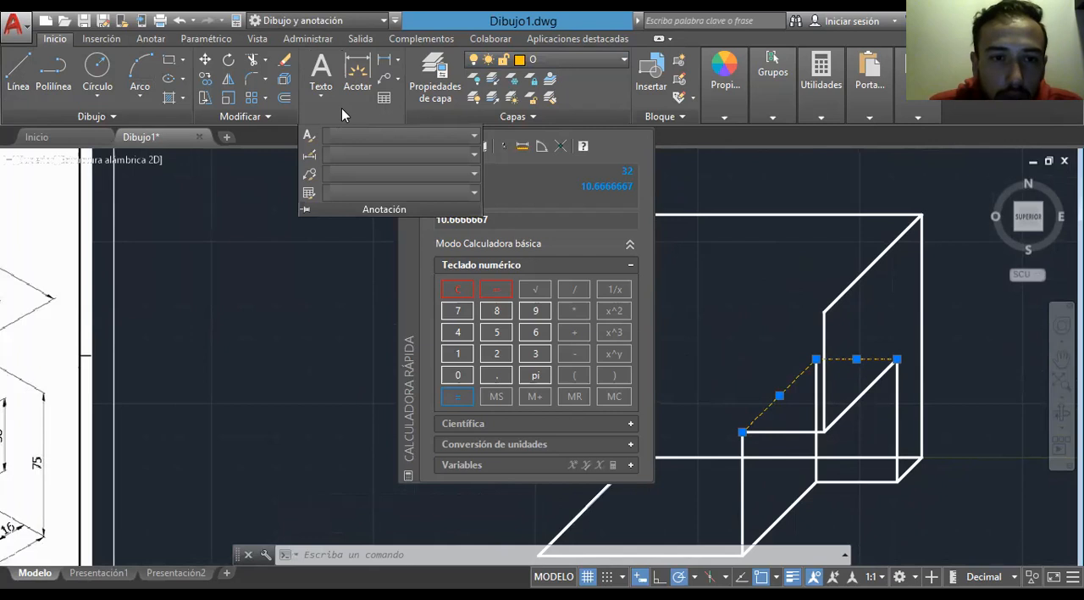
{"action": "key", "text": "Escape"}
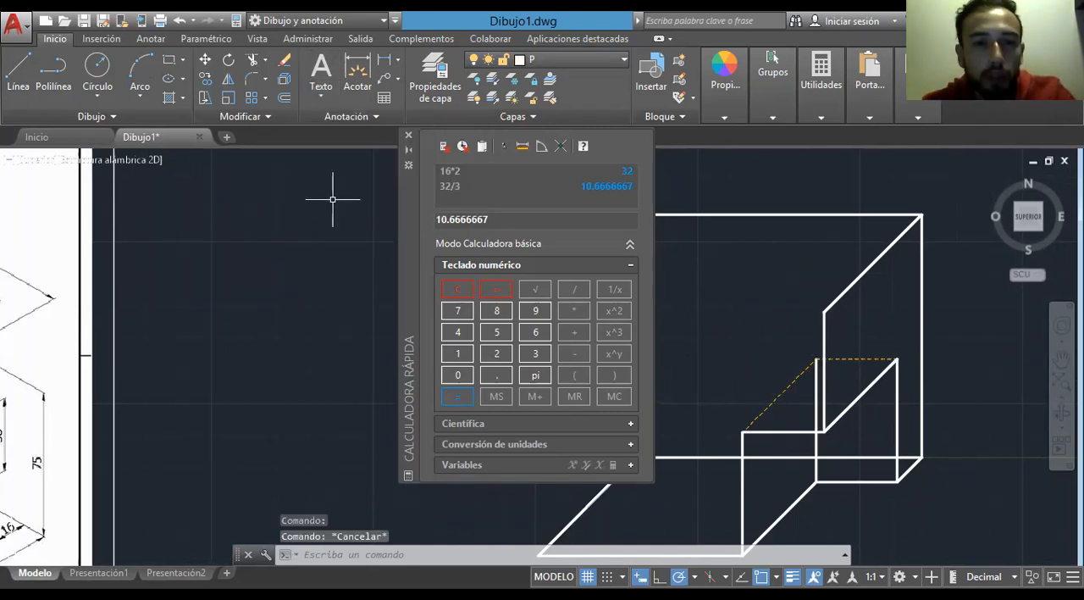
{"action": "key", "text": "Escape"}
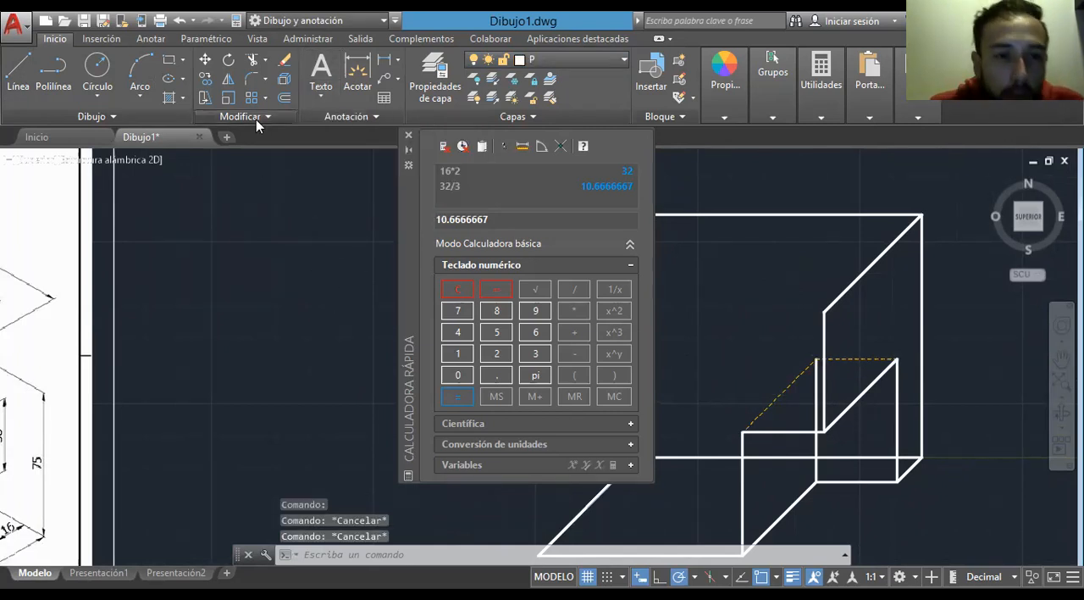
- Break the rectangle's left vertical where the horizontal edge crosses it and assign the upper segment to layer O
{"action": "left_click", "coordinate": [256, 119]}
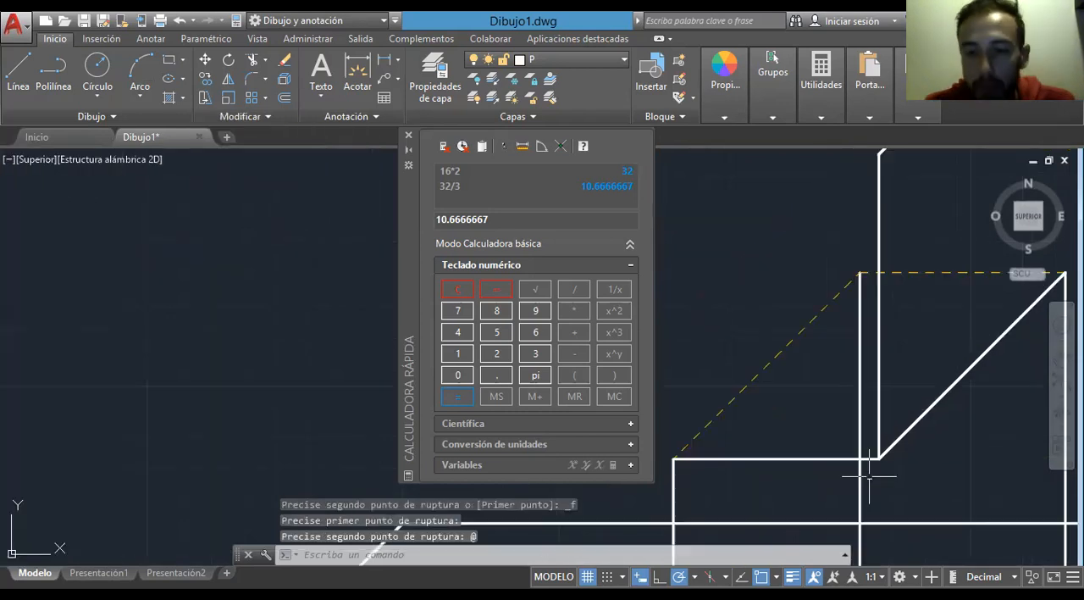
{"action": "scroll", "coordinate": [901, 497], "scroll_direction": "down", "scroll_amount": 2}
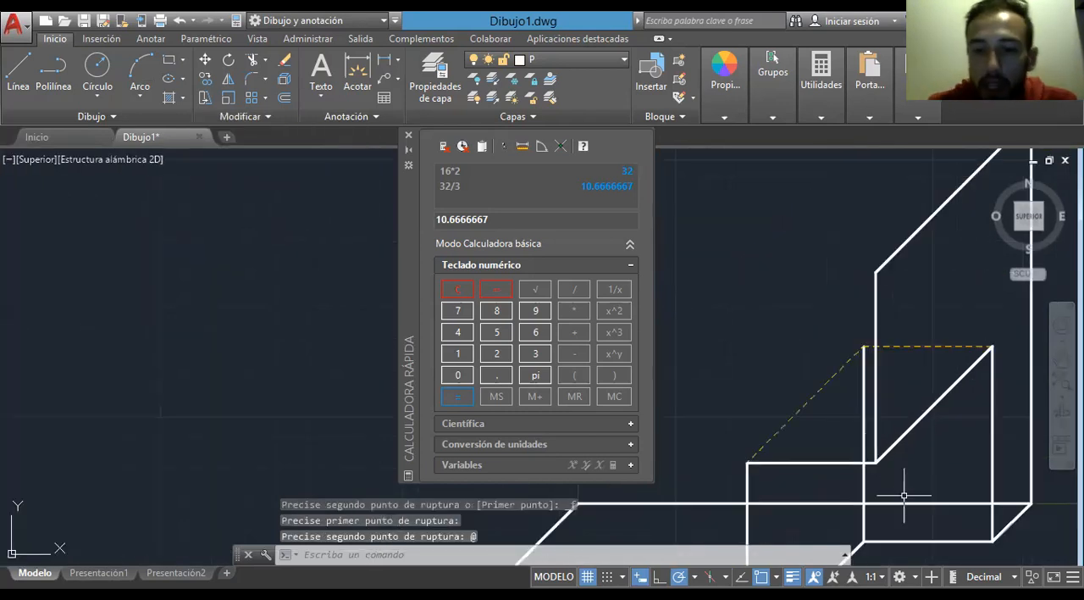
{"action": "left_click", "coordinate": [864, 411]}
{"action": "left_click", "coordinate": [559, 59]}
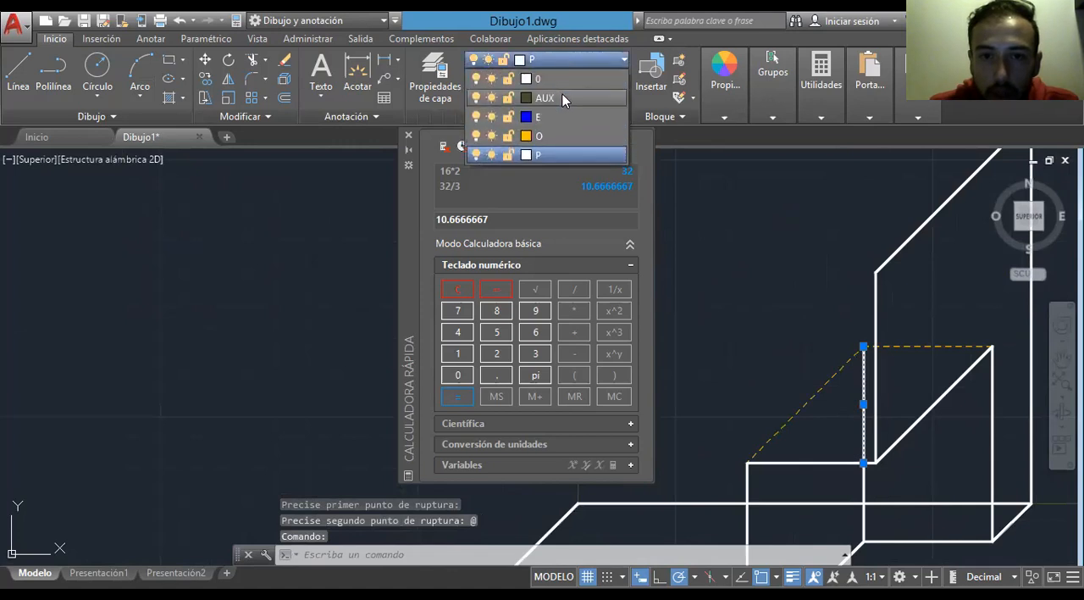
{"action": "left_click", "coordinate": [542, 137]}
{"action": "scroll", "coordinate": [940, 415], "scroll_direction": "down", "scroll_amount": 2}
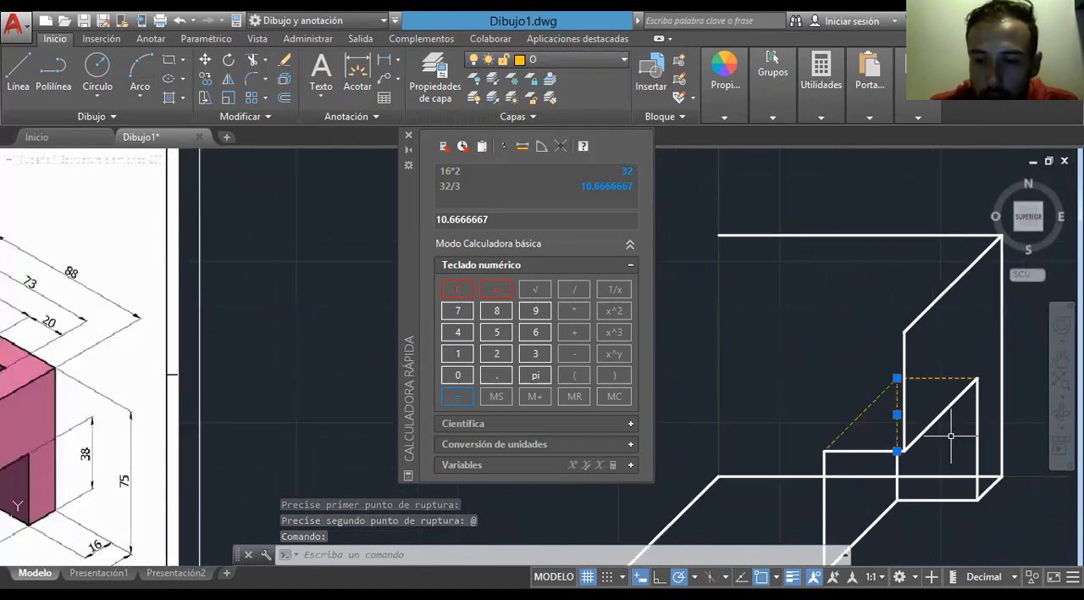
- Assign the back face's long horizontal bottom edge to layer O
{"action": "middle_click_drag", "start_coordinate": [847, 386], "coordinate": [801, 363]}
{"action": "middle_click_drag", "start_coordinate": [859, 442], "coordinate": [945, 477]}
{"action": "left_click", "coordinate": [938, 444]}
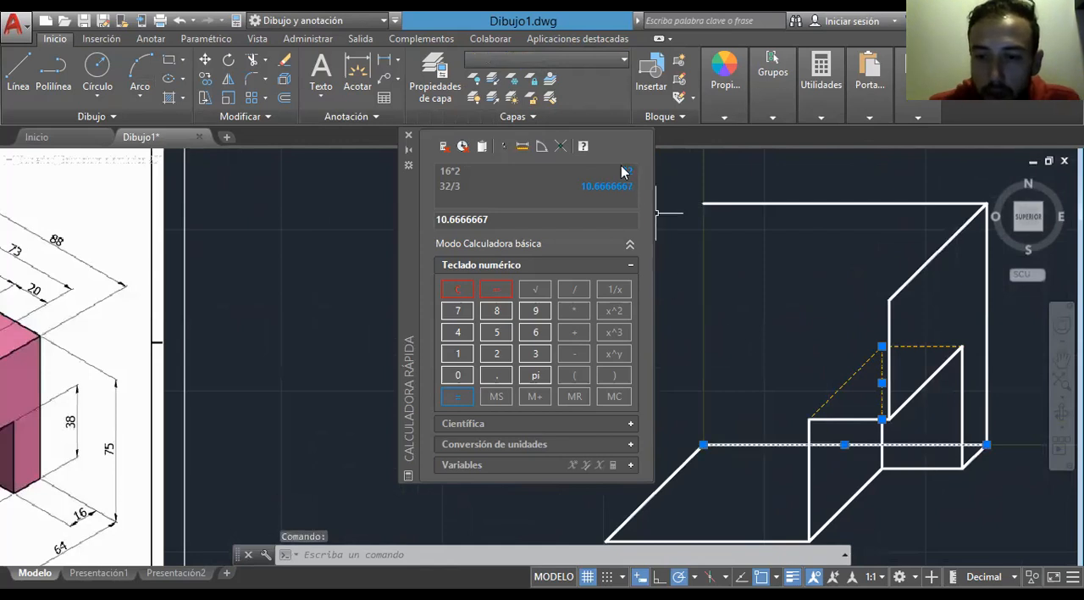
{"action": "left_click", "coordinate": [563, 56]}
{"action": "left_click", "coordinate": [564, 136]}
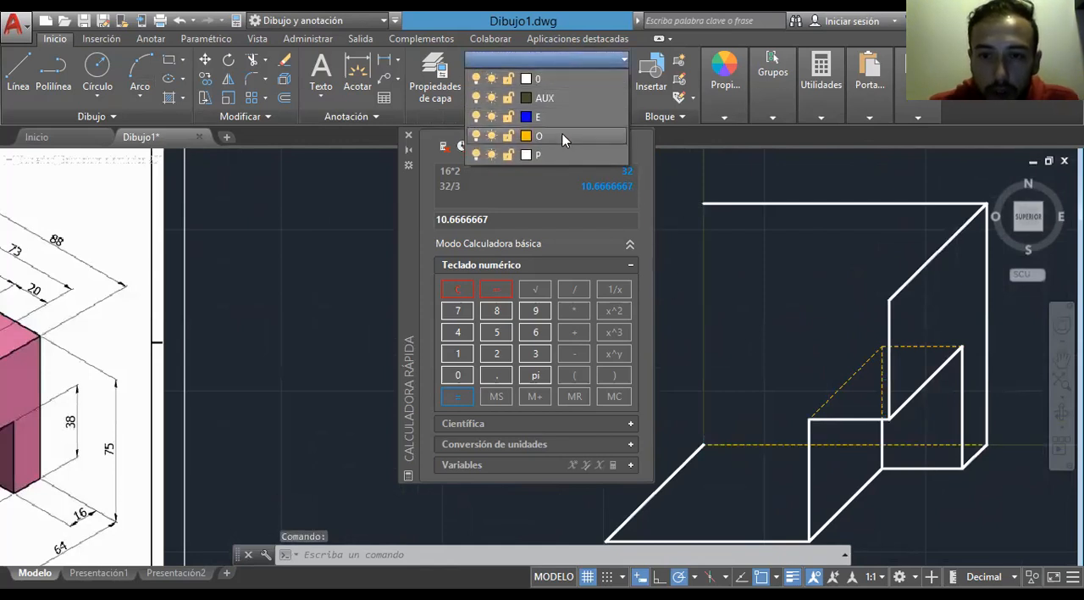
{"action": "key", "text": "Escape"}
- Assign the base outline's left 45-degree depth edge to layer O
{"action": "scroll", "coordinate": [799, 333], "scroll_direction": "down", "scroll_amount": 2}
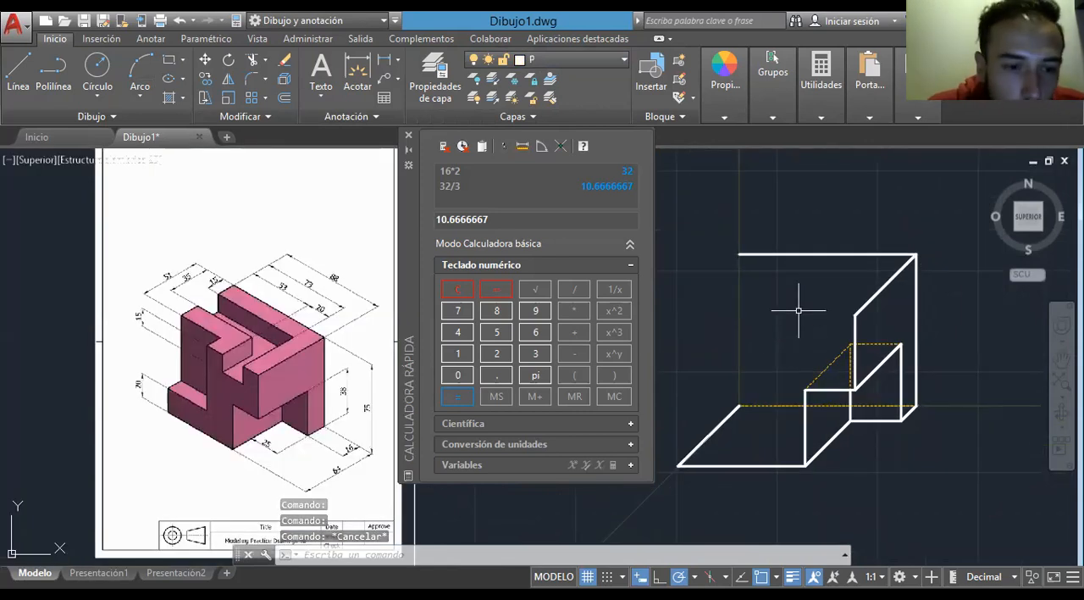
{"action": "left_click", "coordinate": [705, 435]}
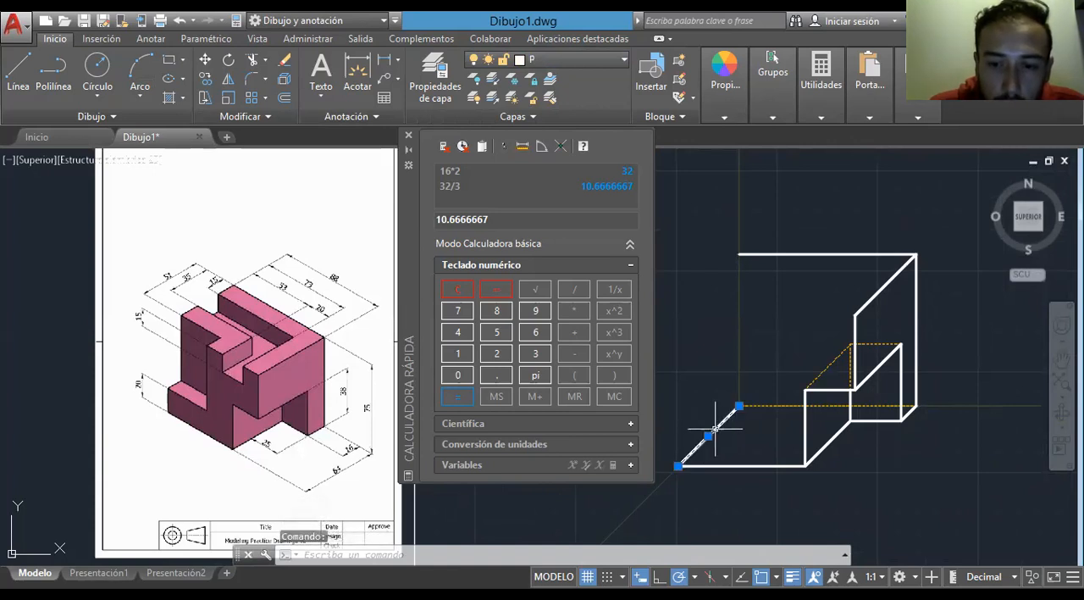
{"action": "left_click", "coordinate": [572, 57]}
{"action": "left_click", "coordinate": [549, 141]}
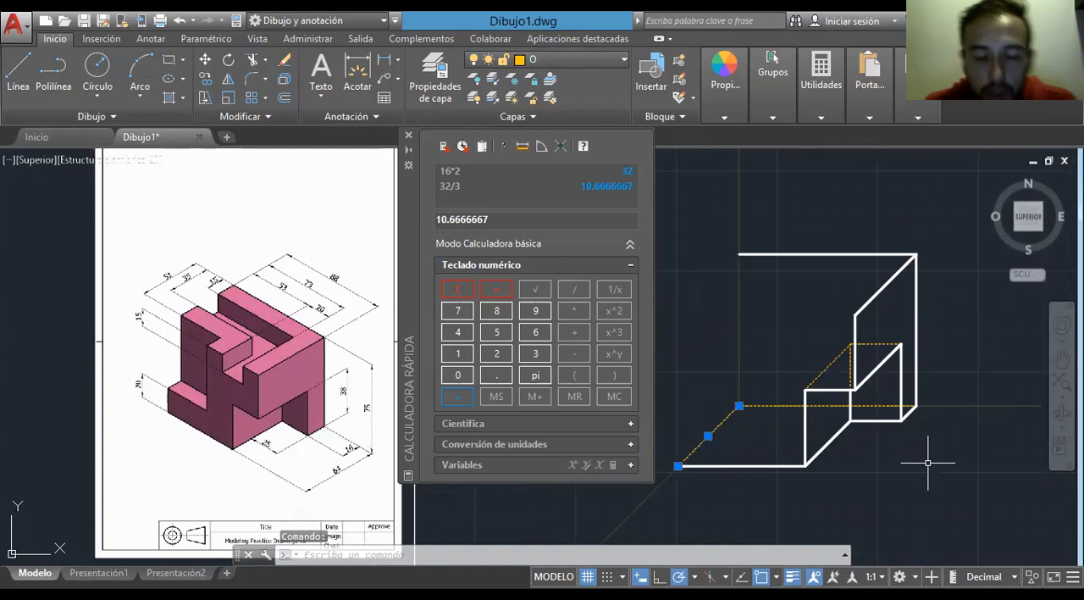
{"action": "key", "text": "Escape"}
{"action": "key", "text": "Escape"}
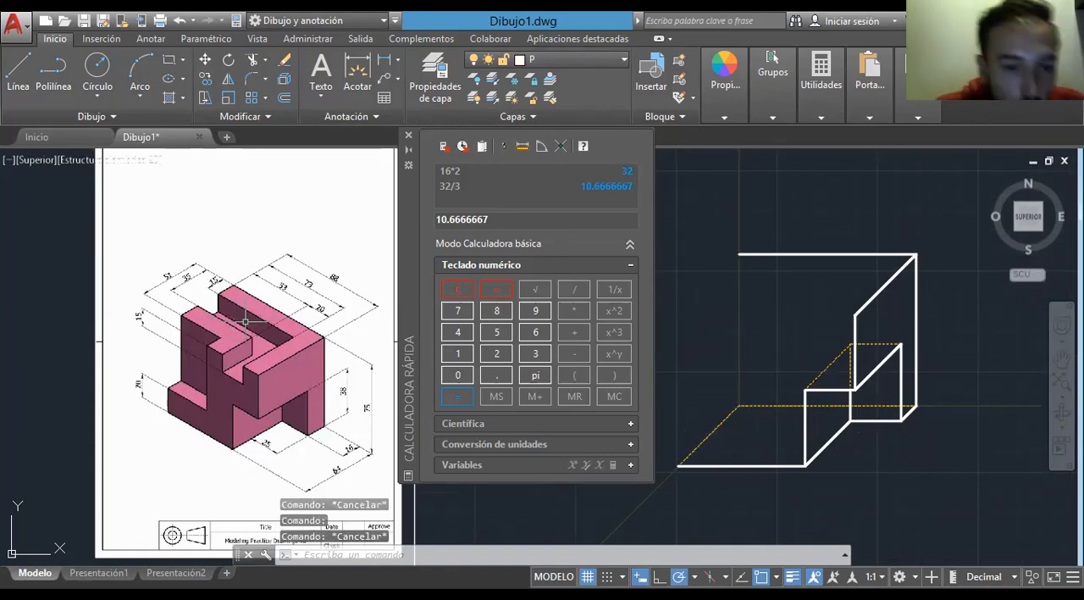
- Calculate two thirds of the lower step's 20-unit height as 20*2, divided by 3
{"action": "scroll", "coordinate": [163, 381], "scroll_direction": "up", "scroll_amount": 2}
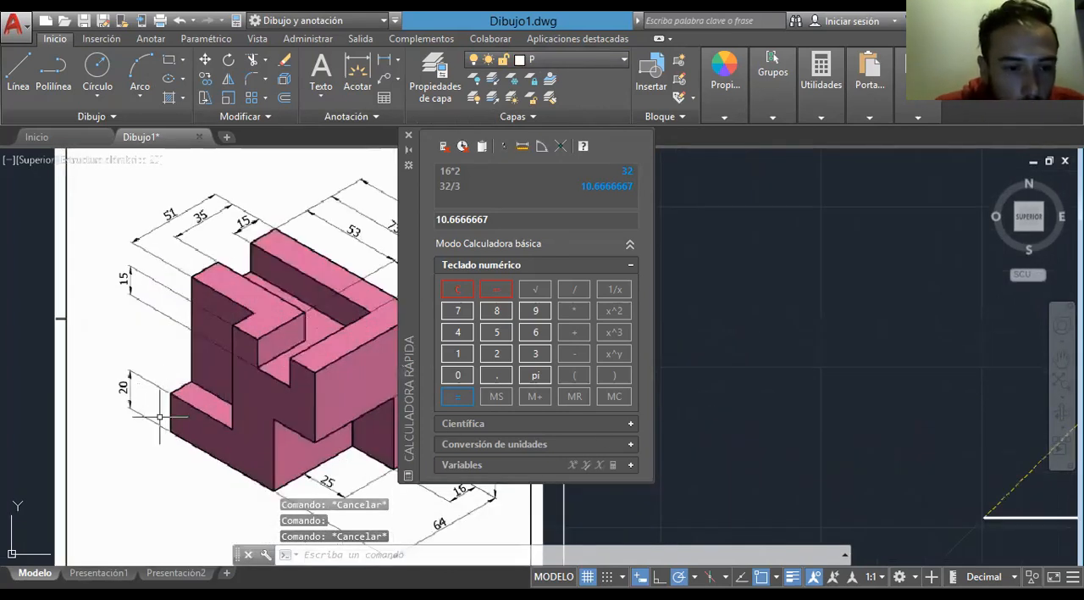
{"action": "scroll", "coordinate": [151, 415], "scroll_direction": "up", "scroll_amount": 2}
{"action": "scroll", "coordinate": [153, 417], "scroll_direction": "down", "scroll_amount": 2}
{"action": "left_click", "coordinate": [458, 289]}
{"action": "left_click", "coordinate": [496, 353]}
{"action": "left_click", "coordinate": [458, 375]}
{"action": "left_click", "coordinate": [573, 311]}
{"action": "left_click", "coordinate": [499, 356]}
{"action": "left_click", "coordinate": [459, 396]}
{"action": "left_click", "coordinate": [566, 293]}
{"action": "left_click", "coordinate": [534, 354]}
{"action": "left_click", "coordinate": [455, 397]}
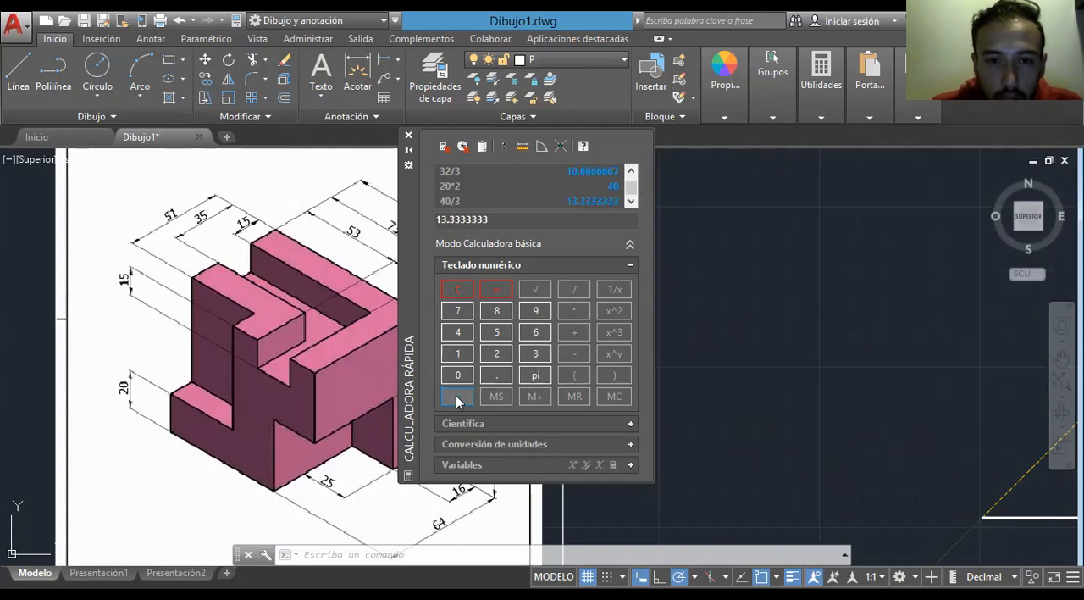
- Draw a vertical line 13.33 units up from the base outline's front left corner
{"action": "scroll", "coordinate": [675, 334], "scroll_direction": "down", "scroll_amount": 4}
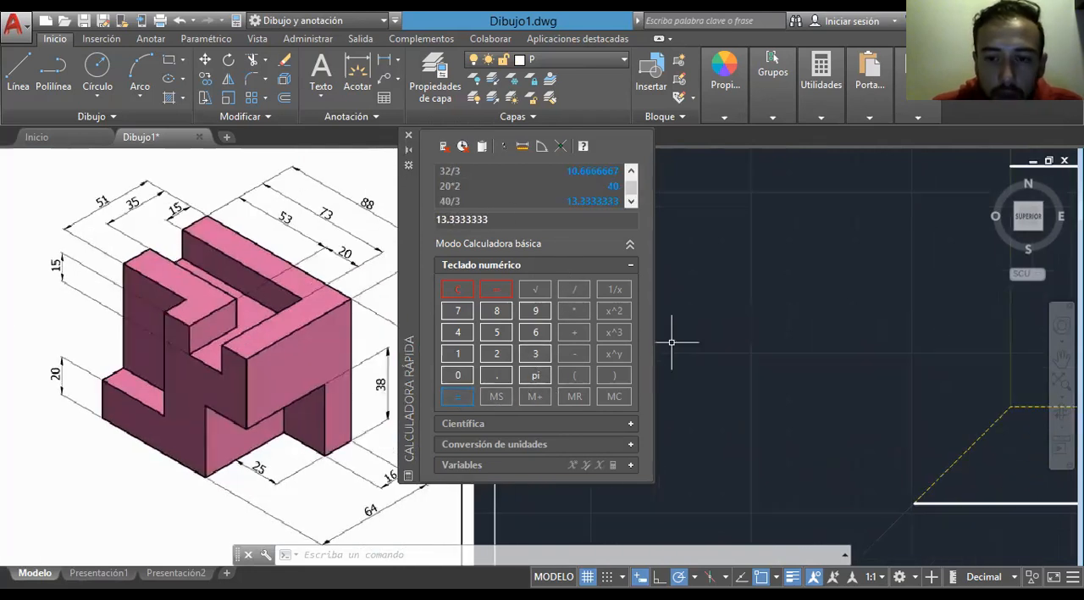
{"action": "left_click", "coordinate": [18, 70]}
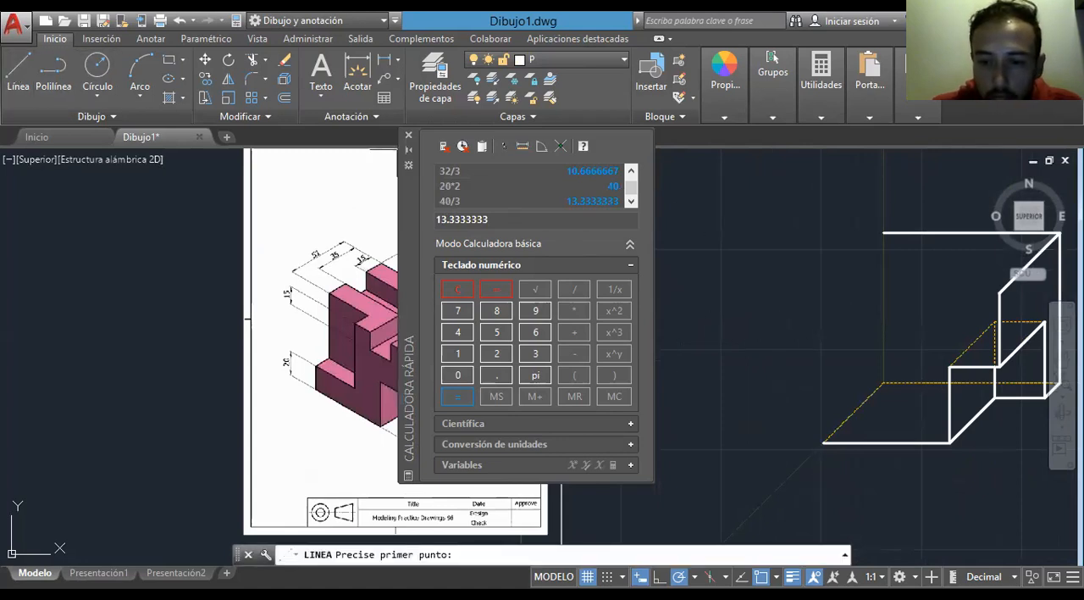
{"action": "left_click", "coordinate": [823, 441]}
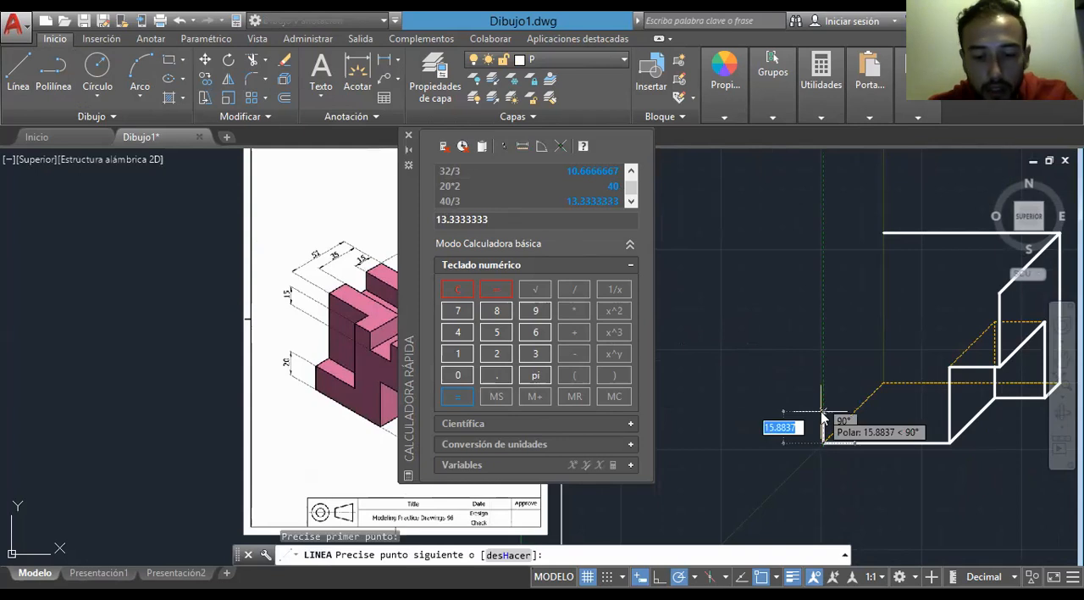
{"action": "type", "text": "13.33"}
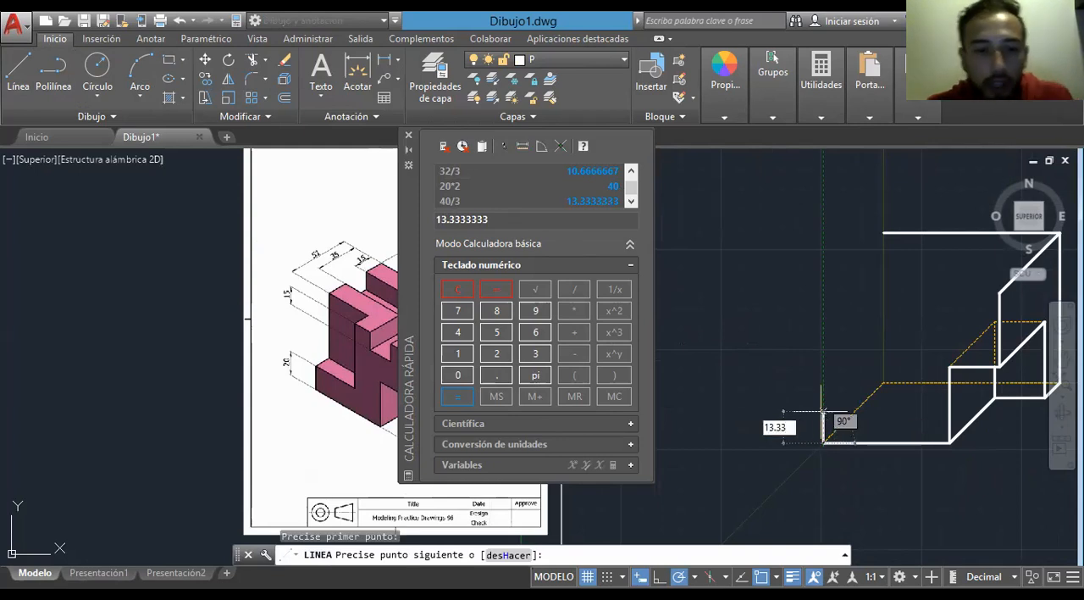
{"action": "key", "text": "Return"}
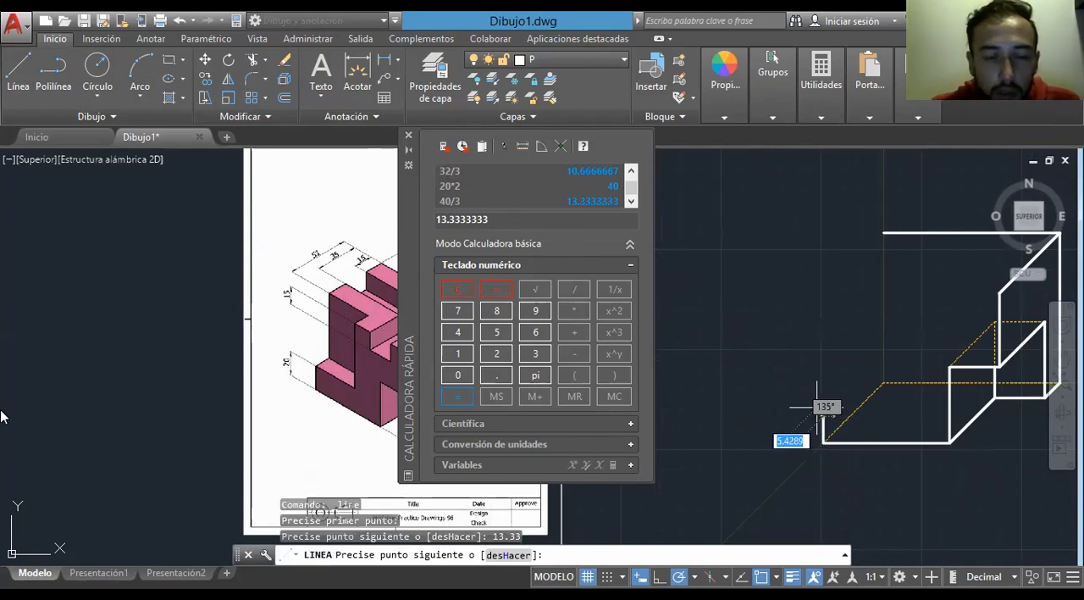
- Move the quick calculator clear of the reference drawing and check the part's dimensions
{"action": "left_click_drag", "start_coordinate": [413, 272], "coordinate": [61, 425]}
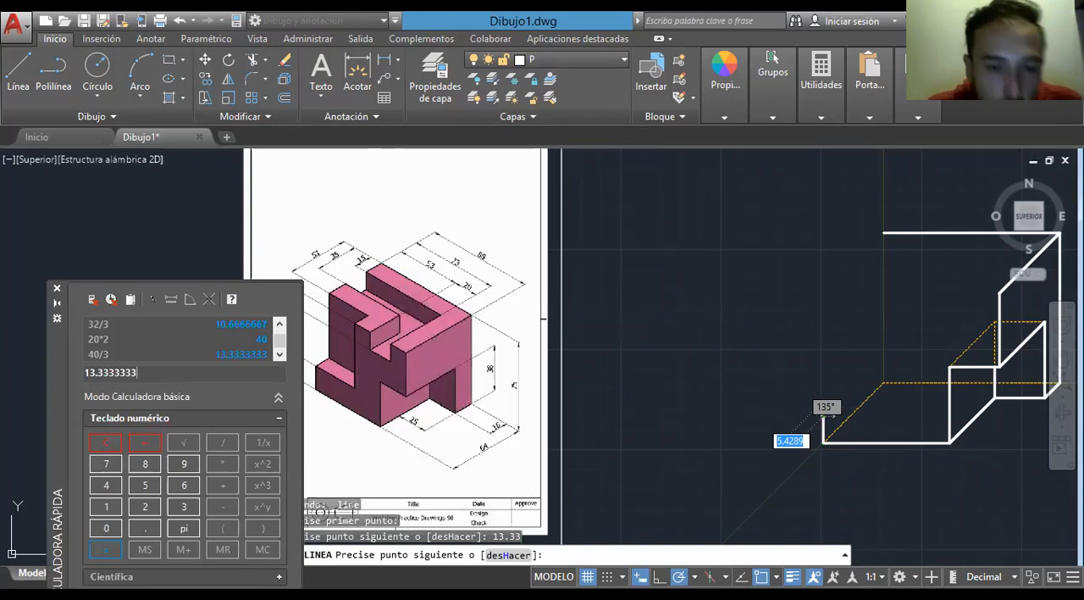
{"action": "middle_click_drag", "start_coordinate": [665, 382], "coordinate": [739, 386]}
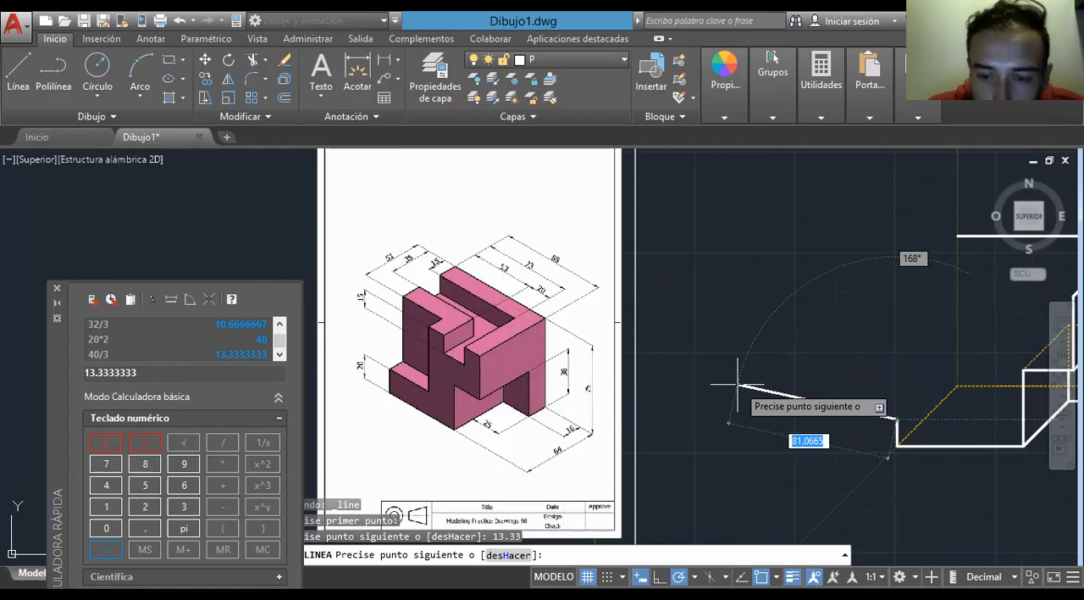
{"action": "middle_click_drag", "start_coordinate": [544, 459], "coordinate": [751, 500]}
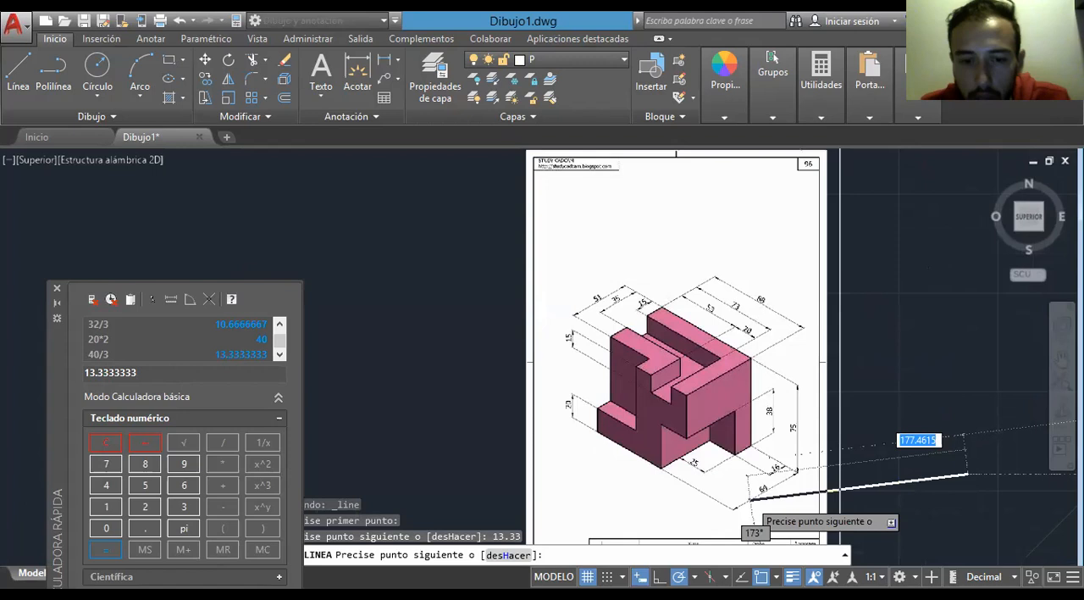
{"action": "scroll", "coordinate": [966, 472], "scroll_direction": "down", "scroll_amount": 3}
- End the line command and erase the 13.33-unit vertical line at the front left corner
{"action": "key", "text": "Escape"}
{"action": "scroll", "coordinate": [841, 421], "scroll_direction": "up", "scroll_amount": 7}
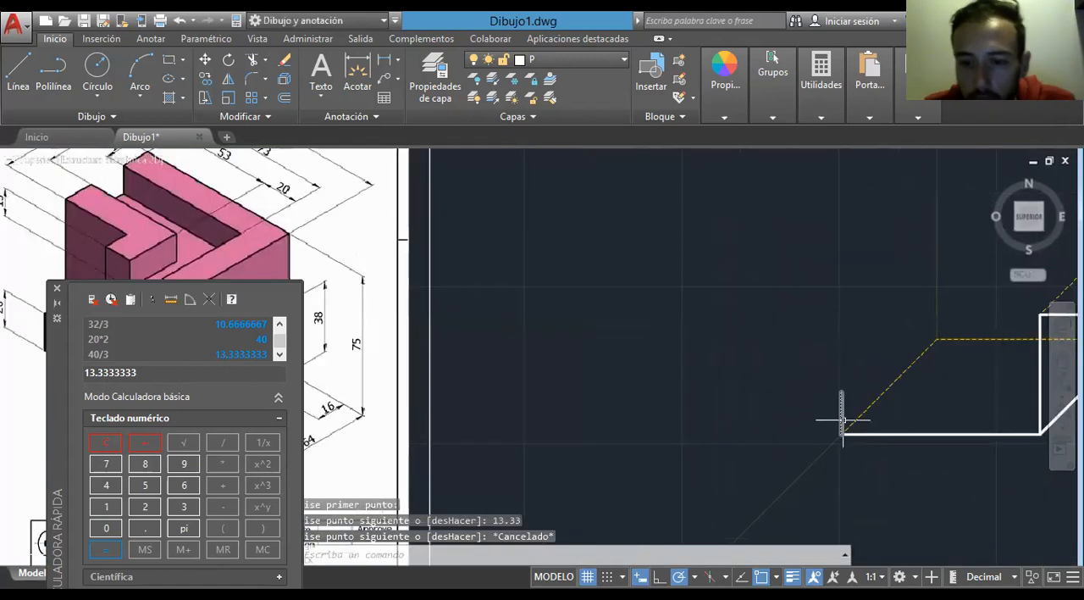
{"action": "key", "text": "Delete"}
{"action": "scroll", "coordinate": [754, 403], "scroll_direction": "down", "scroll_amount": 2}
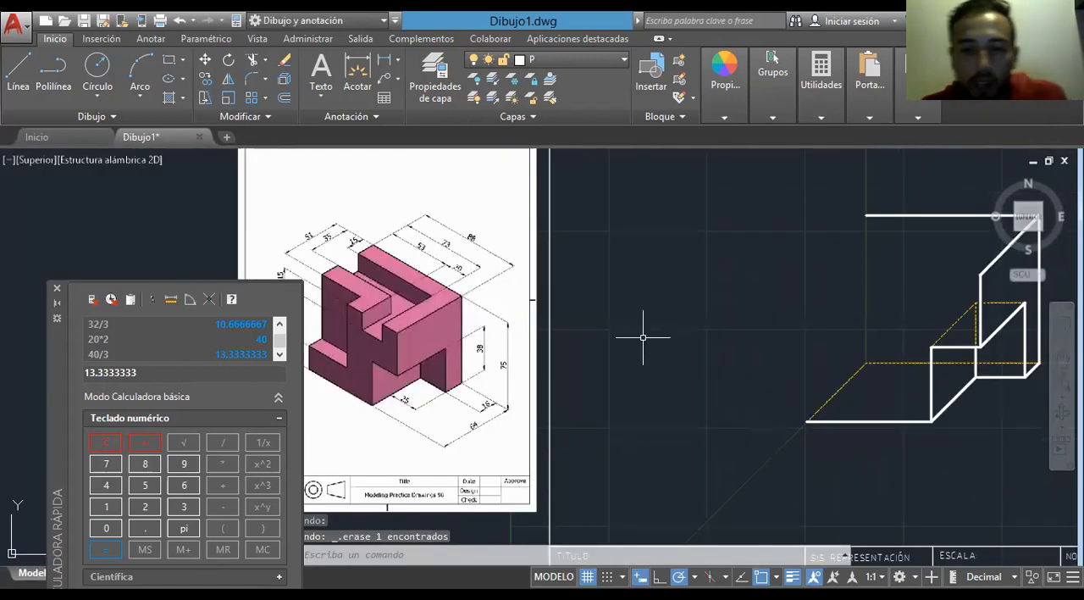
- Draw a vertical line 20 units up from the base outline's front left corner
{"action": "left_click", "coordinate": [19, 82]}
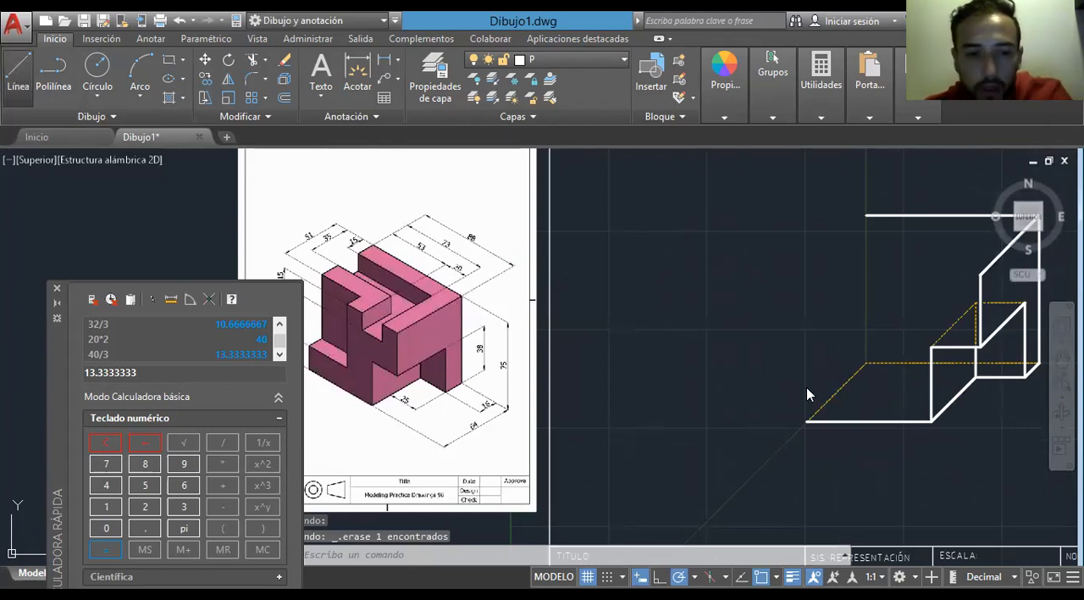
{"action": "left_click", "coordinate": [807, 421]}
{"action": "type", "text": "20"}
{"action": "key", "text": "Return"}
{"action": "key", "text": "Escape"}
- Calculate the lower step's depth as 64-51 and keep the calculator clear of the reference dimensions
{"action": "middle_click_drag", "start_coordinate": [590, 401], "coordinate": [694, 417]}
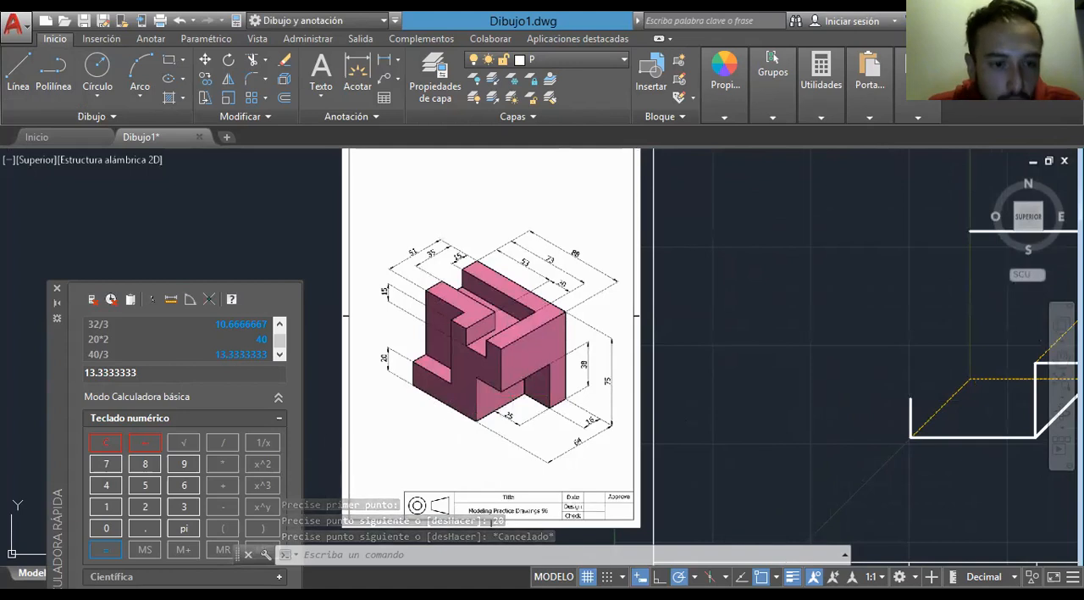
{"action": "left_click", "coordinate": [107, 445]}
{"action": "left_click", "coordinate": [183, 484]}
{"action": "left_click", "coordinate": [105, 485]}
{"action": "left_click", "coordinate": [222, 506]}
{"action": "left_click", "coordinate": [145, 485]}
{"action": "left_click", "coordinate": [105, 506]}
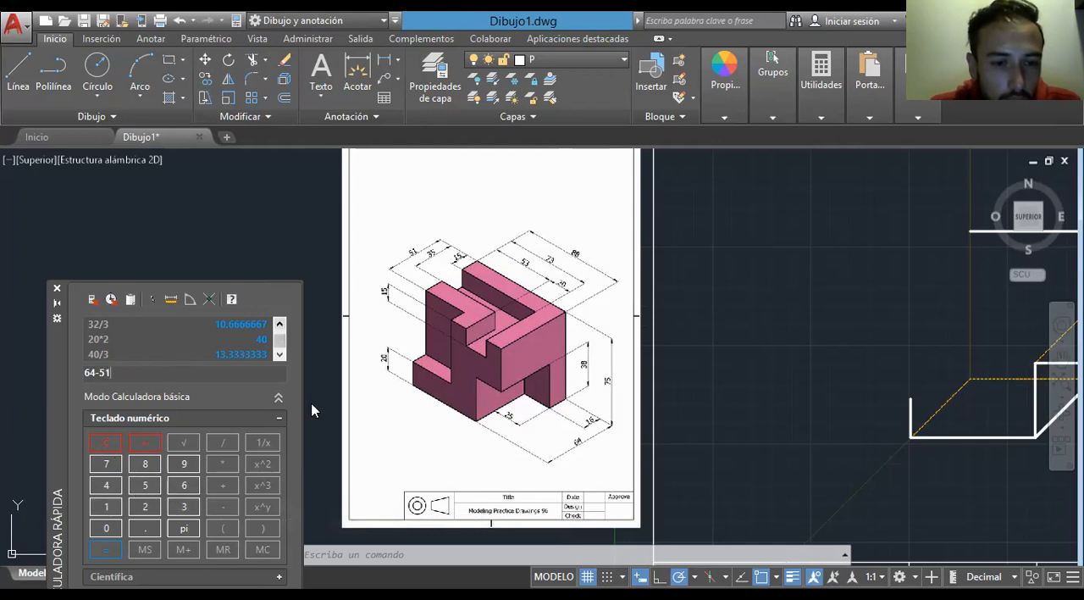
{"action": "middle_click_drag", "start_coordinate": [314, 407], "coordinate": [333, 280]}
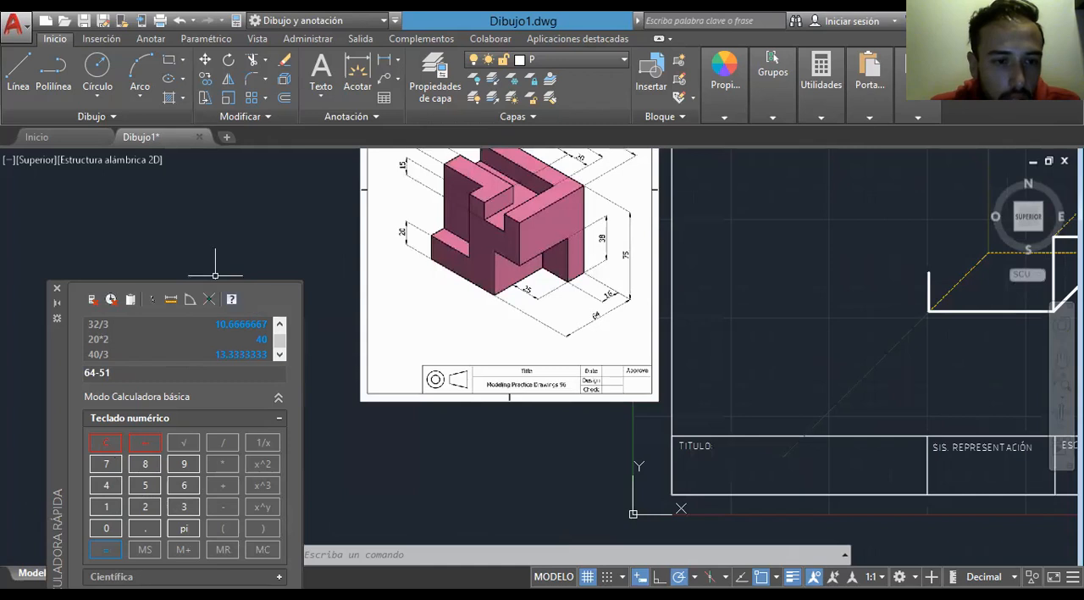
{"action": "left_click", "coordinate": [201, 449]}
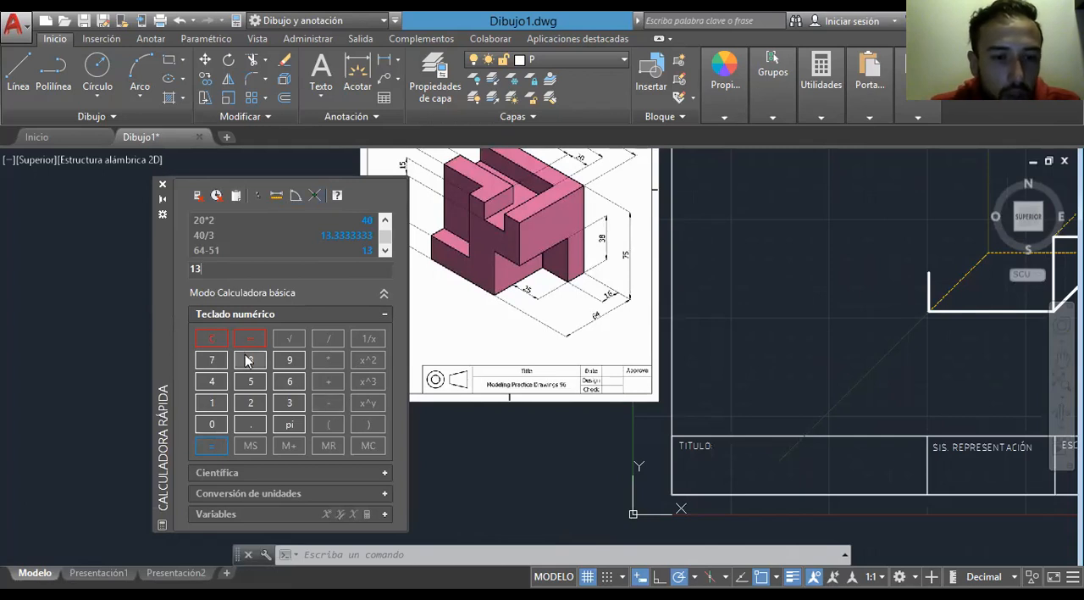
- Calculate 26/3 in the quick calculator to get the lower step's reduced depth
{"action": "left_click", "coordinate": [216, 339]}
{"action": "left_click", "coordinate": [250, 404]}
{"action": "left_click", "coordinate": [290, 381]}
{"action": "left_click", "coordinate": [328, 339]}
{"action": "left_click", "coordinate": [290, 405]}
{"action": "left_click", "coordinate": [213, 447]}
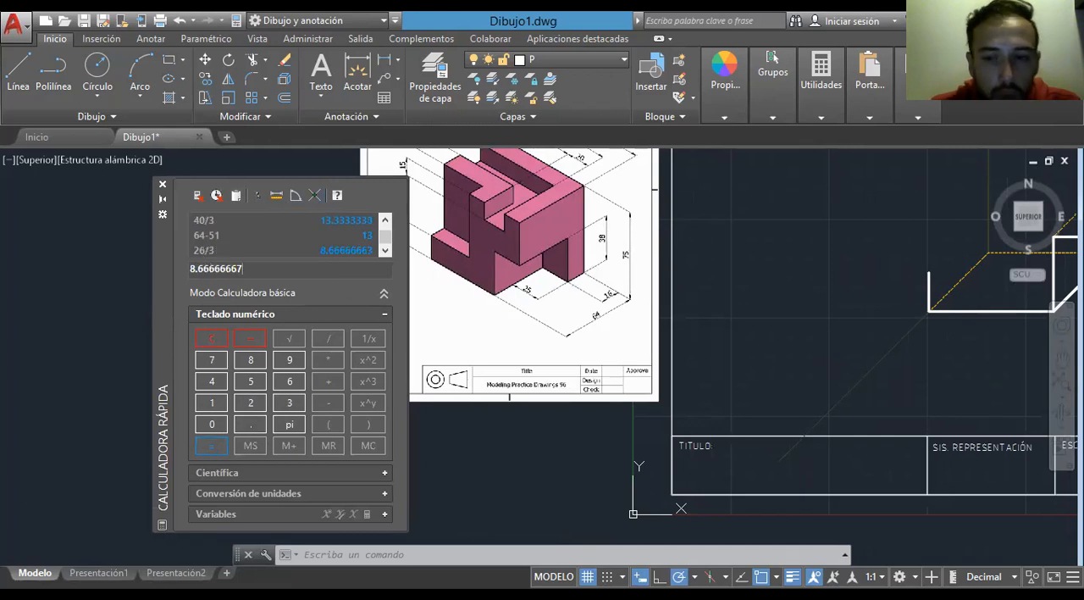
- Draw an 8.67-unit line at 45 degrees from the upper end of the 20-unit front left vertical
{"action": "left_click", "coordinate": [18, 72]}
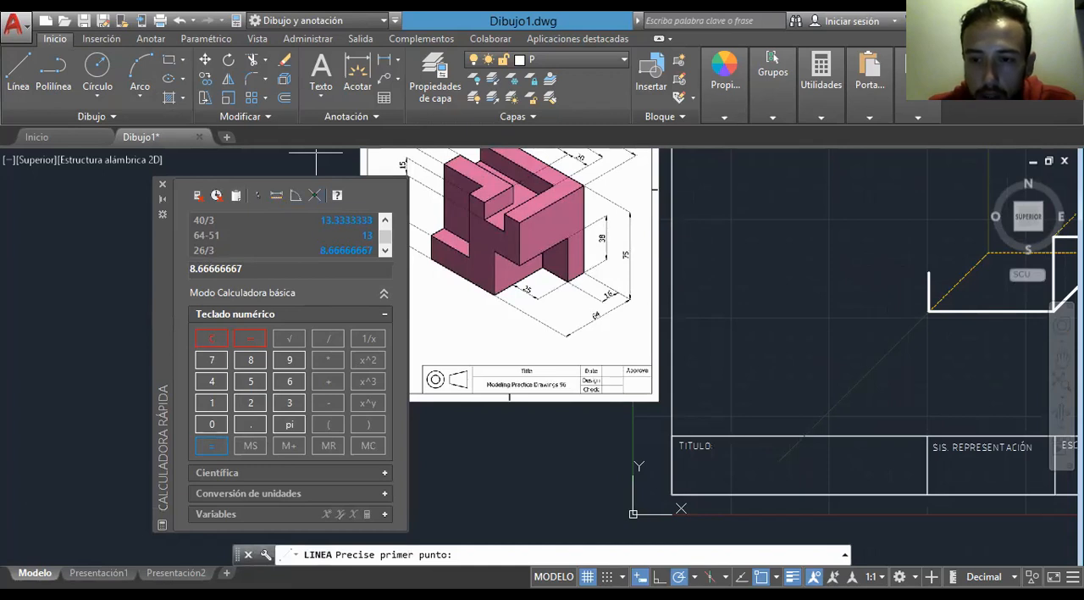
{"action": "left_click", "coordinate": [929, 272]}
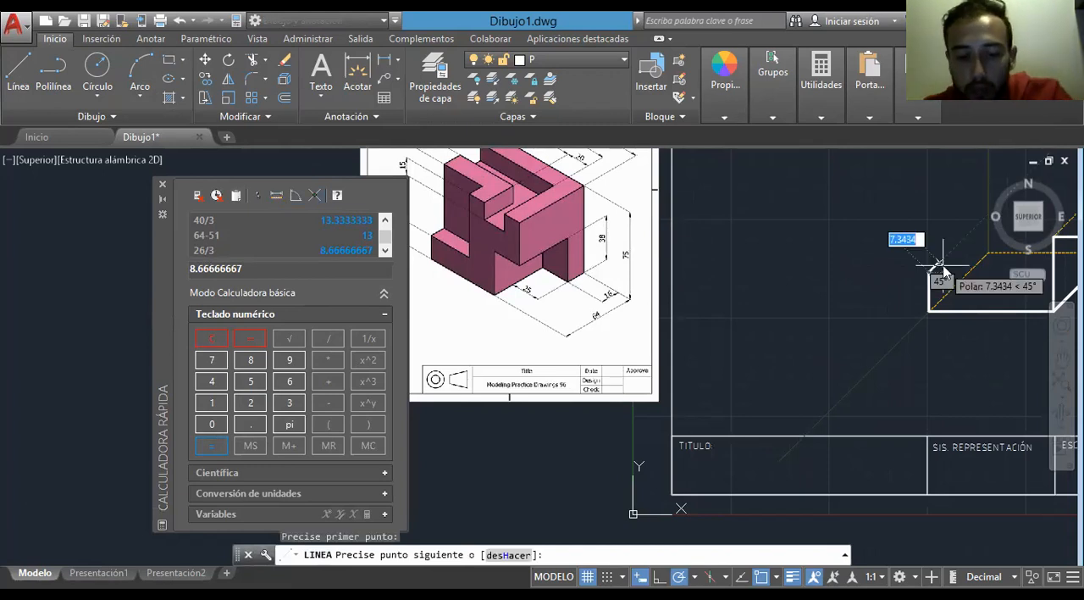
{"action": "type", "text": "8.67"}
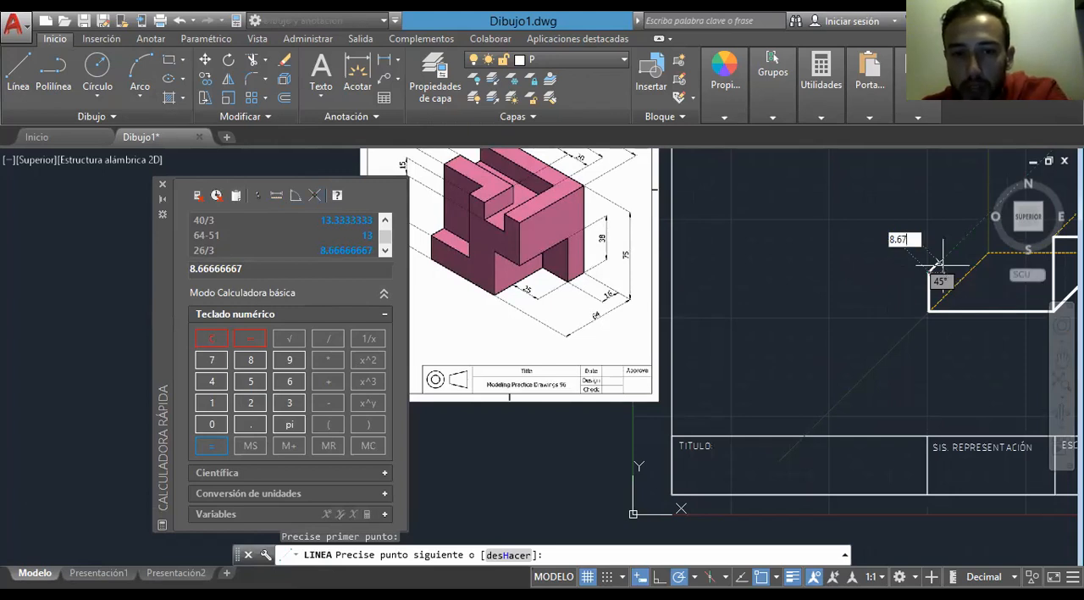
{"action": "key", "text": "Return"}
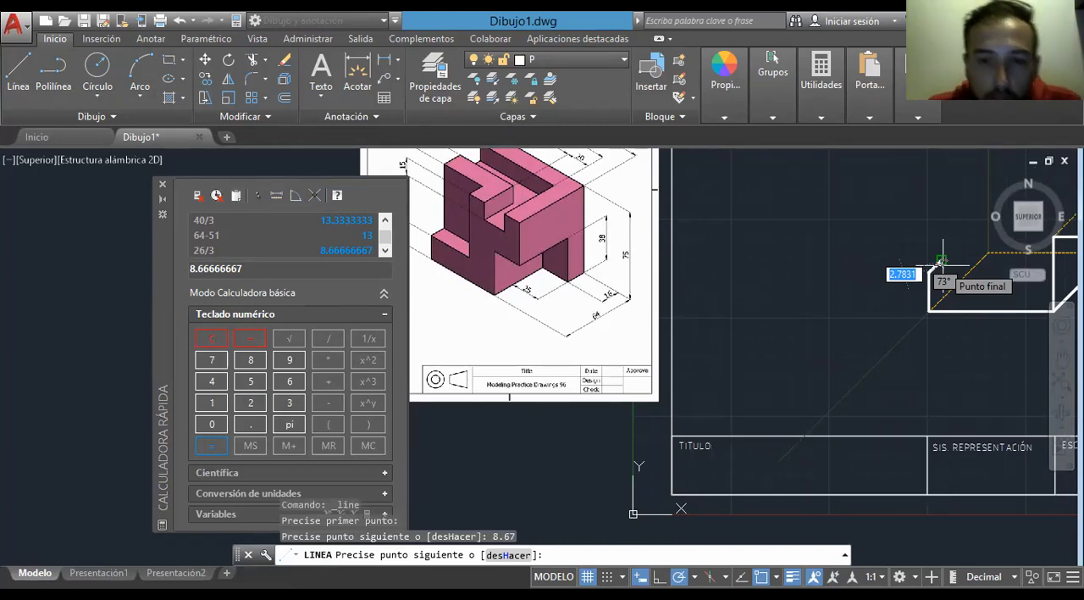
- Continue with a vertical line 55 units up from the end of the lower step's depth line and end the command
{"action": "middle_click_drag", "start_coordinate": [941, 261], "coordinate": [772, 378]}
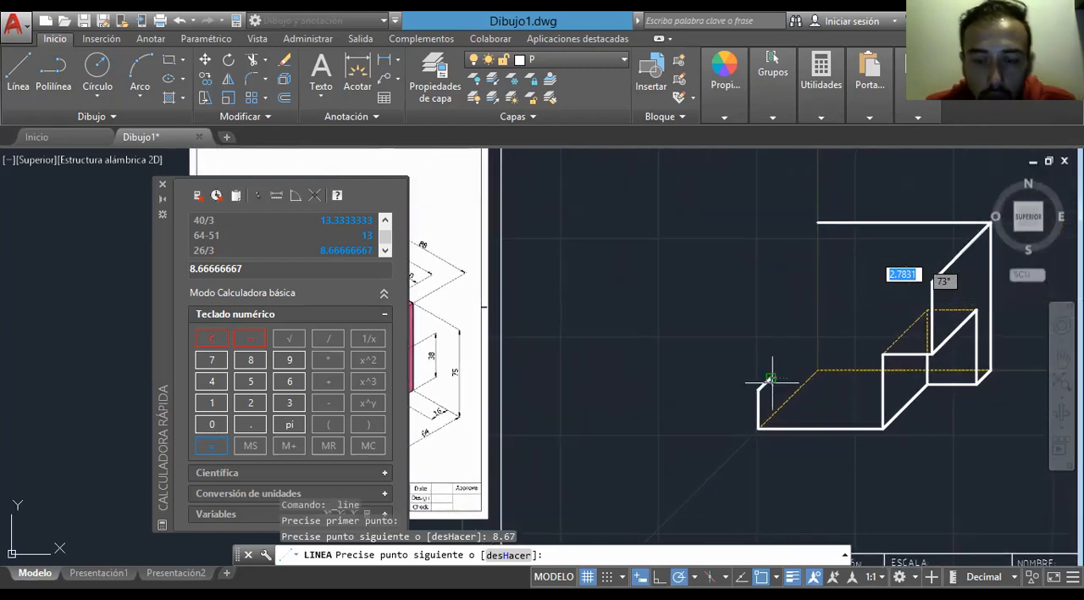
{"action": "type", "text": "55"}
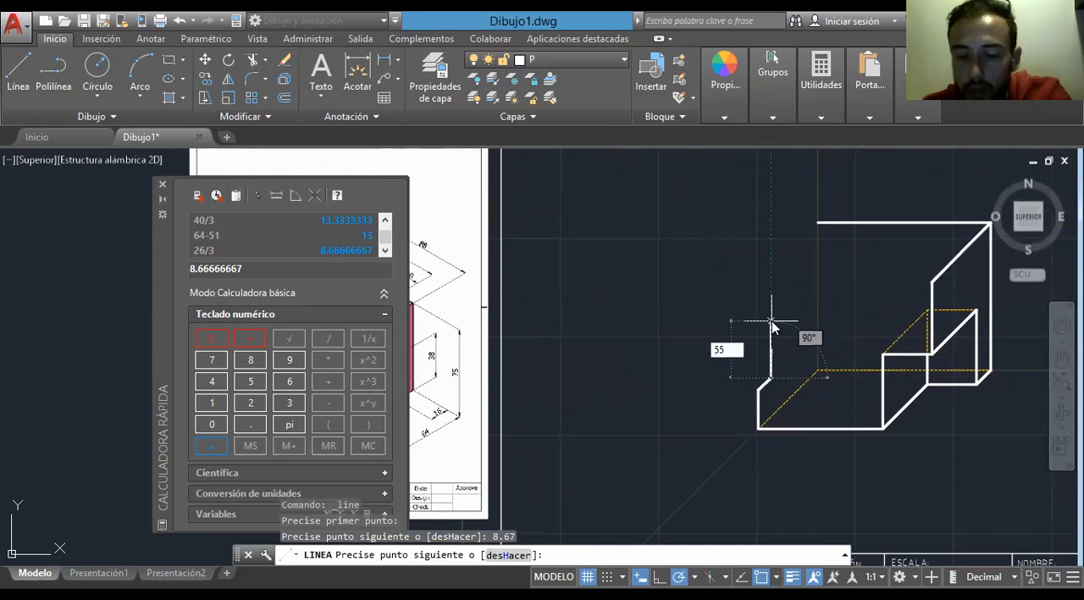
{"action": "key", "text": "Return"}
{"action": "middle_click_drag", "start_coordinate": [771, 320], "coordinate": [1000, 366]}
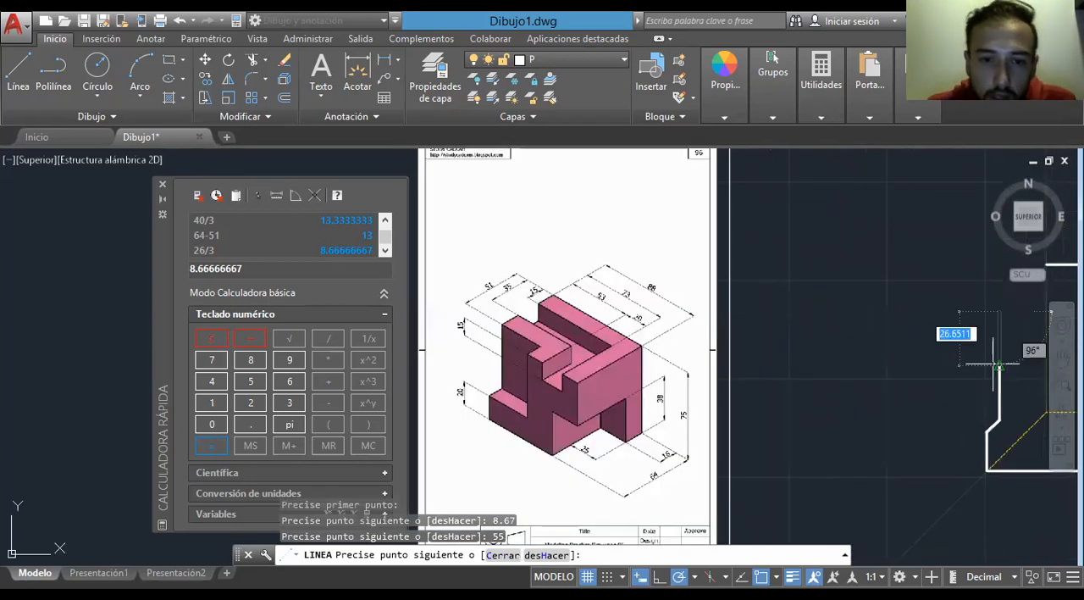
{"action": "middle_click_drag", "start_coordinate": [996, 362], "coordinate": [917, 339]}
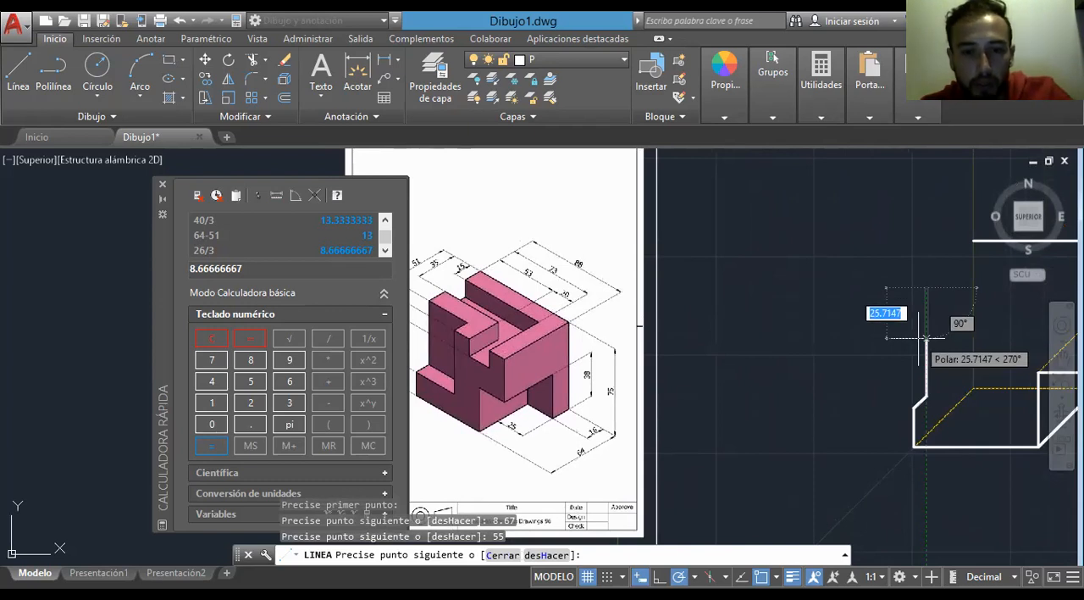
{"action": "left_click", "coordinate": [926, 337]}
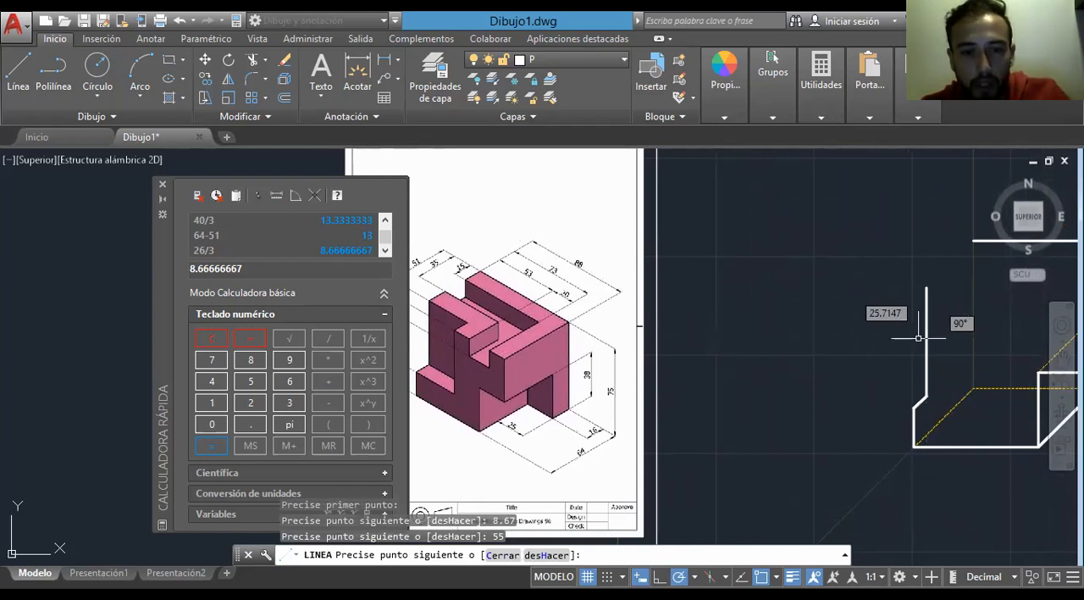
{"action": "key", "text": "Escape"}
- Check the upper depth dimensions in the reference and draw a 10.67-unit line at 45 degrees from the top of the 55-unit vertical
{"action": "scroll", "coordinate": [585, 322], "scroll_direction": "up", "scroll_amount": 3}
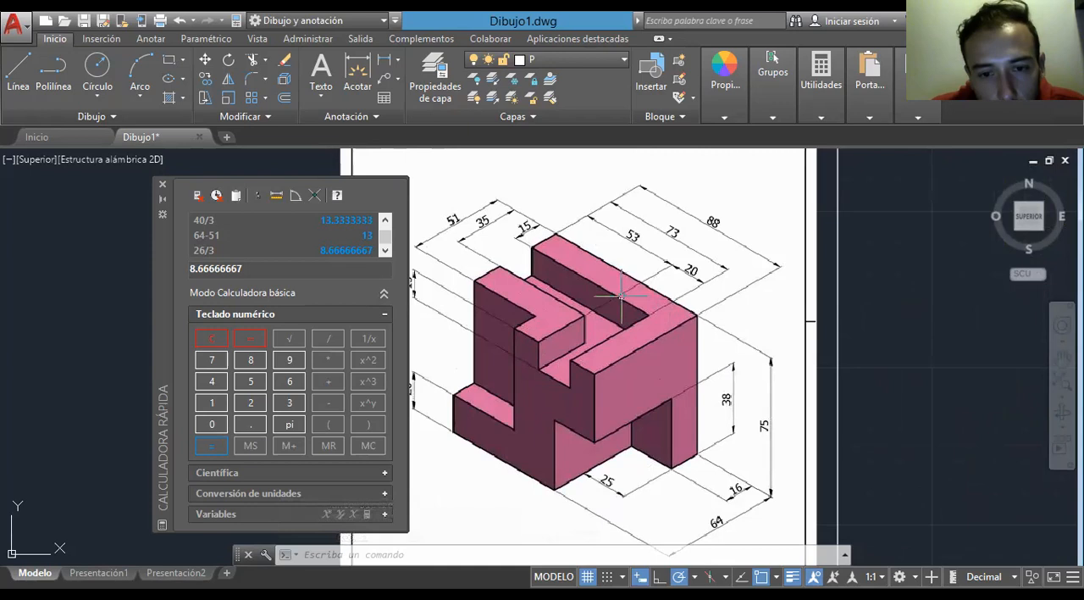
{"action": "middle_click_drag", "start_coordinate": [515, 391], "coordinate": [560, 394]}
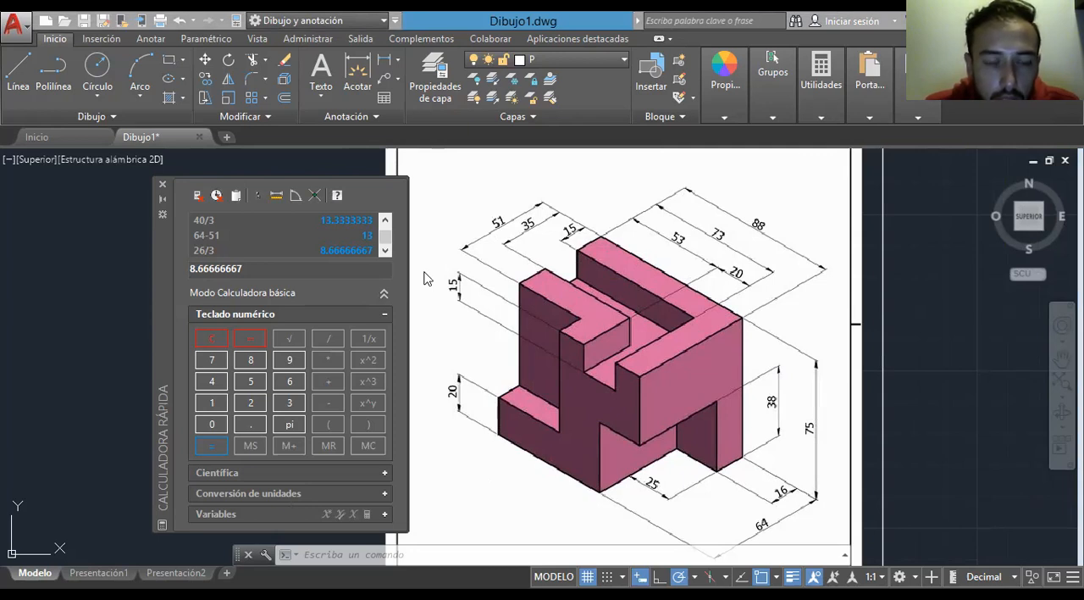
{"action": "scroll", "coordinate": [908, 380], "scroll_direction": "down", "scroll_amount": 5}
{"action": "mouse_move", "coordinate": [890, 377]}
{"action": "middle_mouse_down"}
{"action": "mouse_move", "coordinate": [676, 365]}
{"action": "mouse_move", "coordinate": [492, 401]}
{"action": "middle_mouse_up"}
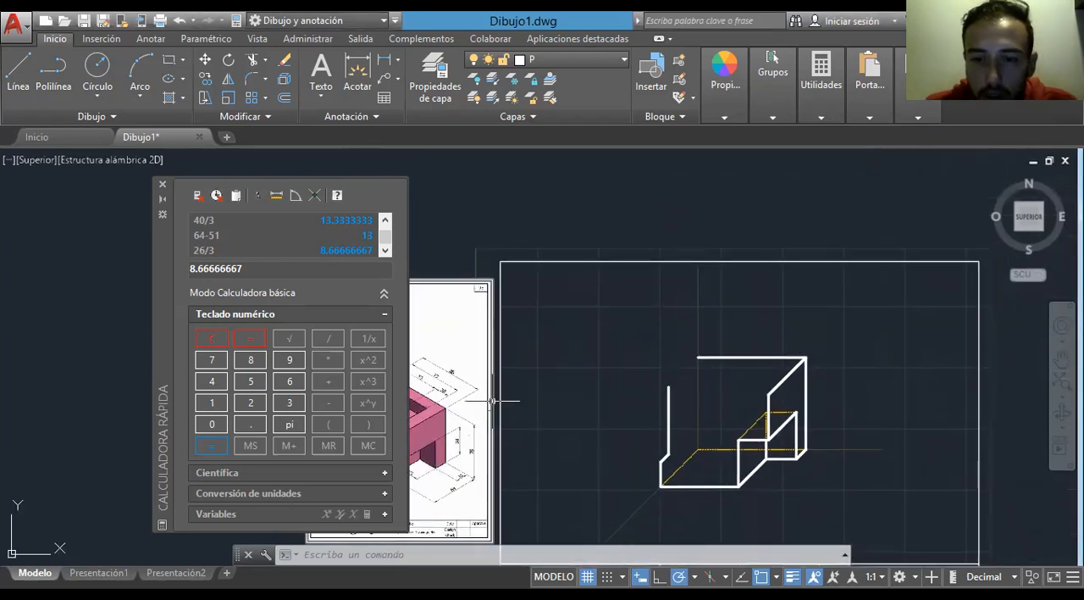
{"action": "left_click", "coordinate": [19, 72]}
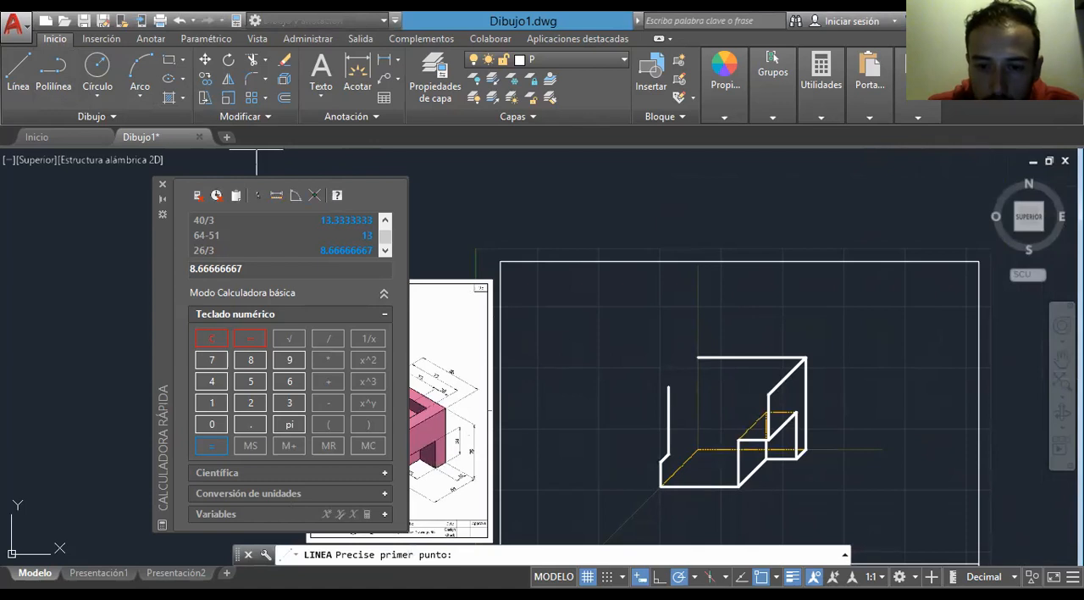
{"action": "scroll", "coordinate": [662, 418], "scroll_direction": "up", "scroll_amount": 2}
{"action": "left_click", "coordinate": [671, 375]}
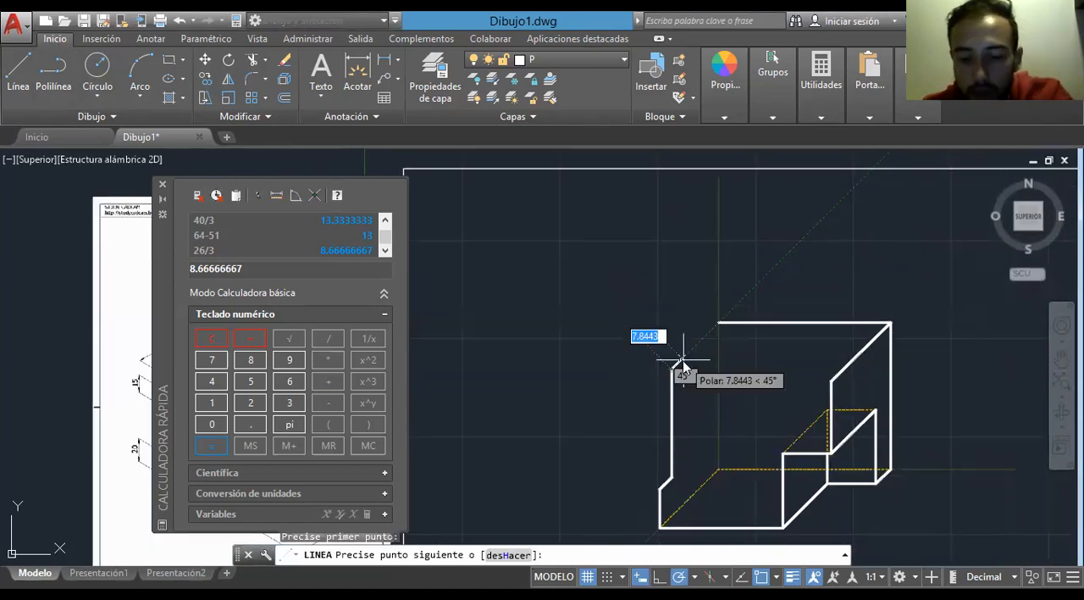
{"action": "type", "text": "10.67"}
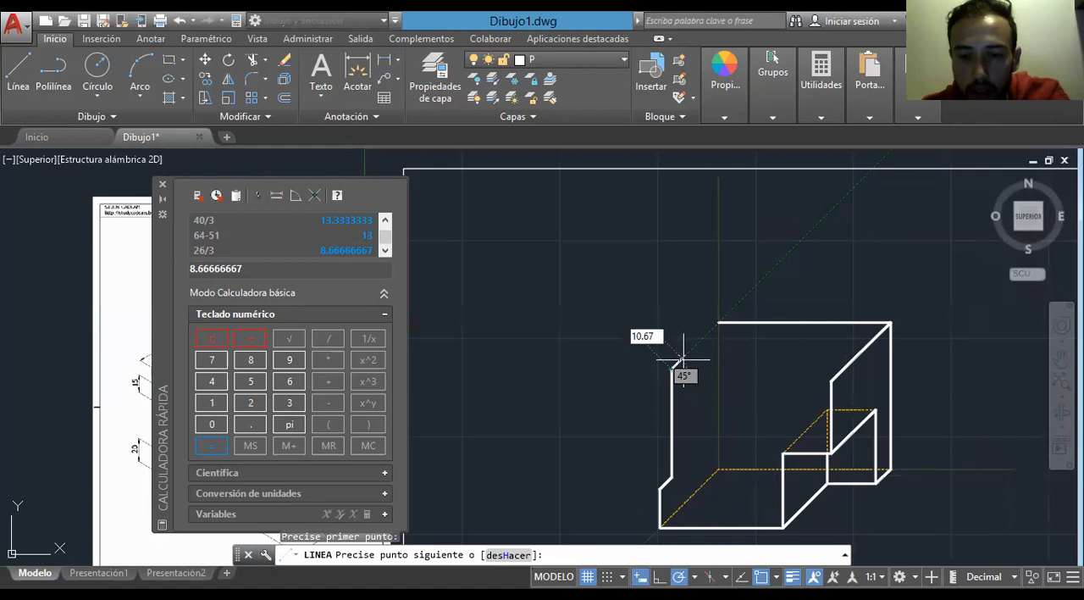
{"action": "key", "text": "Return"}
{"action": "middle_click_drag", "start_coordinate": [603, 393], "coordinate": [886, 355]}
{"action": "key", "text": "Escape"}
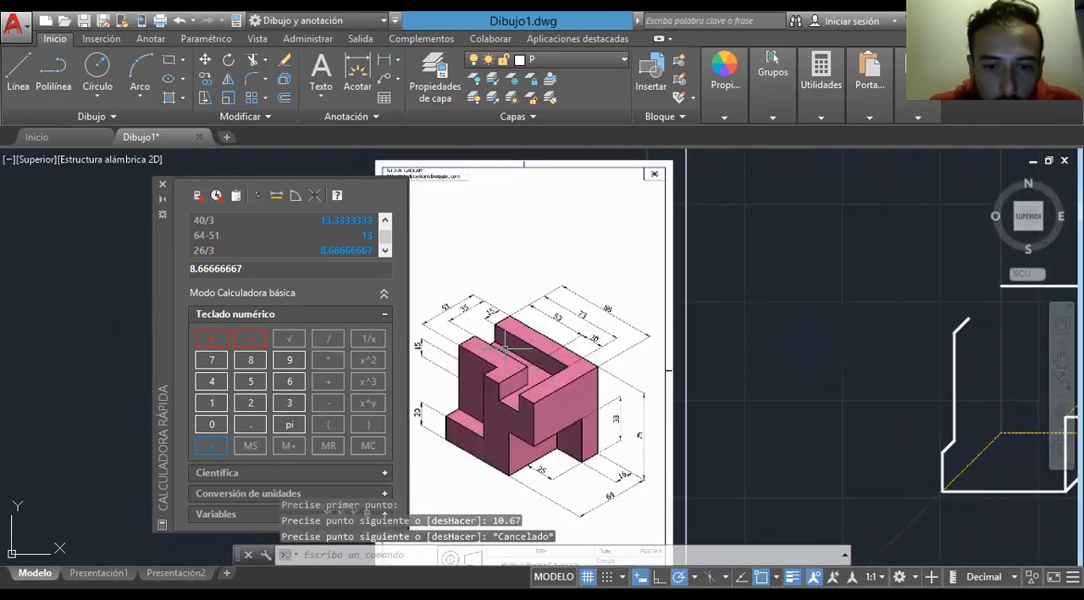
- Draw a vertical line 15 units down from the end of the 10.67-unit depth line as the notch's front side
{"action": "scroll", "coordinate": [473, 350], "scroll_direction": "up", "scroll_amount": 2}
{"action": "mouse_move", "coordinate": [462, 399]}
{"action": "middle_mouse_down"}
{"action": "mouse_move", "coordinate": [617, 404]}
{"action": "mouse_move", "coordinate": [338, 408]}
{"action": "middle_mouse_up"}
{"action": "scroll", "coordinate": [801, 438], "scroll_direction": "down", "scroll_amount": 2}
{"action": "middle_click_drag", "start_coordinate": [780, 439], "coordinate": [487, 439]}
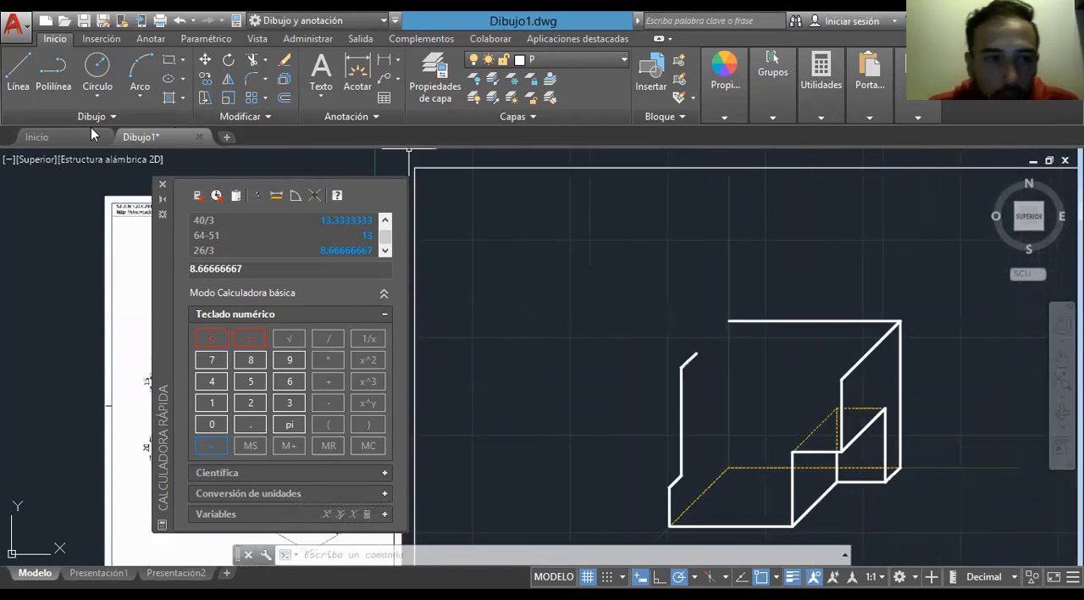
{"action": "left_click", "coordinate": [23, 72]}
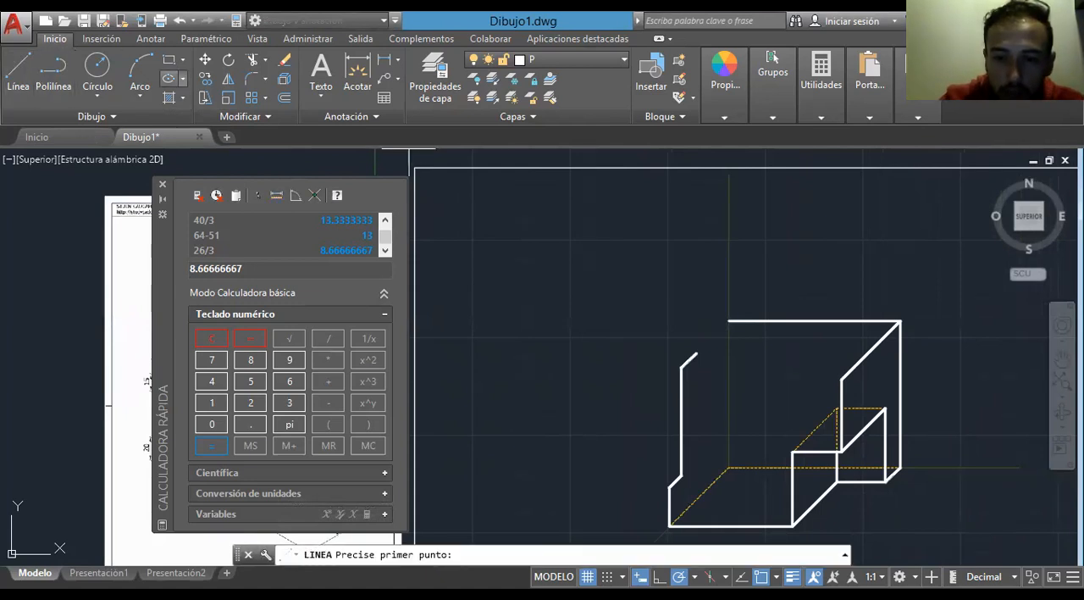
{"action": "left_click", "coordinate": [696, 354]}
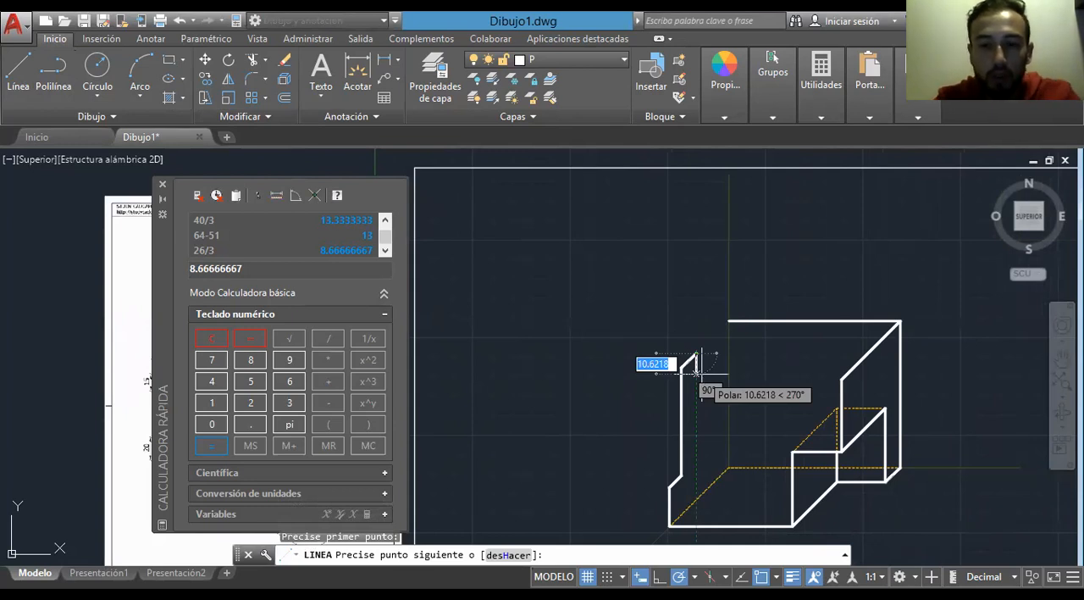
{"action": "type", "text": "15"}
{"action": "key", "text": "Return"}
{"action": "middle_click_drag", "start_coordinate": [697, 373], "coordinate": [856, 406]}
{"action": "key", "text": "Escape"}
- Clear the quick calculator's entry and get the calculator out of the way of the reference drawing
{"action": "scroll", "coordinate": [525, 393], "scroll_direction": "up", "scroll_amount": 5}
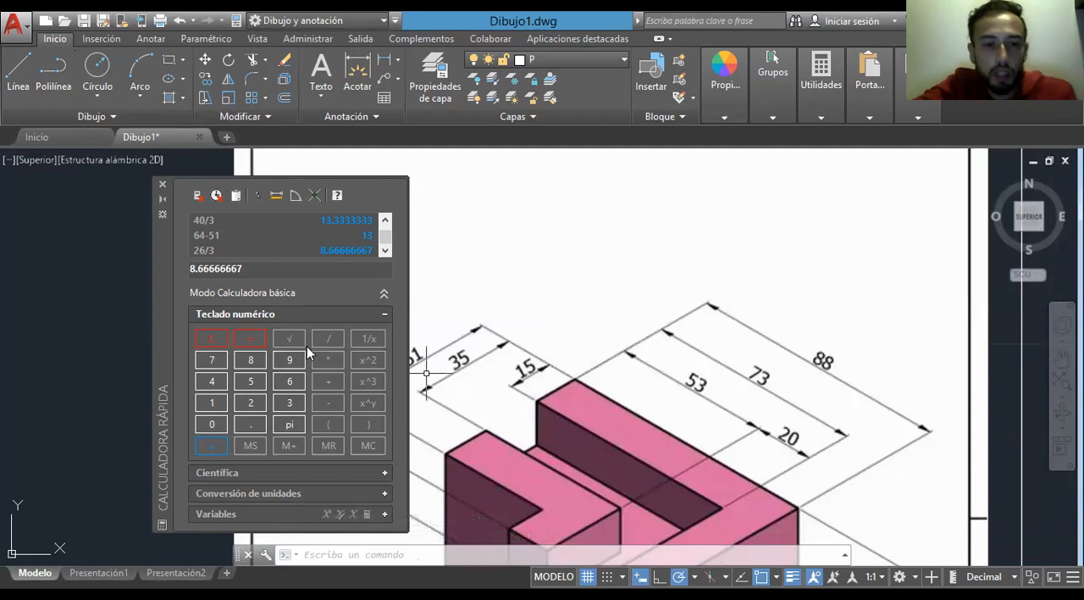
{"action": "left_click", "coordinate": [211, 340]}
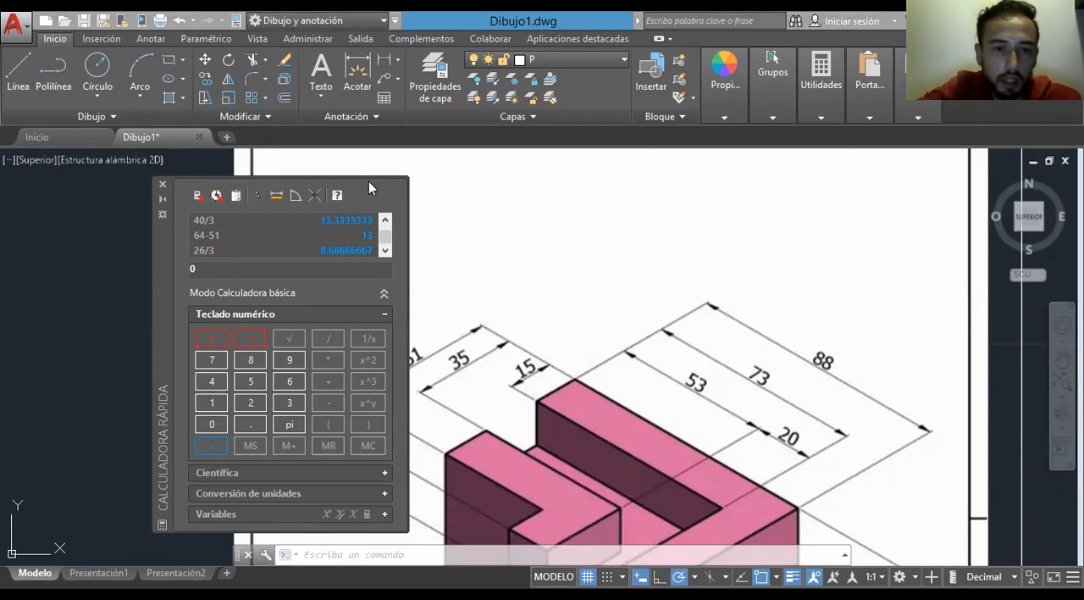
{"action": "left_click_drag", "start_coordinate": [292, 203], "coordinate": [297, 176]}
{"action": "left_click", "coordinate": [297, 174]}
- Draw the notch's floor as a 13.33-unit line at 45 degrees from the lower end of the 15-unit vertical
{"action": "mouse_move", "coordinate": [508, 394]}
{"action": "middle_mouse_down"}
{"action": "mouse_move", "coordinate": [540, 323]}
{"action": "mouse_move", "coordinate": [549, 334]}
{"action": "middle_mouse_up"}
{"action": "scroll", "coordinate": [549, 335], "scroll_direction": "down", "scroll_amount": 4}
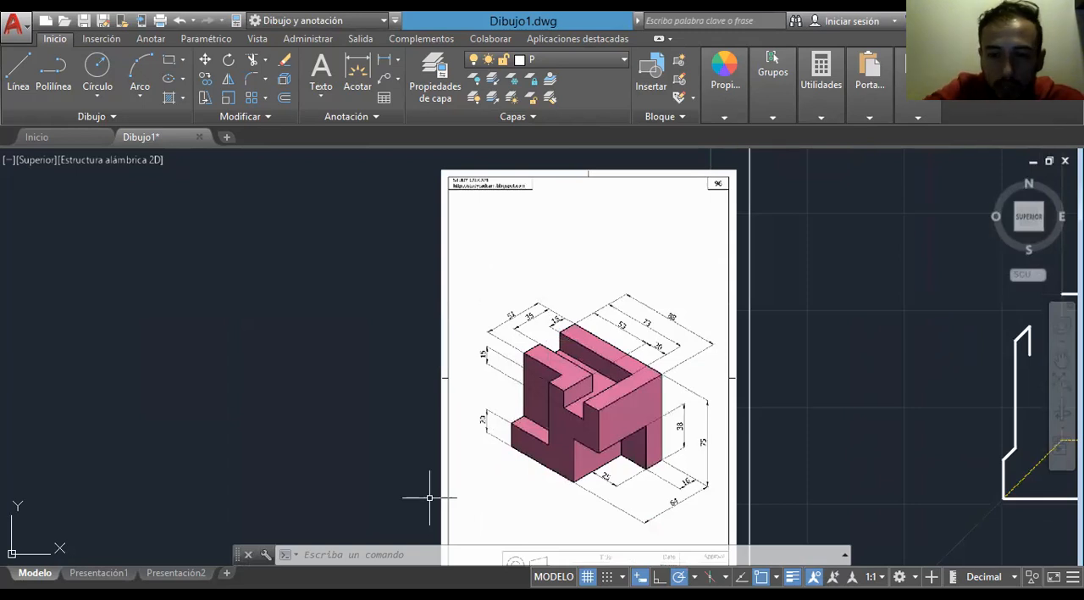
{"action": "middle_click_drag", "start_coordinate": [547, 178], "coordinate": [210, 232]}
{"action": "left_click", "coordinate": [22, 57]}
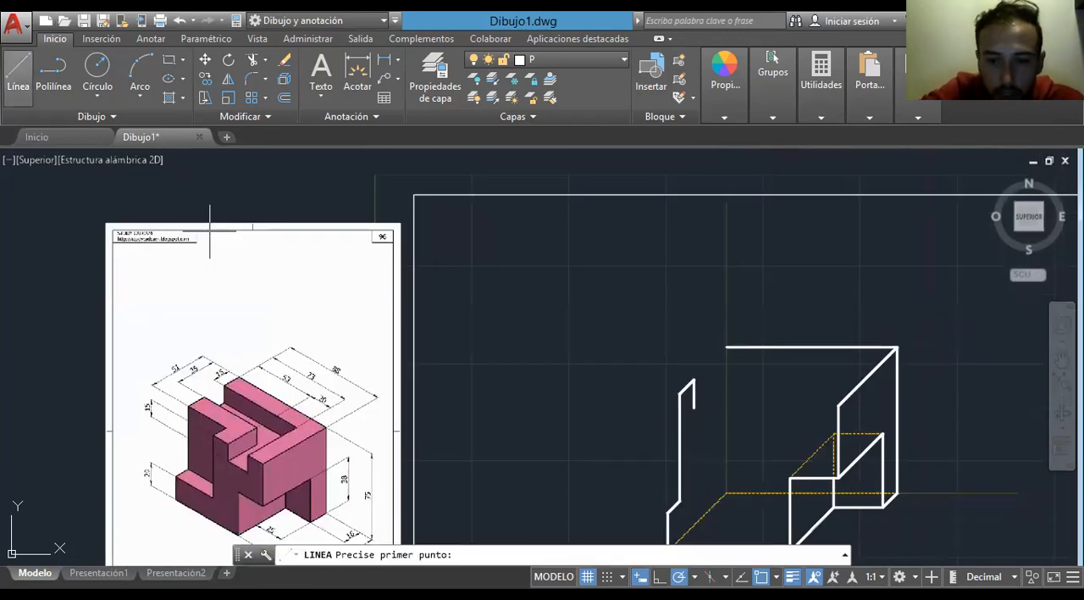
{"action": "left_click", "coordinate": [695, 407]}
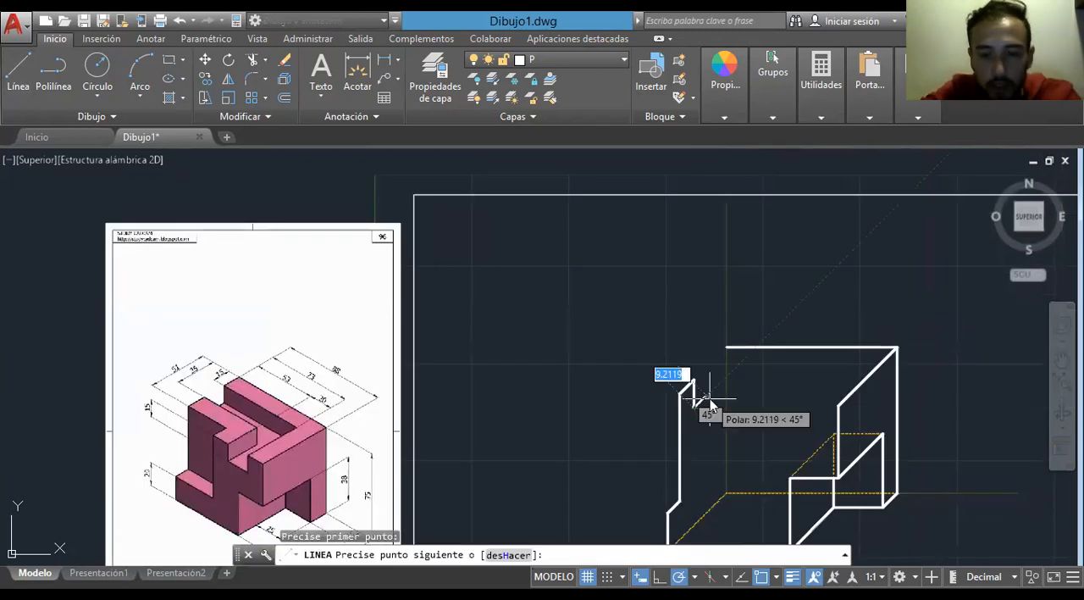
{"action": "type", "text": "13.33"}
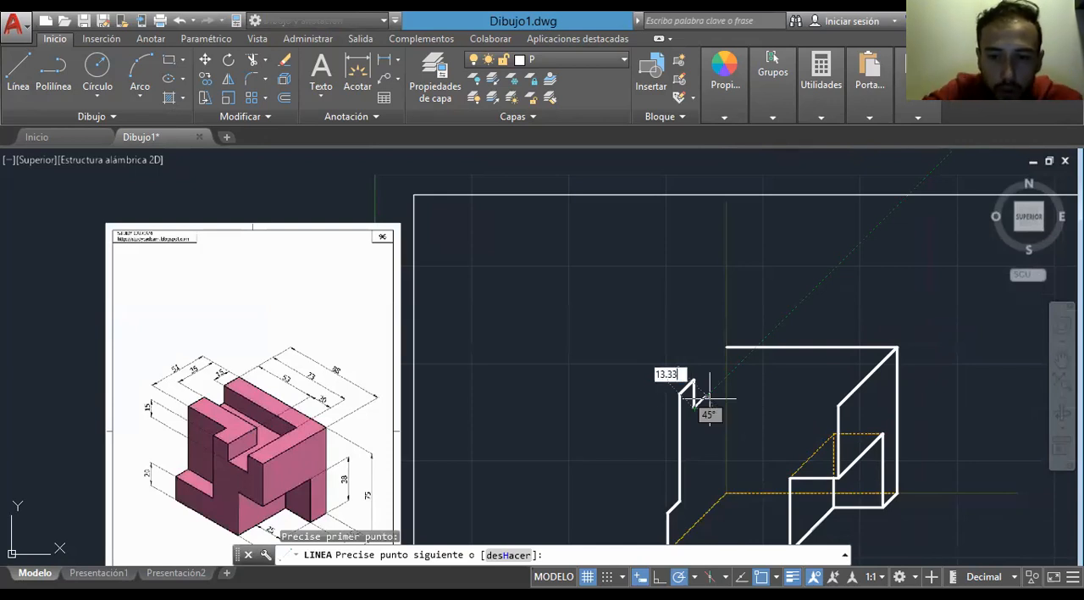
{"action": "key", "text": "Return"}
- Continue the line 15 units straight up and join it to the left end of the upper back edge
{"action": "type", "text": "15"}
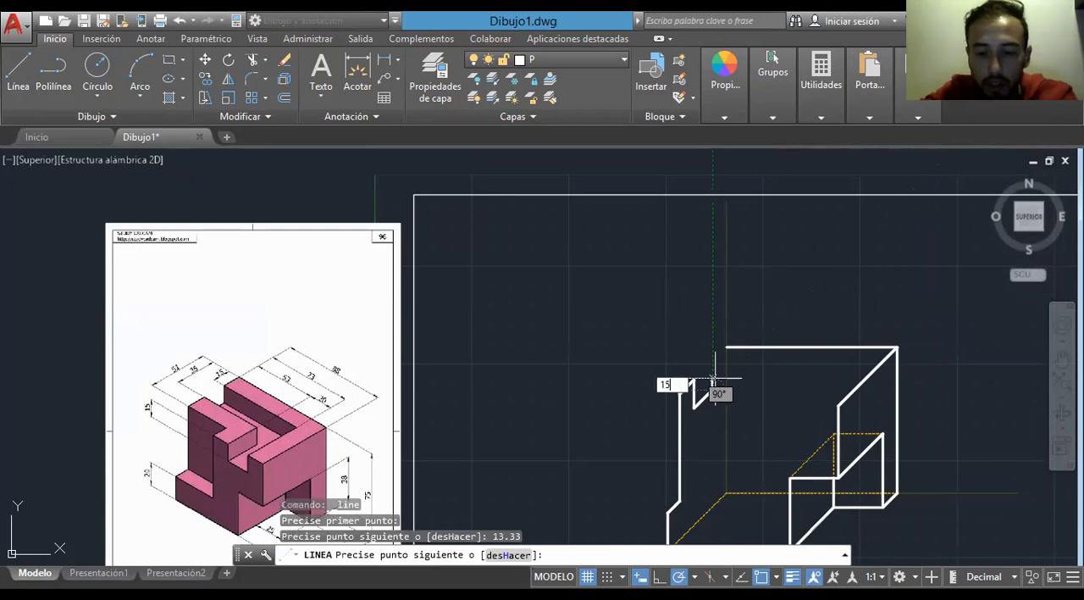
{"action": "key", "text": "Return"}
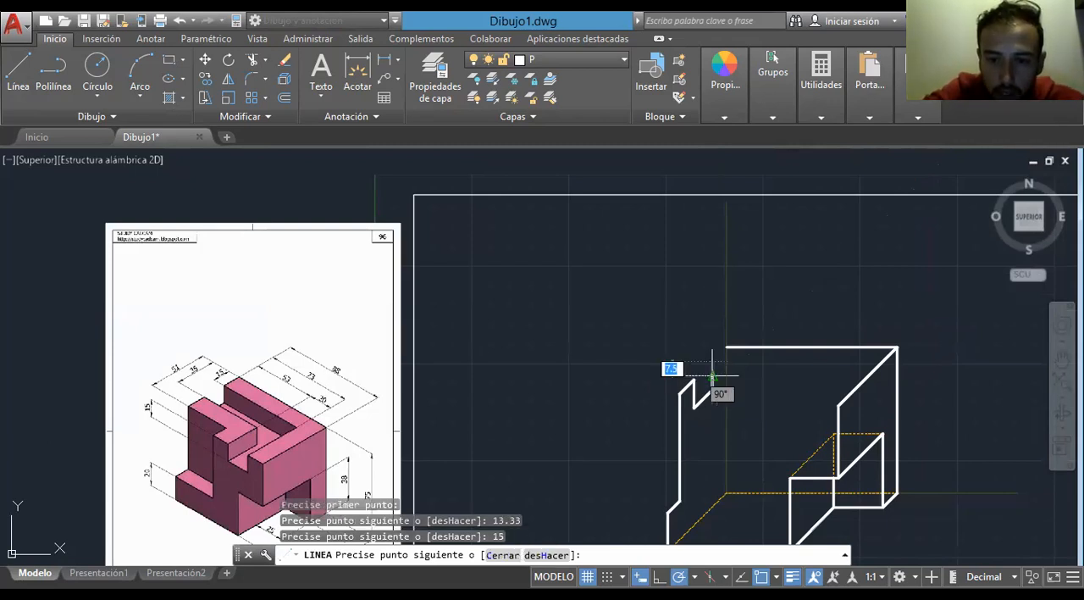
{"action": "left_click", "coordinate": [726, 347]}
{"action": "key", "text": "Escape"}
- Compare with the reference and draw a 38-unit horizontal line to the right from the lower step's rear left corner
{"action": "scroll", "coordinate": [730, 352], "scroll_direction": "up", "scroll_amount": 2}
{"action": "scroll", "coordinate": [683, 314], "scroll_direction": "up", "scroll_amount": 3}
{"action": "scroll", "coordinate": [678, 327], "scroll_direction": "down", "scroll_amount": 6}
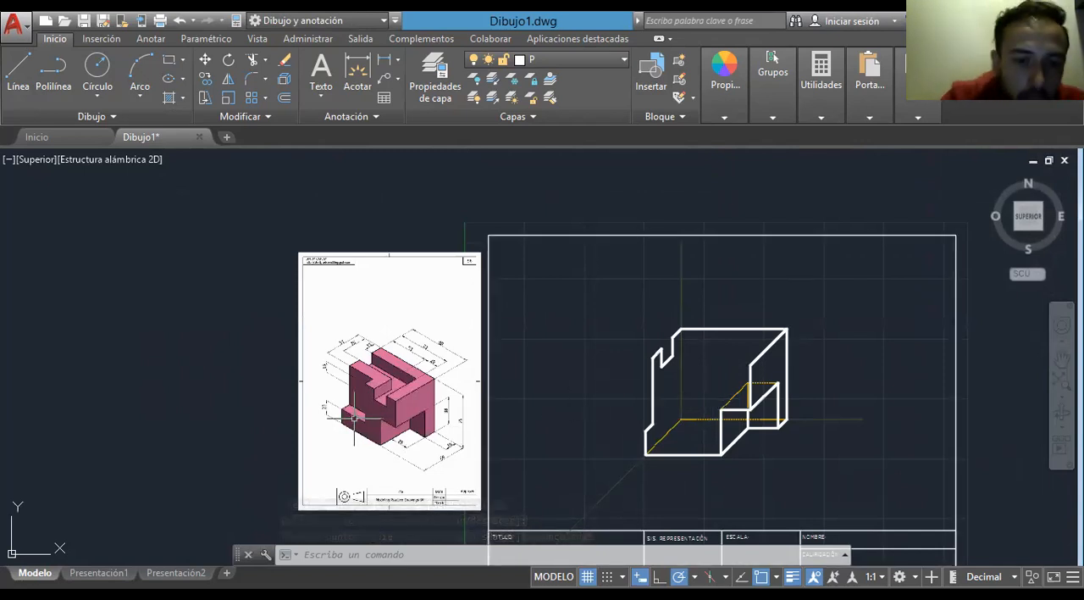
{"action": "scroll", "coordinate": [347, 424], "scroll_direction": "up", "scroll_amount": 4}
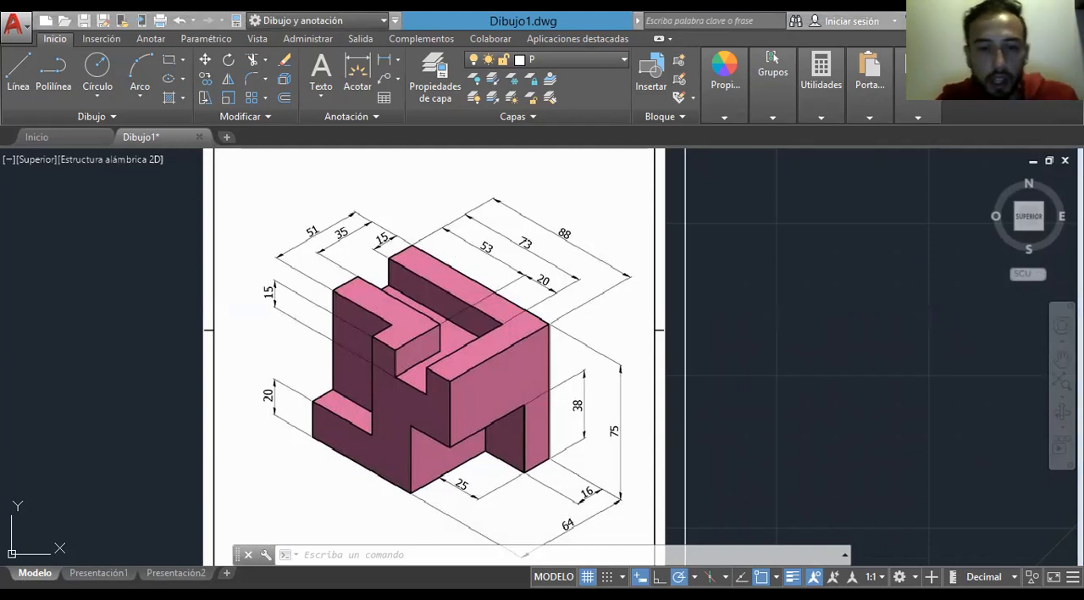
{"action": "middle_click_drag", "start_coordinate": [771, 442], "coordinate": [534, 353]}
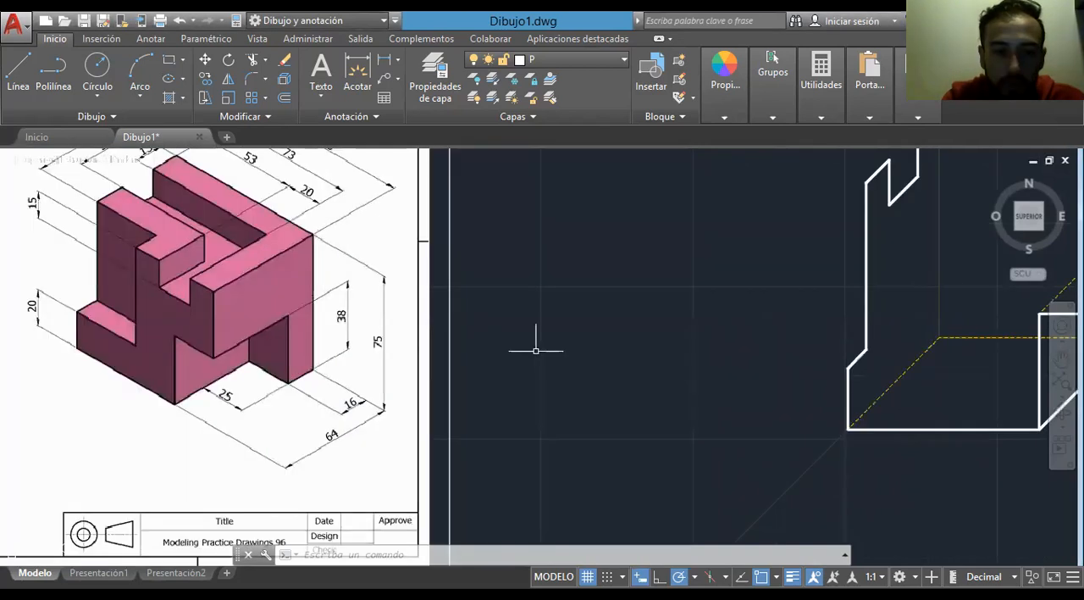
{"action": "scroll", "coordinate": [602, 354], "scroll_direction": "down", "scroll_amount": 2}
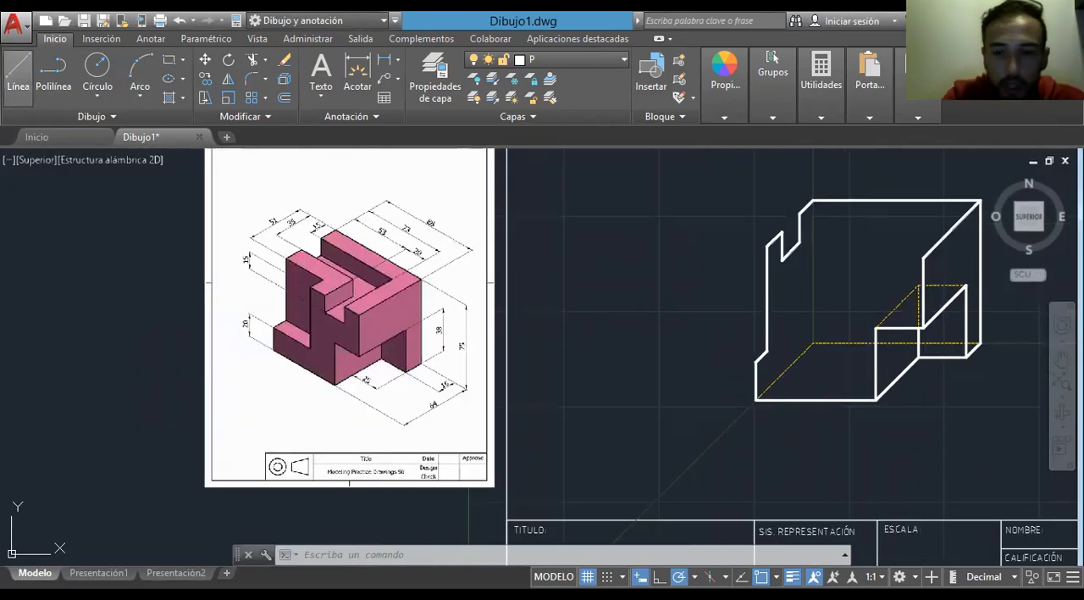
{"action": "left_click", "coordinate": [18, 74]}
{"action": "left_click", "coordinate": [768, 350]}
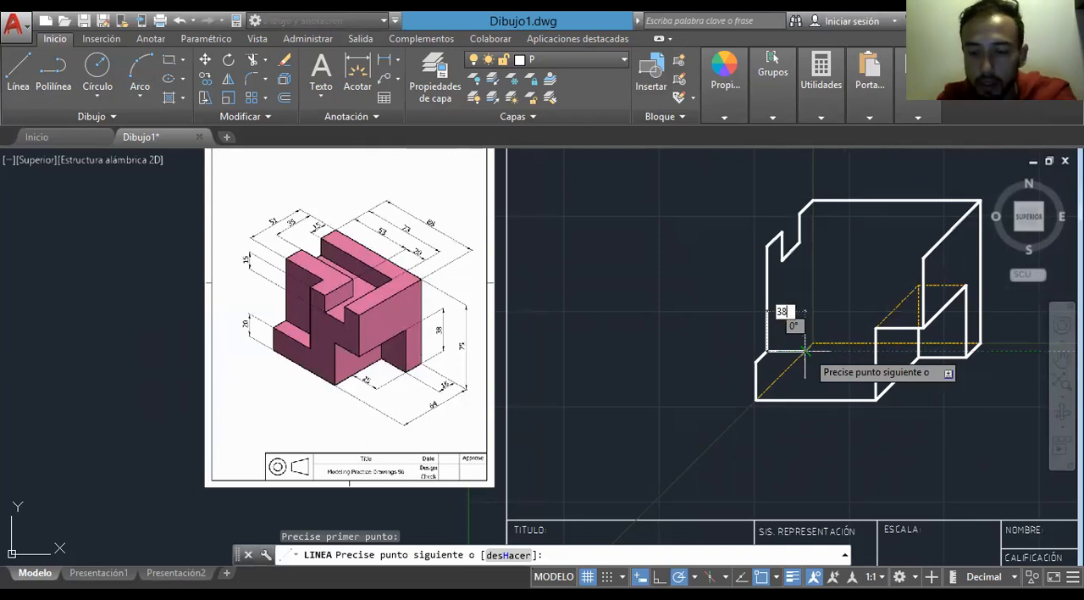
{"action": "key", "text": "Return"}
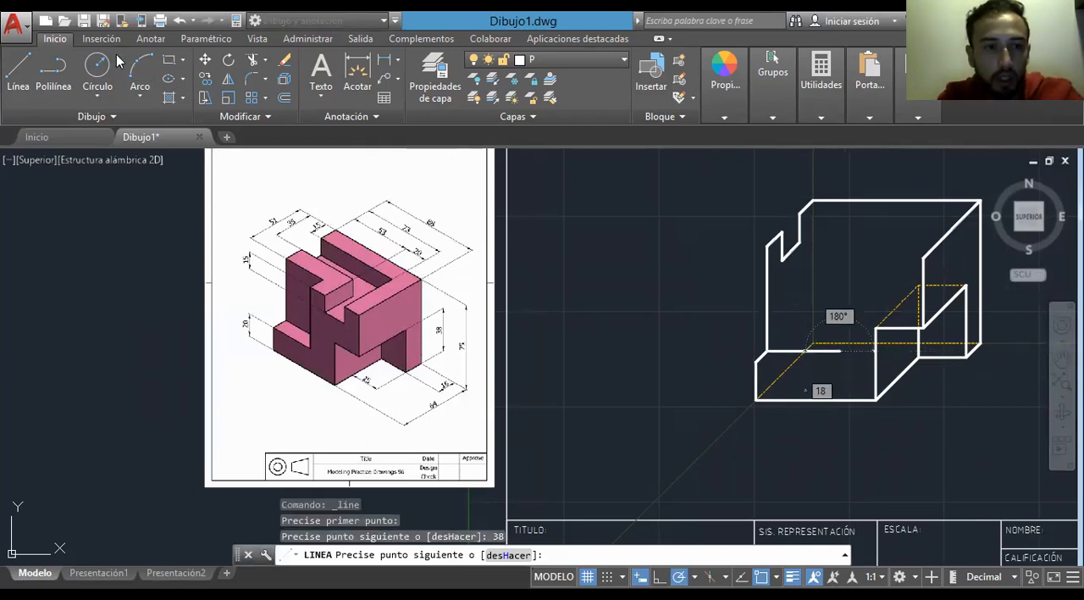
{"action": "key", "text": "Escape"}
- Draw a 38-unit horizontal line from the left upright's upper end and drop it vertically onto the end of the lower 38-unit line
{"action": "left_click", "coordinate": [17, 67]}
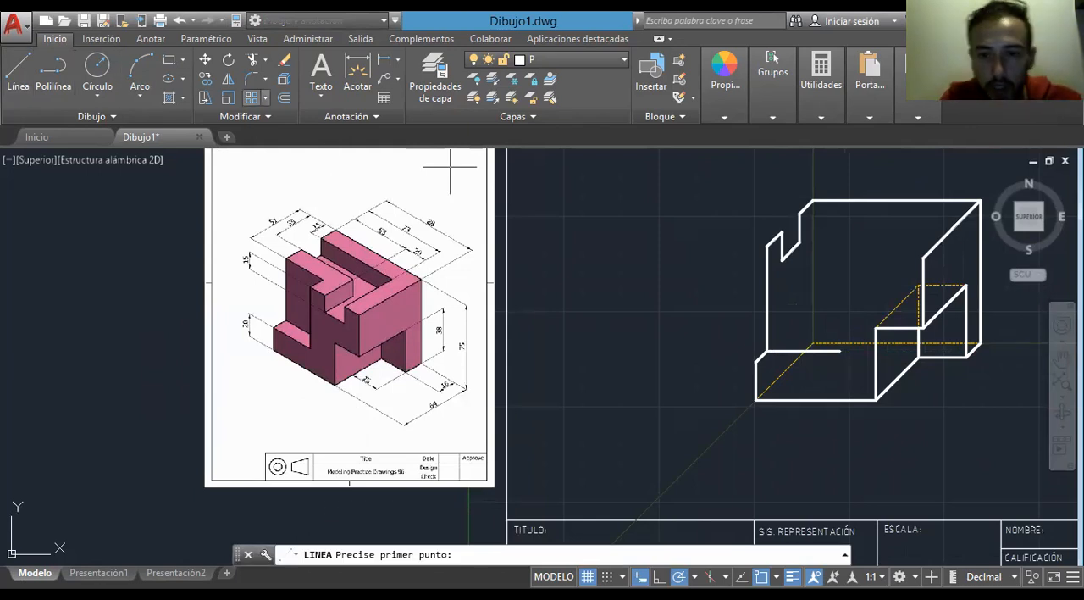
{"action": "left_click", "coordinate": [827, 245]}
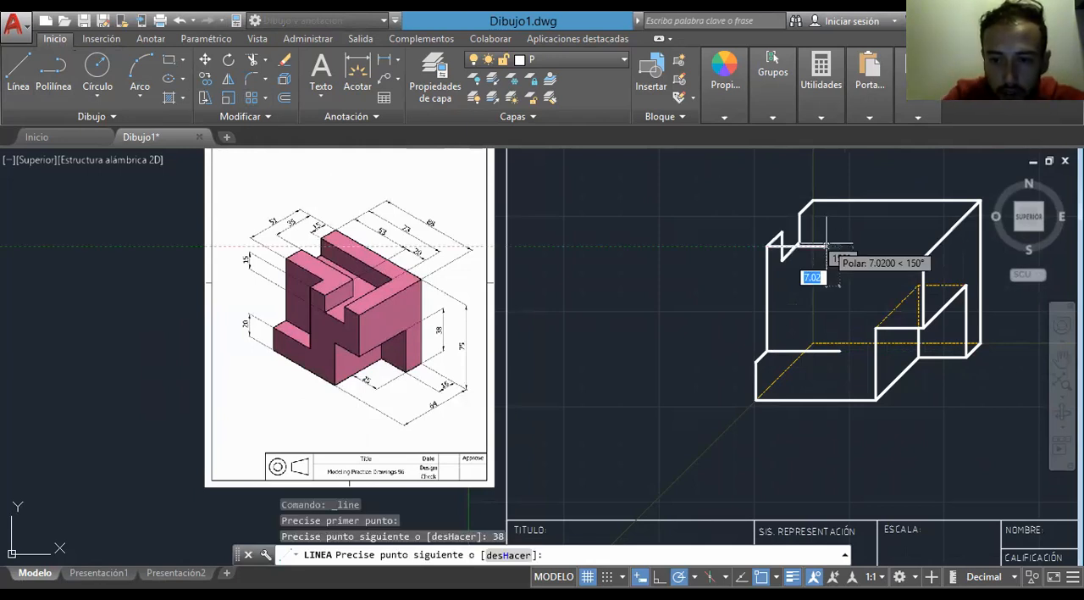
{"action": "left_click", "coordinate": [841, 350]}
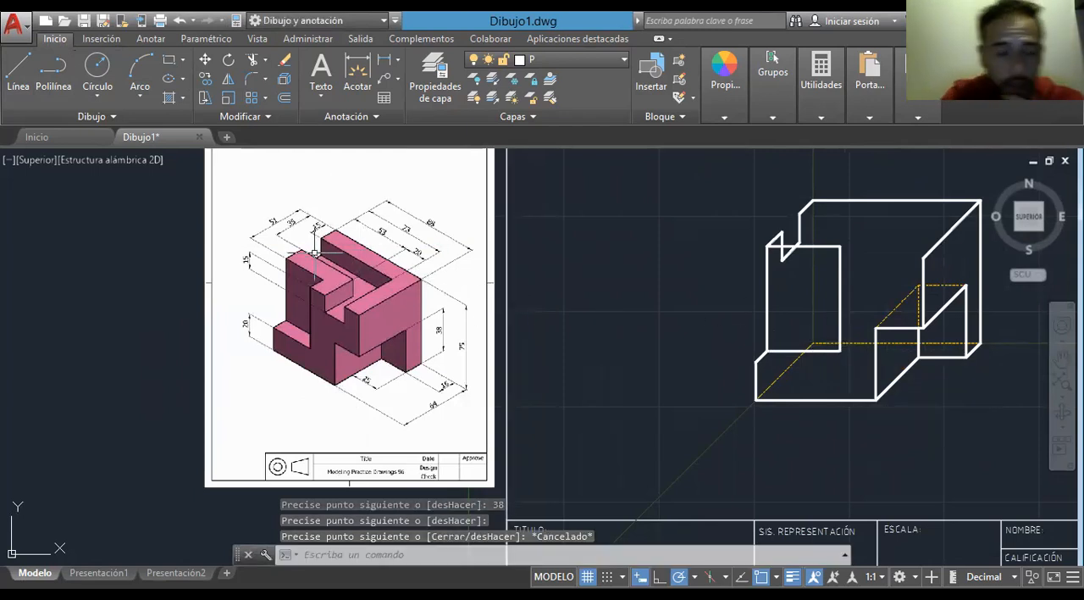
- Draw an 8.67-unit line down-left at 45 degrees from the 38-unit rectangle's upper right corner and continue it 15 units to the right
{"action": "scroll", "coordinate": [312, 252], "scroll_direction": "up", "scroll_amount": 5}
{"action": "scroll", "coordinate": [311, 251], "scroll_direction": "down", "scroll_amount": 2}
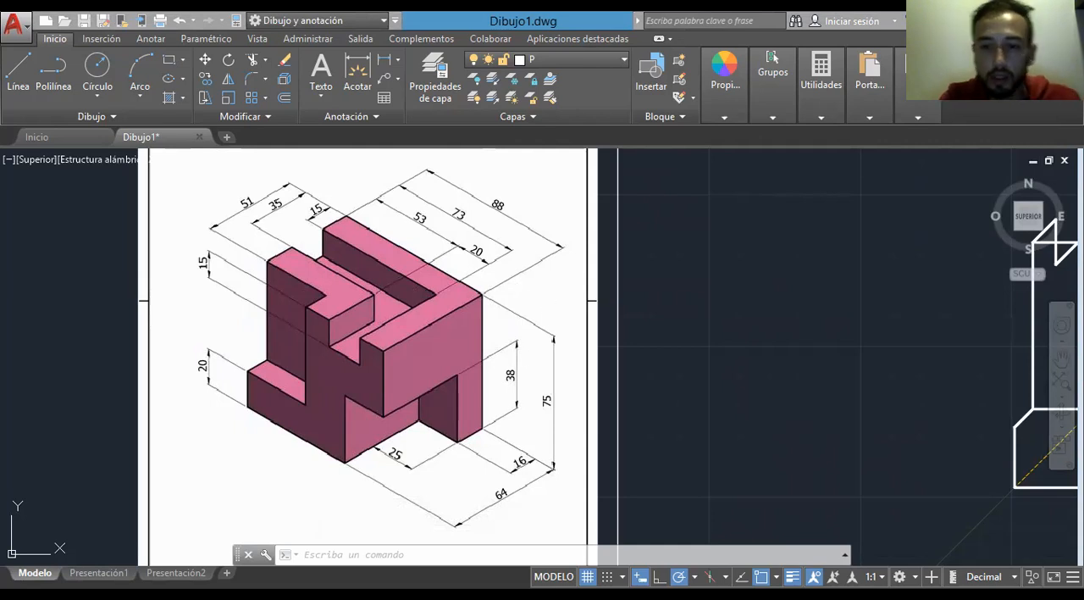
{"action": "left_click", "coordinate": [850, 345]}
{"action": "middle_click_drag", "start_coordinate": [850, 346], "coordinate": [585, 338]}
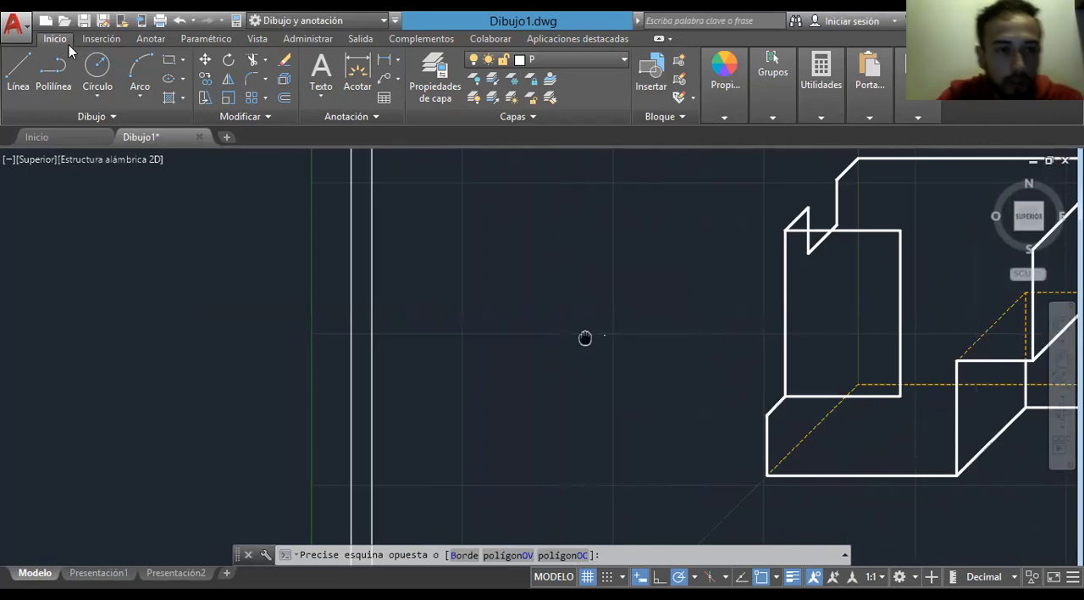
{"action": "scroll", "coordinate": [585, 338], "scroll_direction": "down", "scroll_amount": 4}
{"action": "key", "text": "Escape"}
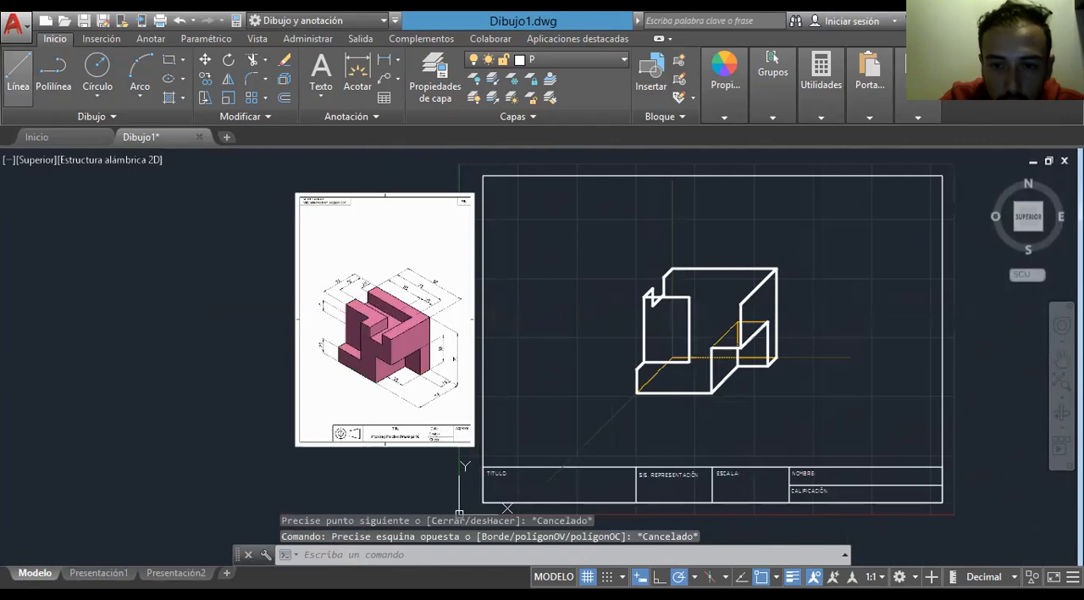
{"action": "left_click", "coordinate": [18, 75]}
{"action": "scroll", "coordinate": [687, 299], "scroll_direction": "up", "scroll_amount": 4}
{"action": "left_click", "coordinate": [692, 293]}
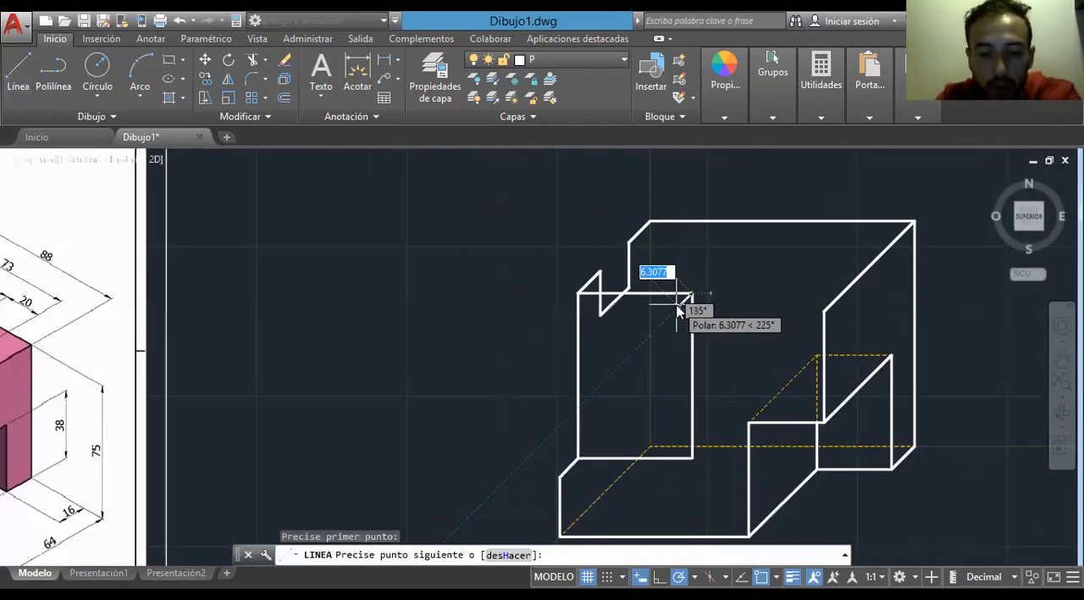
{"action": "type", "text": "8.67"}
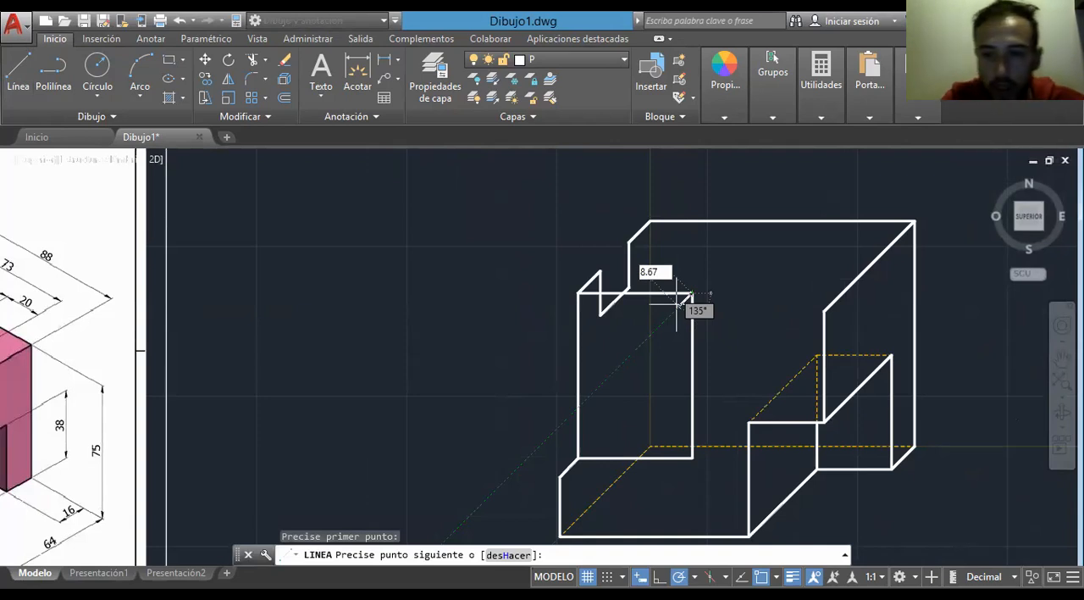
{"action": "key", "text": "Return"}
{"action": "middle_click_drag", "start_coordinate": [686, 301], "coordinate": [832, 272]}
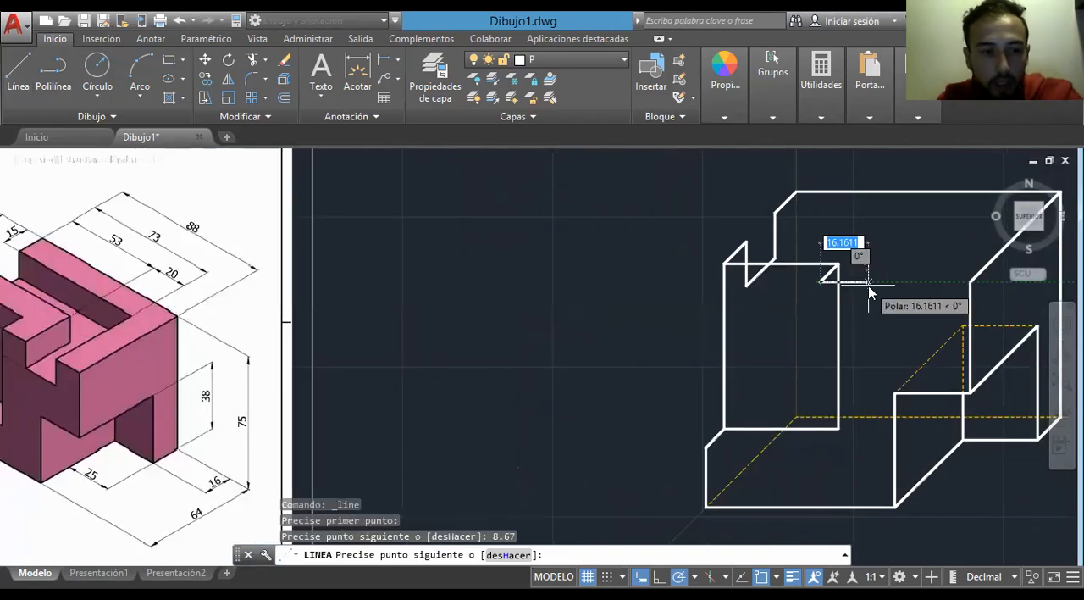
{"action": "type", "text": "15"}
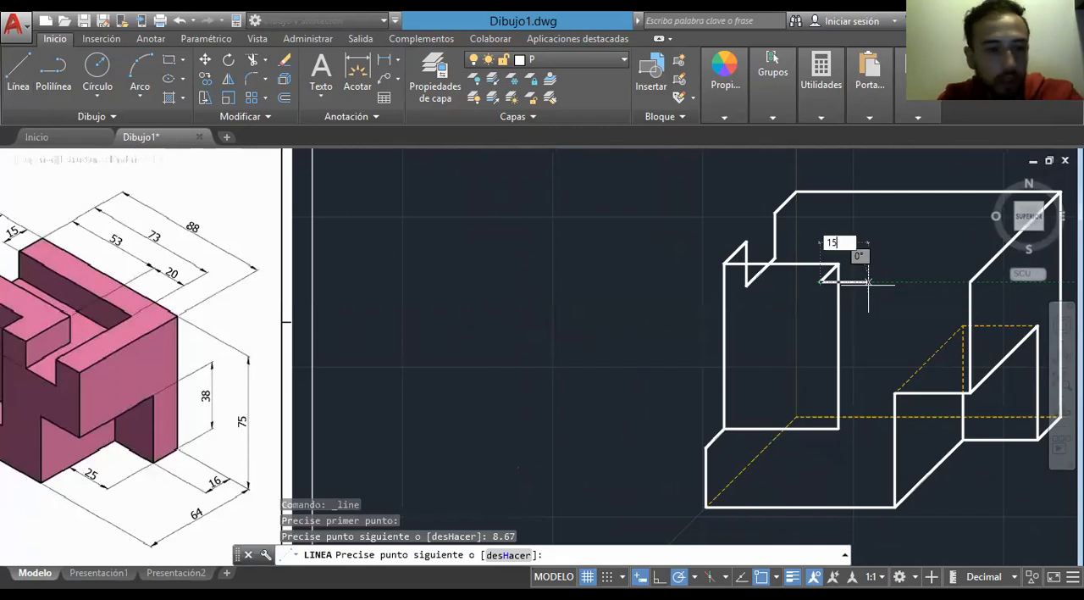
{"action": "key", "text": "Return"}
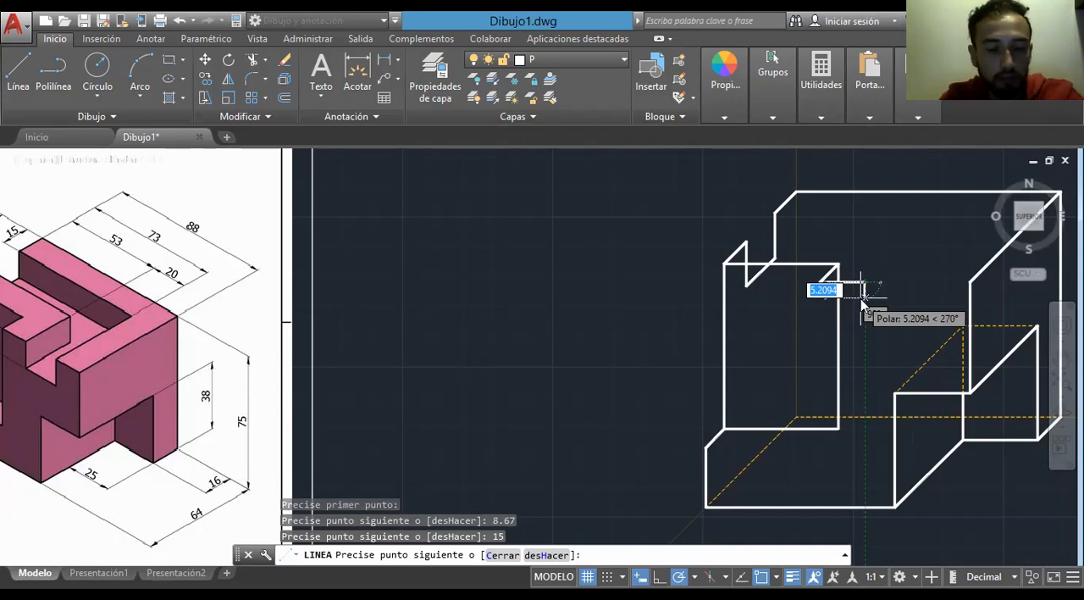
- Continue the front edge as a notch 15 units down, 20 across and 15 up, and join it to the right upright's upper end
{"action": "type", "text": "15"}
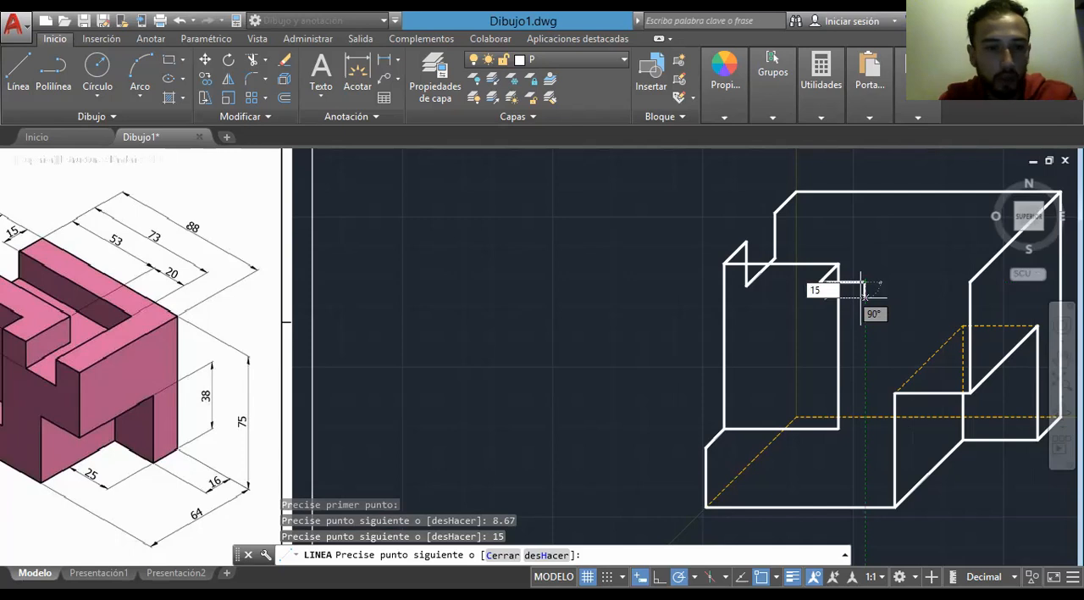
{"action": "key", "text": "Return"}
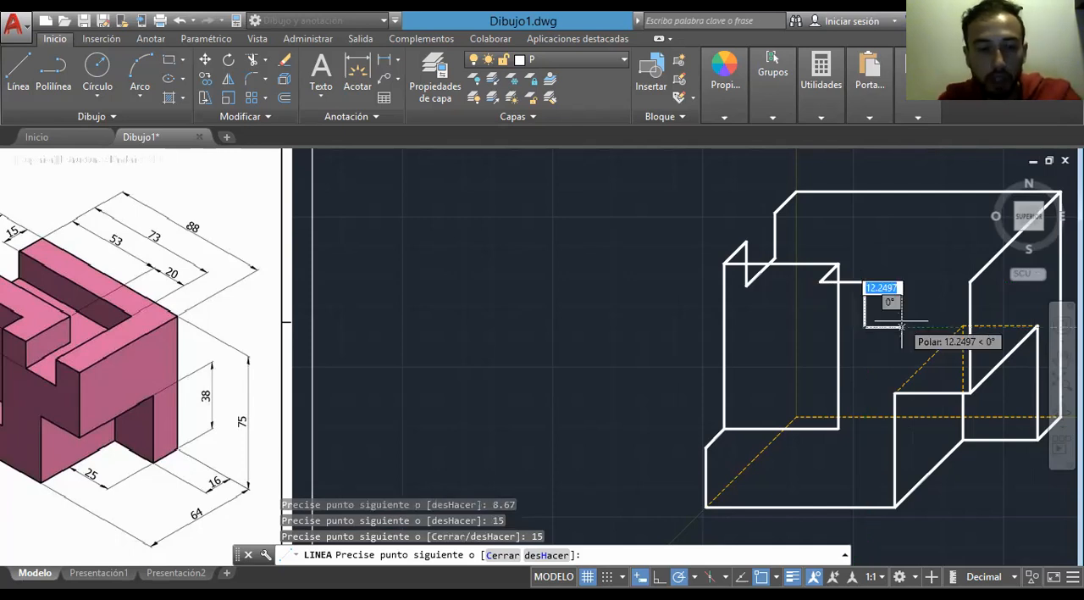
{"action": "type", "text": "20"}
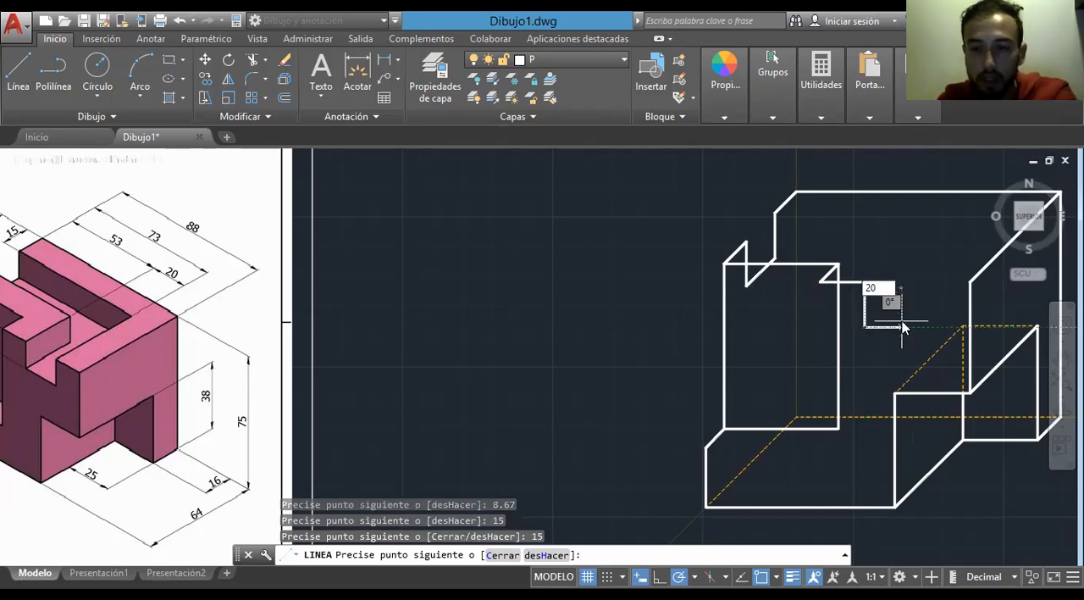
{"action": "key", "text": "Return"}
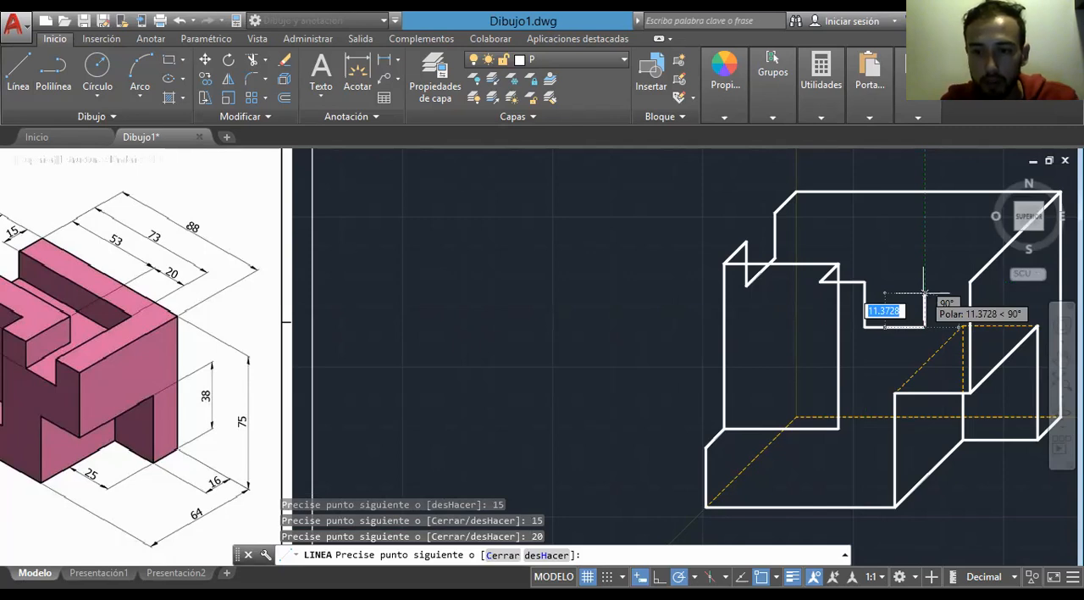
{"action": "type", "text": "15"}
{"action": "key", "text": "Return"}
{"action": "left_click", "coordinate": [970, 282]}
{"action": "key", "text": "Escape"}
- Compare with the reference and draw a 73-unit horizontal line to the right from the front end of the upper left depth edge
{"action": "middle_click_drag", "start_coordinate": [495, 407], "coordinate": [668, 408]}
{"action": "mouse_move", "coordinate": [543, 392]}
{"action": "middle_mouse_down"}
{"action": "mouse_move", "coordinate": [627, 418]}
{"action": "mouse_move", "coordinate": [619, 402]}
{"action": "mouse_move", "coordinate": [650, 413]}
{"action": "middle_mouse_up"}
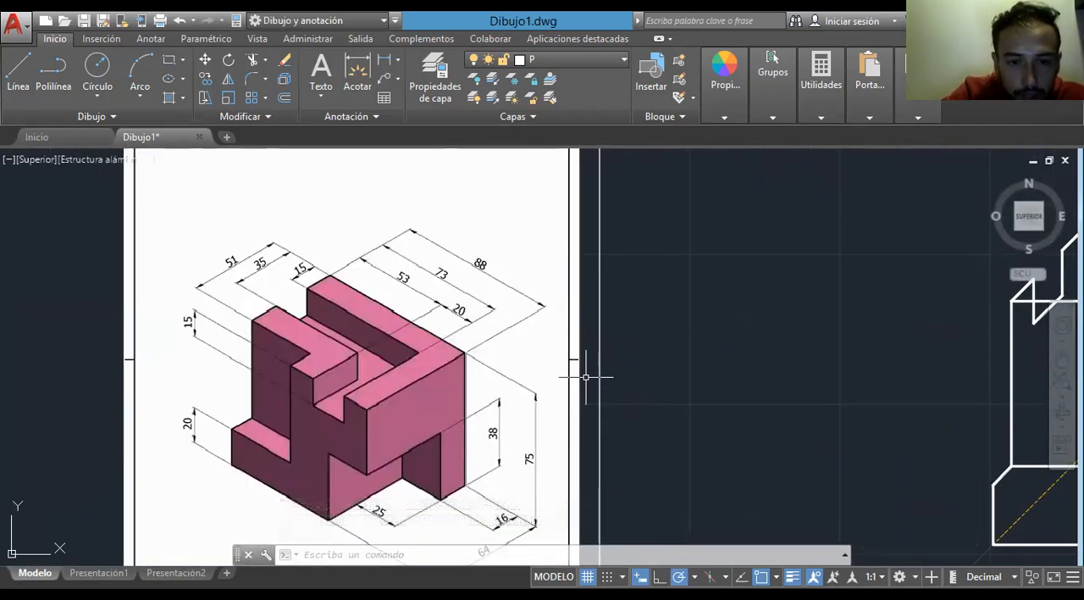
{"action": "scroll", "coordinate": [429, 401], "scroll_direction": "down", "scroll_amount": 3}
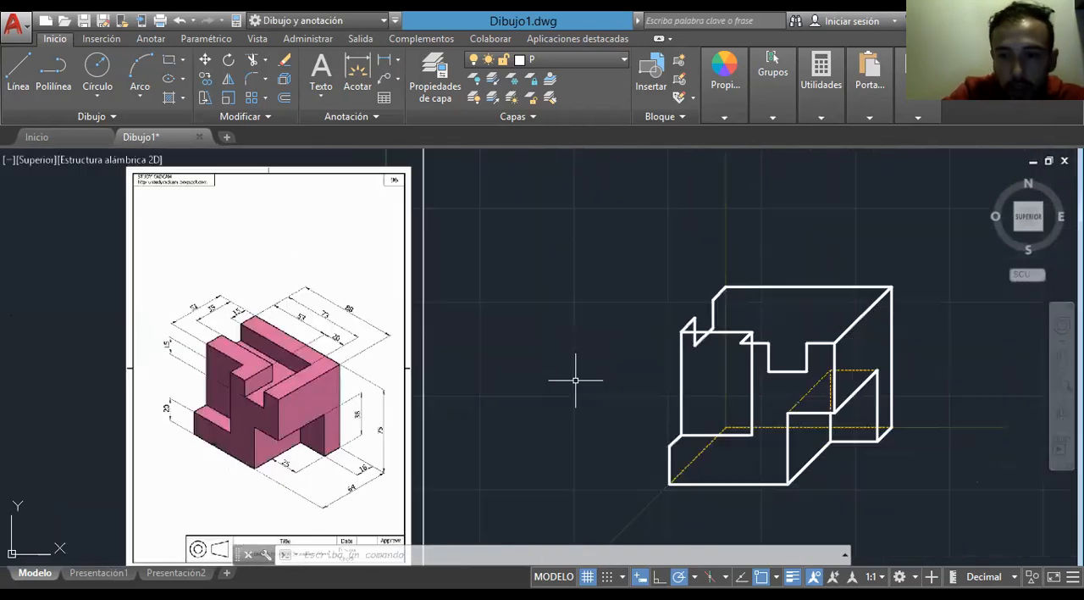
{"action": "scroll", "coordinate": [438, 337], "scroll_direction": "up", "scroll_amount": 2}
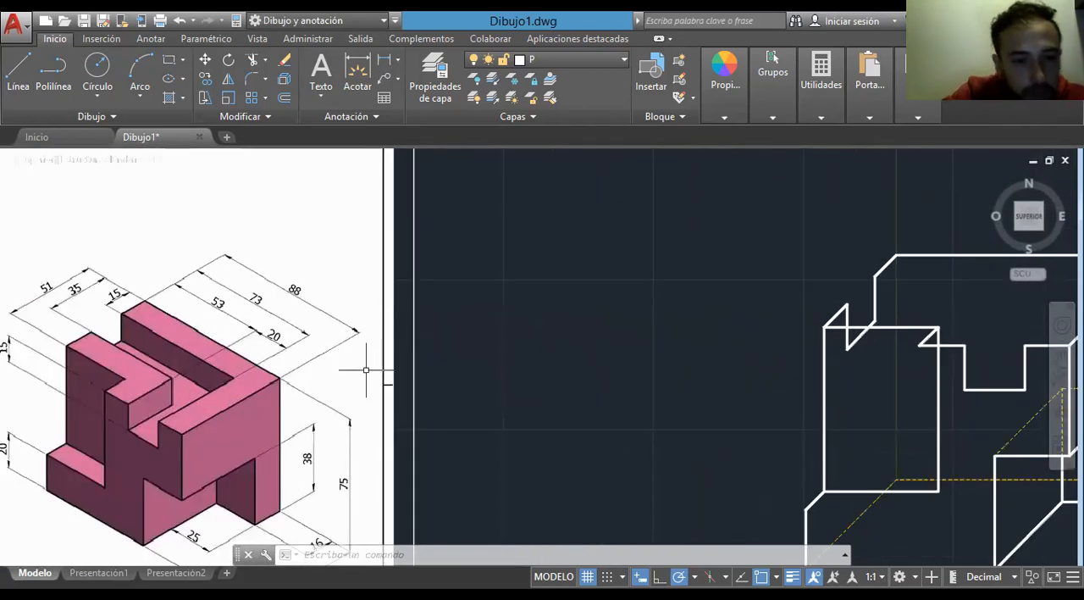
{"action": "middle_click_drag", "start_coordinate": [618, 365], "coordinate": [316, 405]}
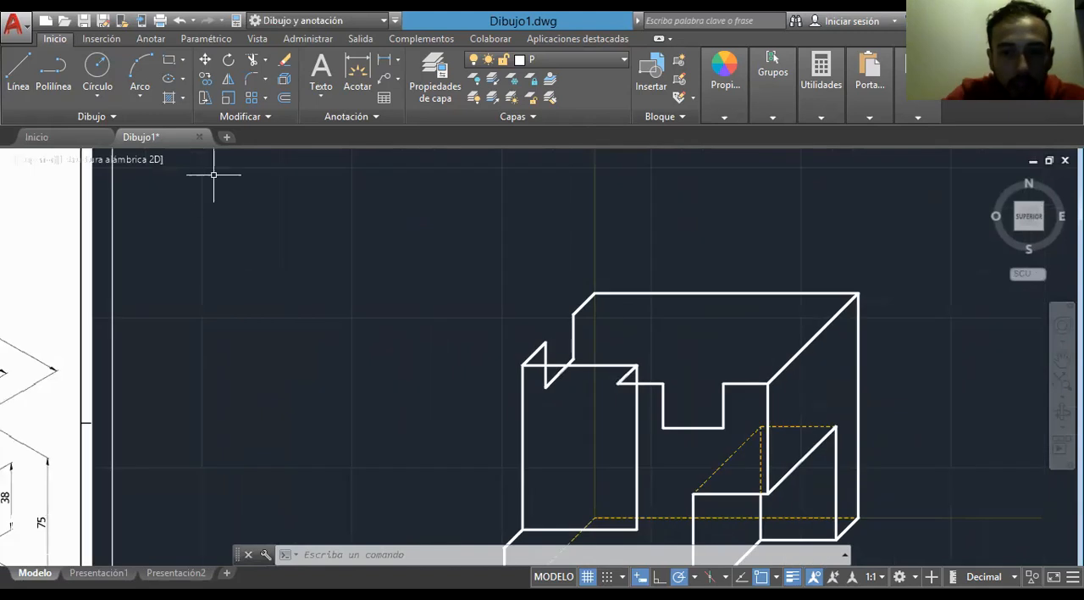
{"action": "left_click", "coordinate": [17, 70]}
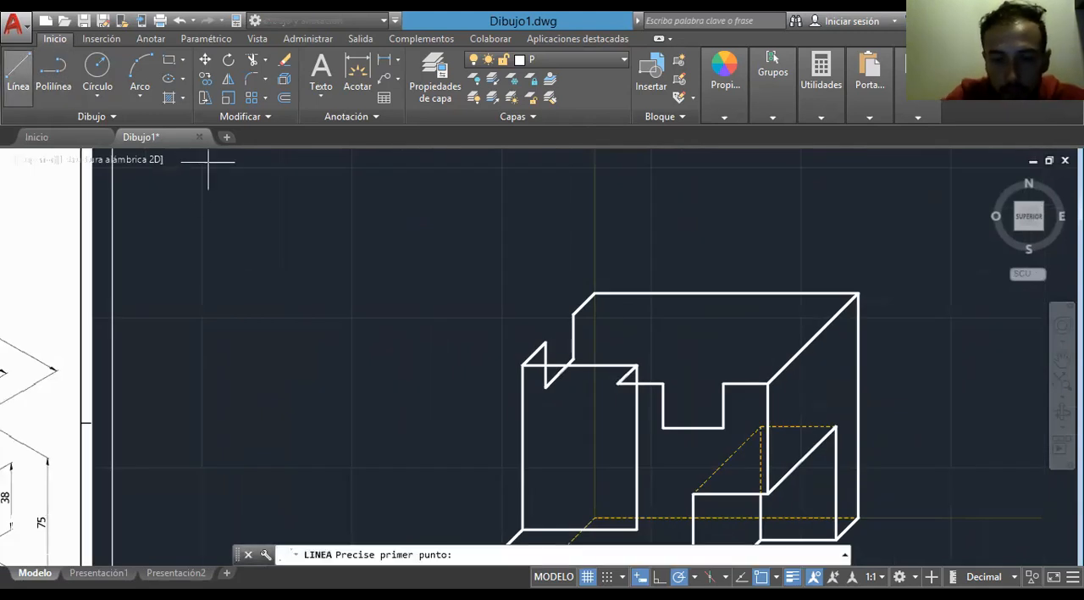
{"action": "left_click", "coordinate": [573, 314]}
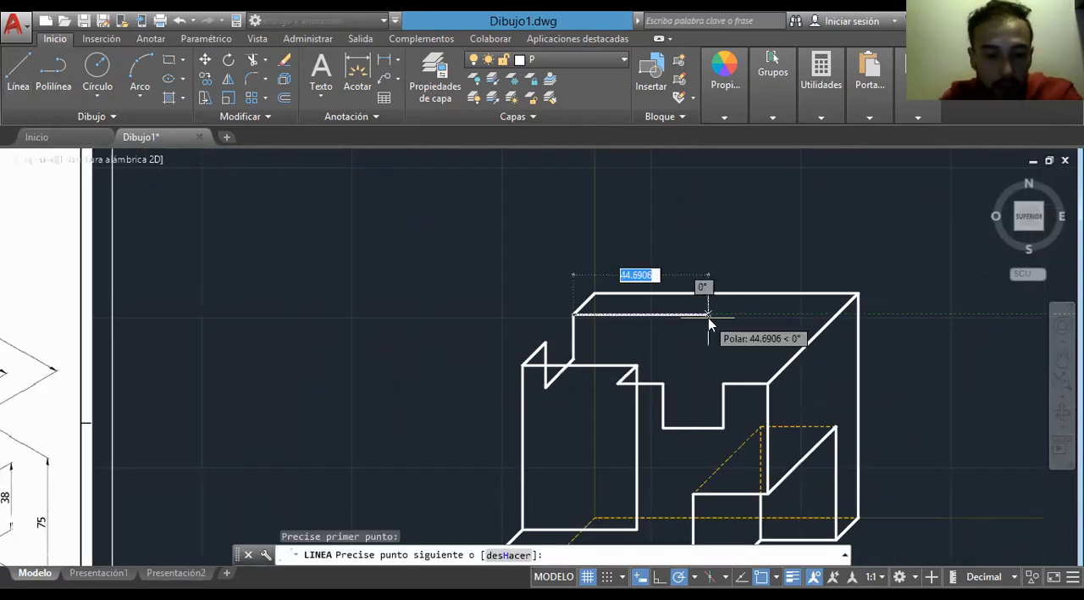
{"action": "type", "text": "73"}
{"action": "key", "text": "Return"}
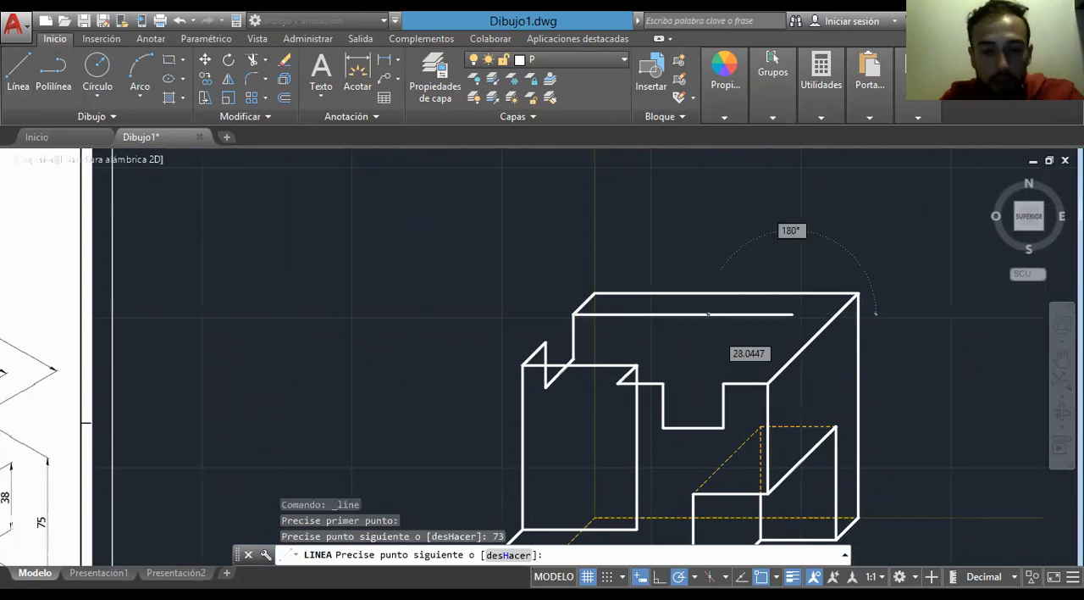
{"action": "key", "text": "Escape"}
- Join the right end of the 73-unit line to the front notch's upper right corner
{"action": "middle_click_drag", "start_coordinate": [504, 301], "coordinate": [754, 333]}
{"action": "mouse_move", "coordinate": [522, 414]}
{"action": "middle_mouse_down"}
{"action": "mouse_move", "coordinate": [746, 288]}
{"action": "mouse_move", "coordinate": [765, 317]}
{"action": "mouse_move", "coordinate": [392, 312]}
{"action": "middle_mouse_up"}
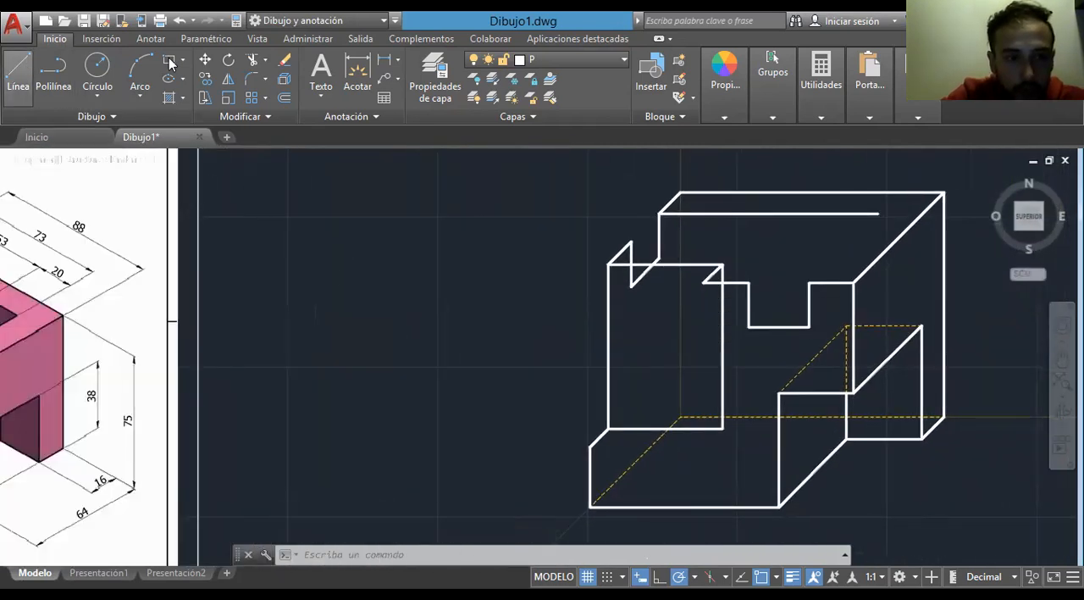
{"action": "left_click", "coordinate": [19, 72]}
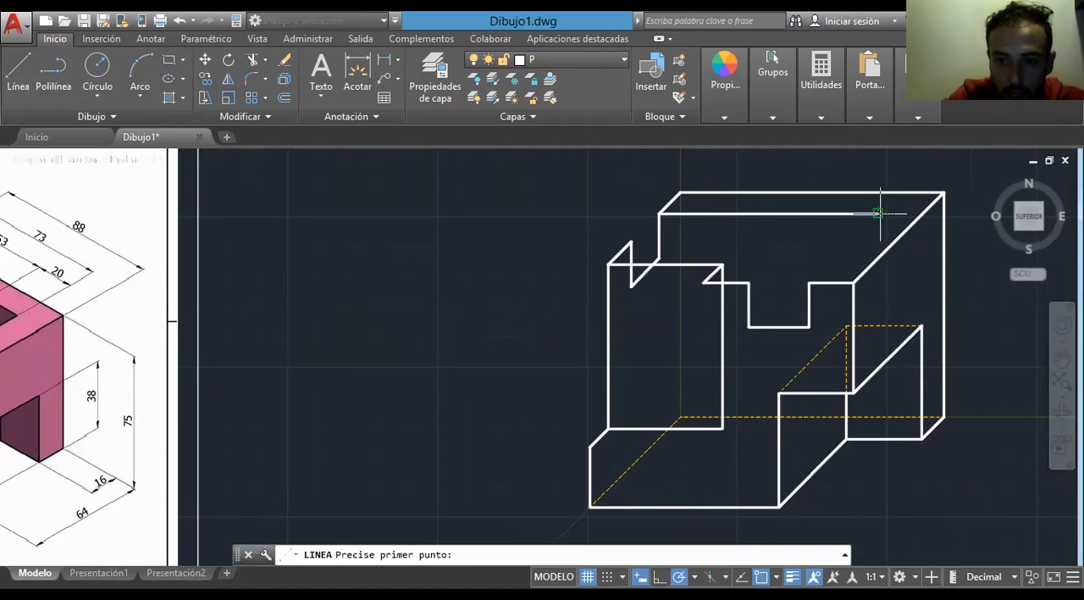
{"action": "left_click", "coordinate": [879, 213]}
{"action": "left_click", "coordinate": [809, 282]}
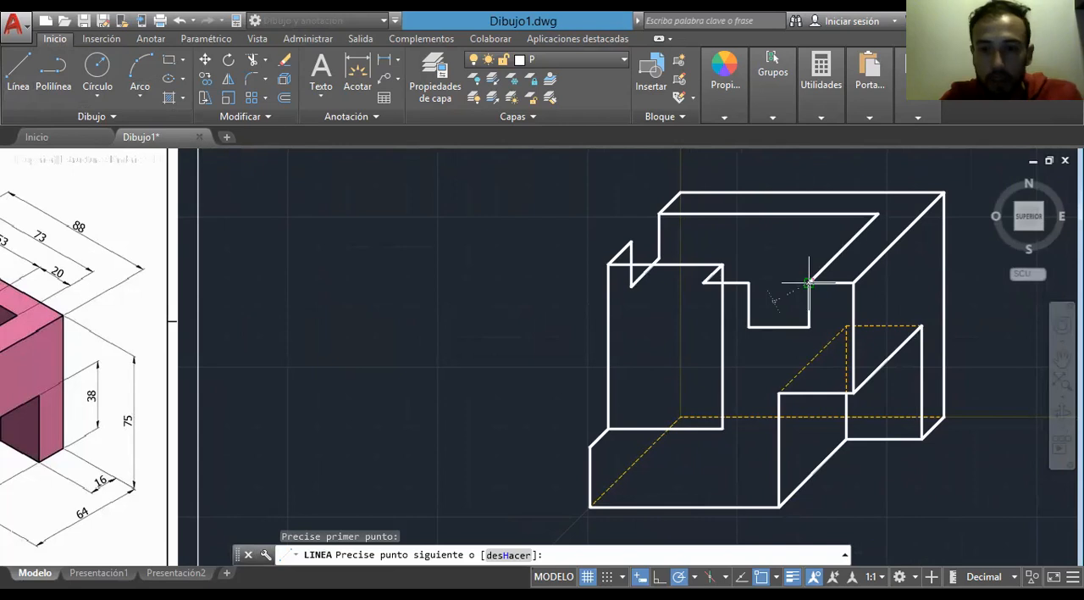
{"action": "key", "text": "Escape"}
- Draw a 53-unit horizontal line from the left notch's front upper corner and join it to the front notch's upper left corner
{"action": "middle_click_drag", "start_coordinate": [317, 342], "coordinate": [491, 359]}
{"action": "middle_click_drag", "start_coordinate": [380, 358], "coordinate": [541, 359]}
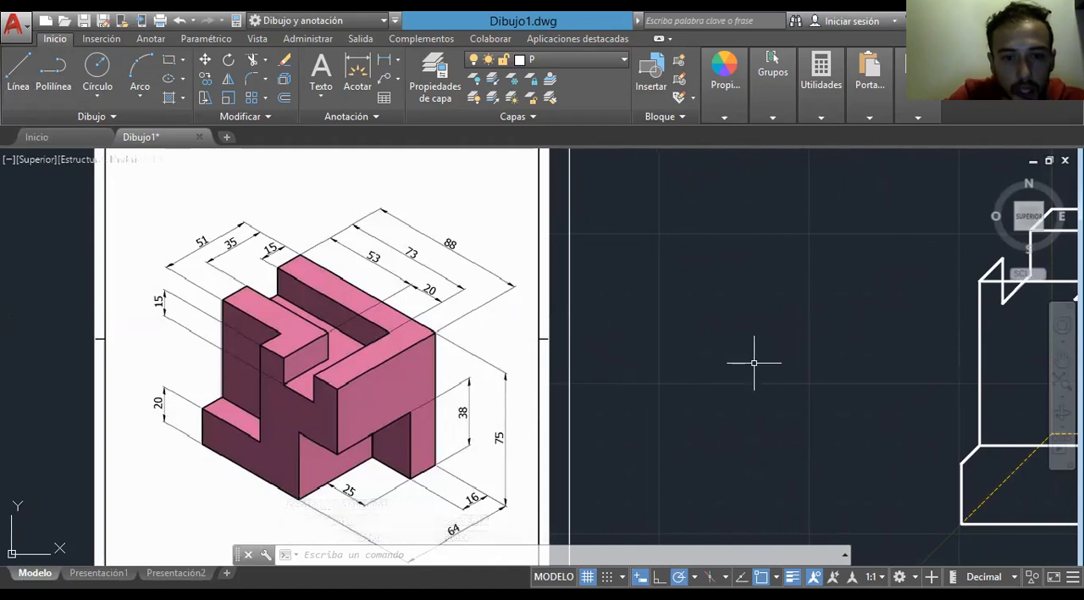
{"action": "middle_click_drag", "start_coordinate": [777, 360], "coordinate": [454, 386]}
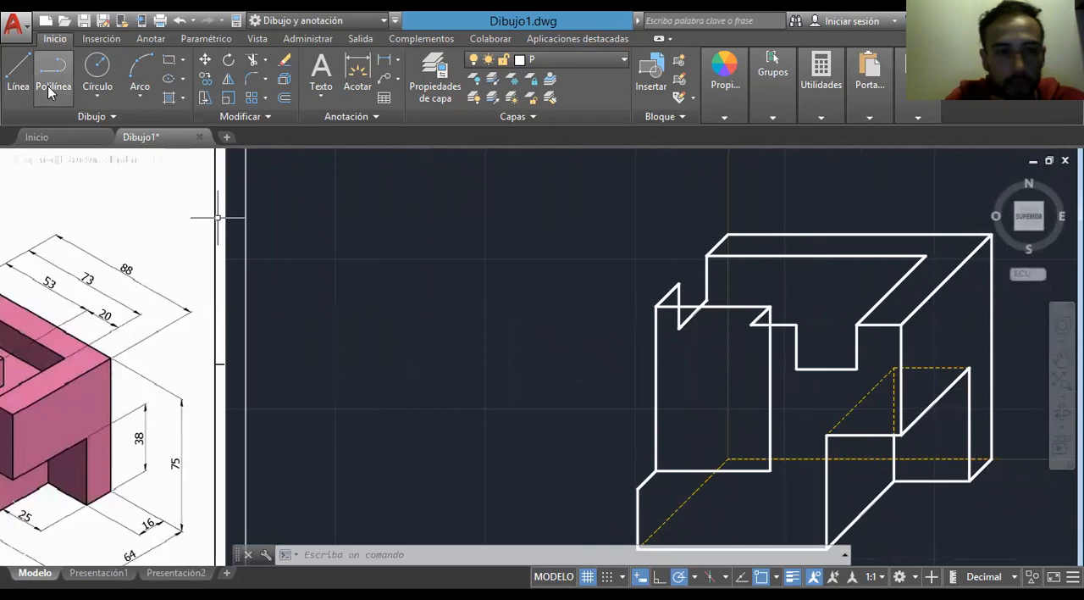
{"action": "left_click", "coordinate": [18, 72]}
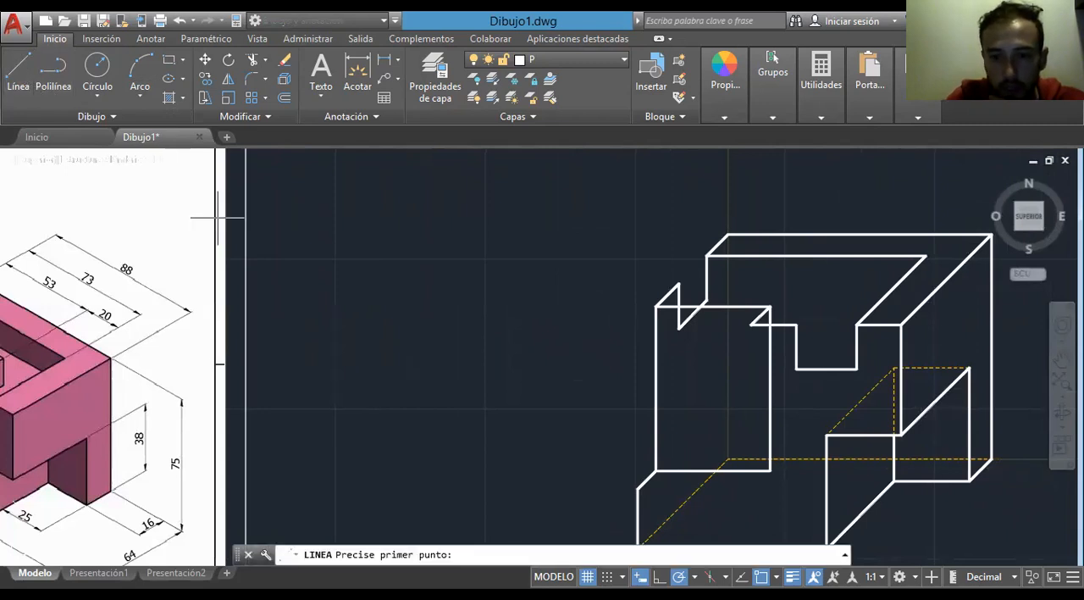
{"action": "left_click", "coordinate": [679, 283]}
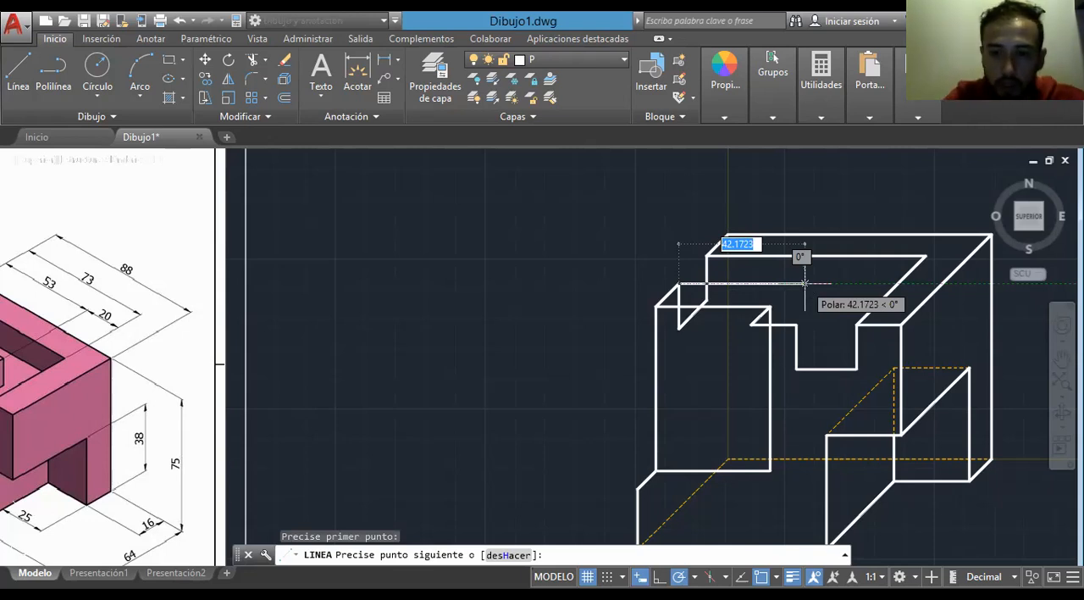
{"action": "type", "text": "53"}
{"action": "key", "text": "Return"}
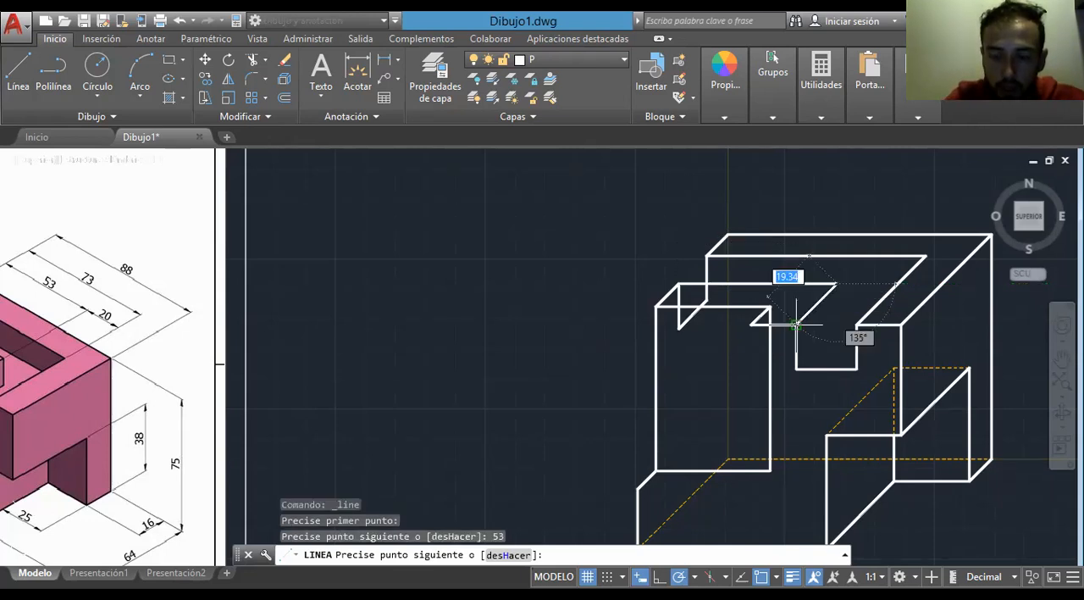
{"action": "left_click", "coordinate": [797, 324]}
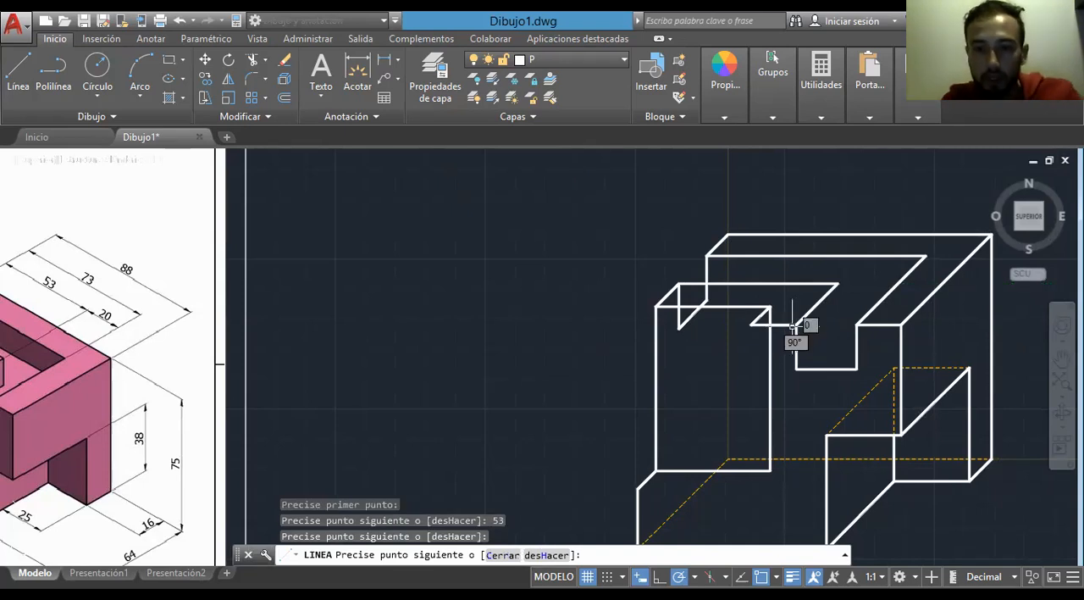
{"action": "key", "text": "Escape"}
- Draw a 55-unit vertical line down from the left end of the 15-unit front edge and join it to the lower 38-unit line's right end
{"action": "mouse_move", "coordinate": [539, 413]}
{"action": "middle_mouse_down"}
{"action": "mouse_move", "coordinate": [639, 333]}
{"action": "mouse_move", "coordinate": [818, 363]}
{"action": "middle_mouse_up"}
{"action": "middle_click_drag", "start_coordinate": [749, 380], "coordinate": [770, 385]}
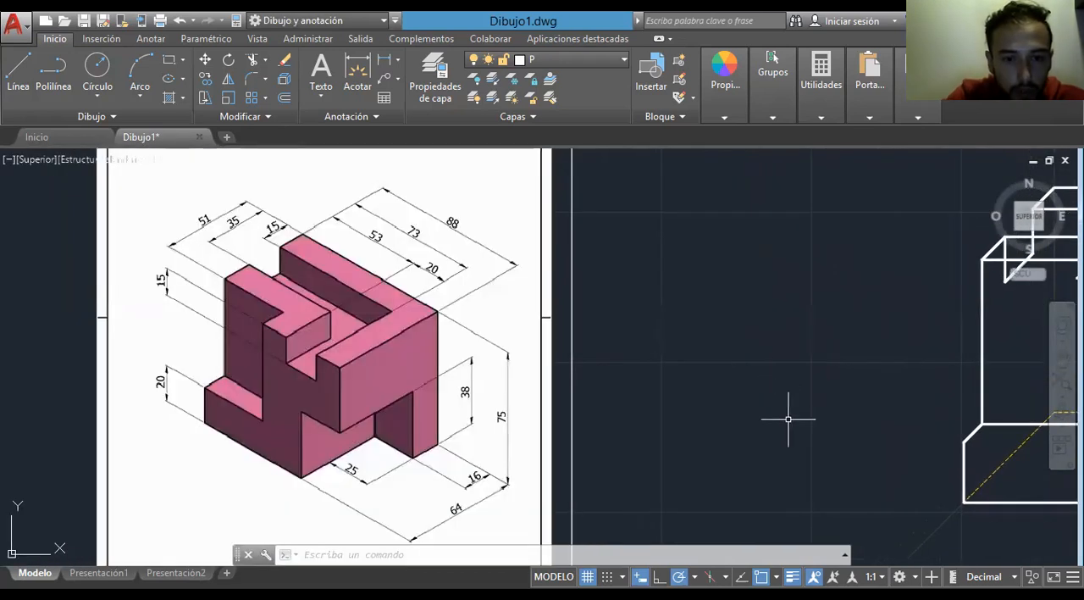
{"action": "middle_click_drag", "start_coordinate": [788, 418], "coordinate": [500, 404]}
{"action": "left_click", "coordinate": [18, 78]}
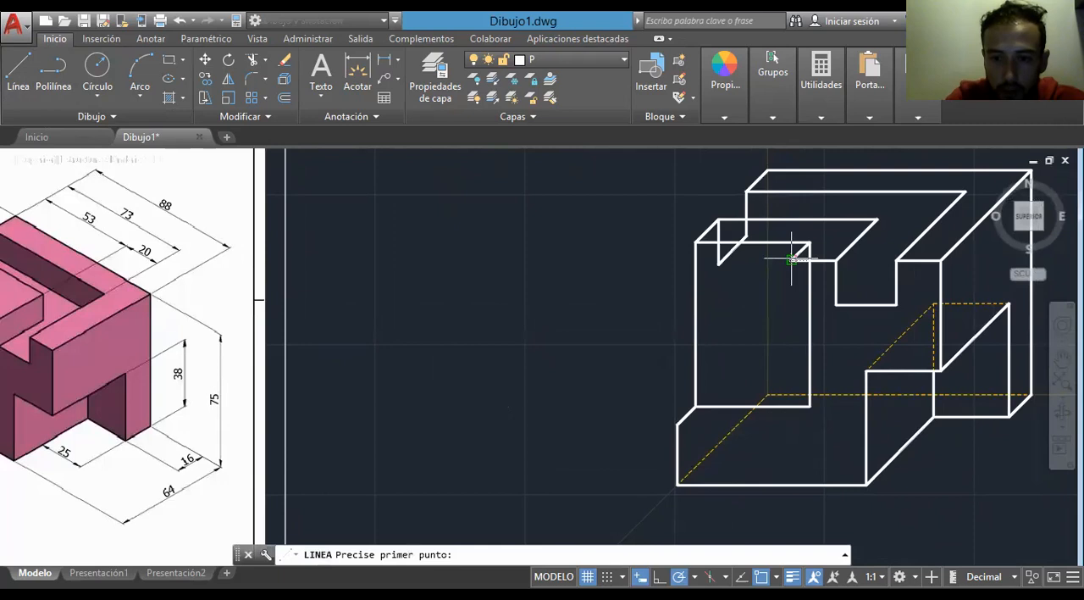
{"action": "left_click", "coordinate": [791, 258]}
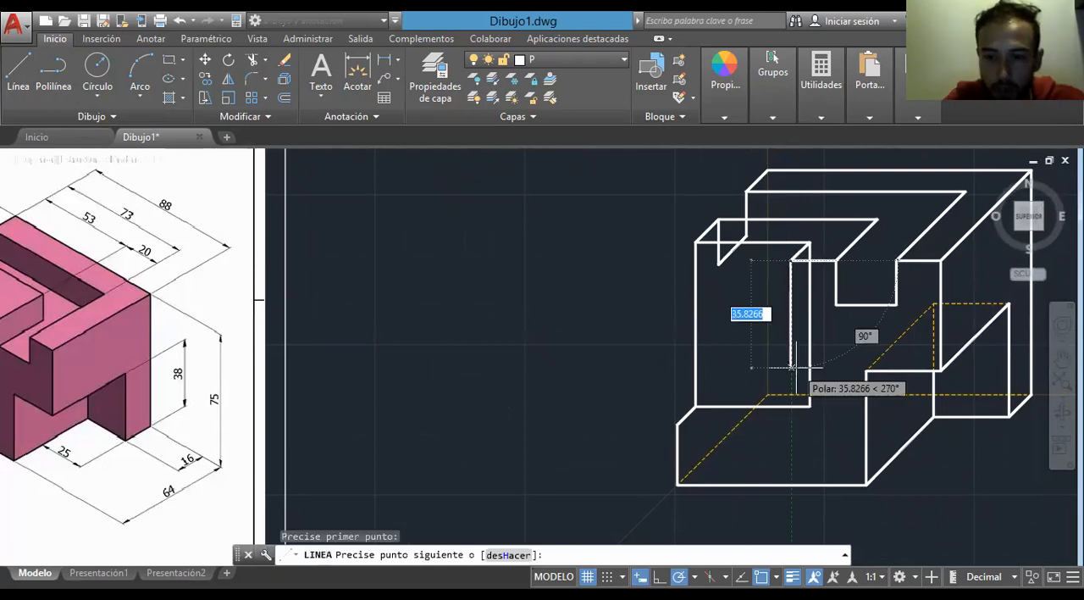
{"action": "type", "text": "55"}
{"action": "key", "text": "Return"}
{"action": "left_click", "coordinate": [812, 407]}
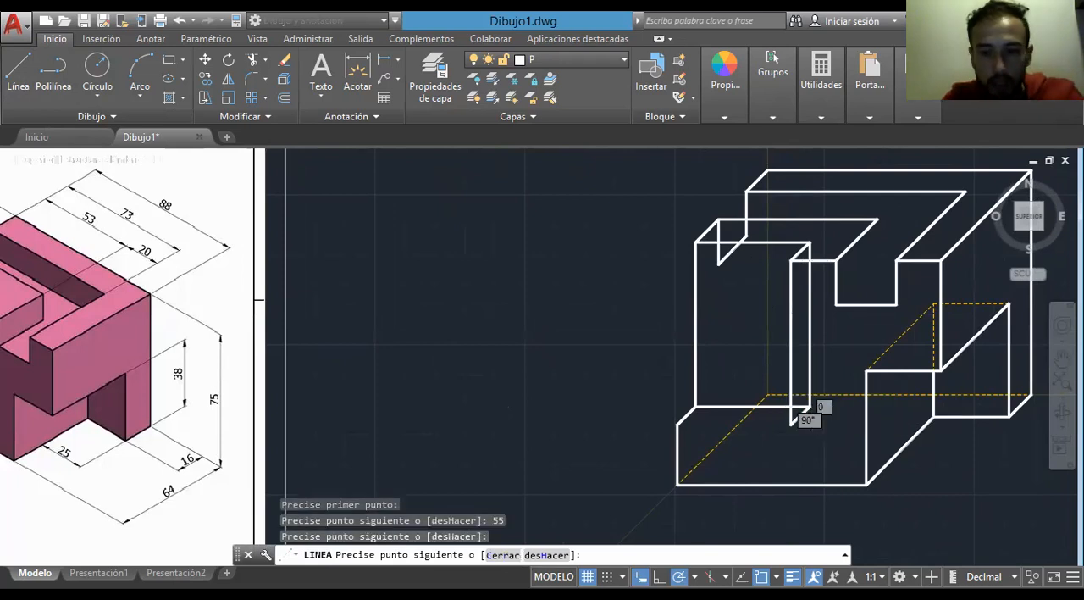
- Draw a horizontal line joining the lower front end of the 55-unit recess edge to the base's front upper left corner
{"action": "key", "text": "Escape"}
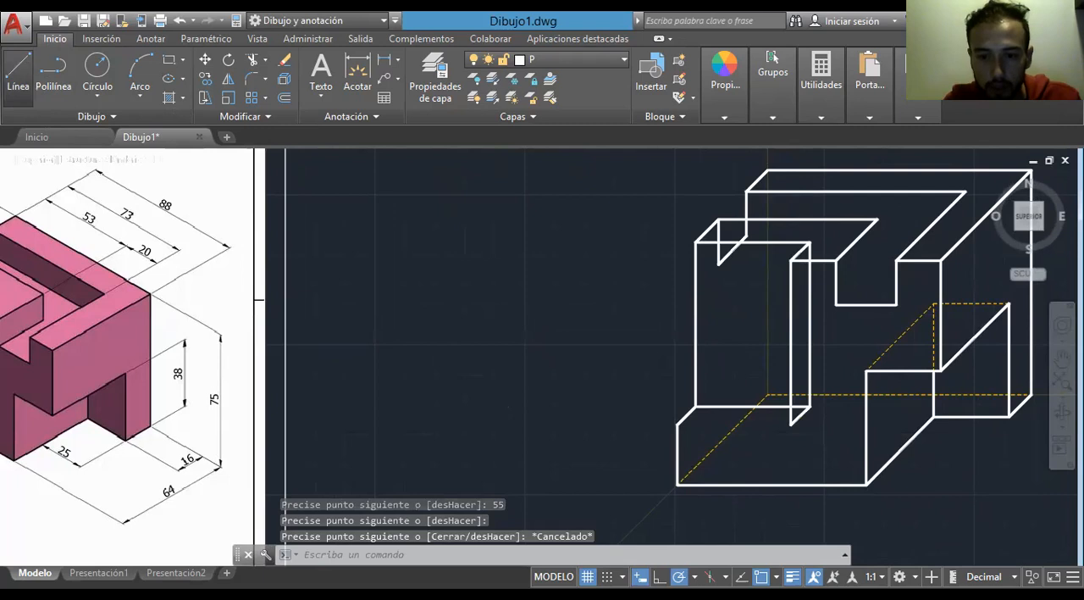
{"action": "left_click", "coordinate": [17, 73]}
{"action": "left_click", "coordinate": [791, 425]}
{"action": "left_click", "coordinate": [678, 424]}
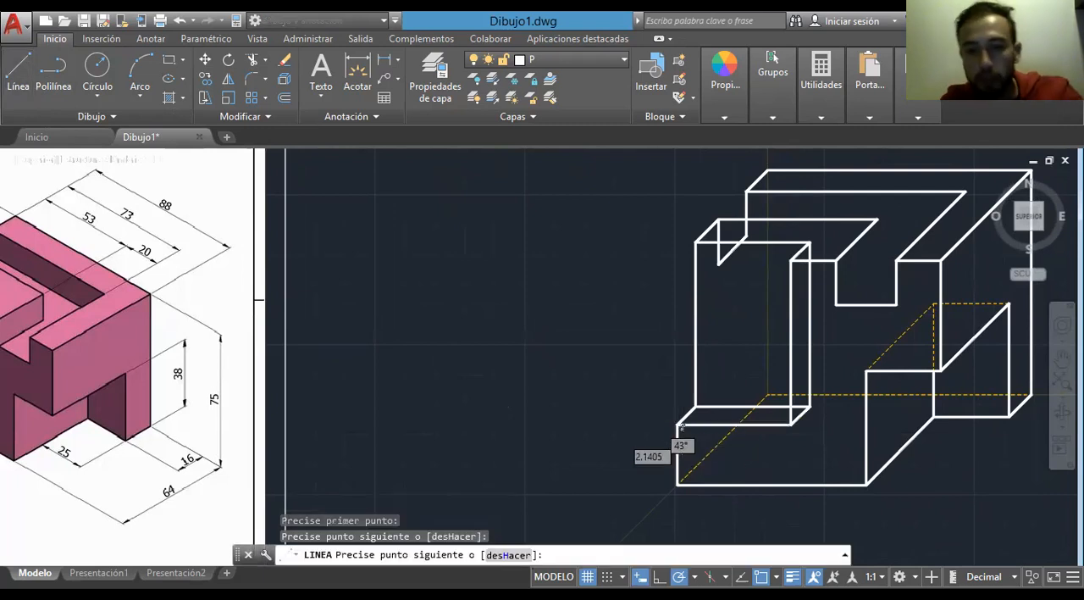
{"action": "key", "text": "Escape"}
- Move the left notch's inner vertical and depth edges, plus the recess's rear right vertical and lower right depth edges, to layer O
{"action": "mouse_move", "coordinate": [756, 411]}
{"action": "middle_mouse_down"}
{"action": "mouse_move", "coordinate": [602, 439]}
{"action": "mouse_move", "coordinate": [596, 450]}
{"action": "middle_mouse_up"}
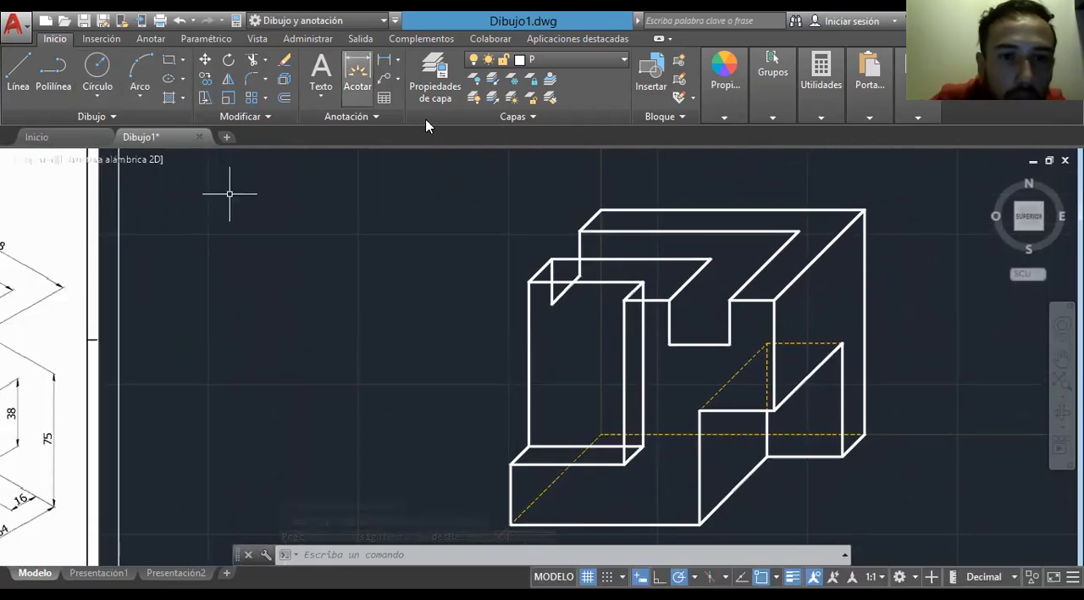
{"action": "left_click", "coordinate": [559, 293]}
{"action": "left_click", "coordinate": [551, 267]}
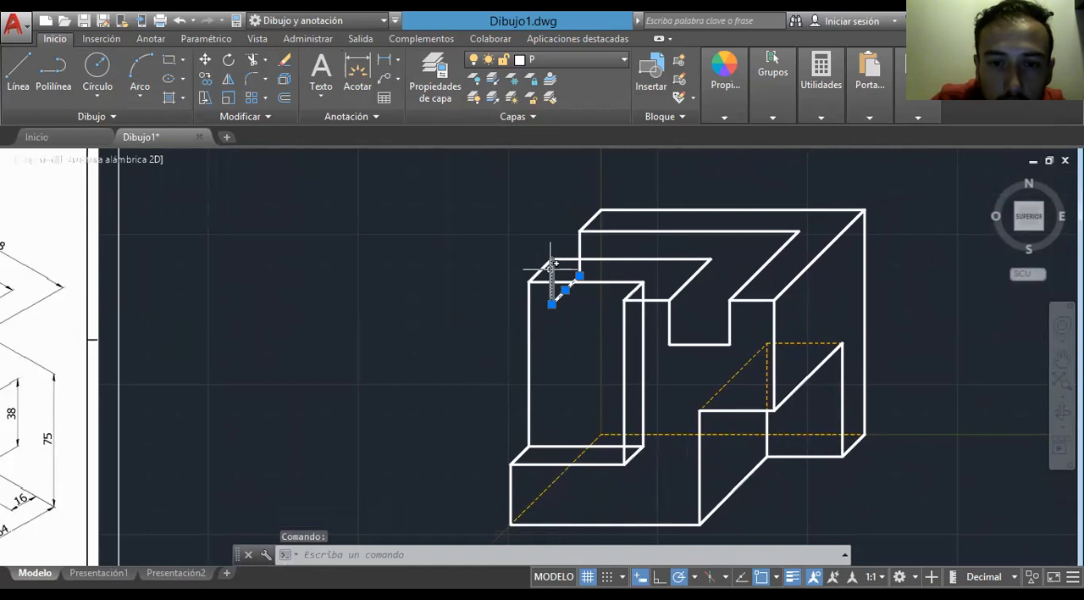
{"action": "left_click", "coordinate": [644, 331]}
{"action": "left_click", "coordinate": [634, 456]}
{"action": "left_click", "coordinate": [578, 59]}
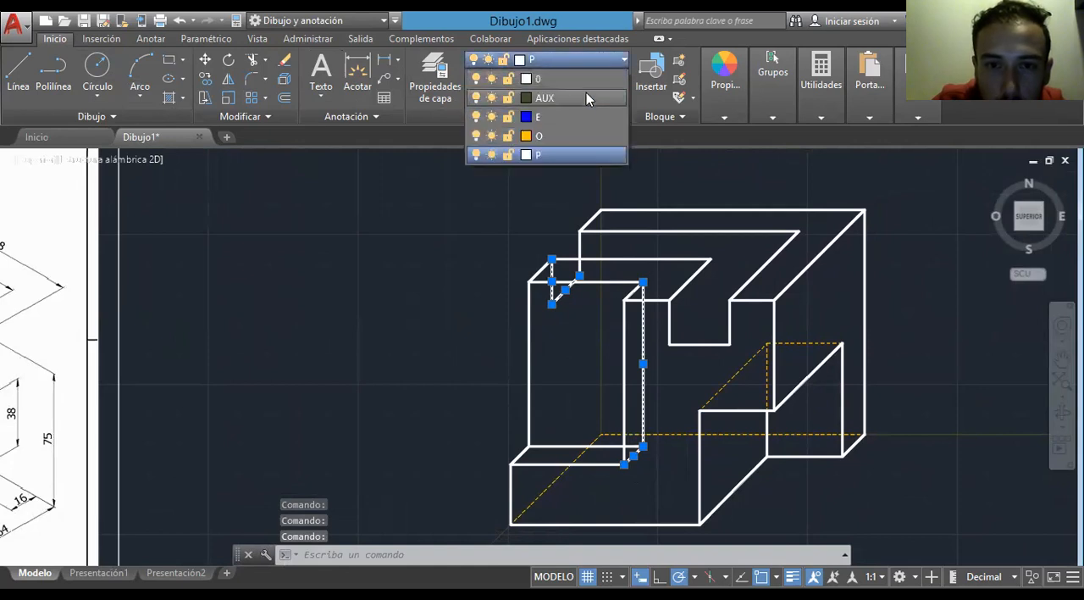
{"action": "left_click", "coordinate": [557, 135]}
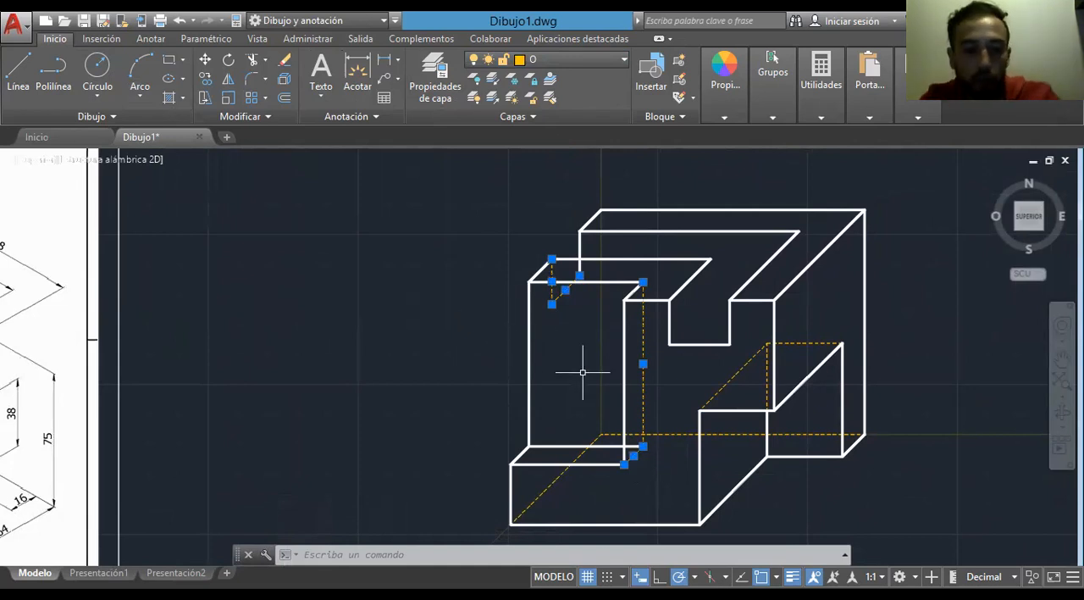
{"action": "key", "text": "Escape"}
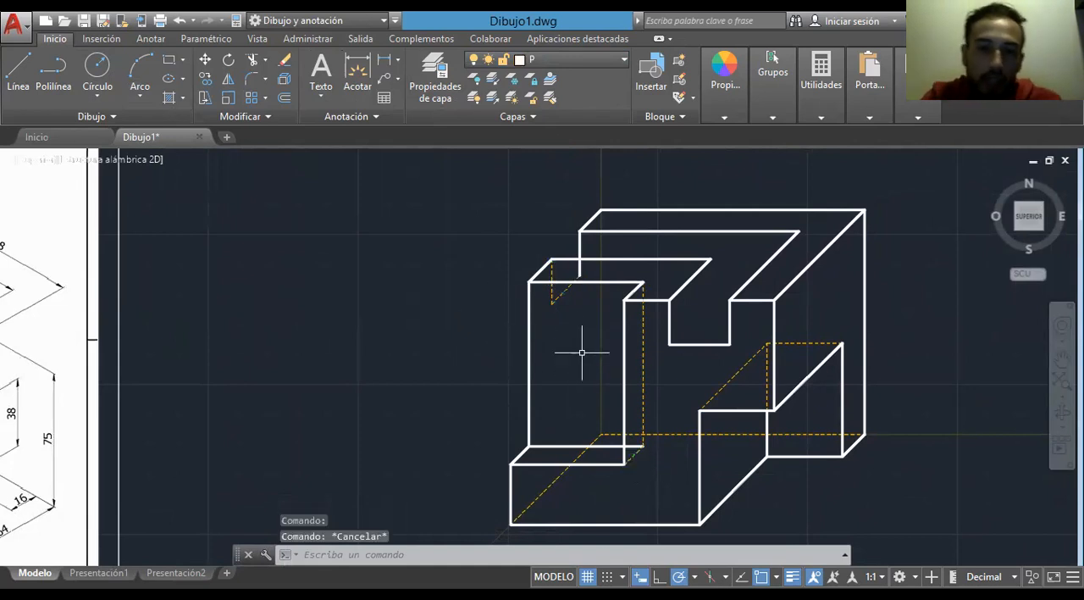
- Break the upper left vertical edge where it meets the 53-unit horizontal edge, and move its lower piece to layer O
{"action": "scroll", "coordinate": [581, 217], "scroll_direction": "up", "scroll_amount": 2}
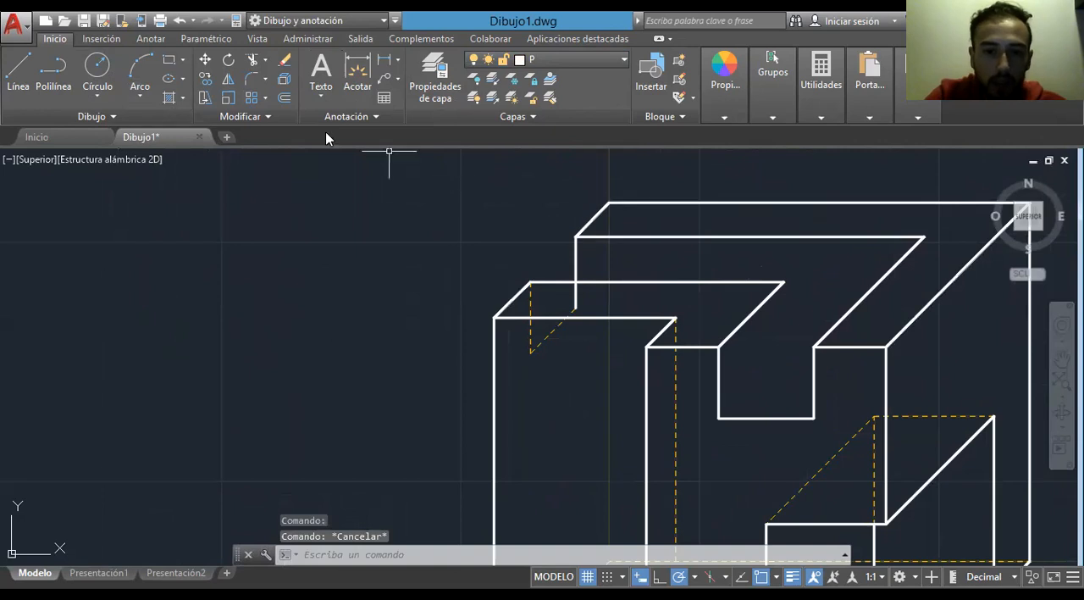
{"action": "left_click", "coordinate": [247, 116]}
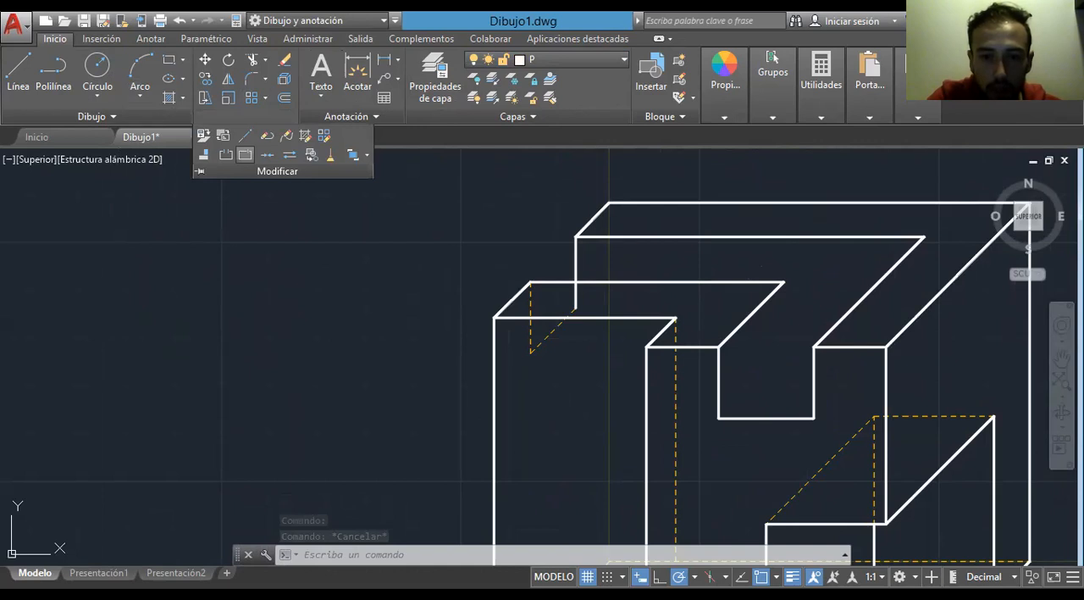
{"action": "left_click", "coordinate": [245, 154]}
{"action": "left_click", "coordinate": [575, 294]}
{"action": "left_click", "coordinate": [575, 293]}
{"action": "left_click", "coordinate": [576, 295]}
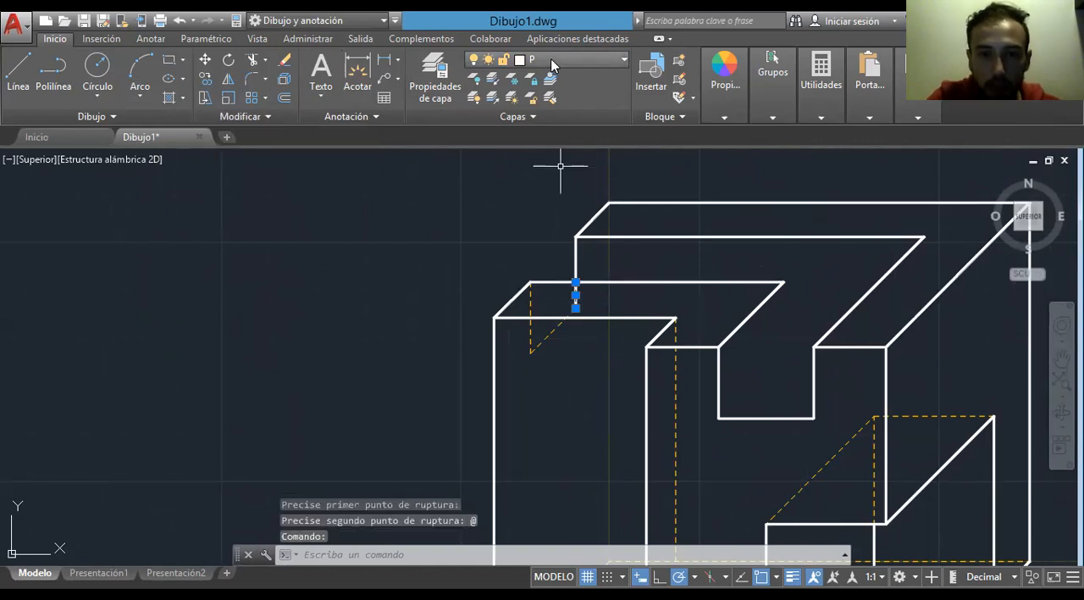
{"action": "left_click", "coordinate": [550, 60]}
{"action": "left_click", "coordinate": [546, 135]}
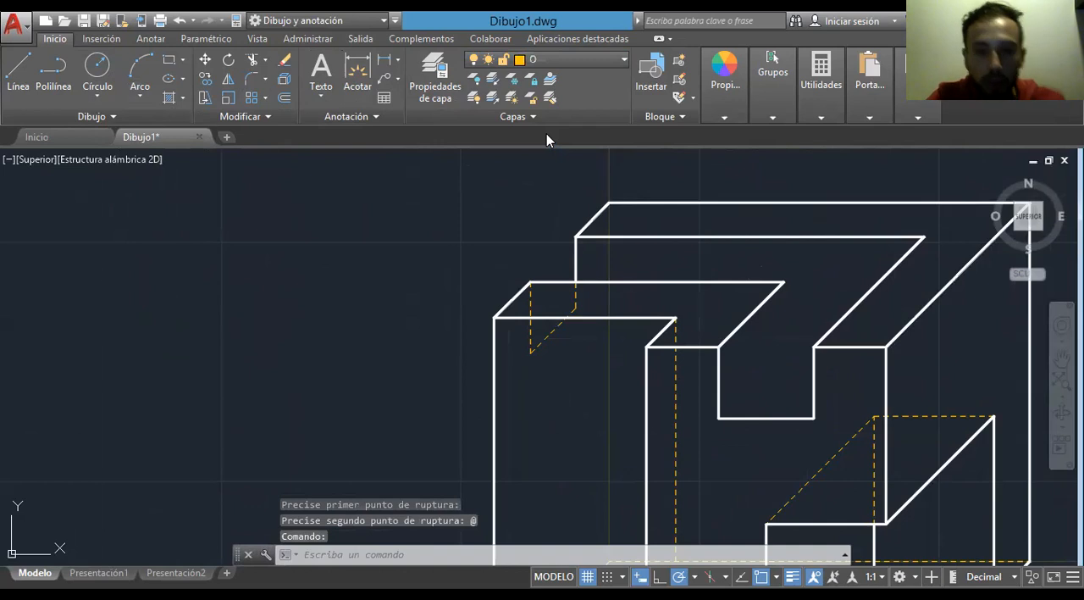
{"action": "left_click", "coordinate": [575, 298]}
{"action": "middle_click_drag", "start_coordinate": [543, 371], "coordinate": [581, 152]}
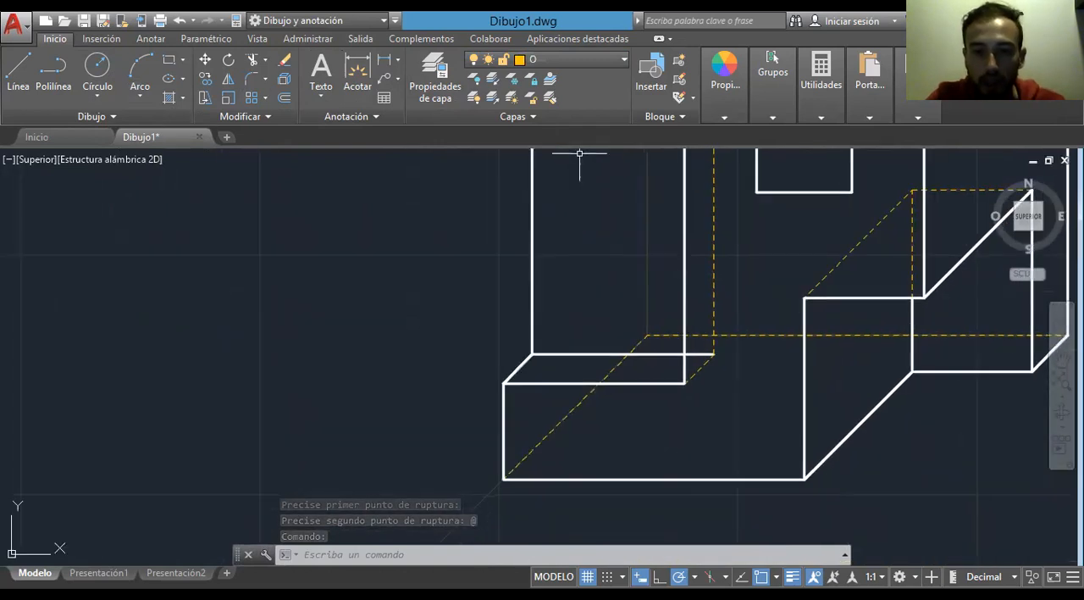
{"action": "left_click", "coordinate": [244, 116]}
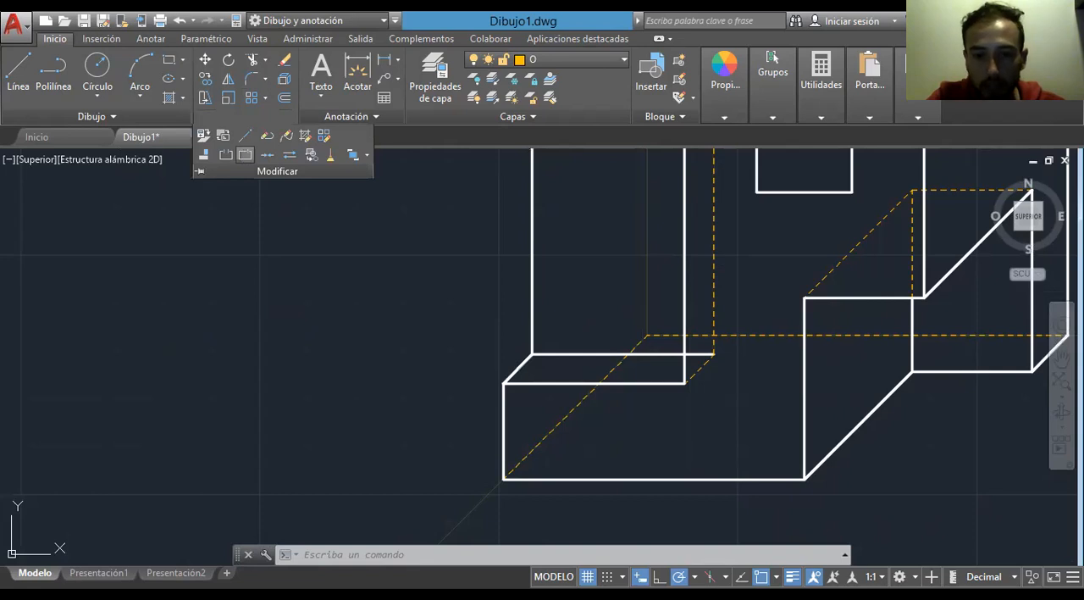
{"action": "left_click", "coordinate": [245, 154]}
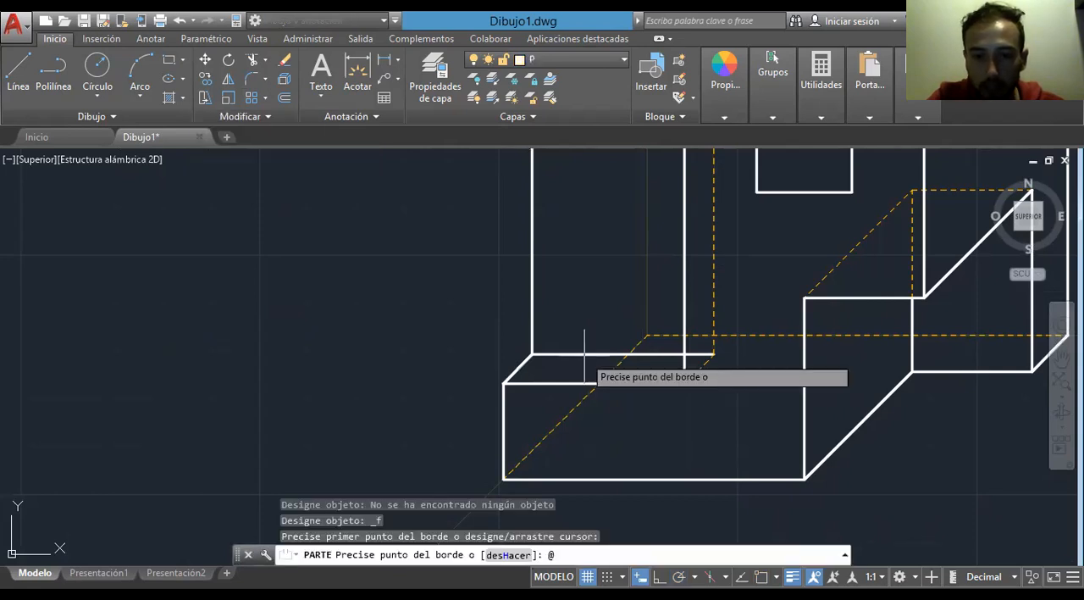
{"action": "left_click", "coordinate": [582, 354]}
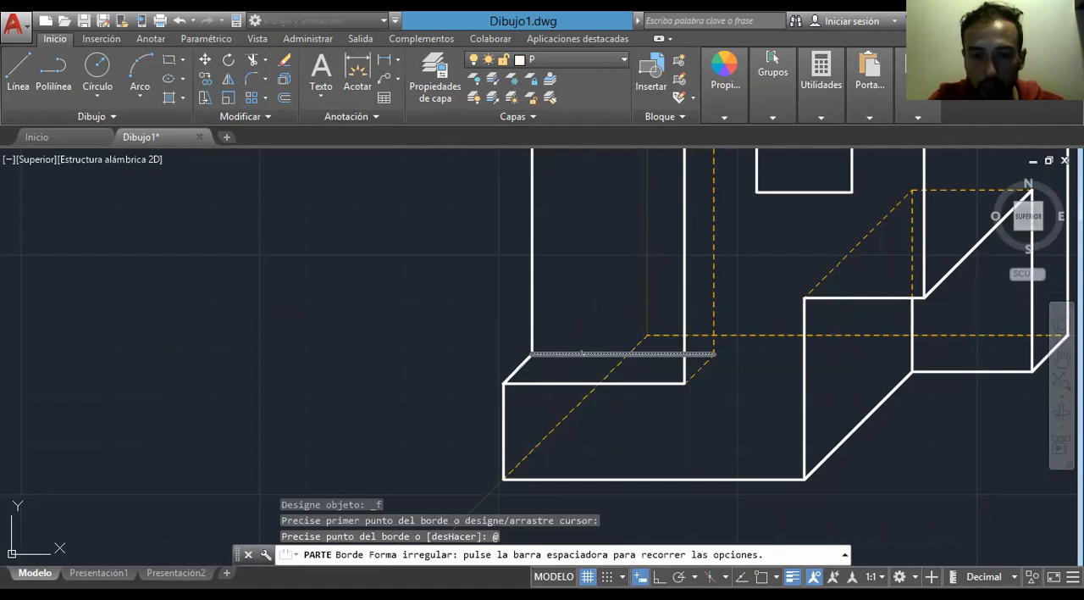
{"action": "key", "text": "Escape"}
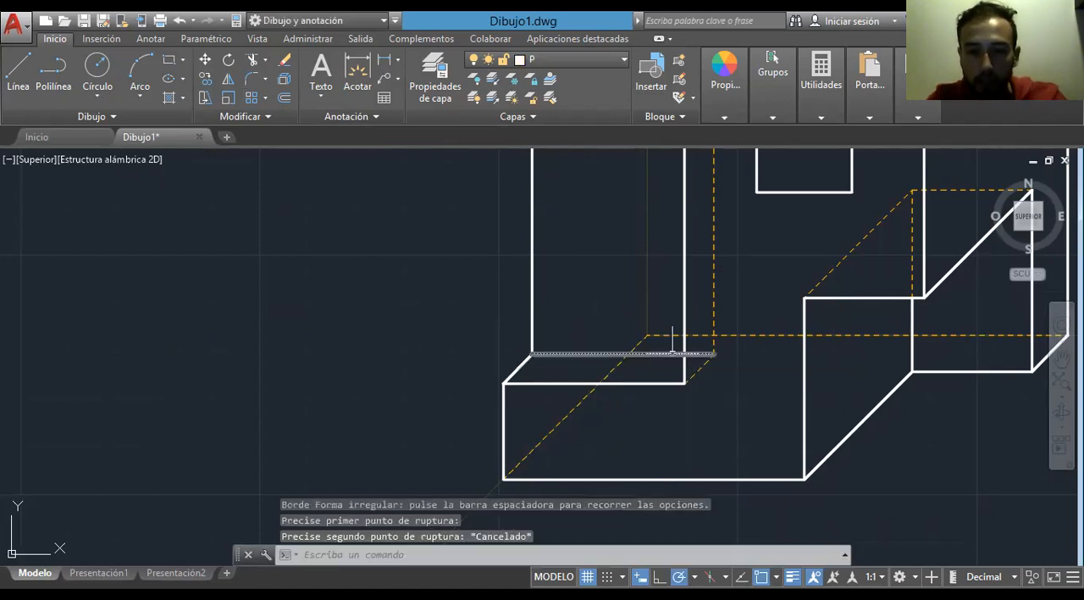
- Break the recess's lower rear horizontal edge where it crosses the front vertical edge, and move the short right piece to layer O
{"action": "left_click", "coordinate": [254, 116]}
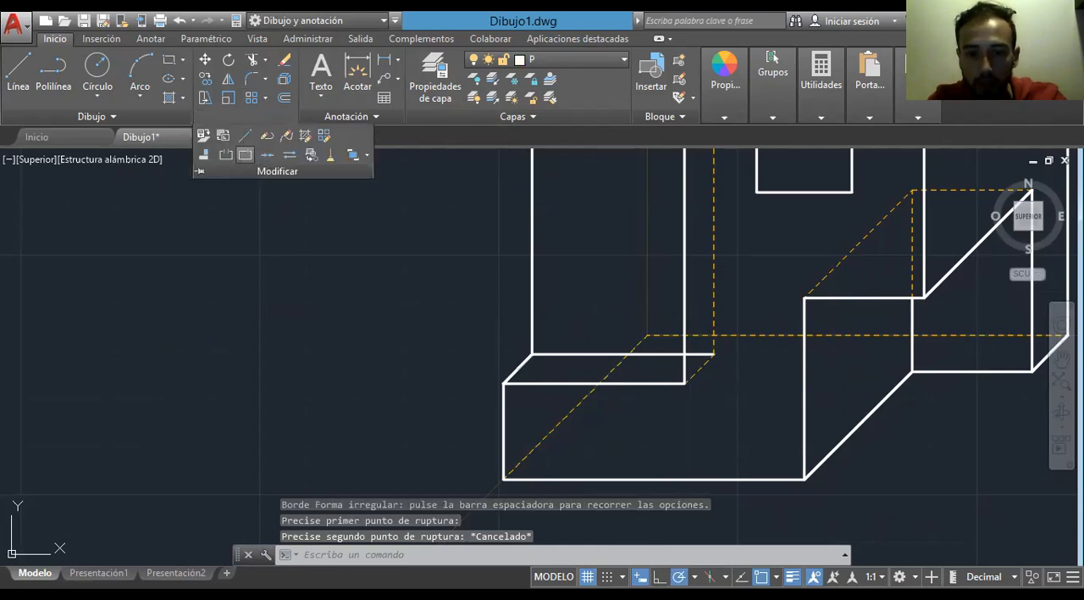
{"action": "left_click", "coordinate": [245, 155]}
{"action": "left_click", "coordinate": [664, 354]}
{"action": "left_click", "coordinate": [684, 354]}
{"action": "left_click", "coordinate": [695, 355]}
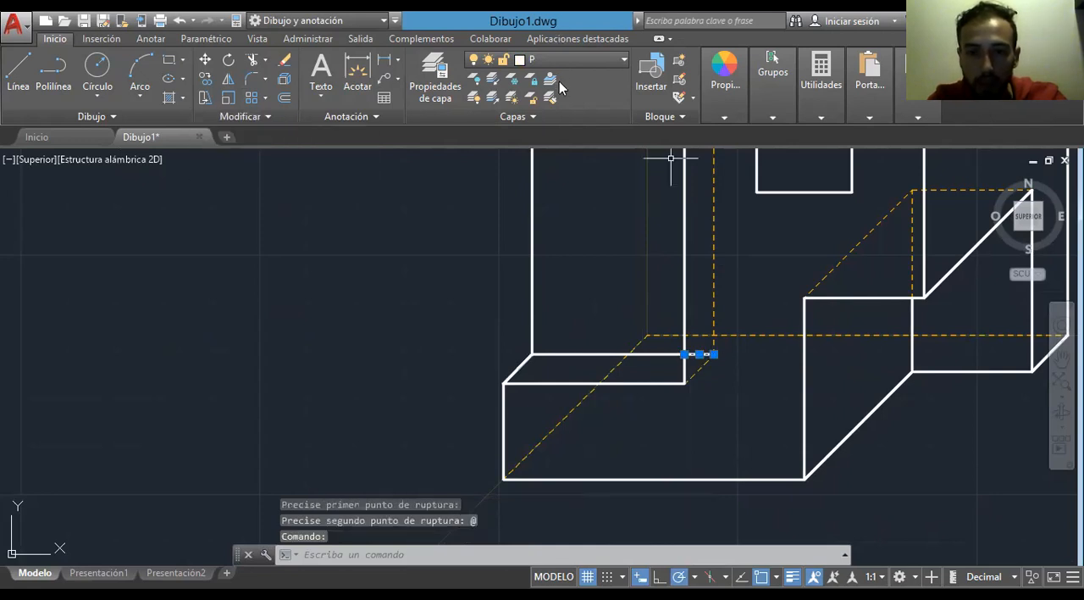
{"action": "left_click", "coordinate": [559, 59]}
{"action": "left_click", "coordinate": [576, 136]}
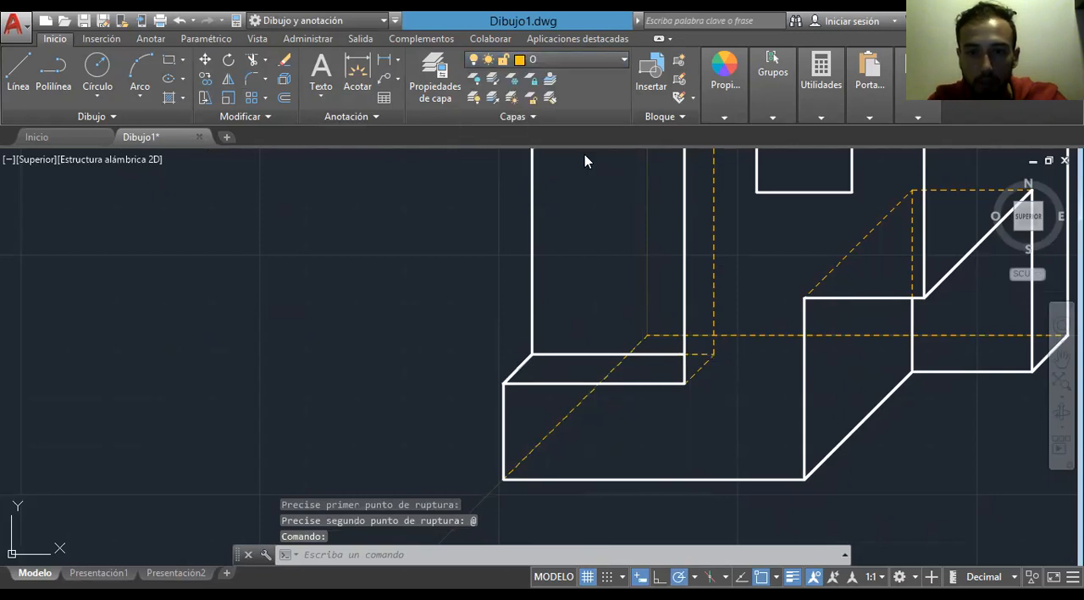
{"action": "key", "text": "Escape"}
- Draw a 15-unit vertical line down from the 53-unit edge's right end and join it to the front notch's lower left corner
{"action": "scroll", "coordinate": [741, 348], "scroll_direction": "down", "scroll_amount": 2}
{"action": "middle_click_drag", "start_coordinate": [741, 348], "coordinate": [661, 412]}
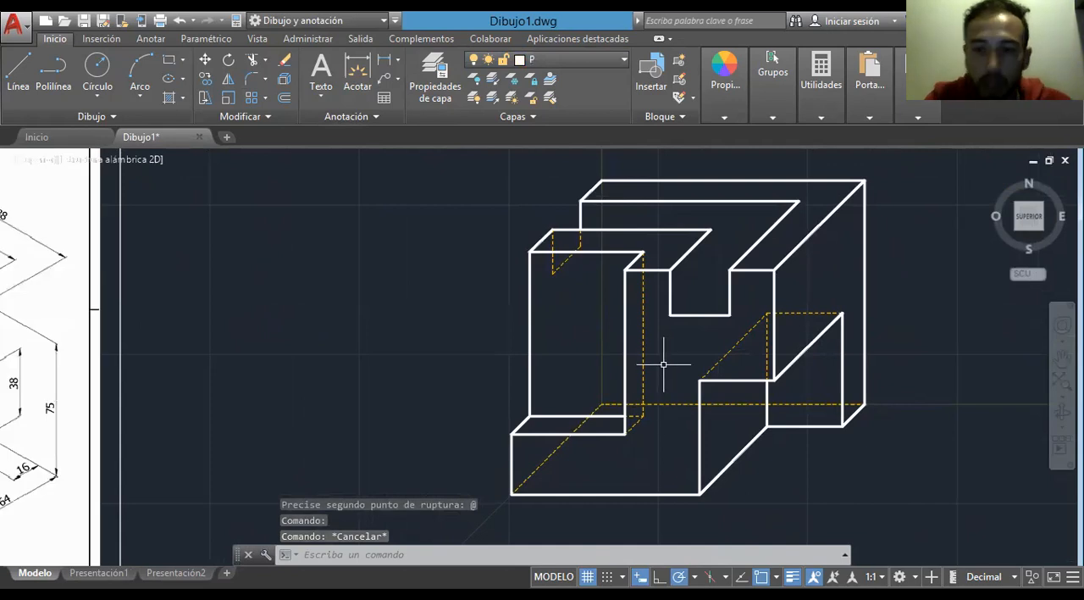
{"action": "middle_click_drag", "start_coordinate": [440, 295], "coordinate": [712, 297]}
{"action": "mouse_move", "coordinate": [576, 326]}
{"action": "middle_mouse_down"}
{"action": "mouse_move", "coordinate": [389, 338]}
{"action": "mouse_move", "coordinate": [358, 358]}
{"action": "middle_mouse_up"}
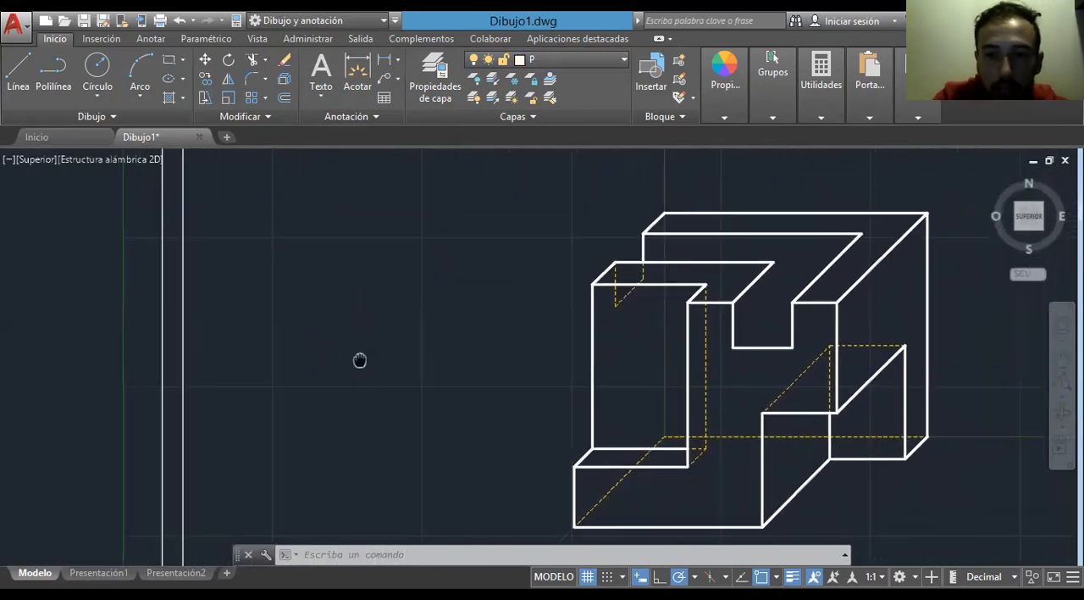
{"action": "left_click", "coordinate": [19, 76]}
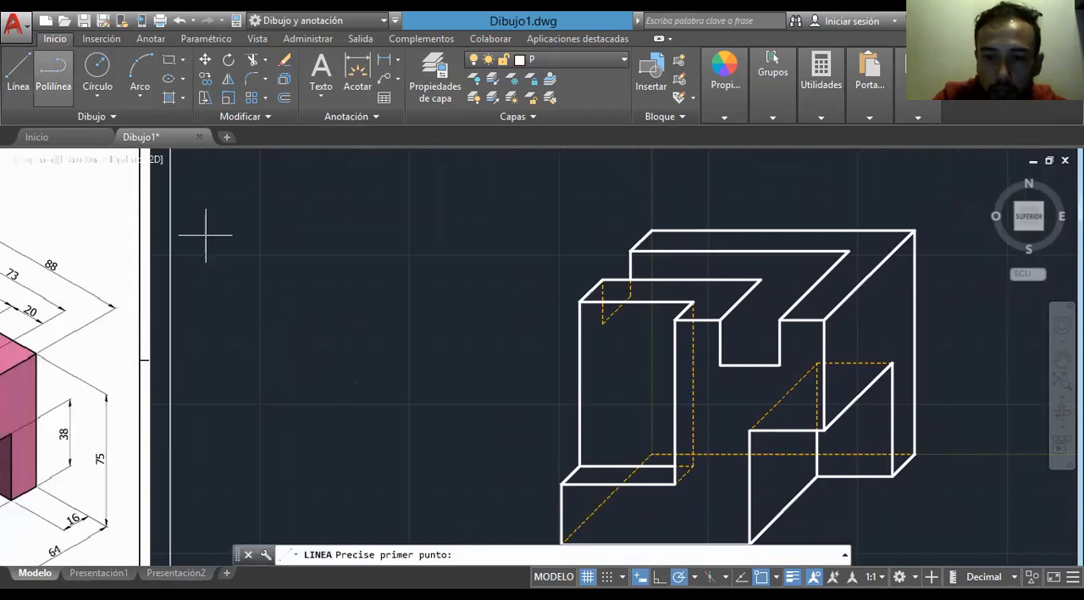
{"action": "left_click", "coordinate": [760, 281]}
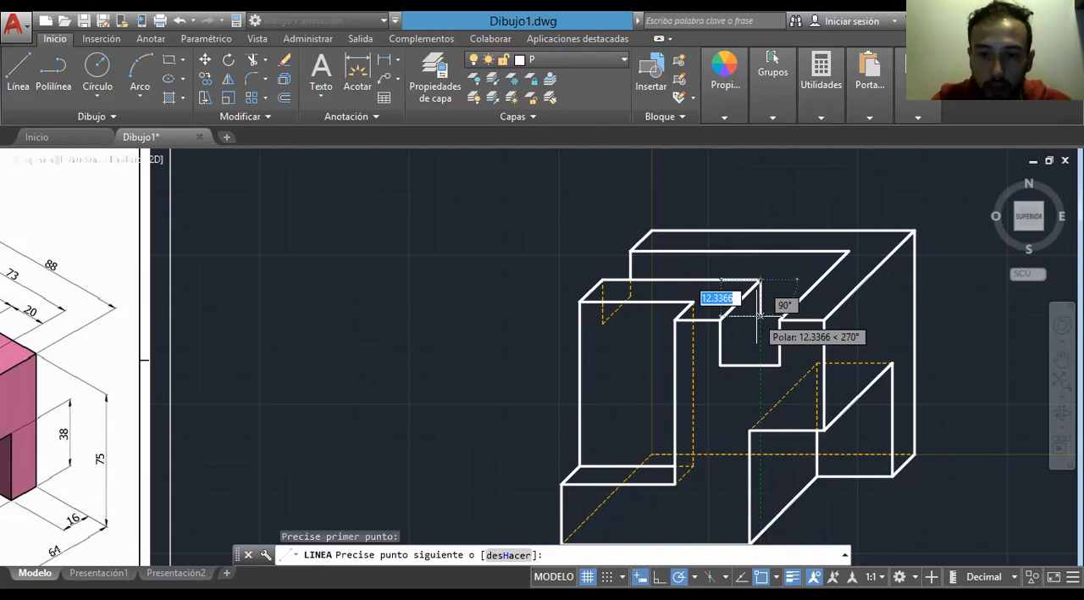
{"action": "type", "text": "15"}
{"action": "key", "text": "Return"}
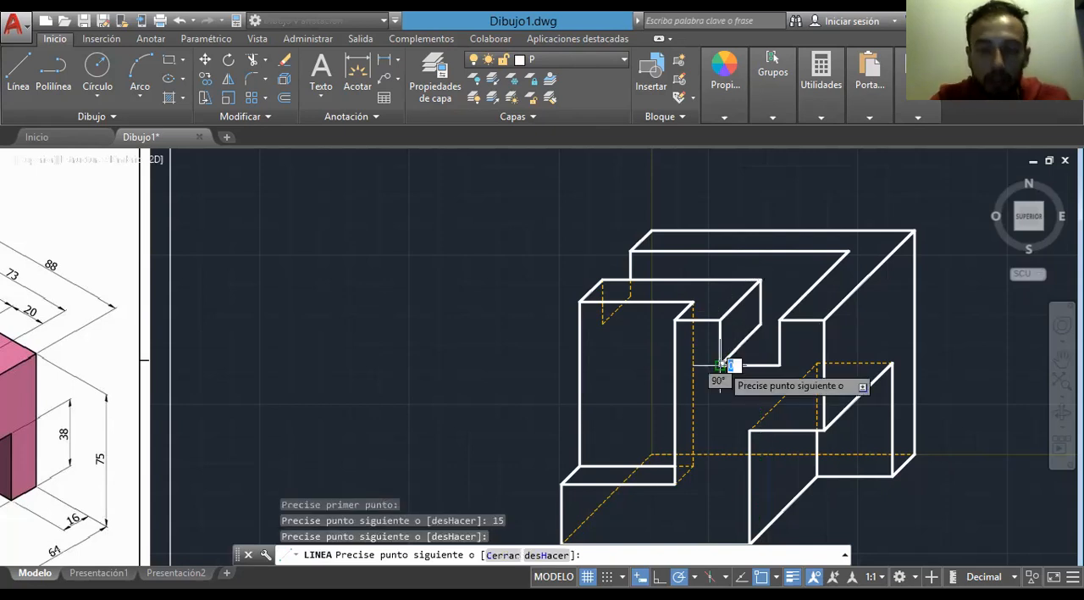
{"action": "key", "text": "Escape"}
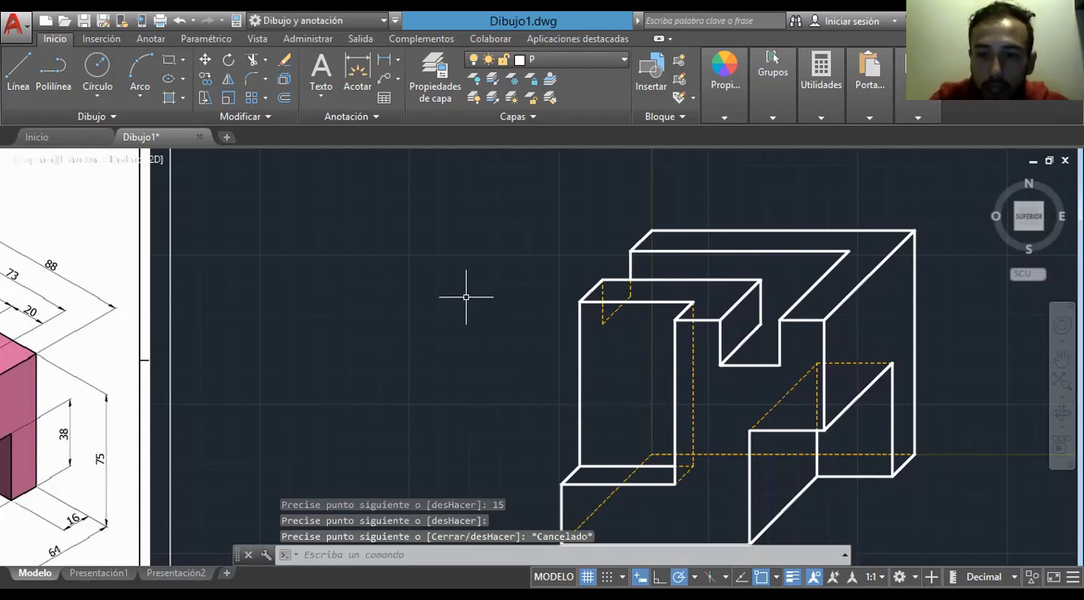
- Make layer O current and draw the hidden horizontal line between the new 15-unit edge's lower end and the left notch's lower corner
{"action": "left_click", "coordinate": [605, 58]}
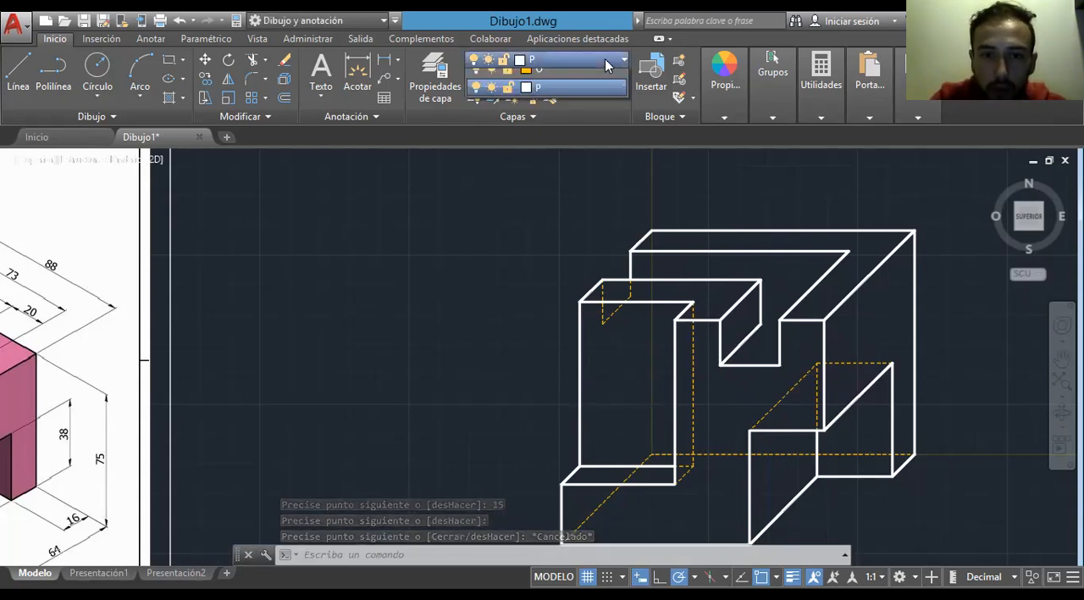
{"action": "left_click", "coordinate": [546, 136]}
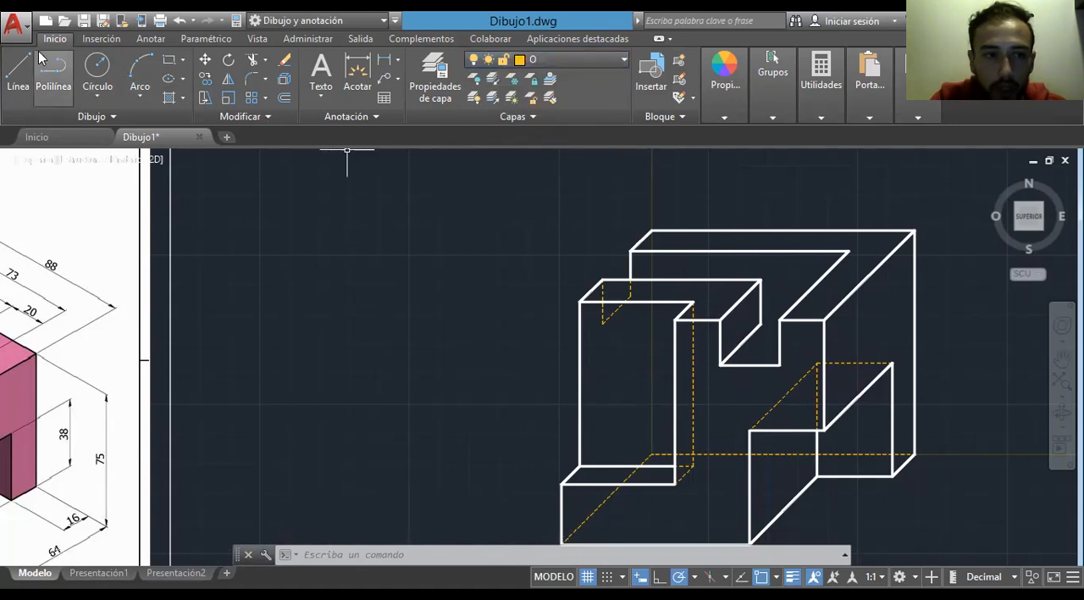
{"action": "right_click", "coordinate": [25, 74]}
{"action": "left_click", "coordinate": [21, 68]}
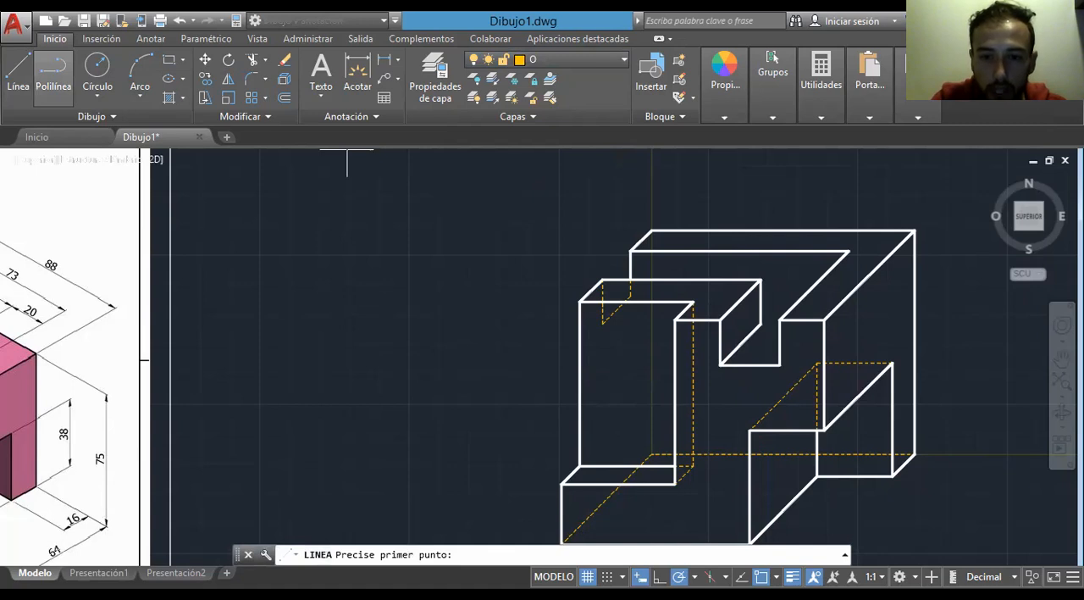
{"action": "left_click", "coordinate": [602, 322]}
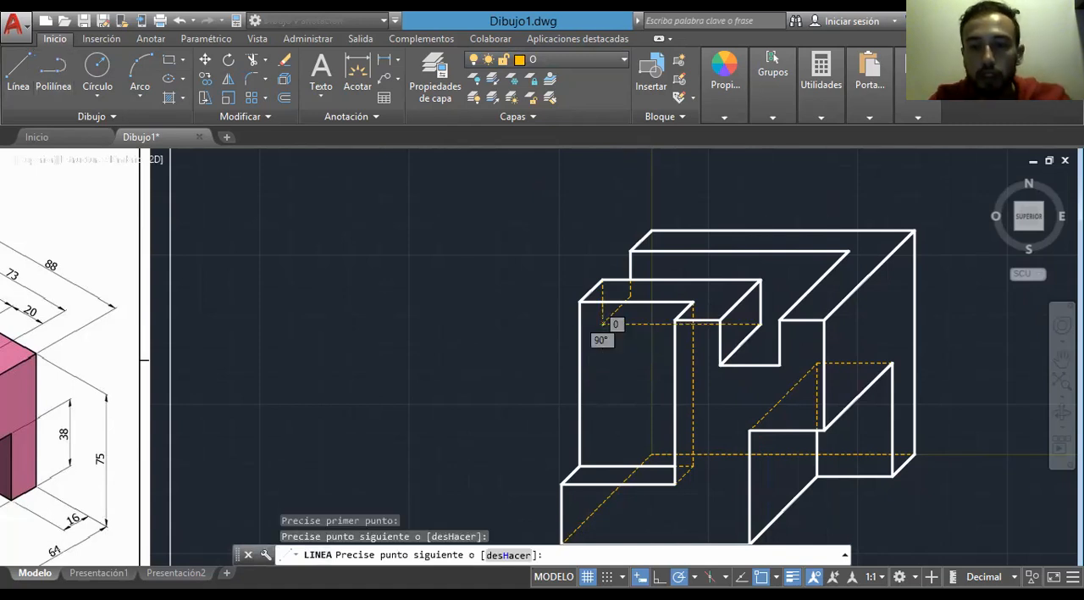
{"action": "key", "text": "Escape"}
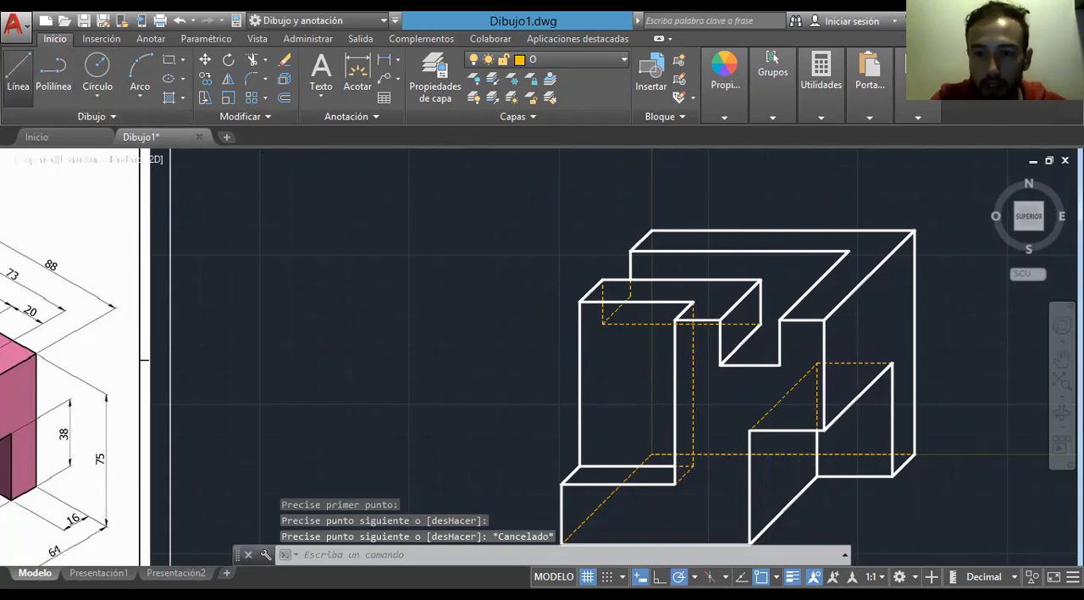
- On layer O, draw a 15-unit vertical line down from the 73-unit edge's right end and join it to the front notch's lower right corner
{"action": "left_click", "coordinate": [18, 72]}
{"action": "left_click", "coordinate": [850, 251]}
{"action": "type", "text": "15"}
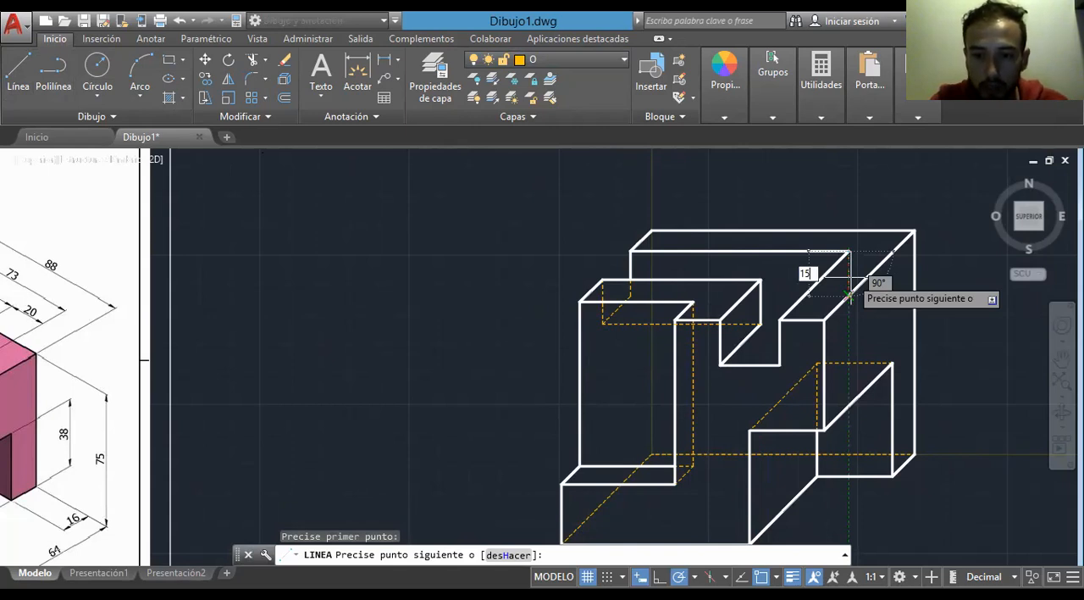
{"action": "key", "text": "Return"}
{"action": "left_click", "coordinate": [780, 365]}
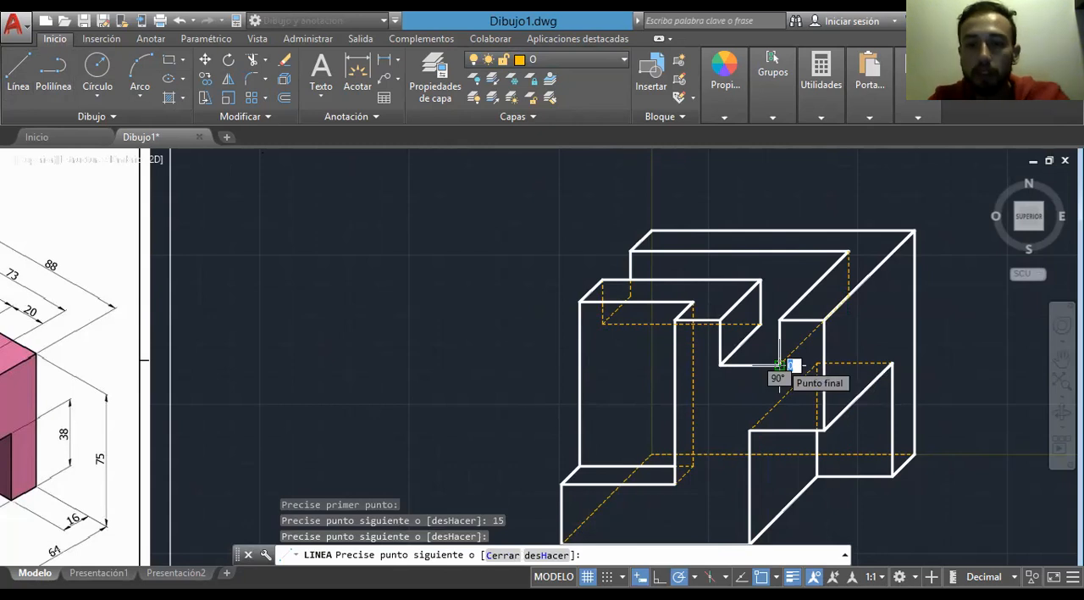
{"action": "key", "text": "Escape"}
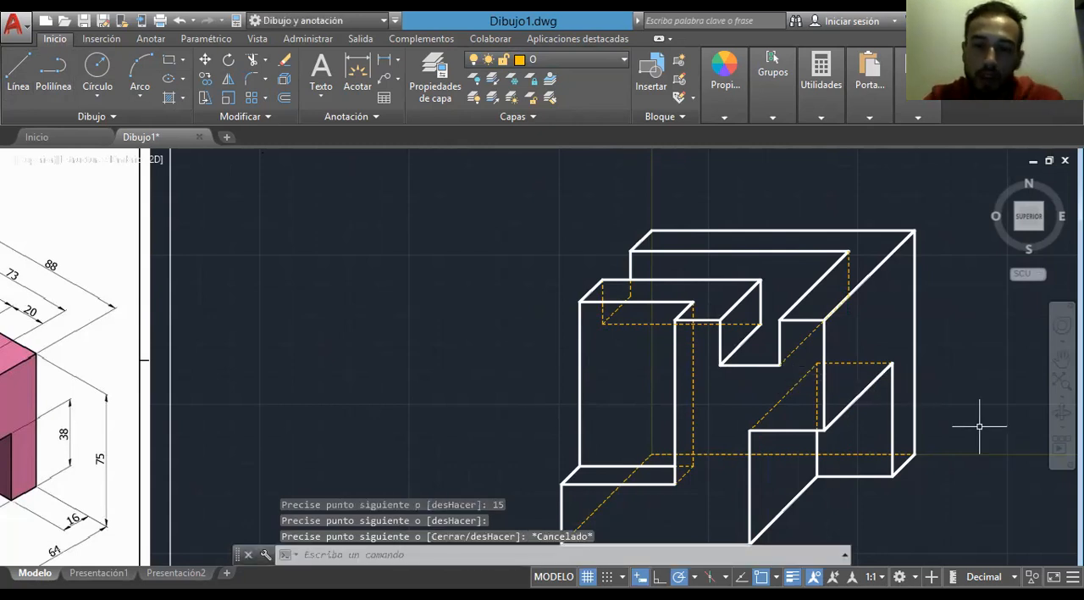
{"action": "middle_click_drag", "start_coordinate": [428, 398], "coordinate": [554, 416]}
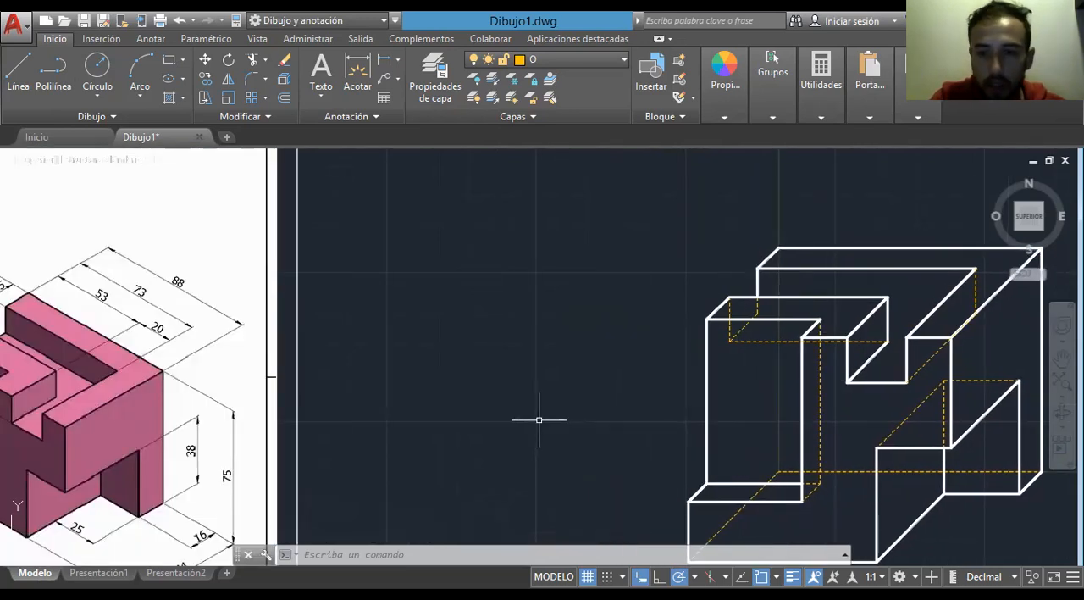
{"action": "middle_click_drag", "start_coordinate": [538, 419], "coordinate": [502, 429]}
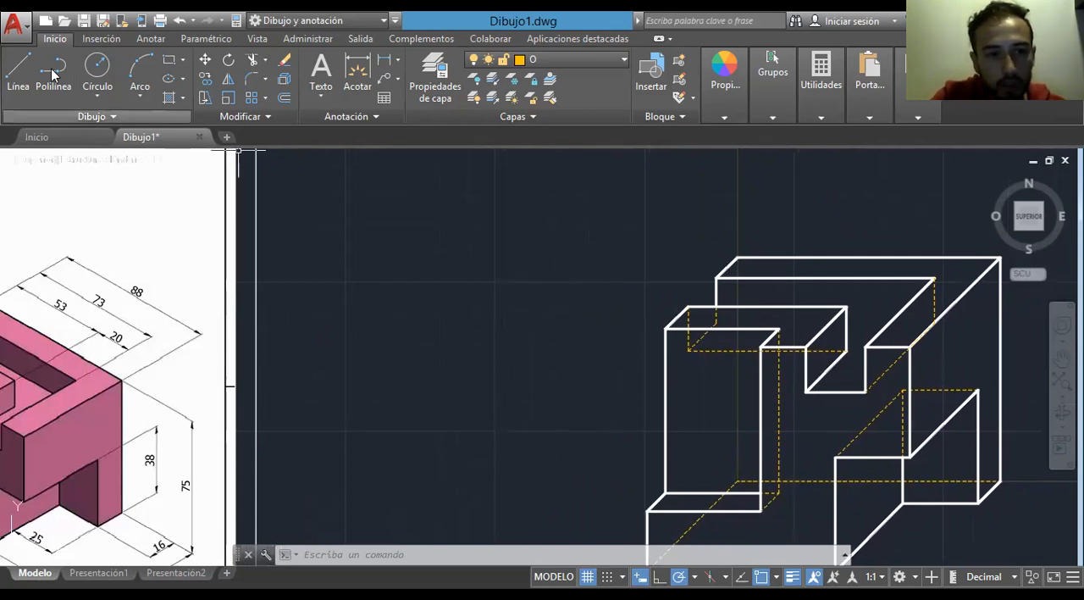
- Draw a 73-unit horizontal hidden line on layer O from the rear recess's lower left corner to its lower right corner
{"action": "left_click", "coordinate": [23, 80]}
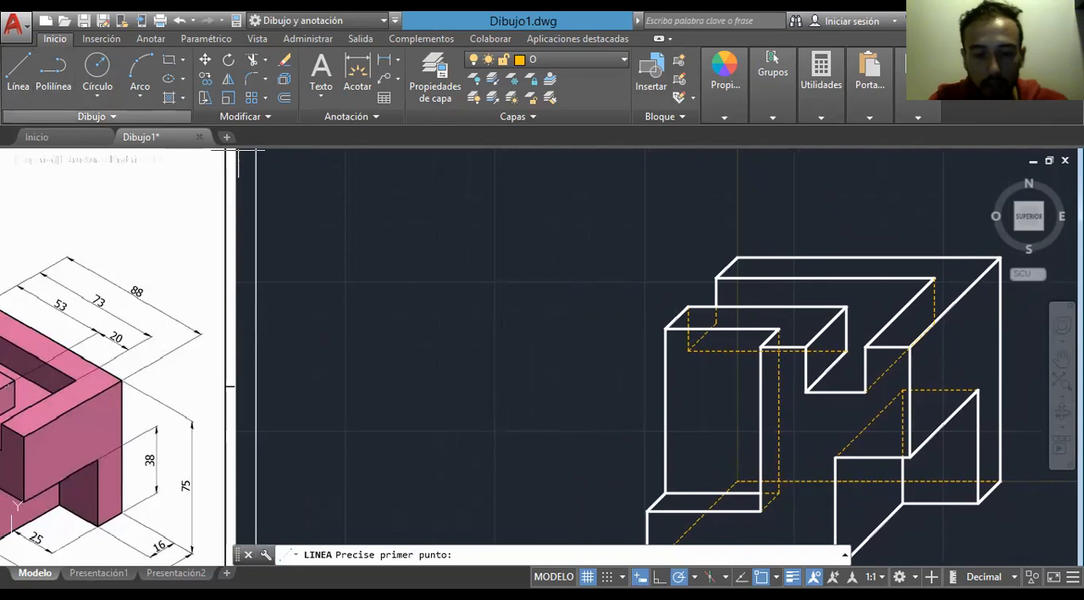
{"action": "scroll", "coordinate": [717, 333], "scroll_direction": "up", "scroll_amount": 4}
{"action": "left_click", "coordinate": [716, 305]}
{"action": "type", "text": "73"}
{"action": "key", "text": "Return"}
{"action": "key", "text": "Escape"}
{"action": "middle_click_drag", "start_coordinate": [845, 308], "coordinate": [609, 300]}
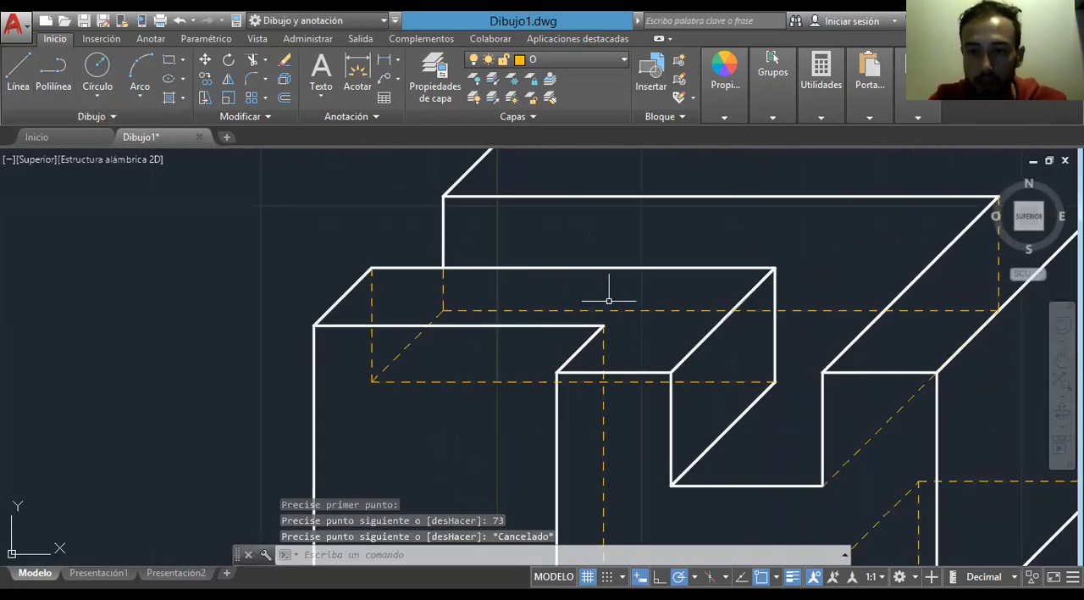
- Break the 73-unit hidden line at the notch's vertical edge and the recess's diagonal edge, and move the middle piece to layer P
{"action": "scroll", "coordinate": [709, 331], "scroll_direction": "down", "scroll_amount": 2}
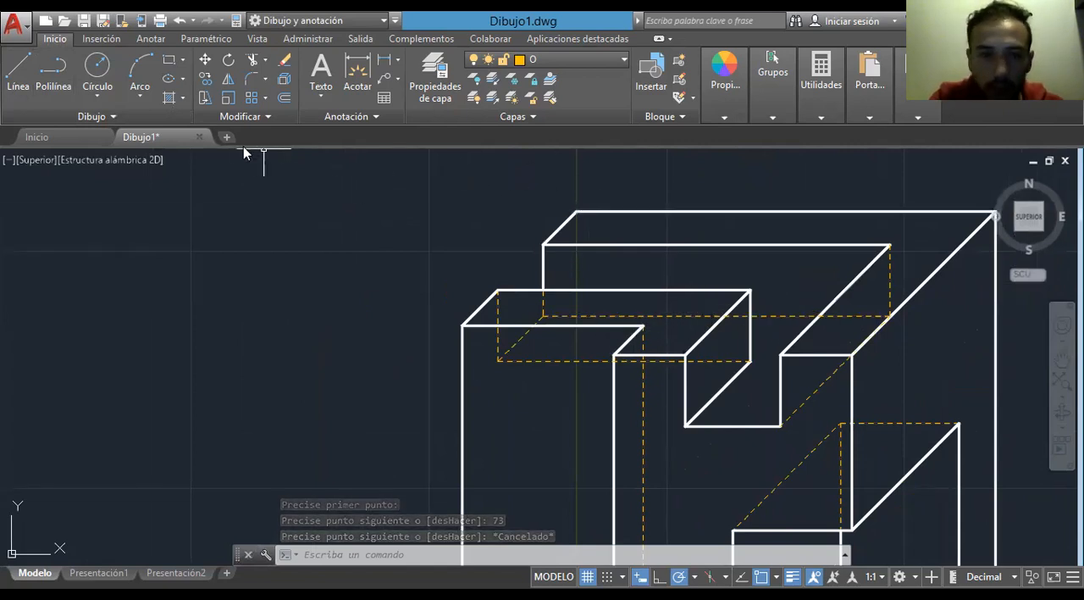
{"action": "left_click", "coordinate": [239, 119]}
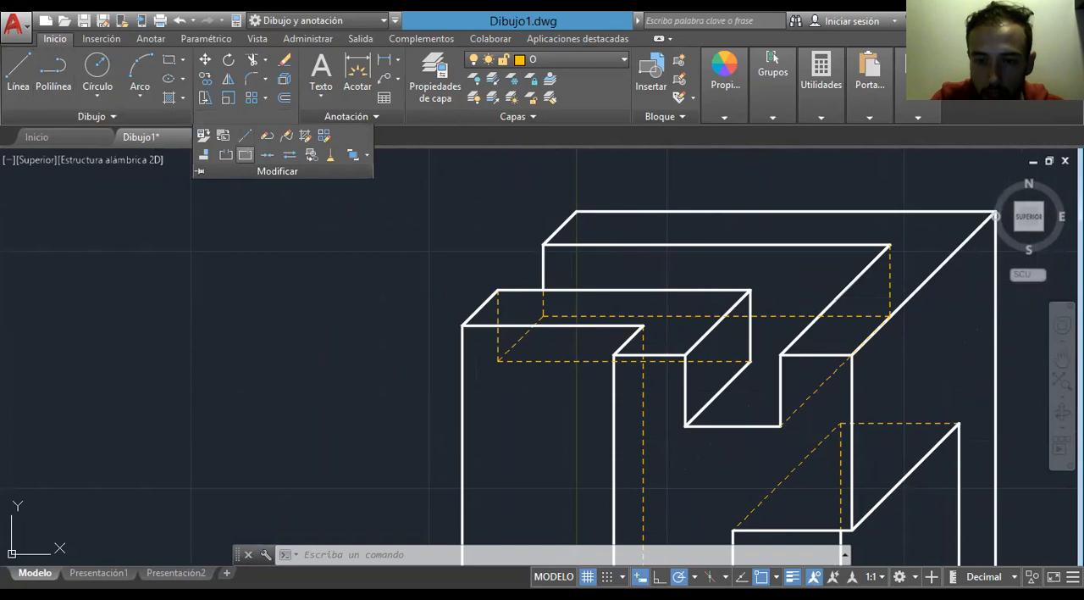
{"action": "scroll", "coordinate": [646, 416], "scroll_direction": "up", "scroll_amount": 4}
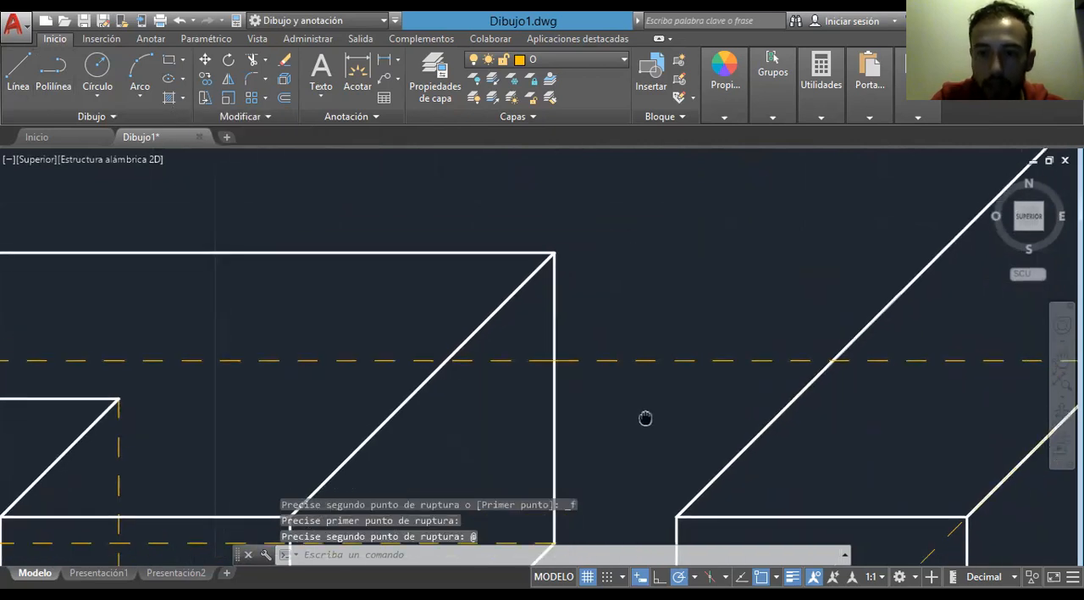
{"action": "left_click", "coordinate": [270, 117]}
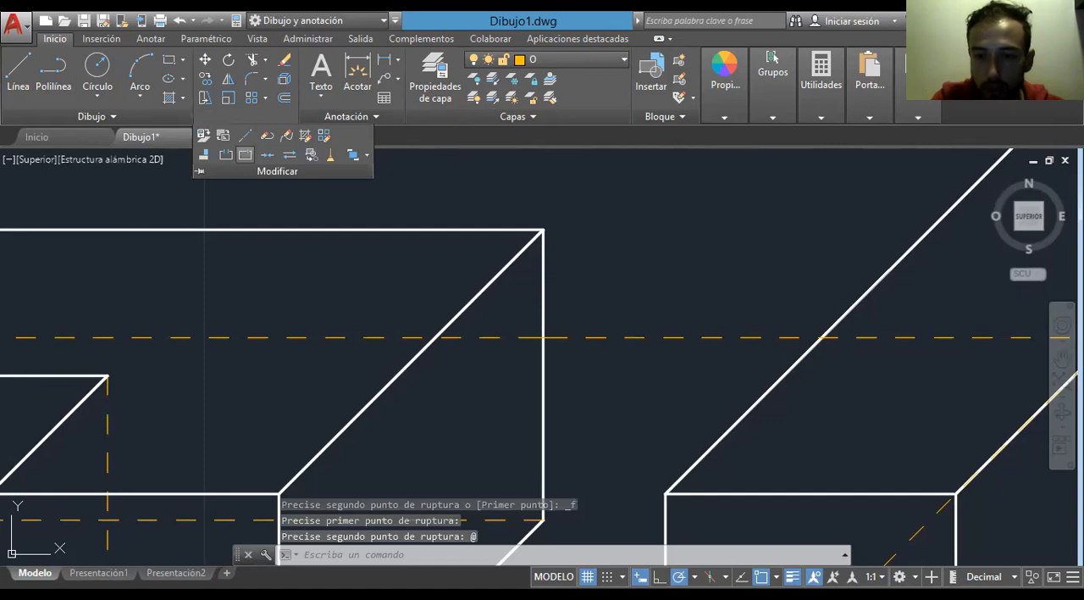
{"action": "left_click", "coordinate": [703, 337]}
{"action": "left_click", "coordinate": [567, 59]}
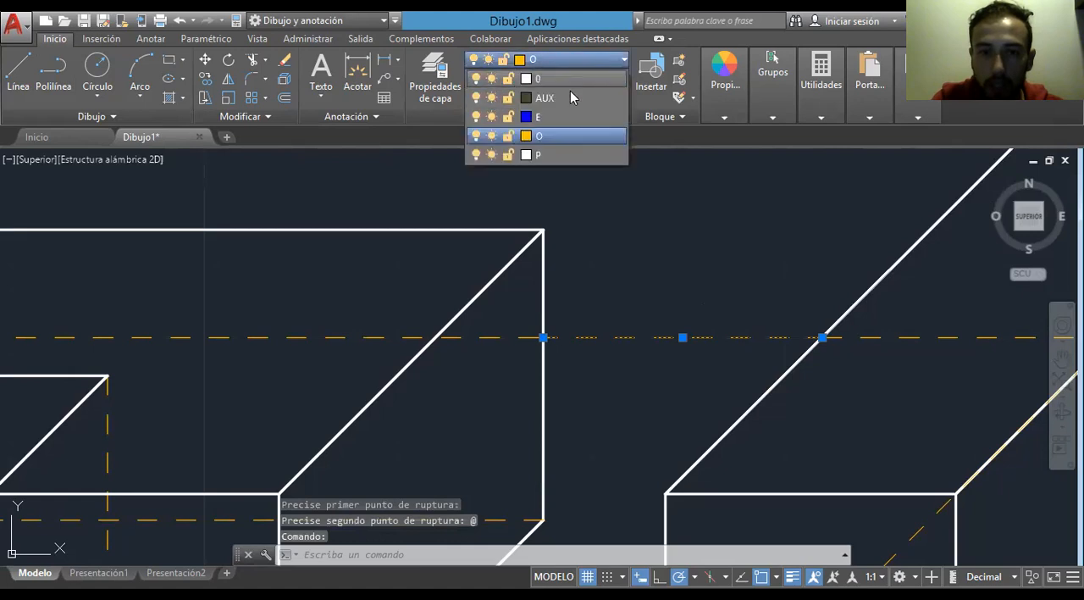
{"action": "left_click", "coordinate": [561, 155]}
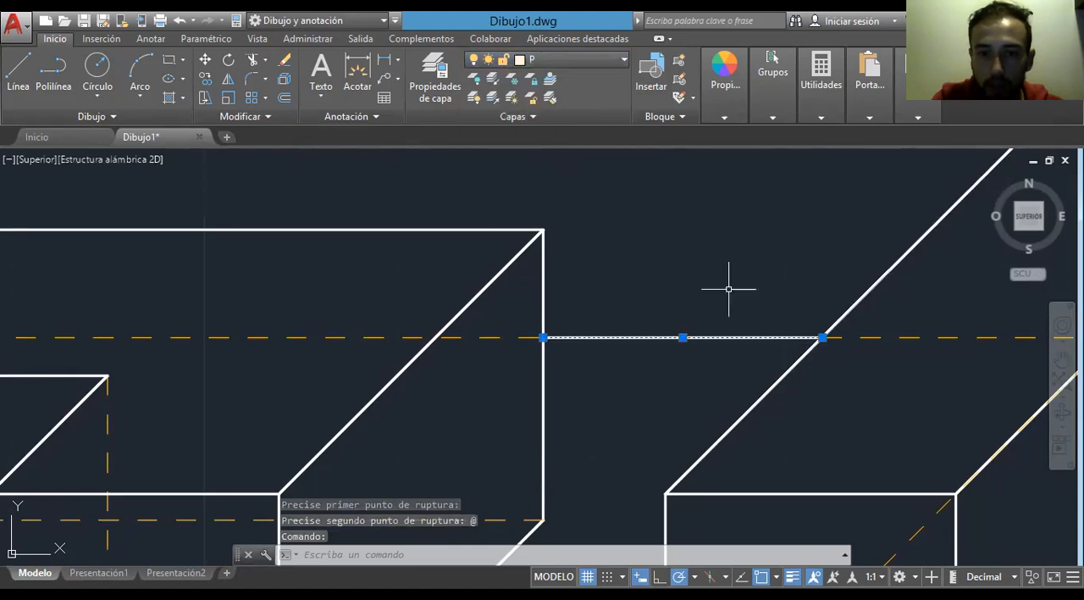
{"action": "scroll", "coordinate": [729, 288], "scroll_direction": "down", "scroll_amount": 4}
{"action": "key", "text": "Escape"}
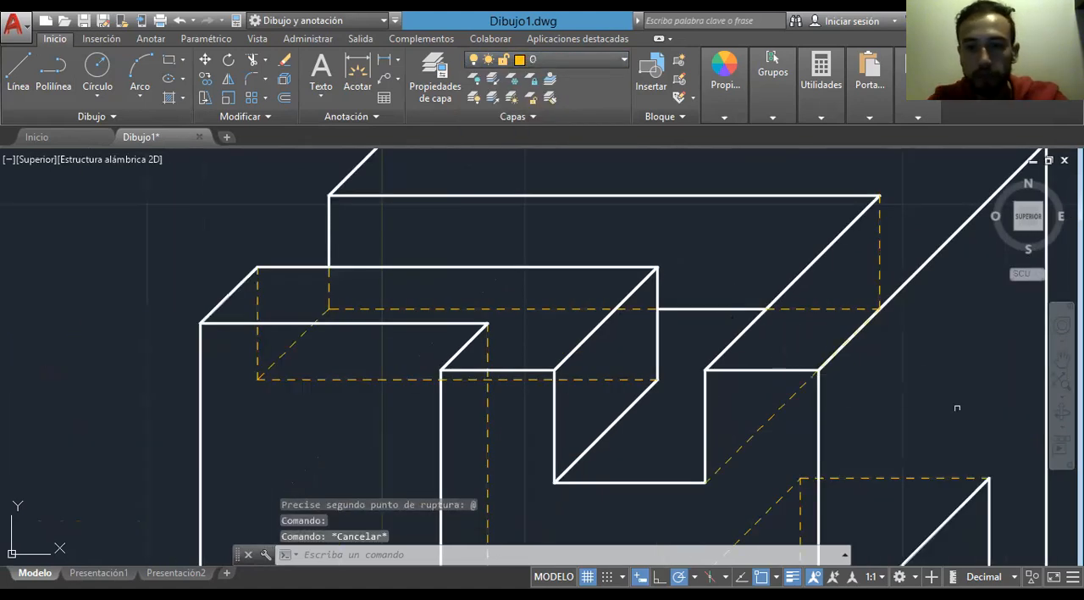
- Draw the hidden rear vertical edge on layer O from the axes' origin up to the part's upper rear left corner
{"action": "scroll", "coordinate": [974, 408], "scroll_direction": "down", "scroll_amount": 2}
{"action": "mouse_move", "coordinate": [975, 398]}
{"action": "middle_mouse_down"}
{"action": "mouse_move", "coordinate": [889, 327]}
{"action": "mouse_move", "coordinate": [929, 234]}
{"action": "middle_mouse_up"}
{"action": "scroll", "coordinate": [929, 233], "scroll_direction": "down", "scroll_amount": 2}
{"action": "middle_click_drag", "start_coordinate": [531, 258], "coordinate": [484, 331]}
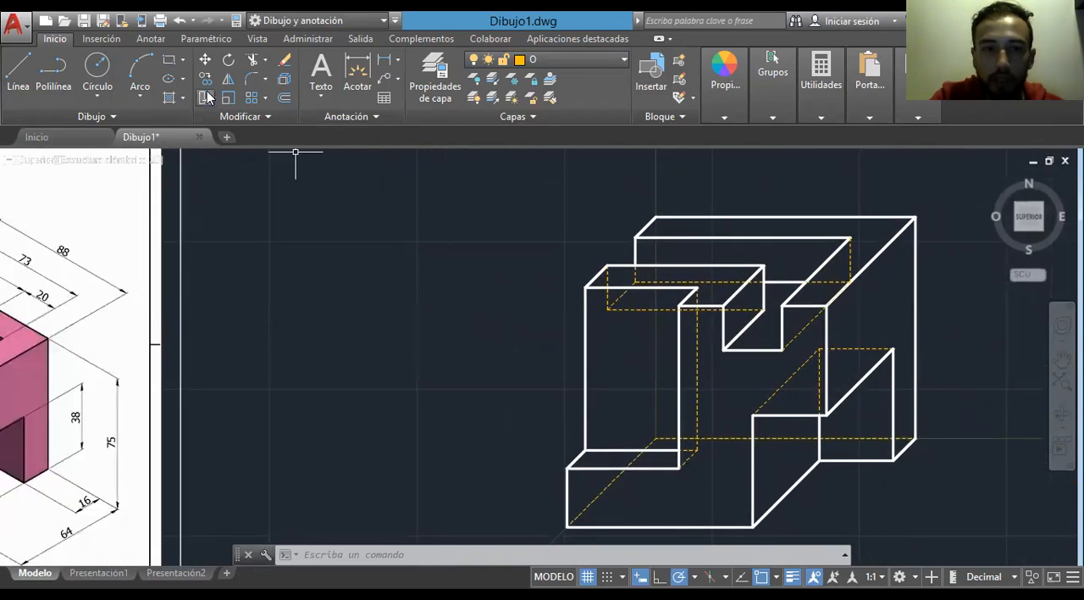
{"action": "left_click", "coordinate": [24, 73]}
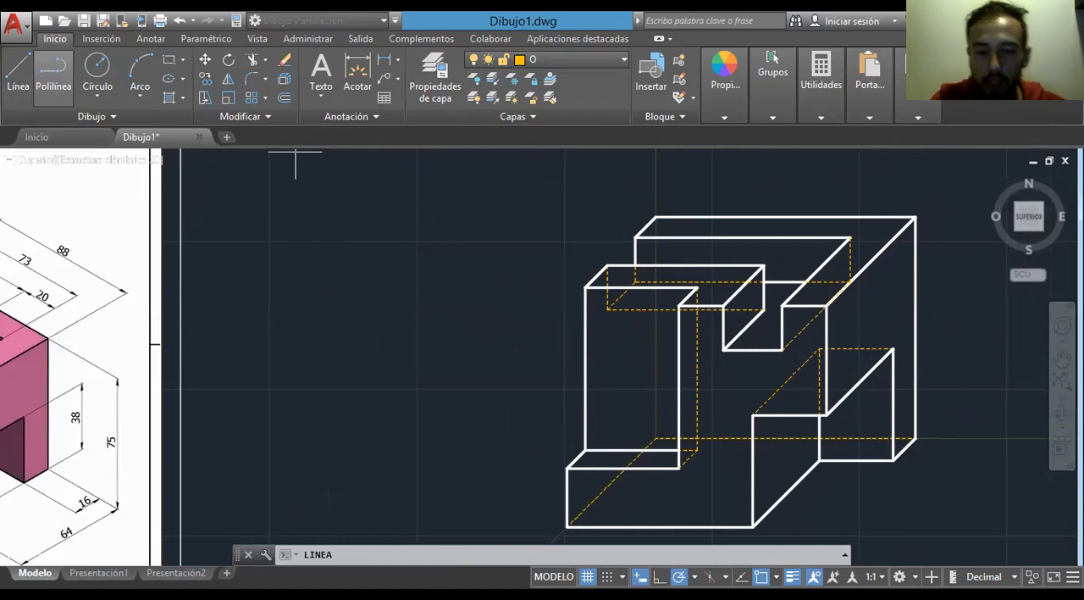
{"action": "left_click", "coordinate": [657, 439]}
{"action": "key", "text": "Escape"}
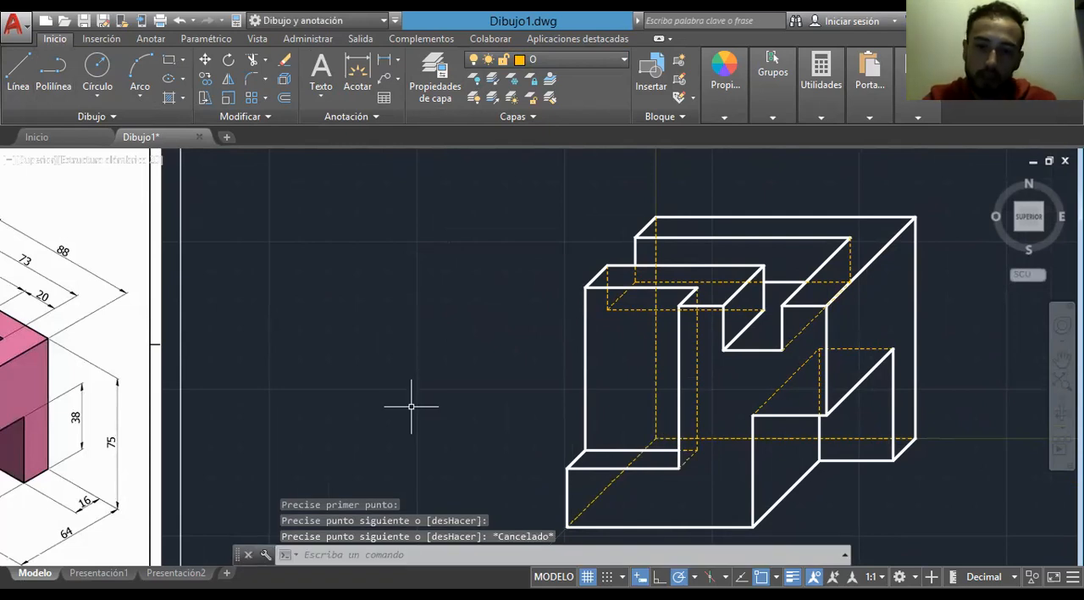
- Delete the vertical, horizontal and 45-degree auxiliary axis lines on layer AUX
{"action": "scroll", "coordinate": [410, 407], "scroll_direction": "down", "scroll_amount": 2}
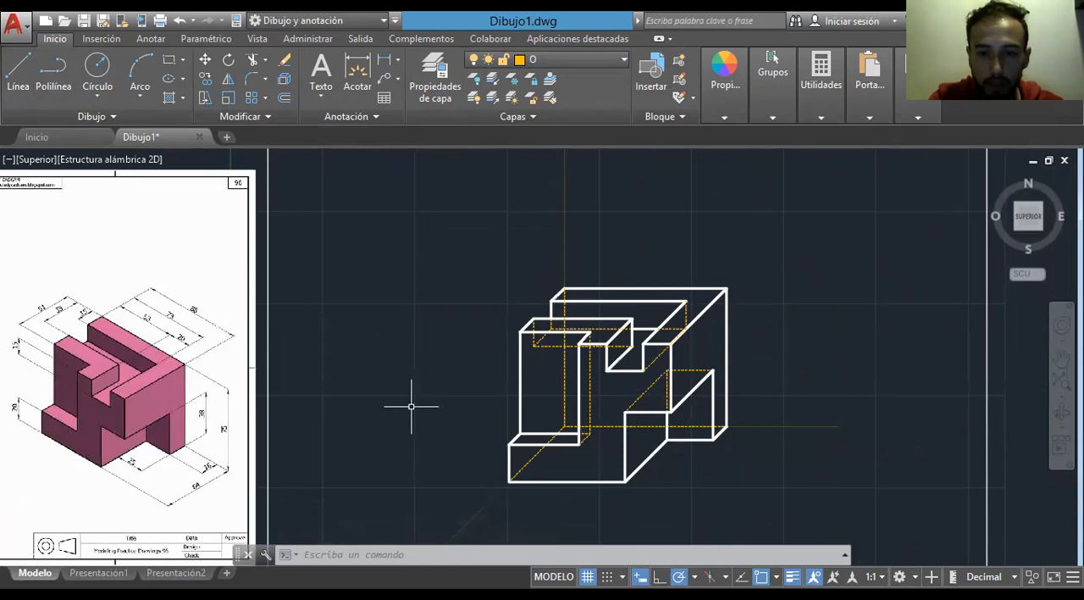
{"action": "middle_click_drag", "start_coordinate": [411, 407], "coordinate": [416, 395]}
{"action": "left_click", "coordinate": [567, 171]}
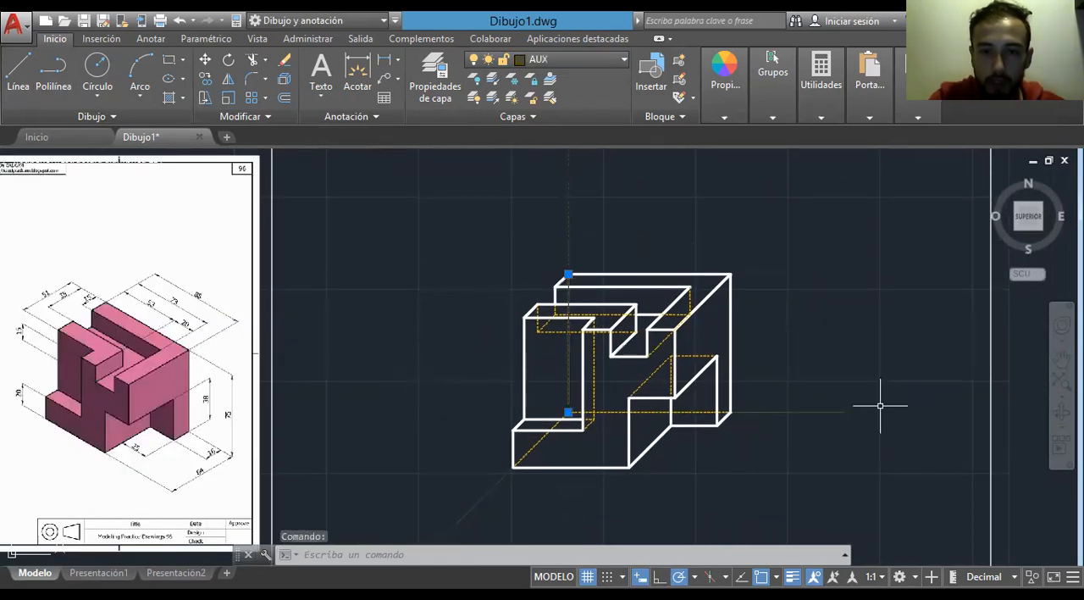
{"action": "left_click", "coordinate": [831, 411]}
{"action": "left_click", "coordinate": [501, 482]}
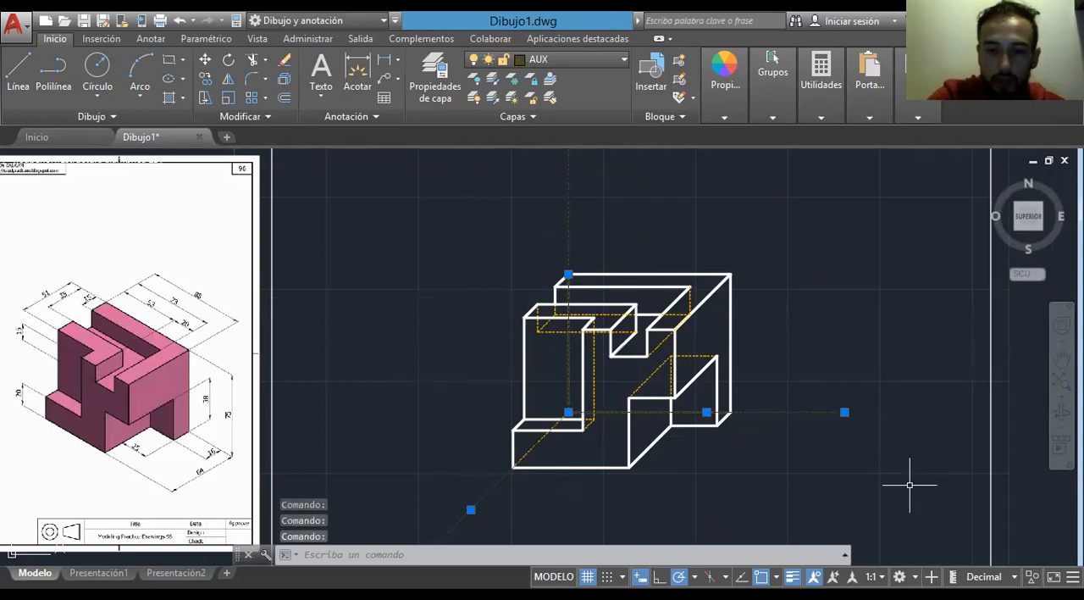
{"action": "key", "text": "Delete"}
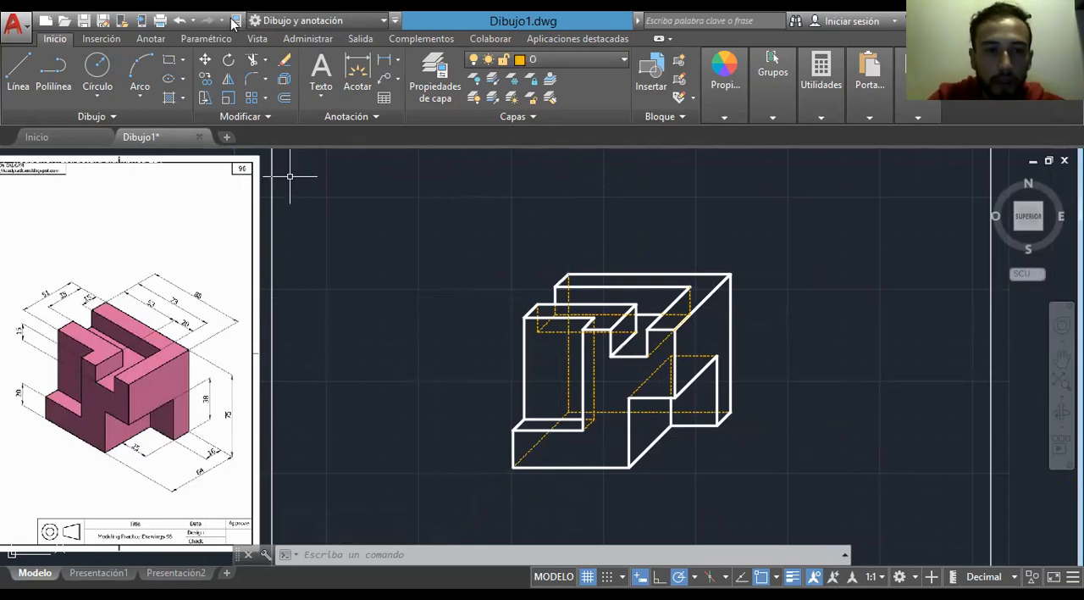
- Move the reference sheet directly beside the finished drawing and compare the two parts
{"action": "left_click", "coordinate": [205, 60]}
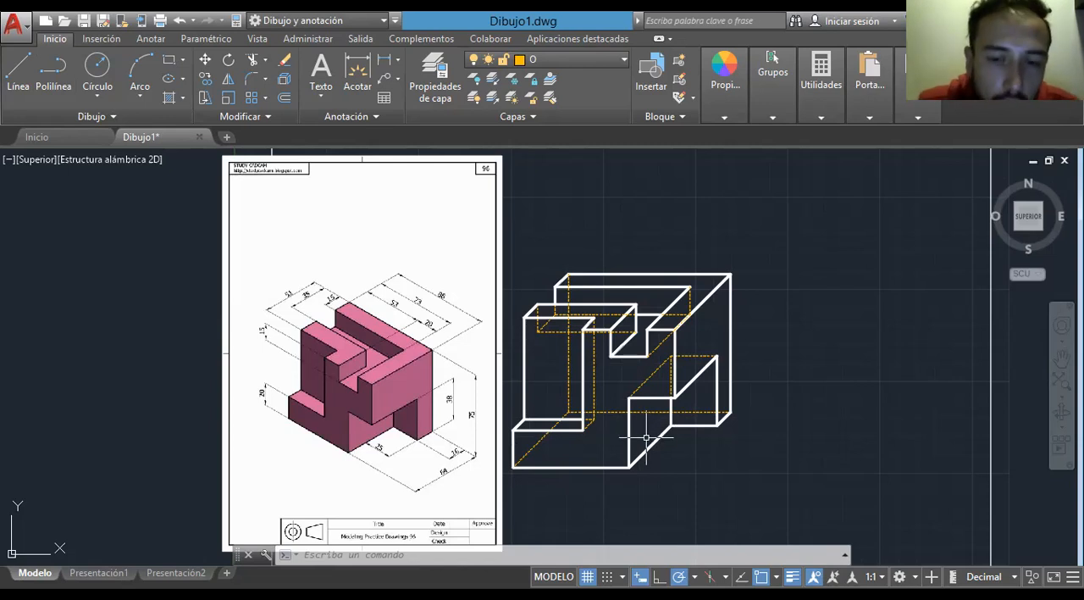
{"action": "scroll", "coordinate": [330, 343], "scroll_direction": "up", "scroll_amount": 4}
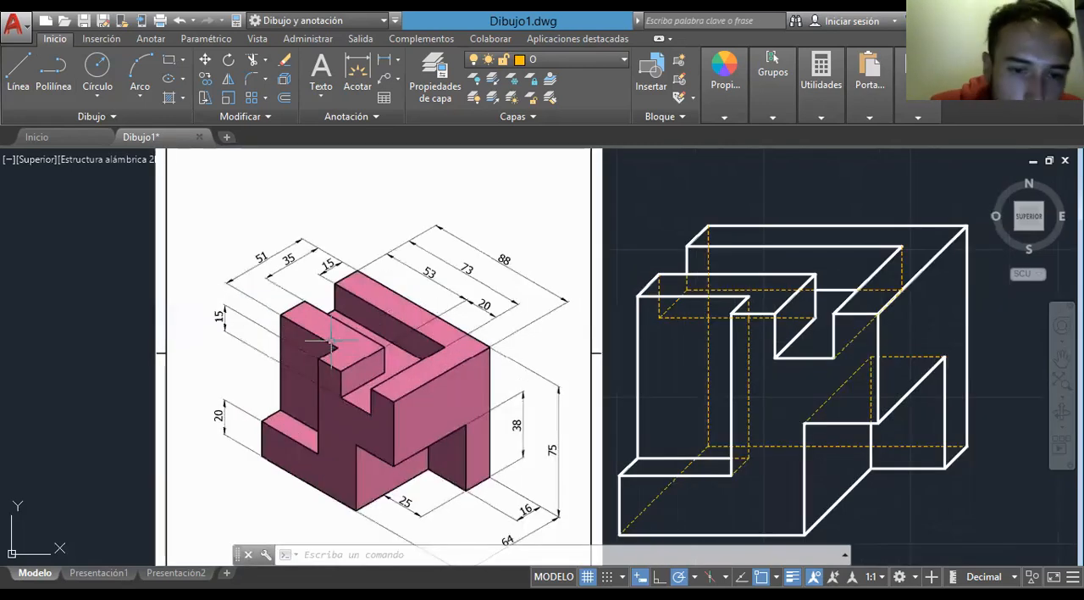
{"action": "scroll", "coordinate": [330, 343], "scroll_direction": "down", "scroll_amount": 3}
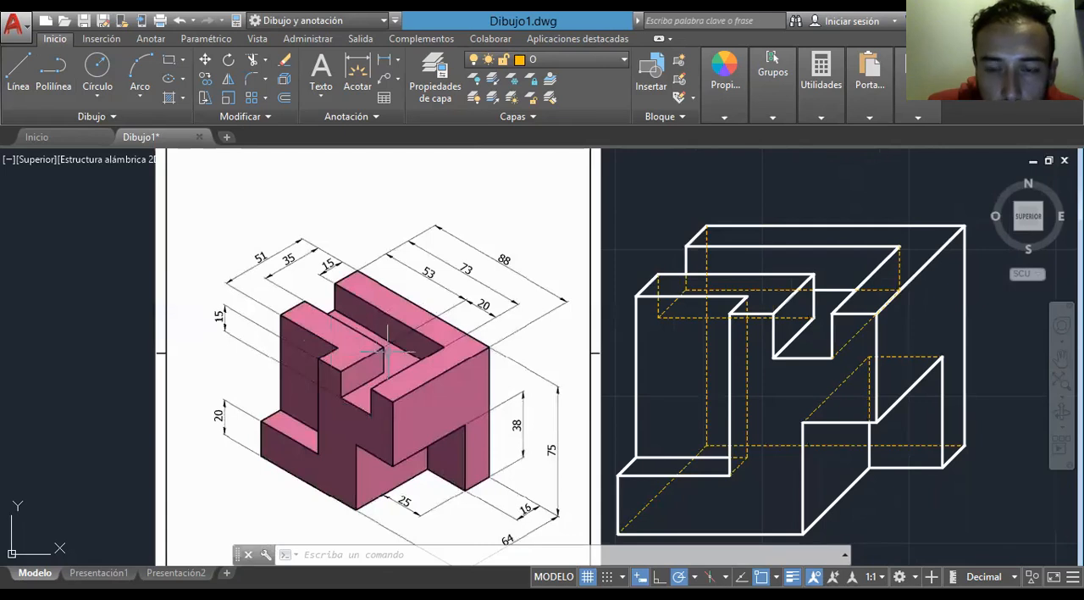
{"action": "scroll", "coordinate": [386, 341], "scroll_direction": "down", "scroll_amount": 2}
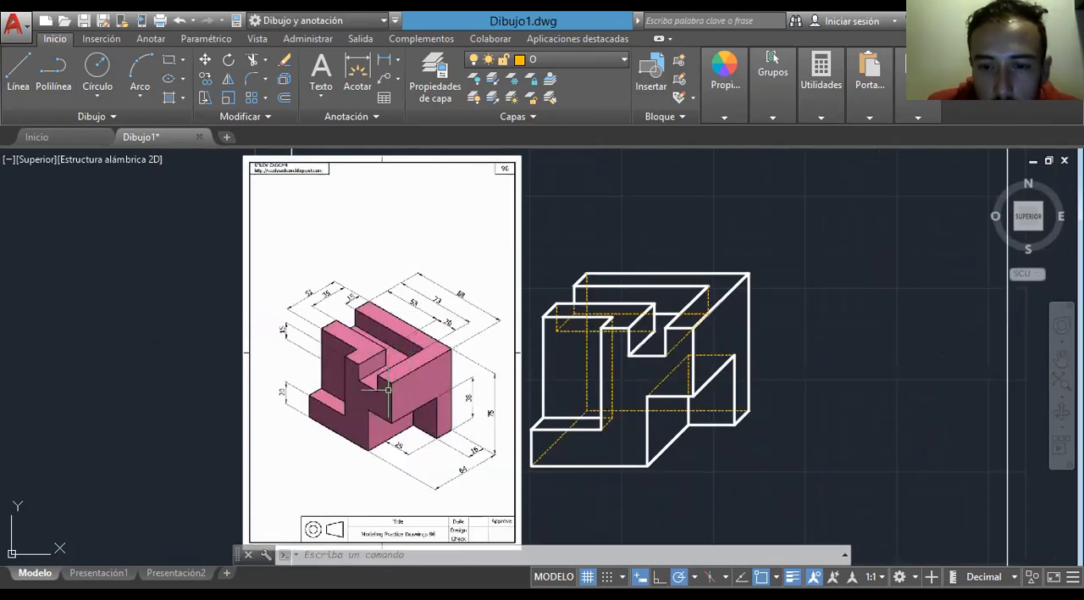
- Turn off the current layer O to hide the dashed hidden edges
{"action": "left_click", "coordinate": [474, 60]}
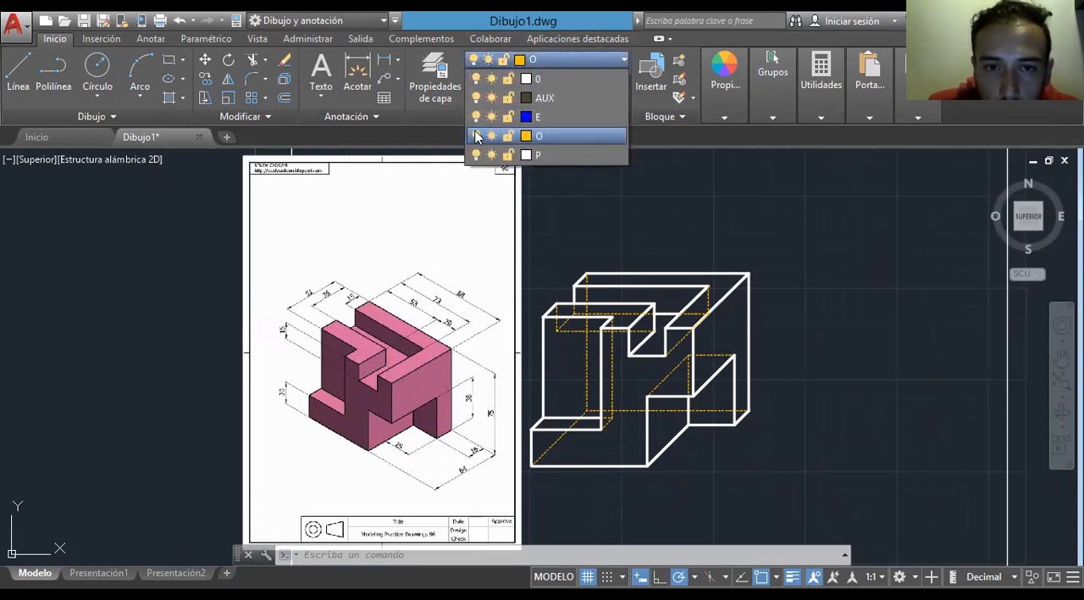
{"action": "left_click", "coordinate": [474, 135]}
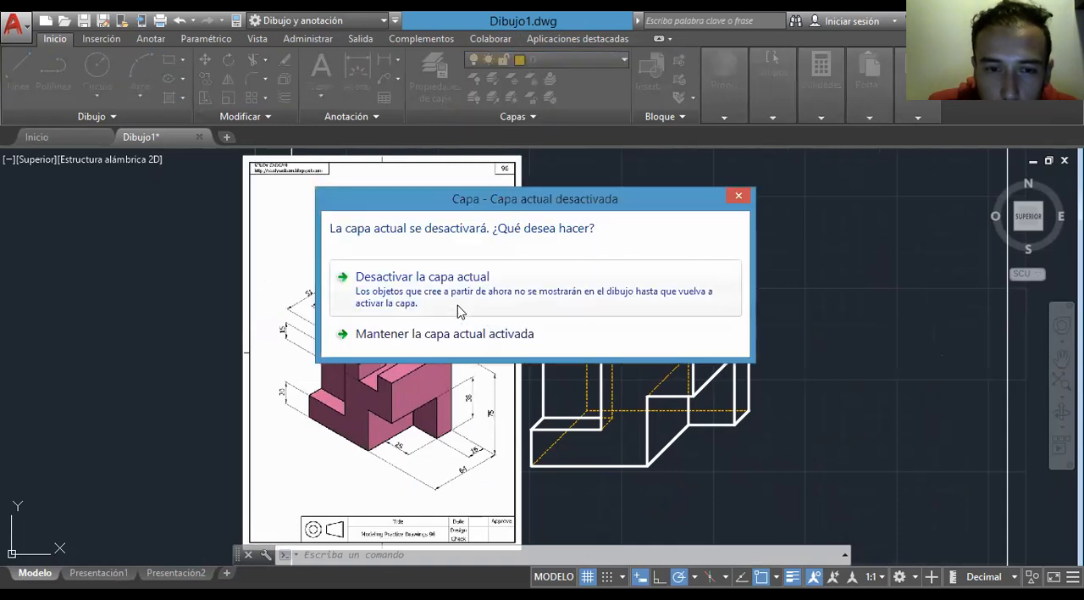
{"action": "left_click", "coordinate": [422, 277]}
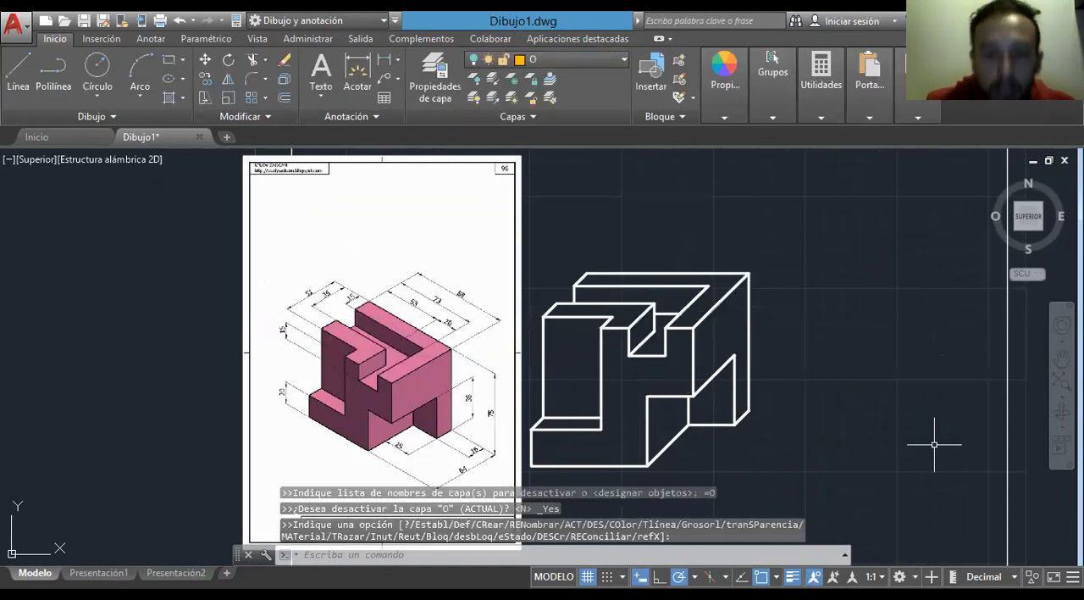